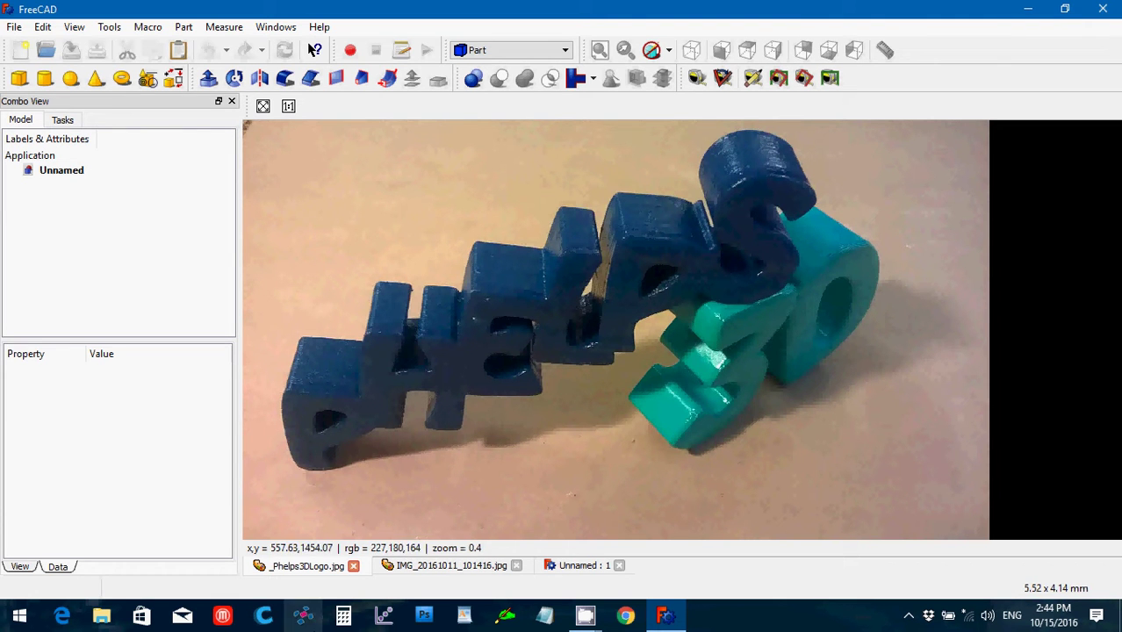
Step: Close the _Phelps3DLogo.jpg and IMG_20161011_101416.jpg images, keeping the empty Unnamed document open
left_click(353, 567)
left_click(351, 565)
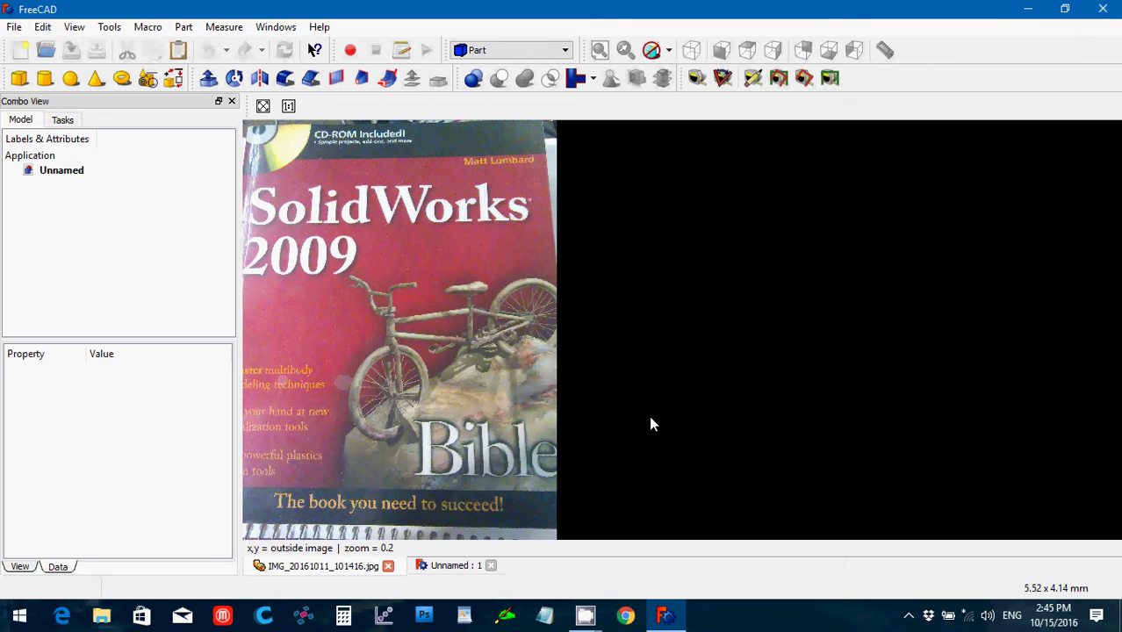
left_click(387, 565)
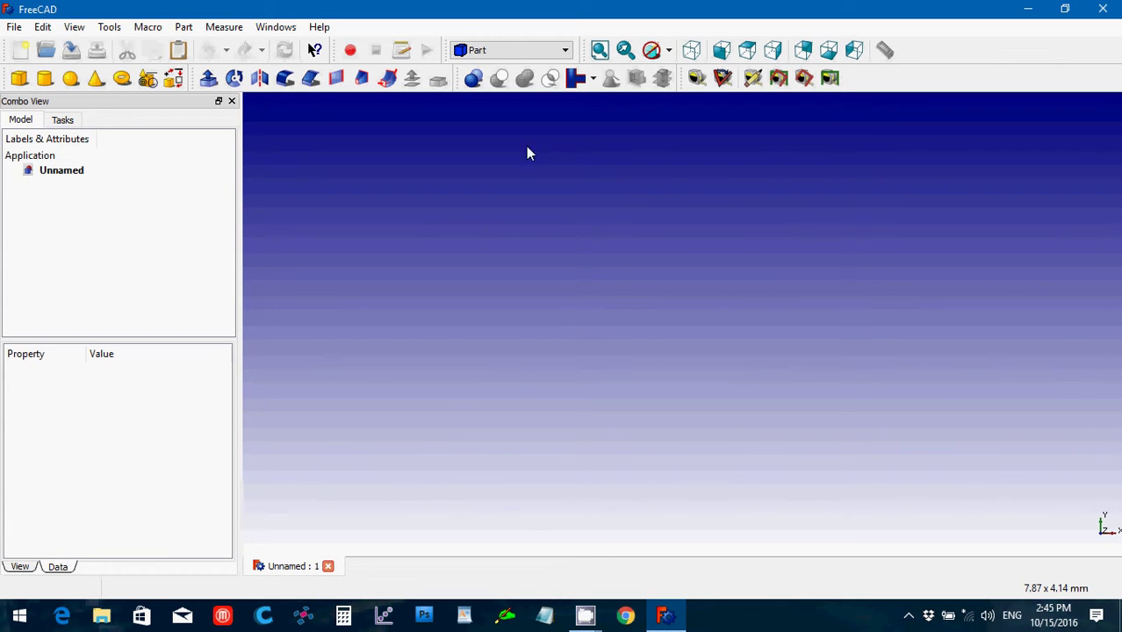
Step: Switch to the Part Design workbench and create a new sketch on the XZ plane
left_click(483, 50)
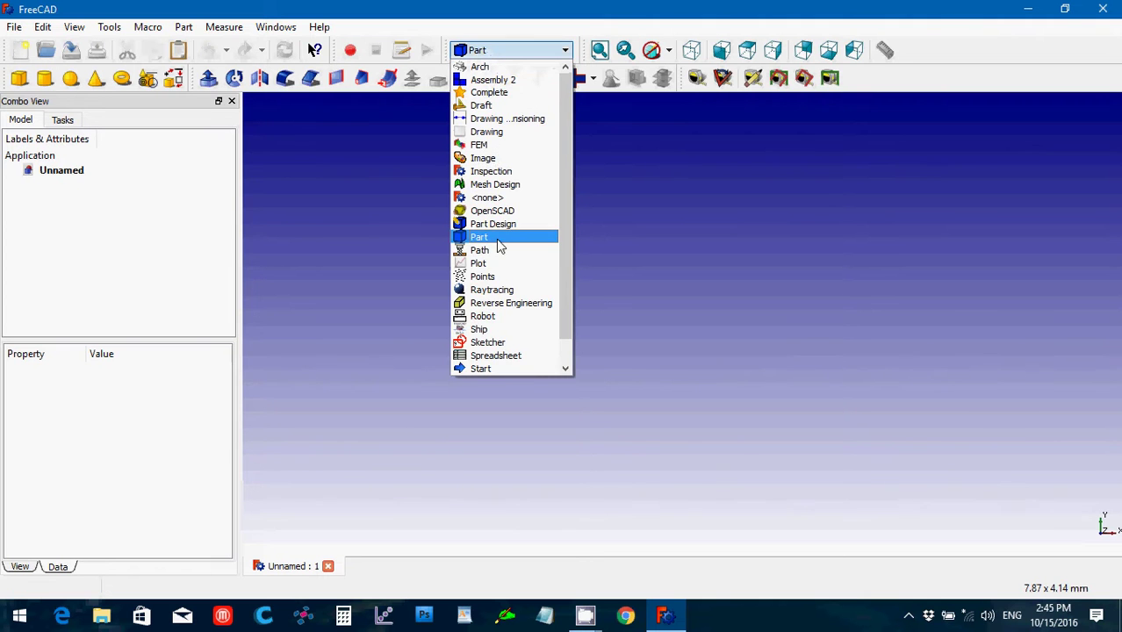
left_click(498, 223)
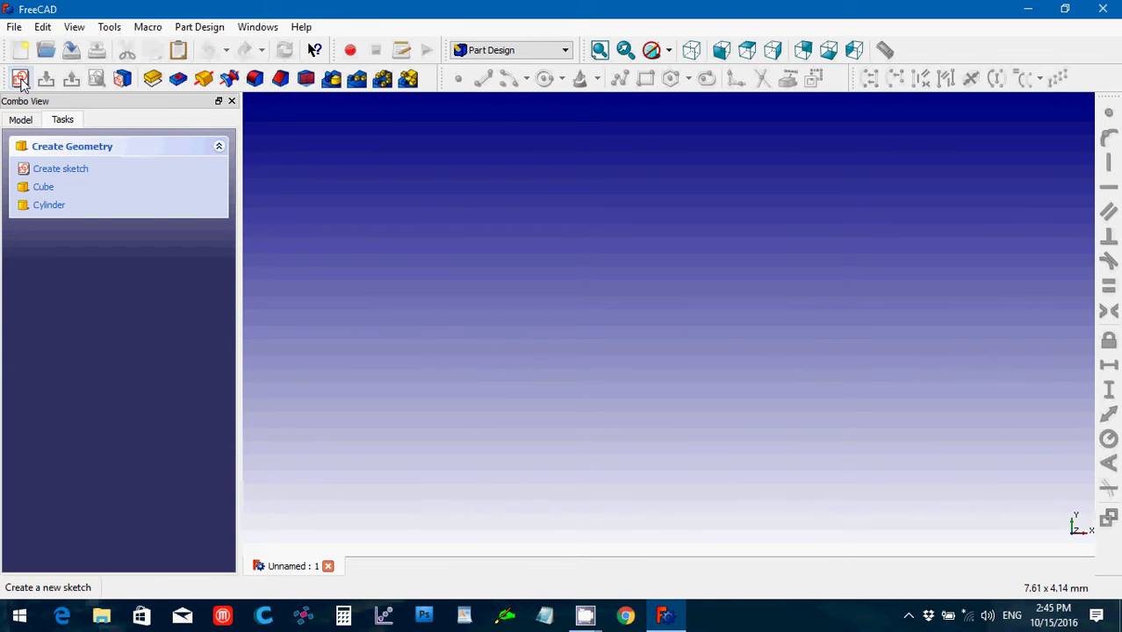
left_click(21, 80)
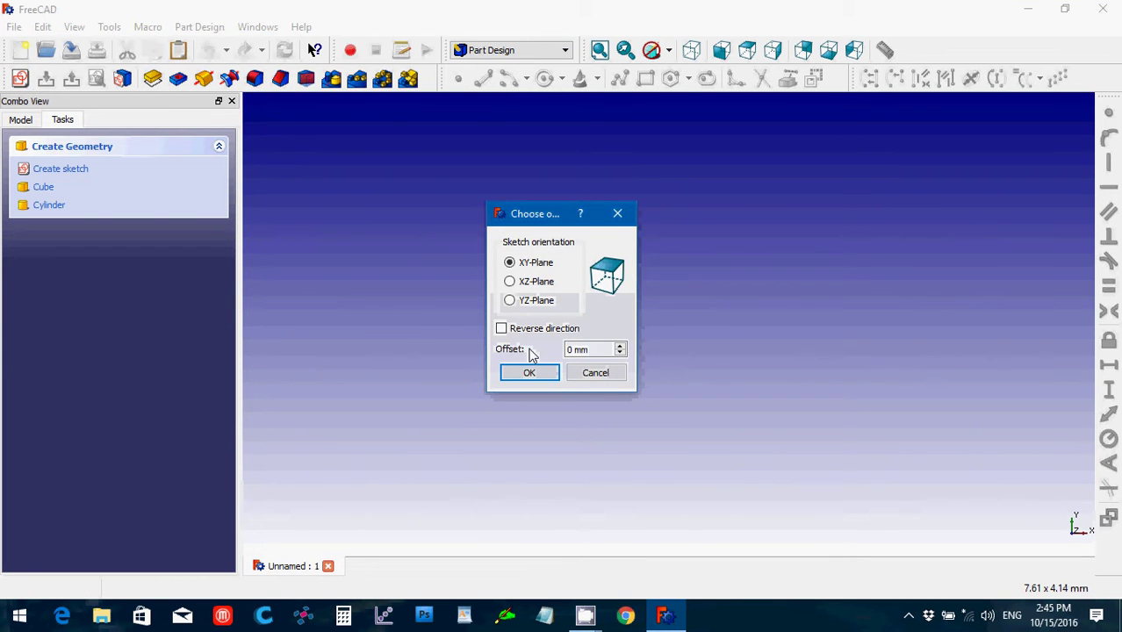
left_click(510, 282)
left_click(529, 373)
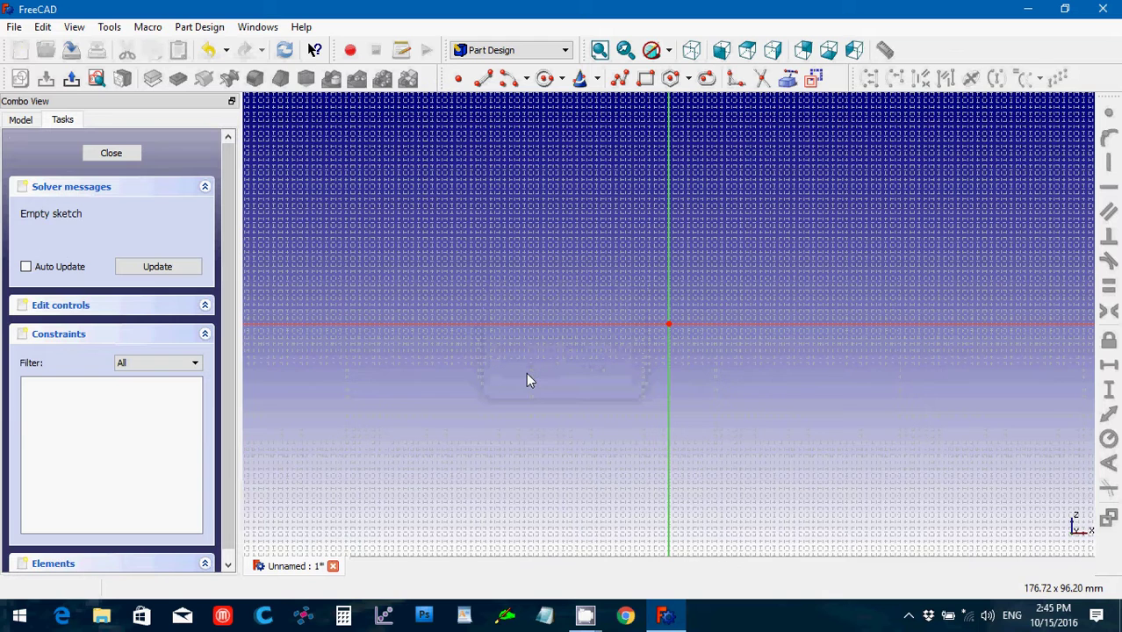
Step: Sketch an upright rectangle about 92 mm high that surrounds the origin
left_click(643, 79)
scroll(699, 197, "down", 1)
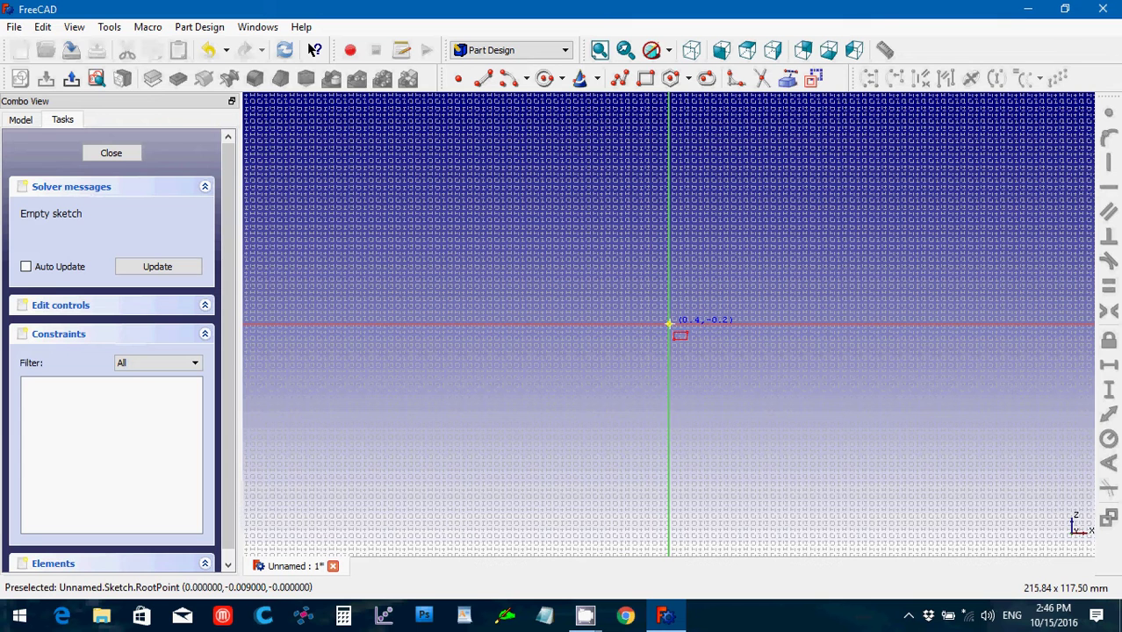
left_click(575, 116)
left_click(796, 482)
right_click(796, 482)
Step: Constrain the rectangle's horizontal length to 101.6 mm and its vertical length to 152.4 mm
left_click(748, 481)
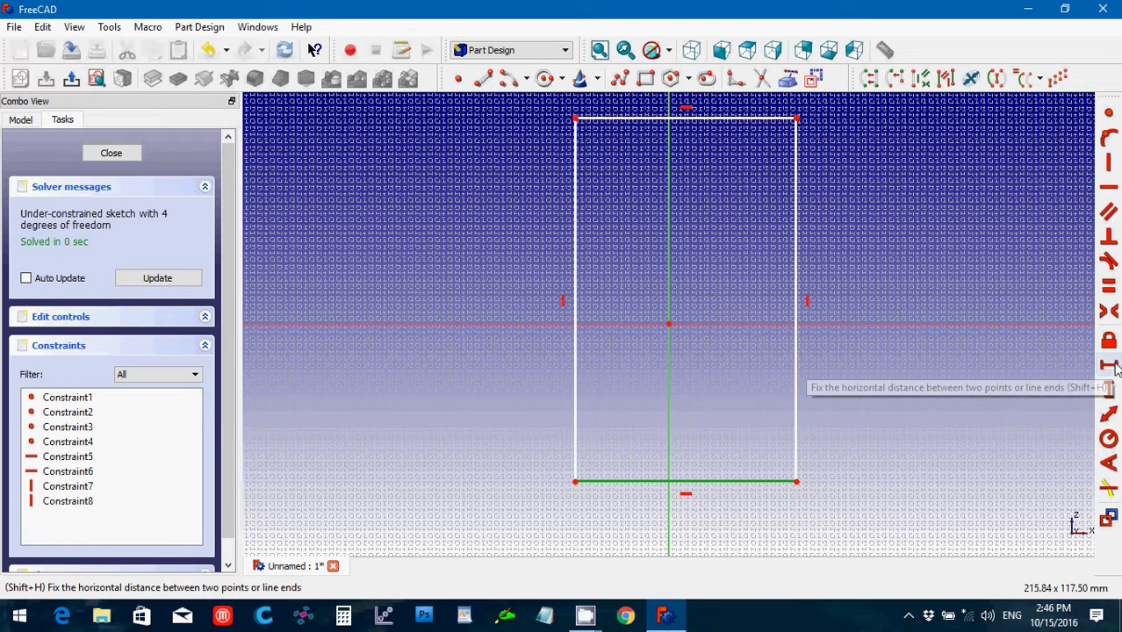
left_click(1111, 368)
type("101.6mm")
key("Return")
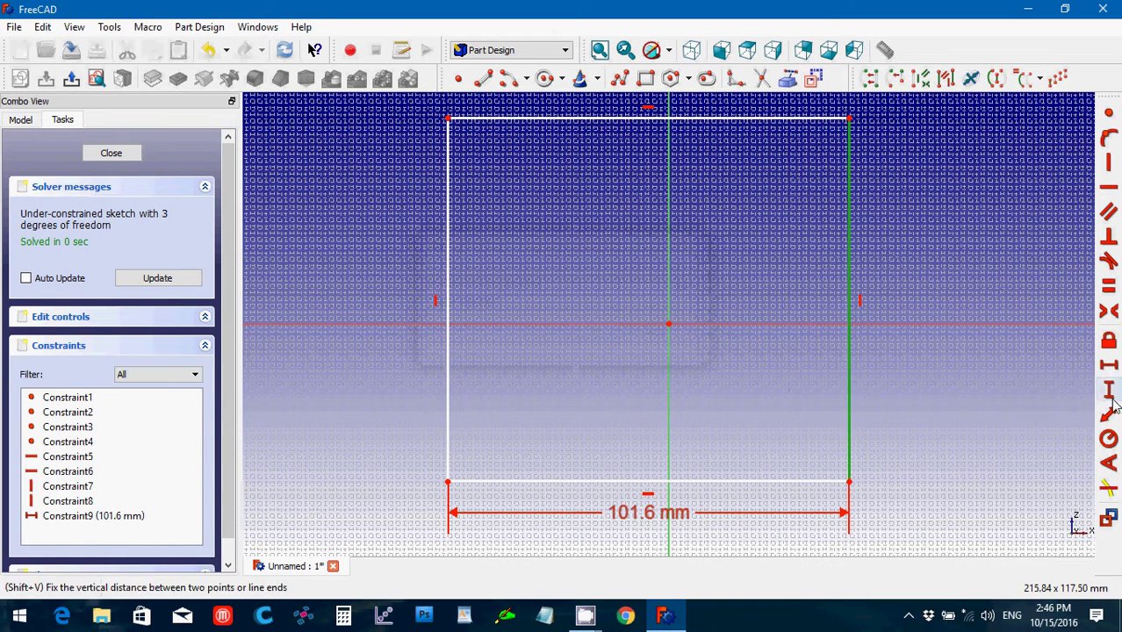
left_click(1109, 390)
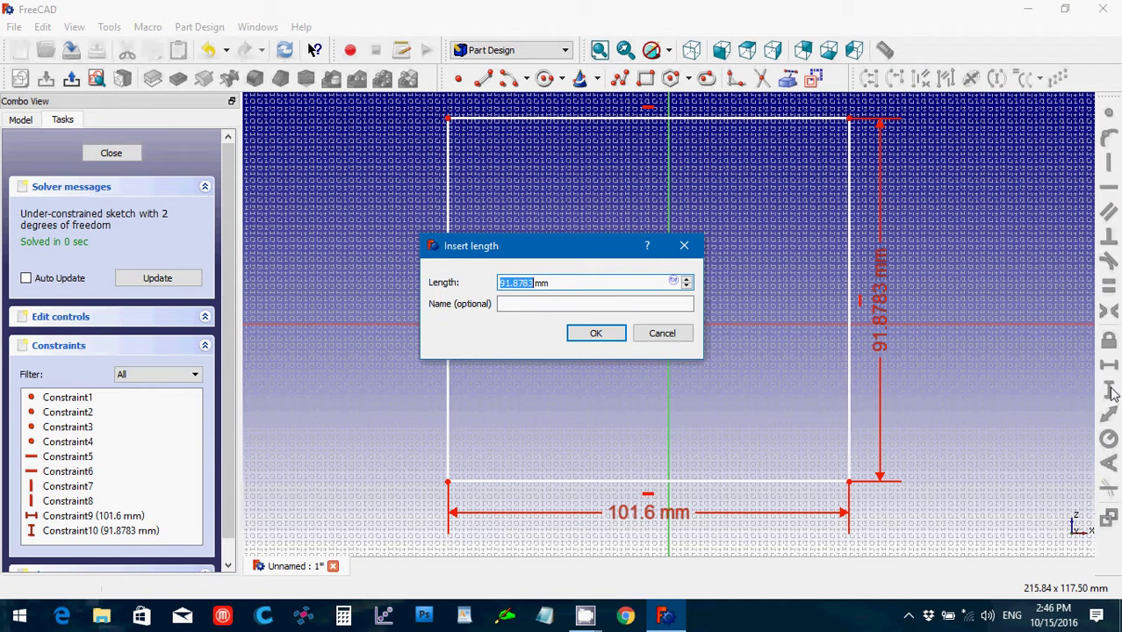
type("152.4")
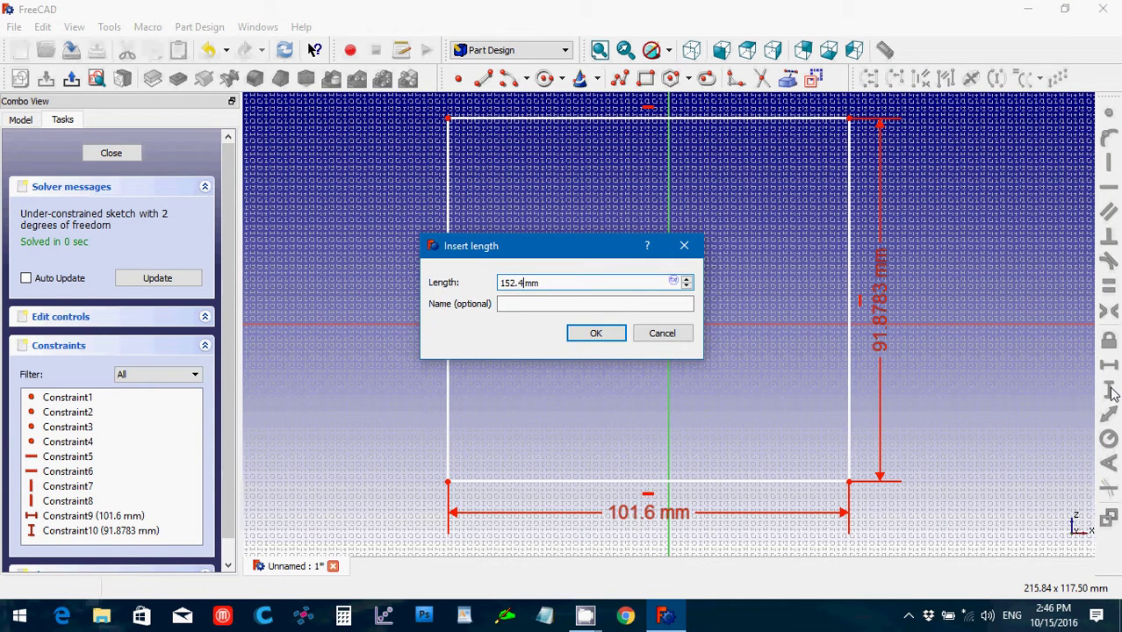
key("Return")
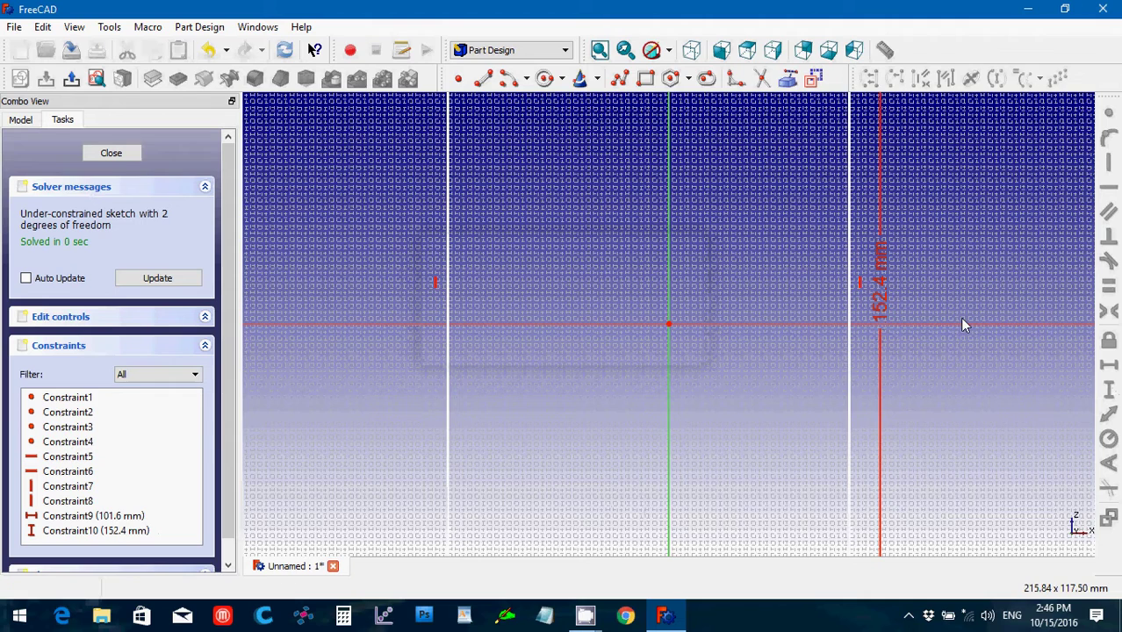
Step: Constrain the rectangle's lower right corner onto the horizontal axis with a point-on-object constraint
scroll(962, 325, "down", 2)
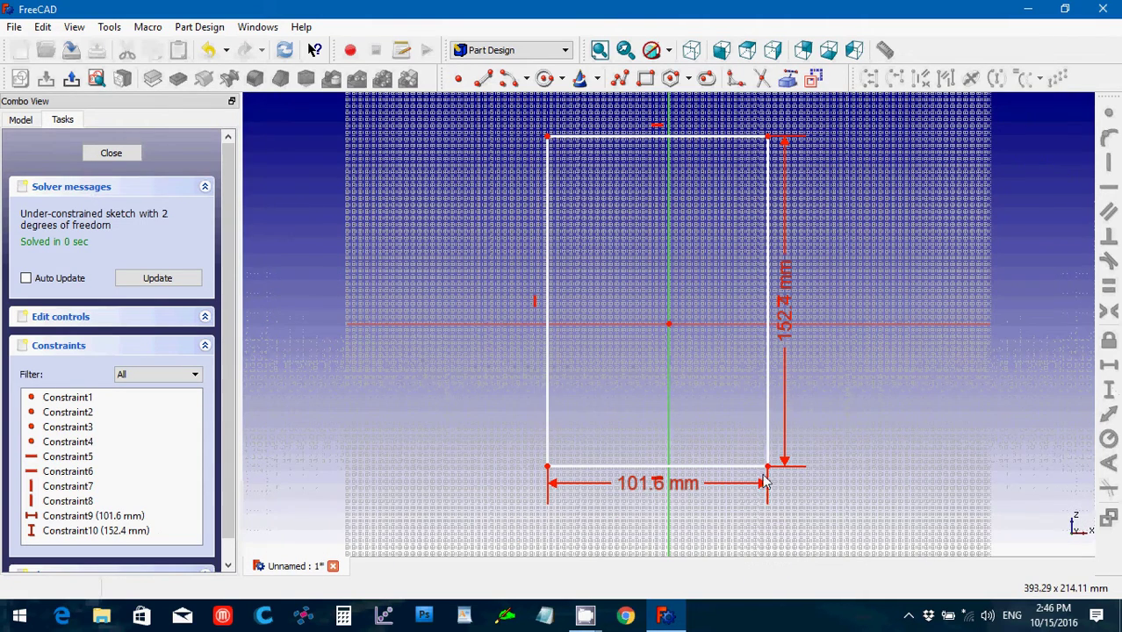
left_click(767, 467)
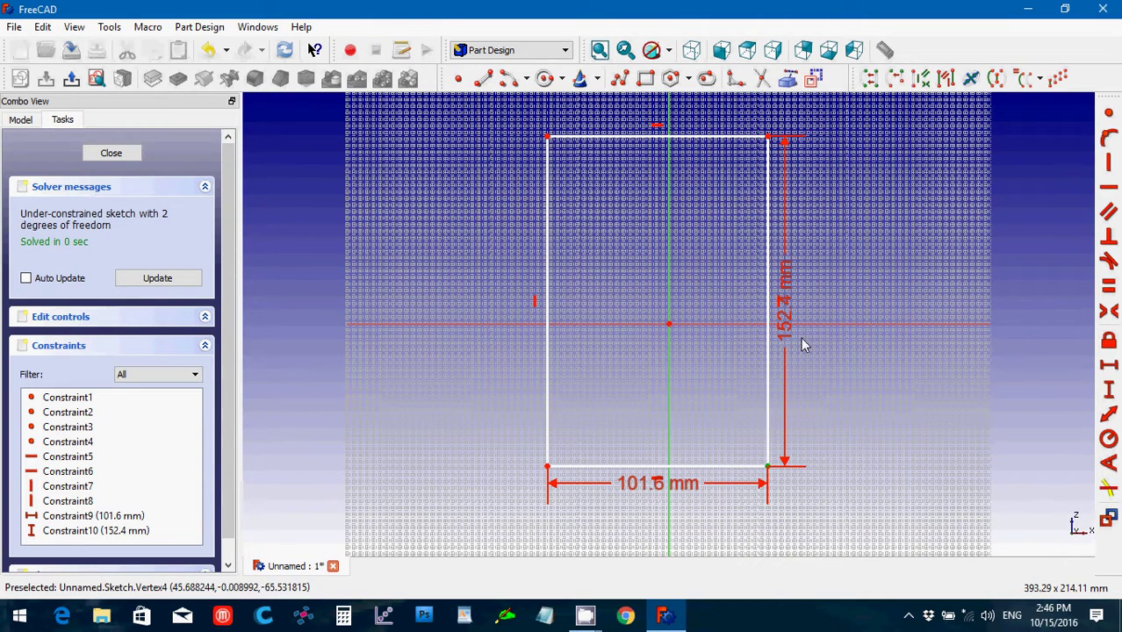
left_click(801, 326)
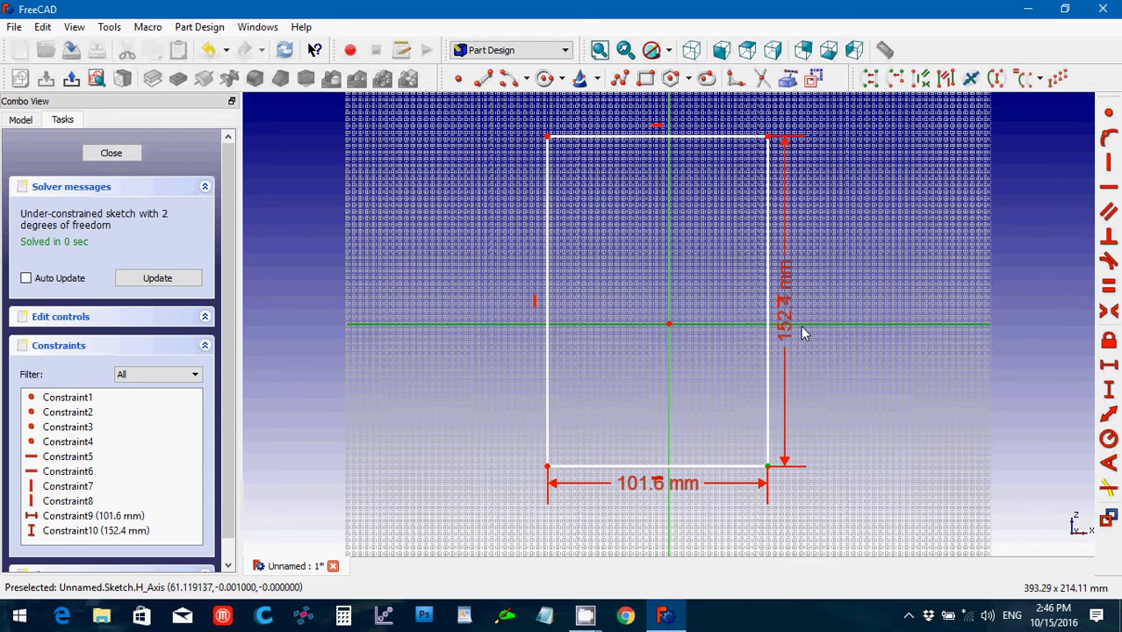
left_click(1108, 143)
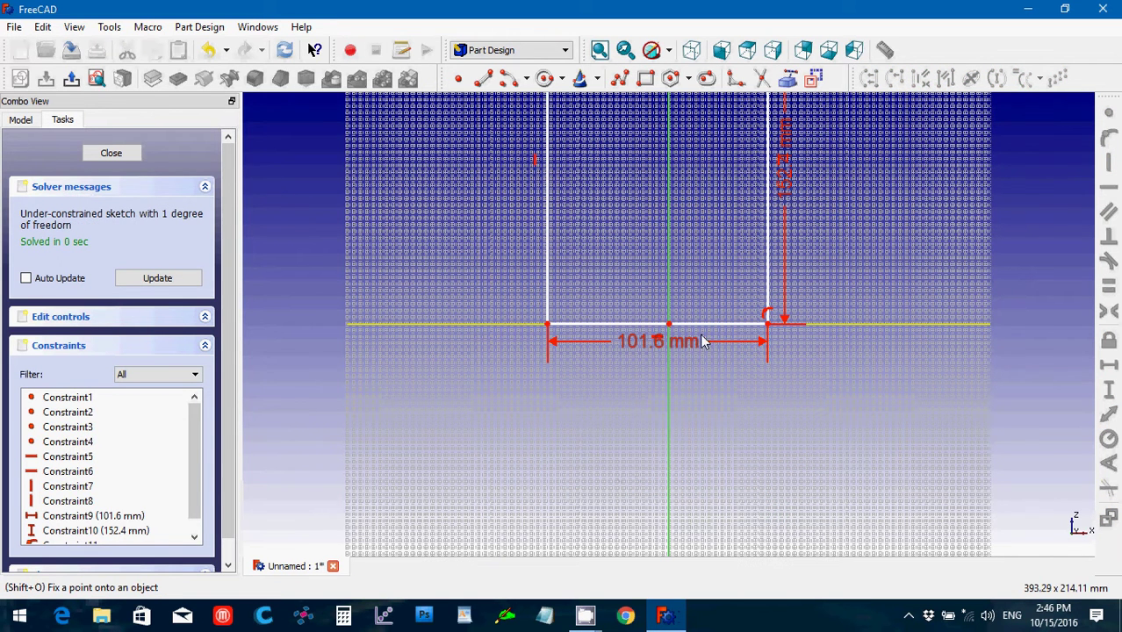
Step: Make the rectangle's two lower corners symmetric about the vertical axis
left_click(768, 326)
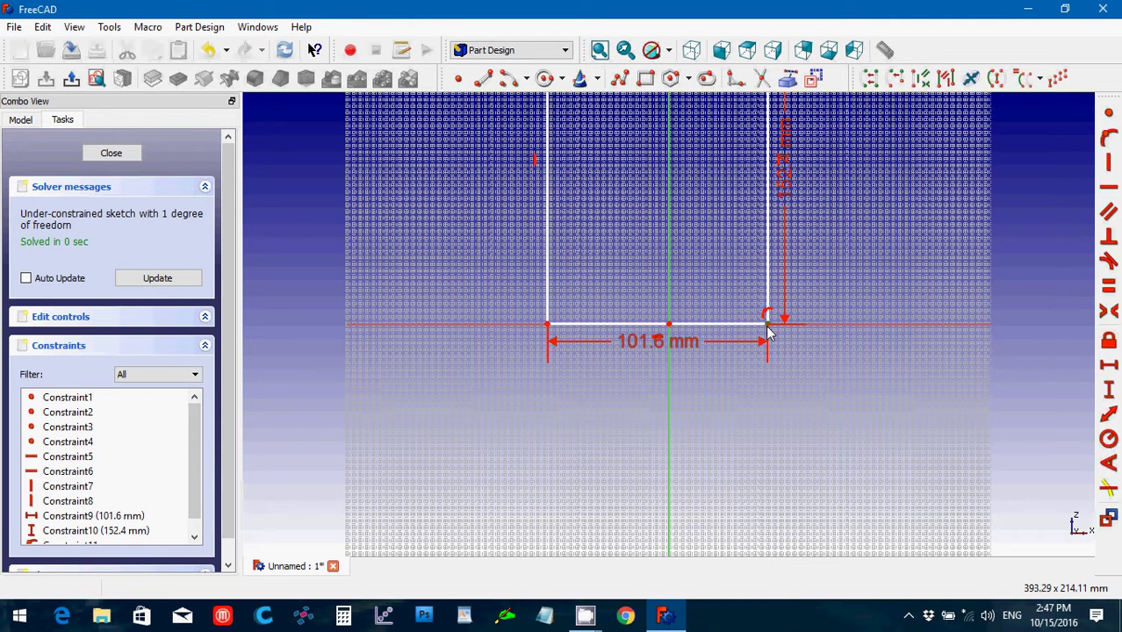
left_click(547, 327)
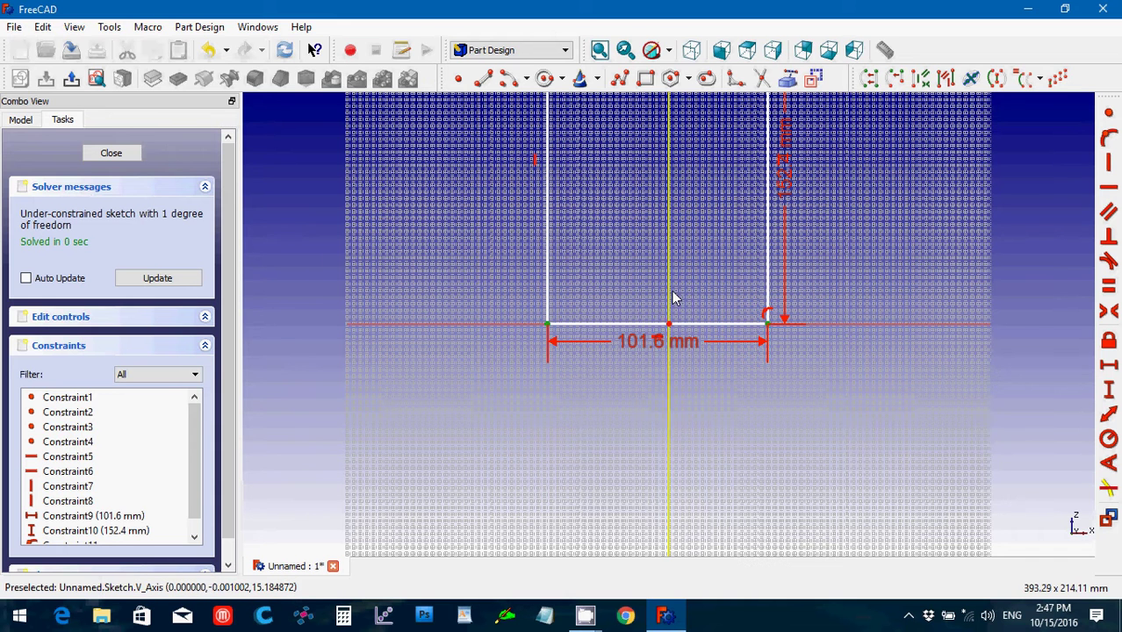
left_click(672, 298)
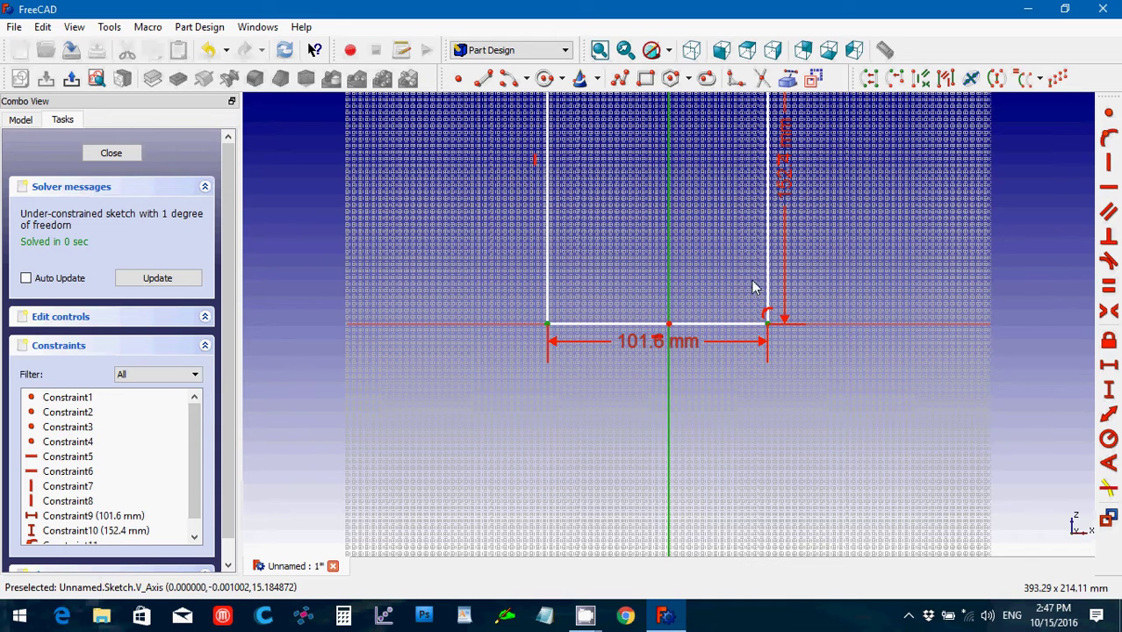
left_click(1109, 312)
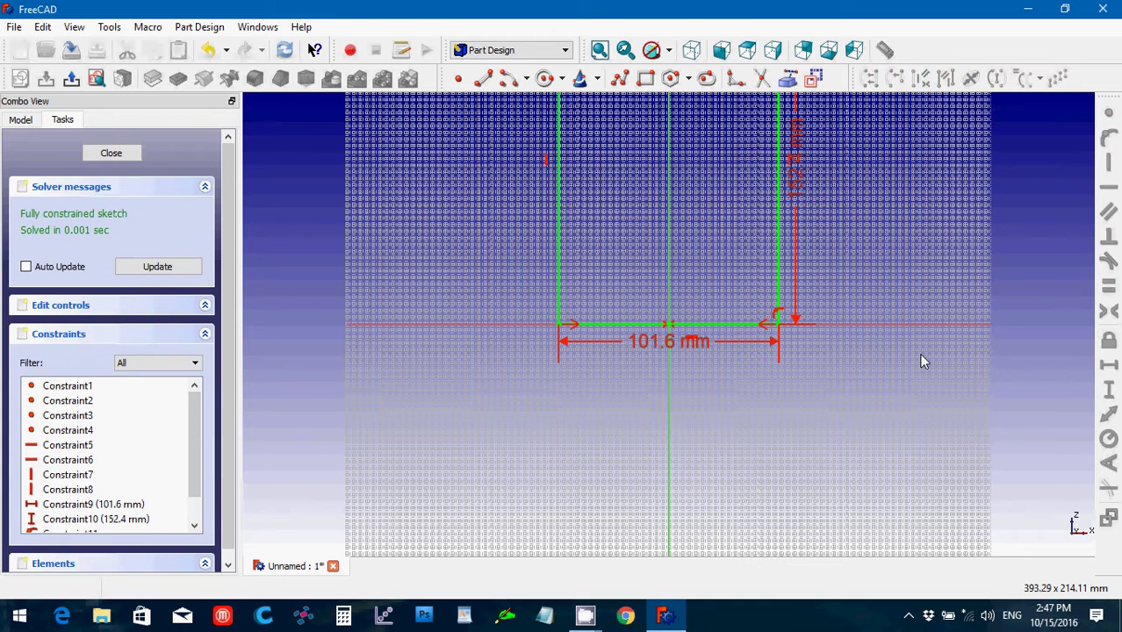
Step: Close the rectangle sketch and duplicate it within the document
left_click(127, 154)
left_click(359, 265)
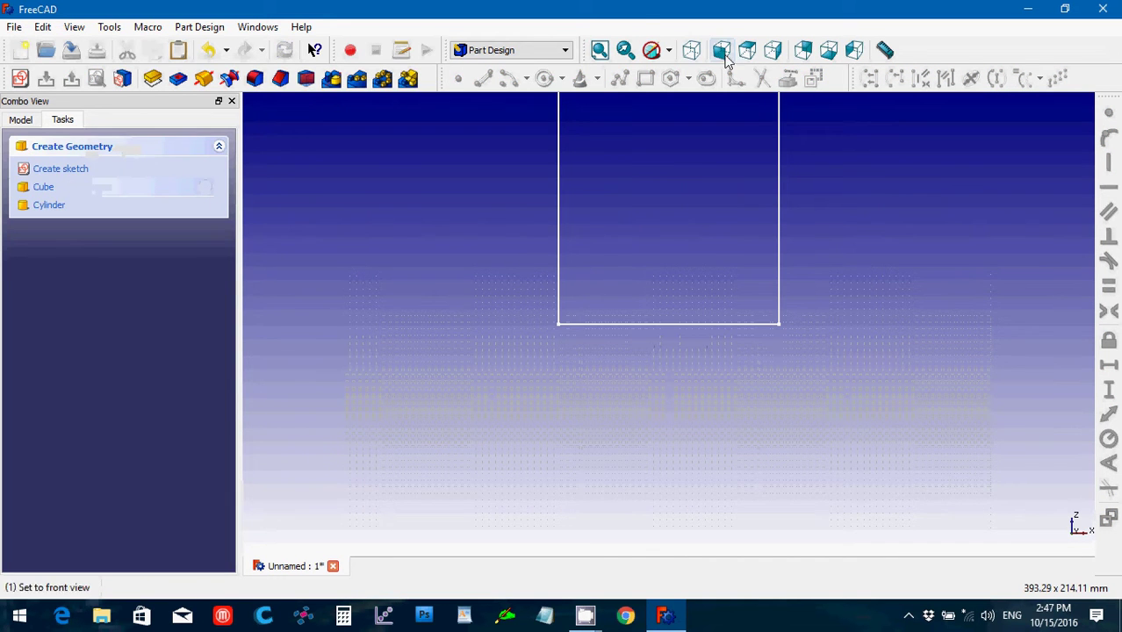
left_click(20, 119)
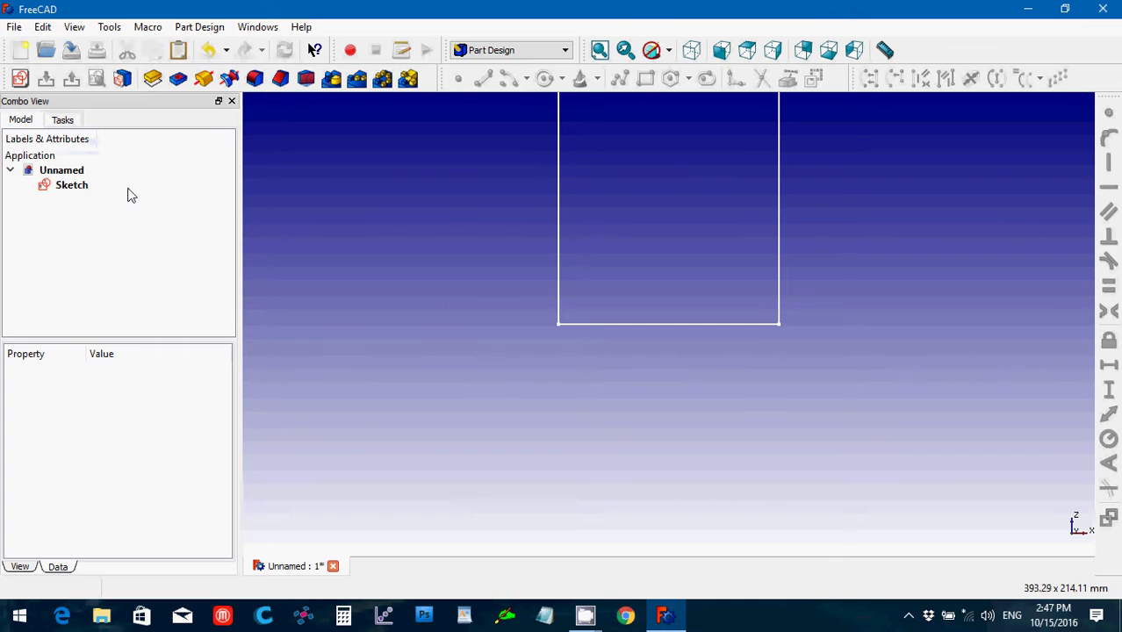
left_click(85, 188)
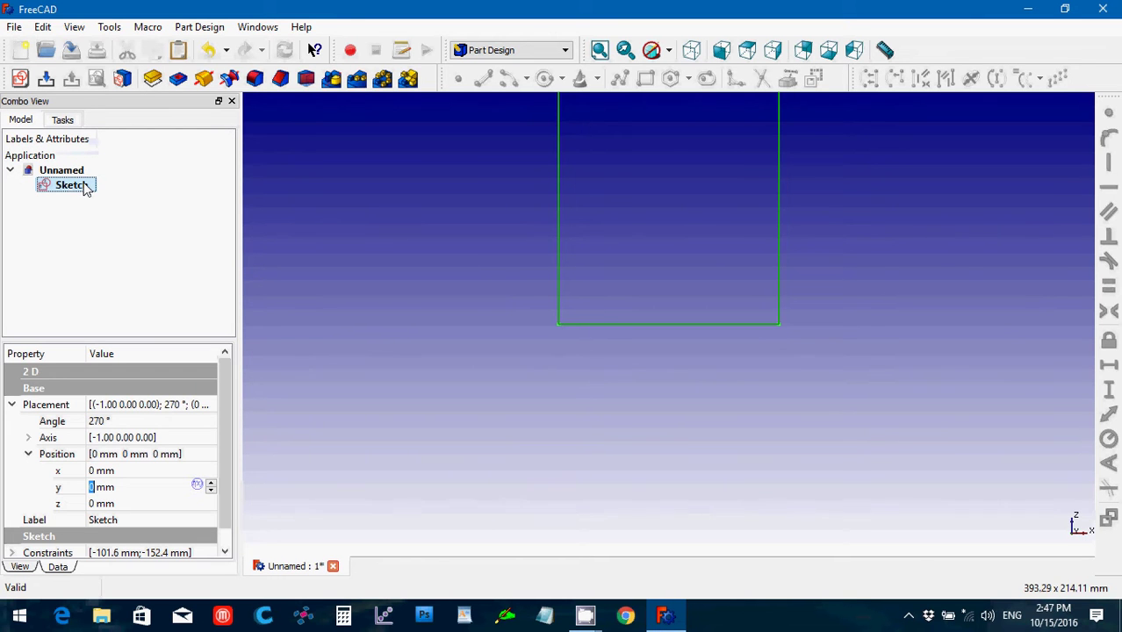
key("ctrl+v")
left_click(317, 243)
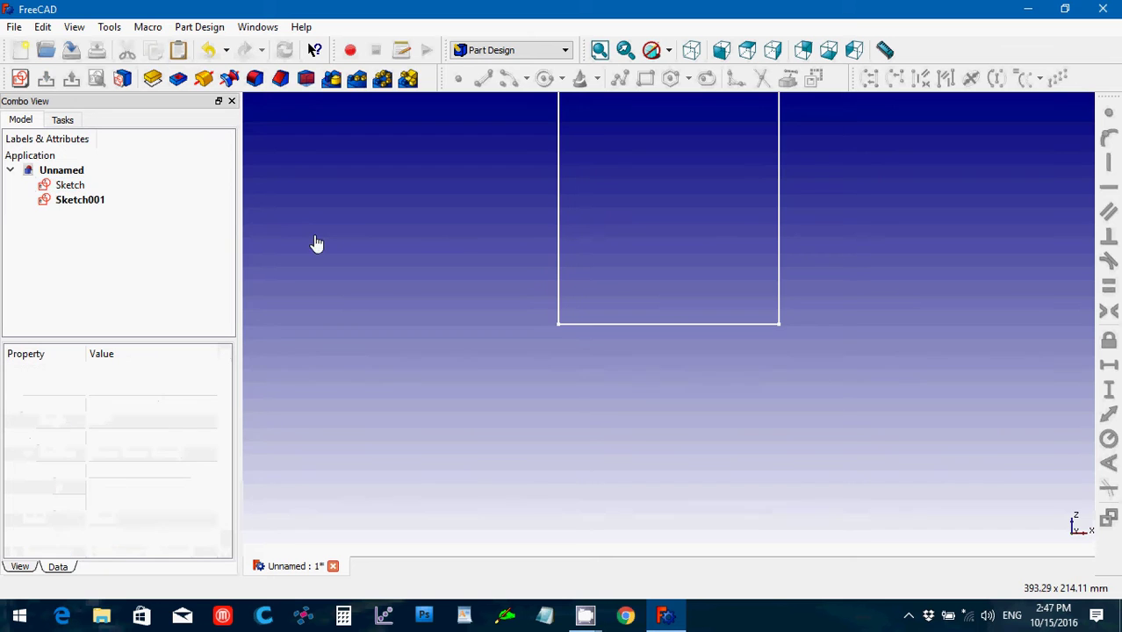
Step: Hide the duplicated sketch, Sketch001, leaving the original Sketch shown
left_click(85, 186)
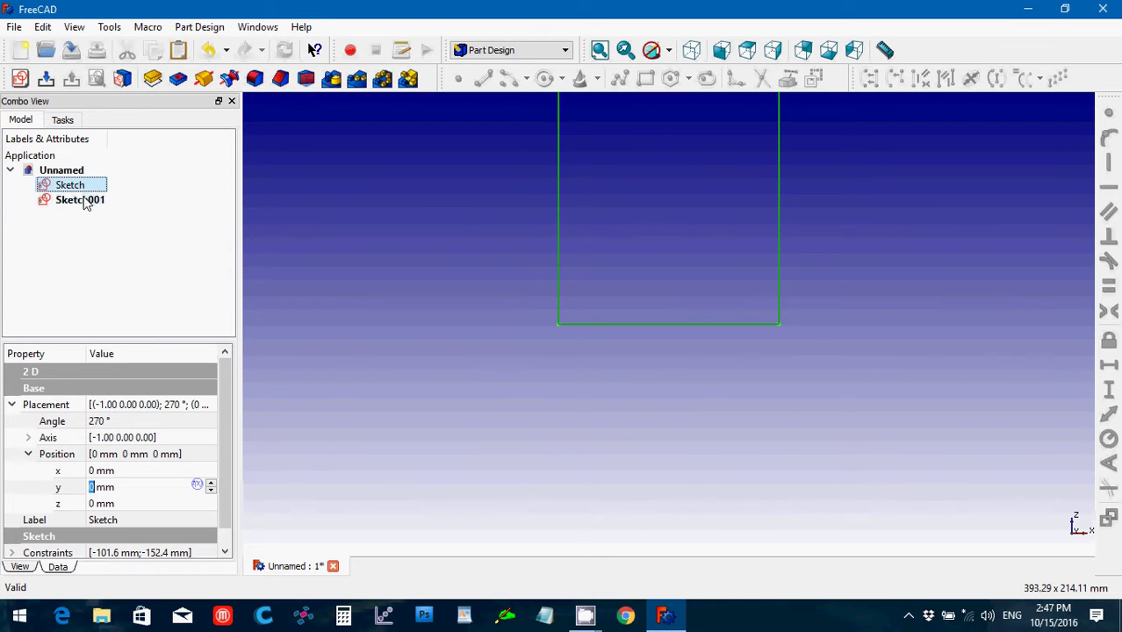
left_click(85, 200)
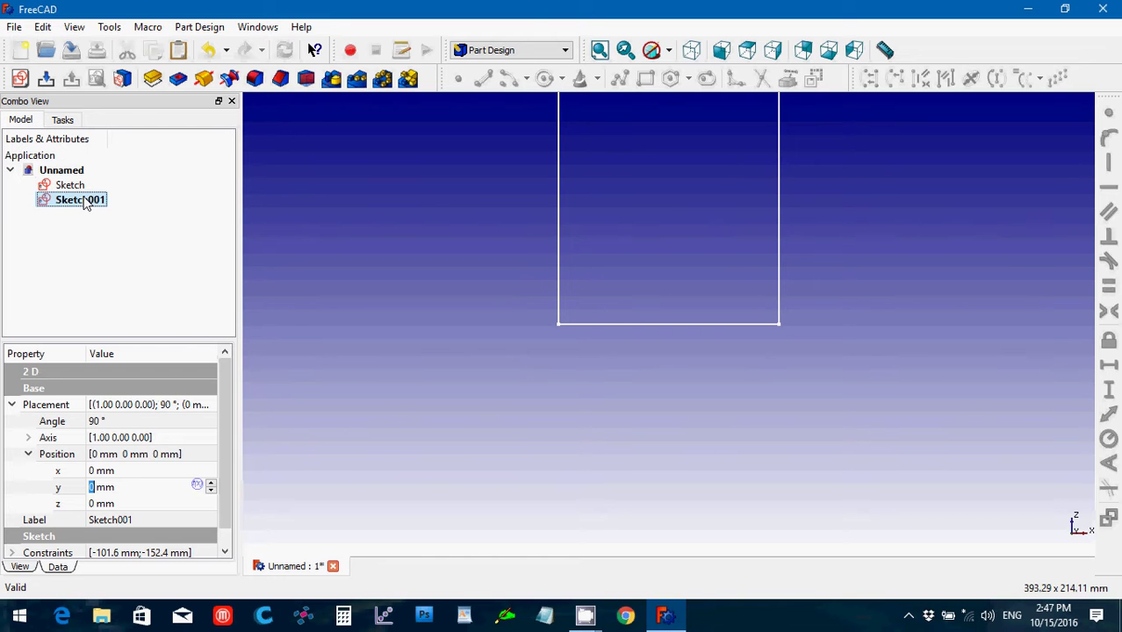
key("space")
Step: Reopen the original sketch for editing and round all four corners of the rectangle with sketch fillets
left_click(80, 186)
double_click(81, 187)
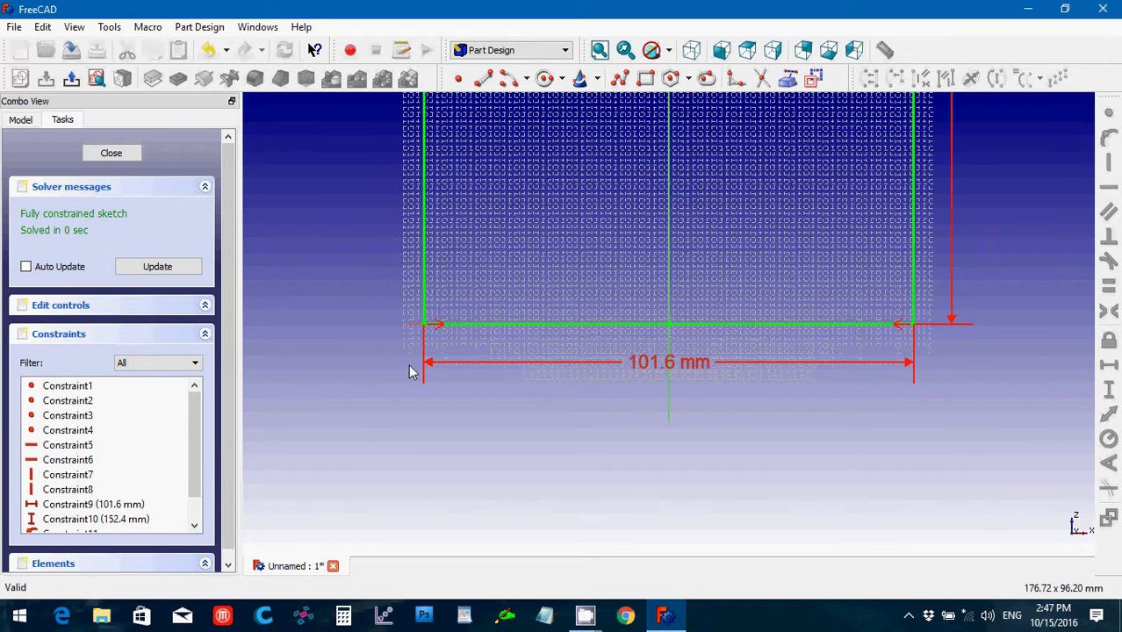
left_click(734, 81)
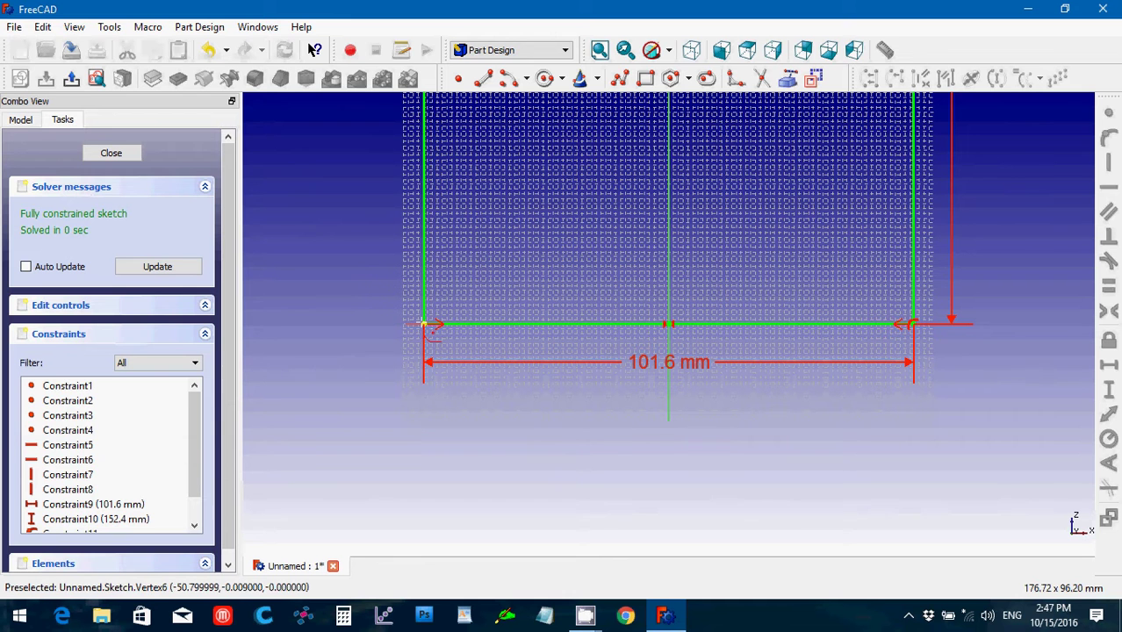
left_click(424, 325)
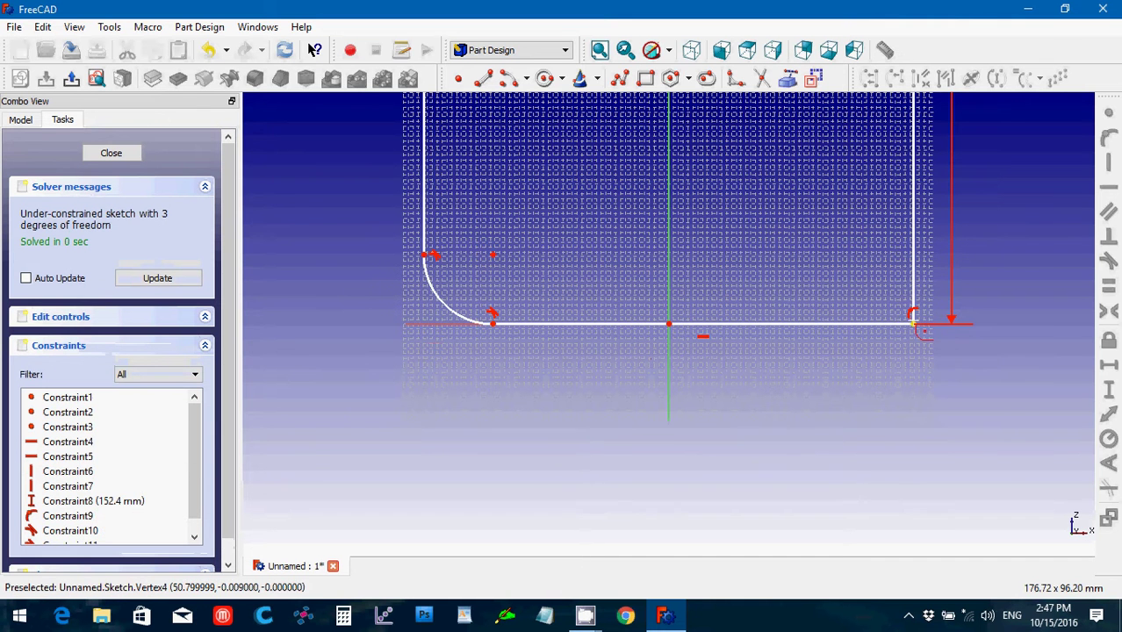
left_click(913, 324)
scroll(913, 323, "down", 3)
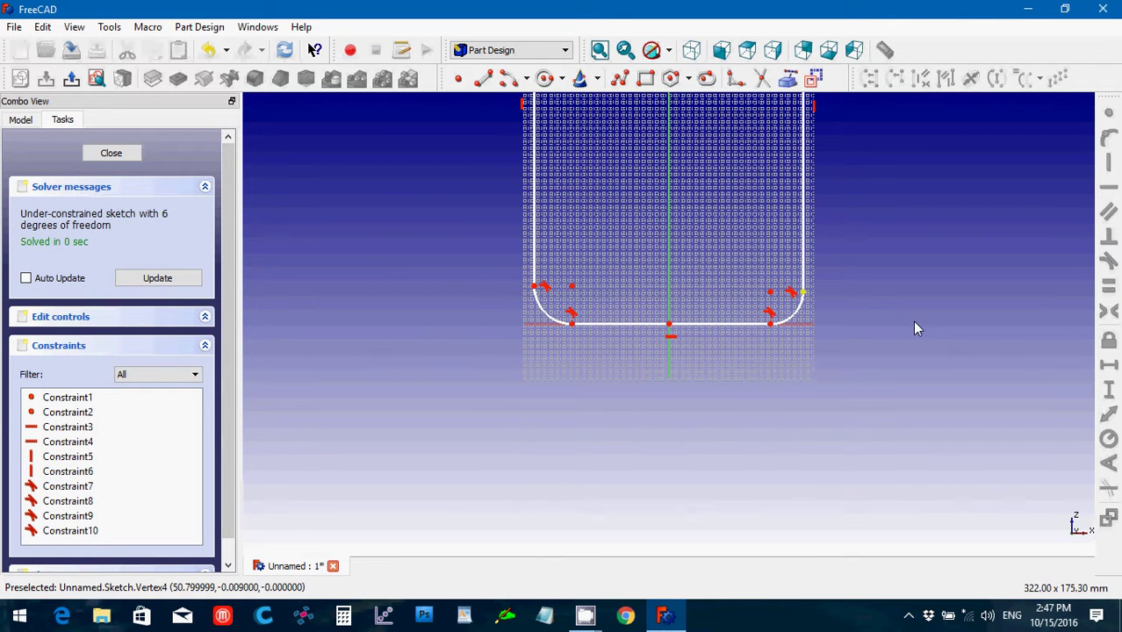
key("Up")
key("Up")
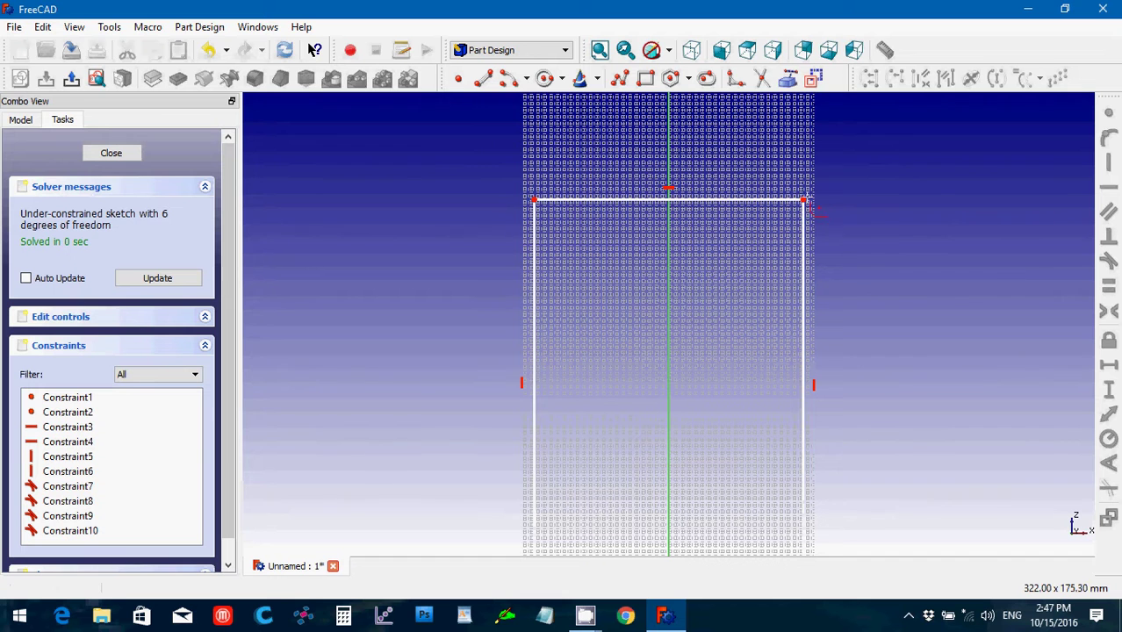
left_click(802, 201)
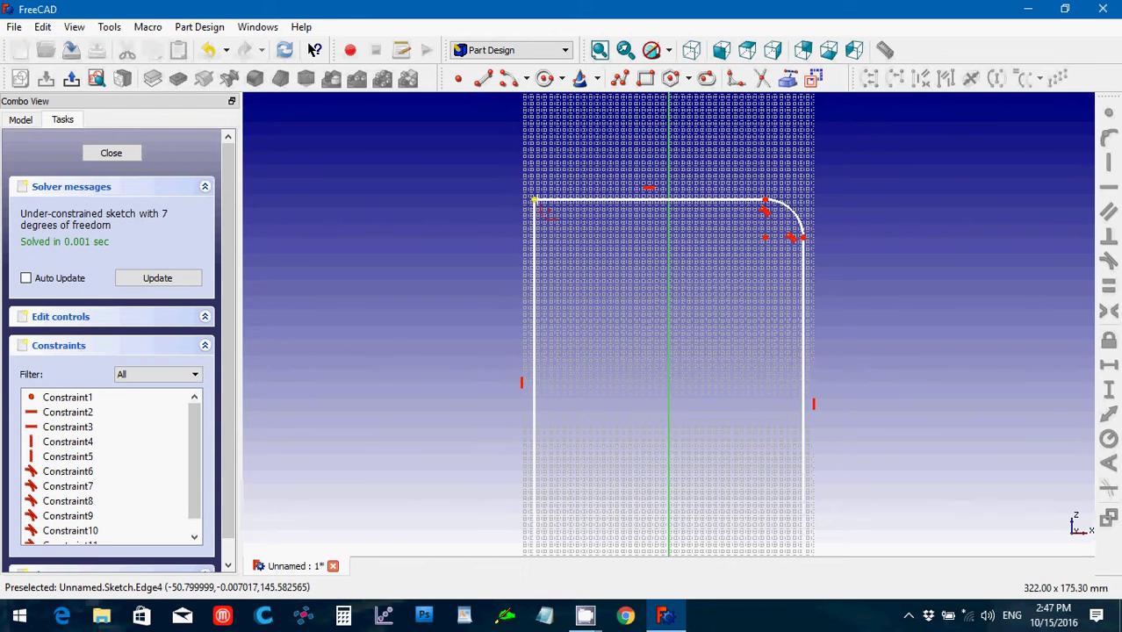
left_click(533, 202)
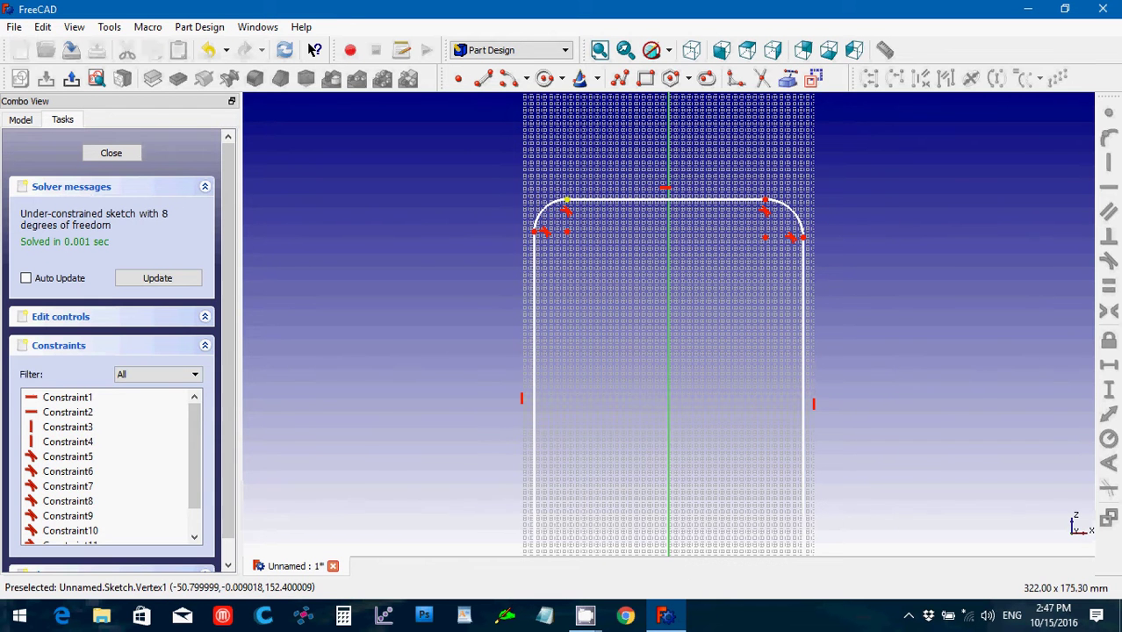
right_click(568, 206)
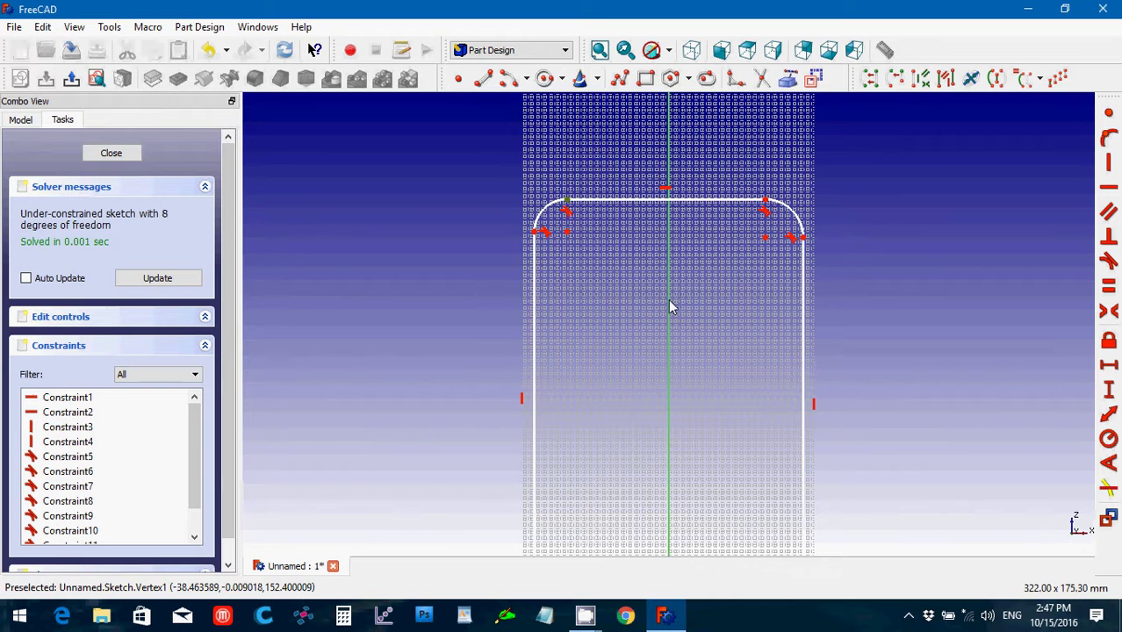
scroll(669, 306, "down", 3)
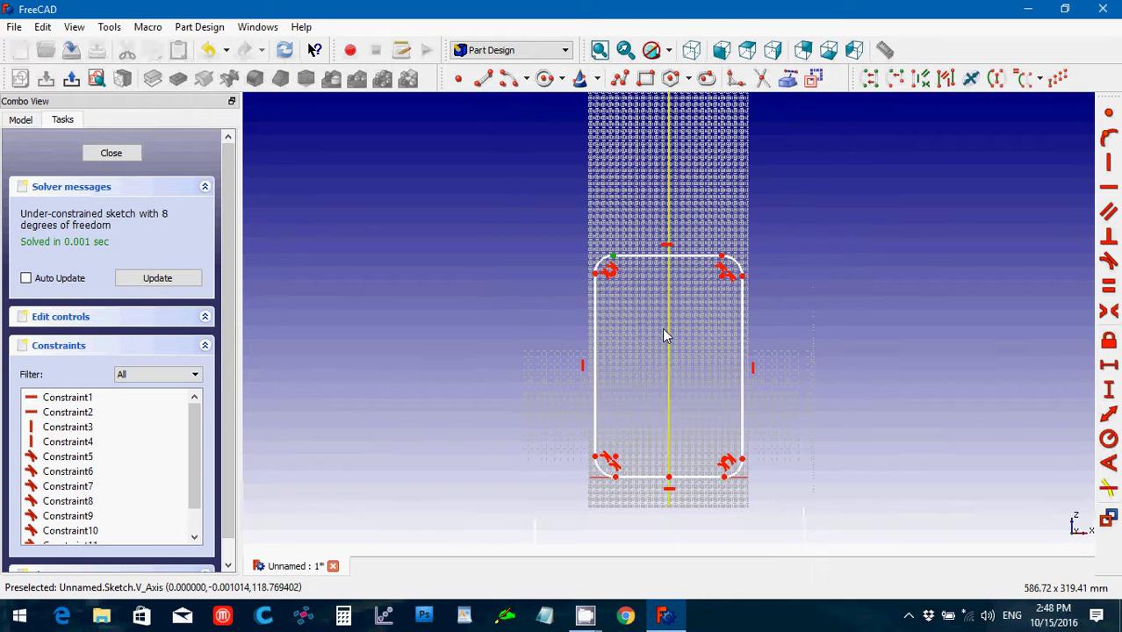
Step: Constrain the vertical distance between the upper and lower edges to 152.4 mm and place the dimension outside the rectangle's left side
left_click(615, 480)
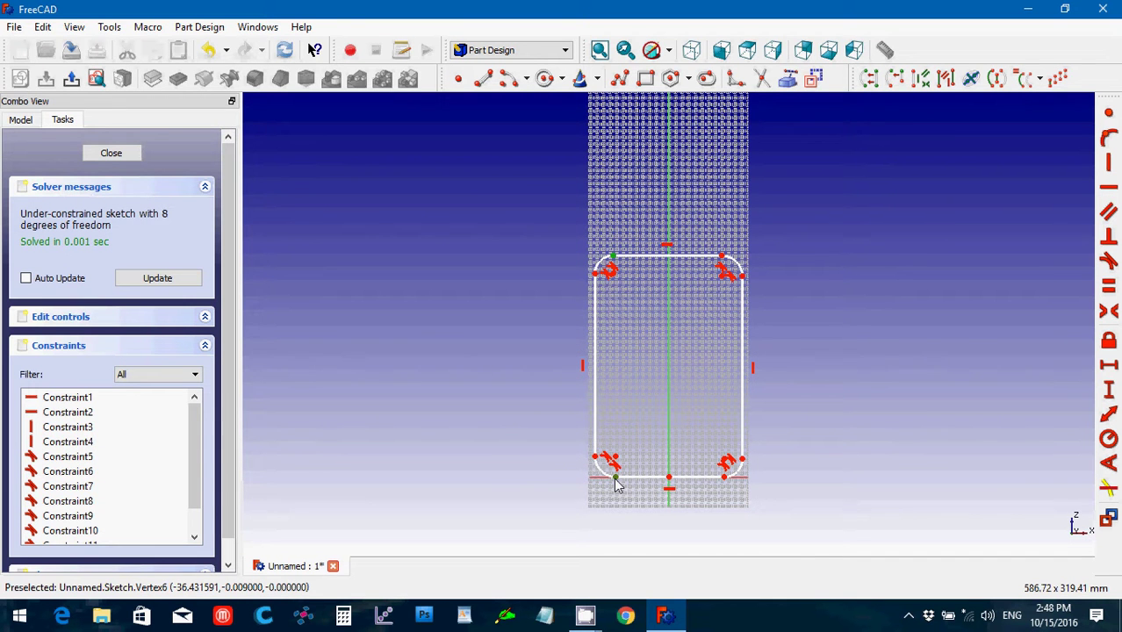
left_click(1108, 392)
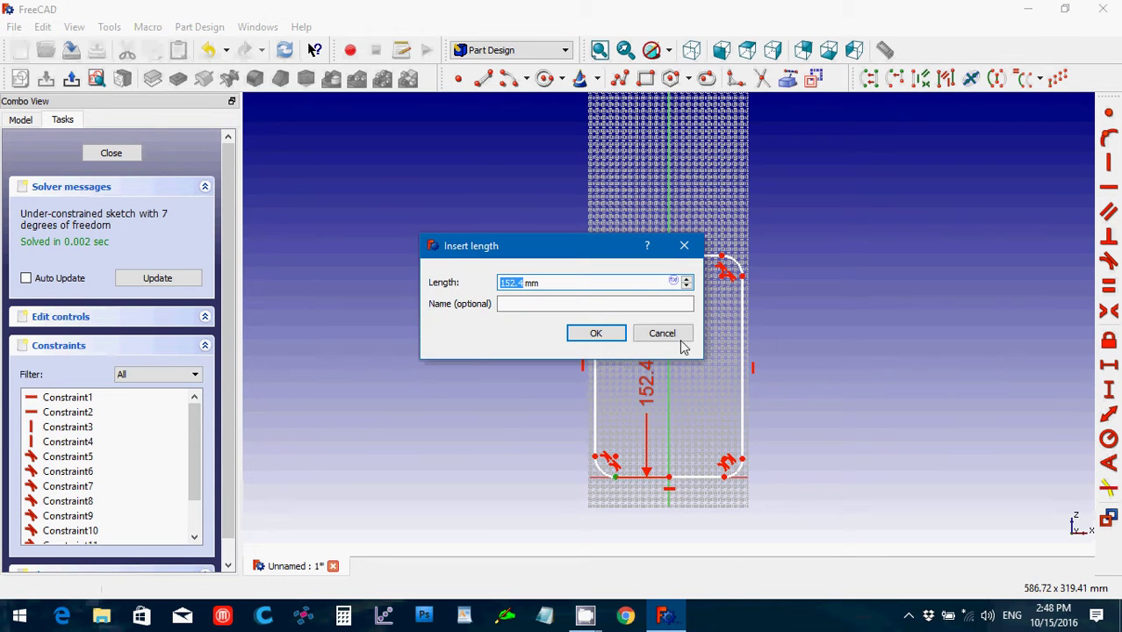
left_click(596, 332)
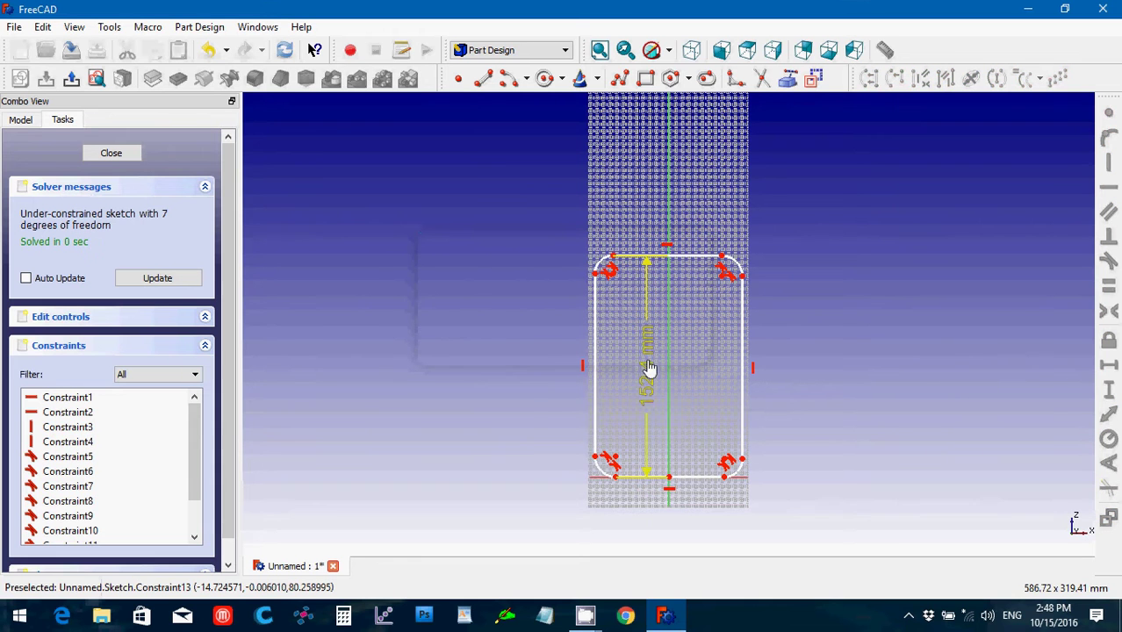
left_click_drag(648, 367, 521, 367)
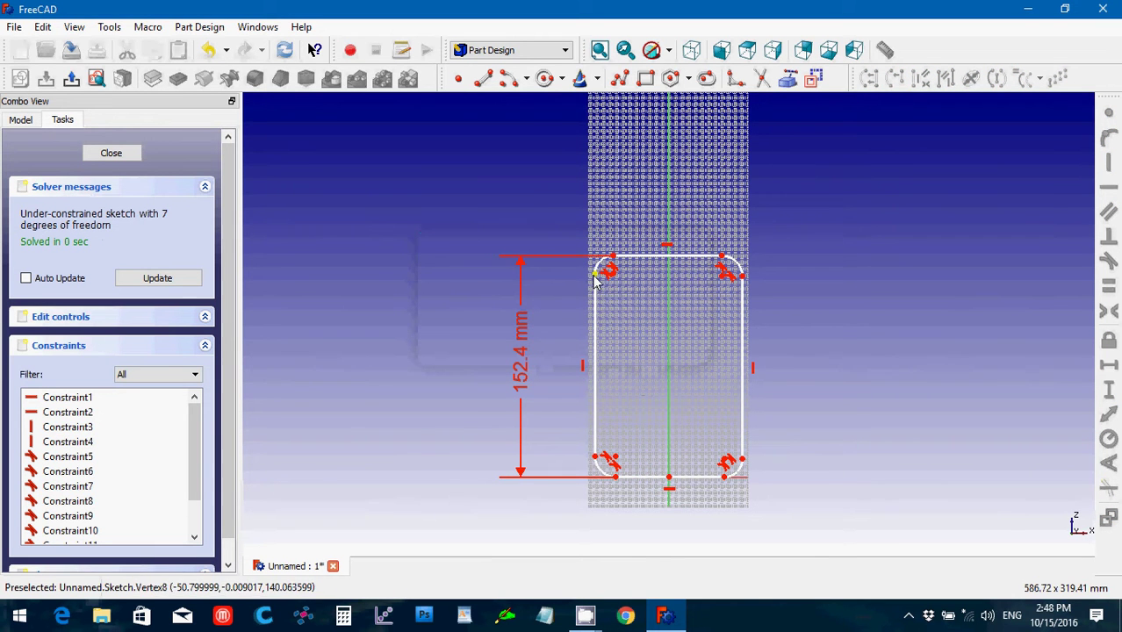
Step: Constrain the horizontal distance between the two vertical sides to 101.6 mm and place the dimension below the rectangle
left_click(596, 458)
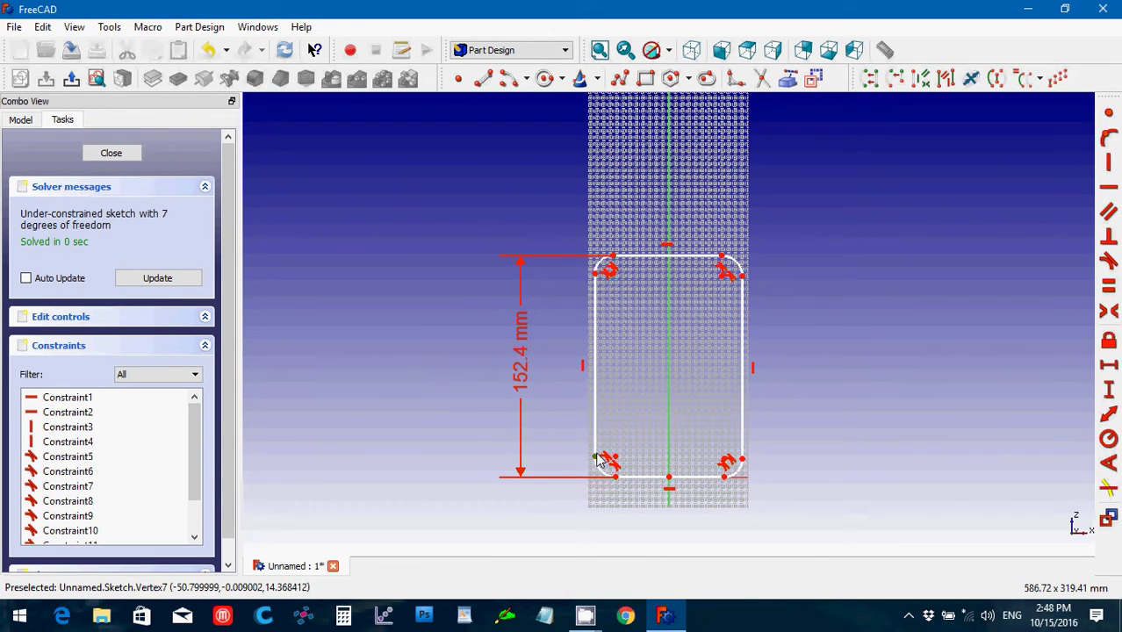
left_click(742, 463)
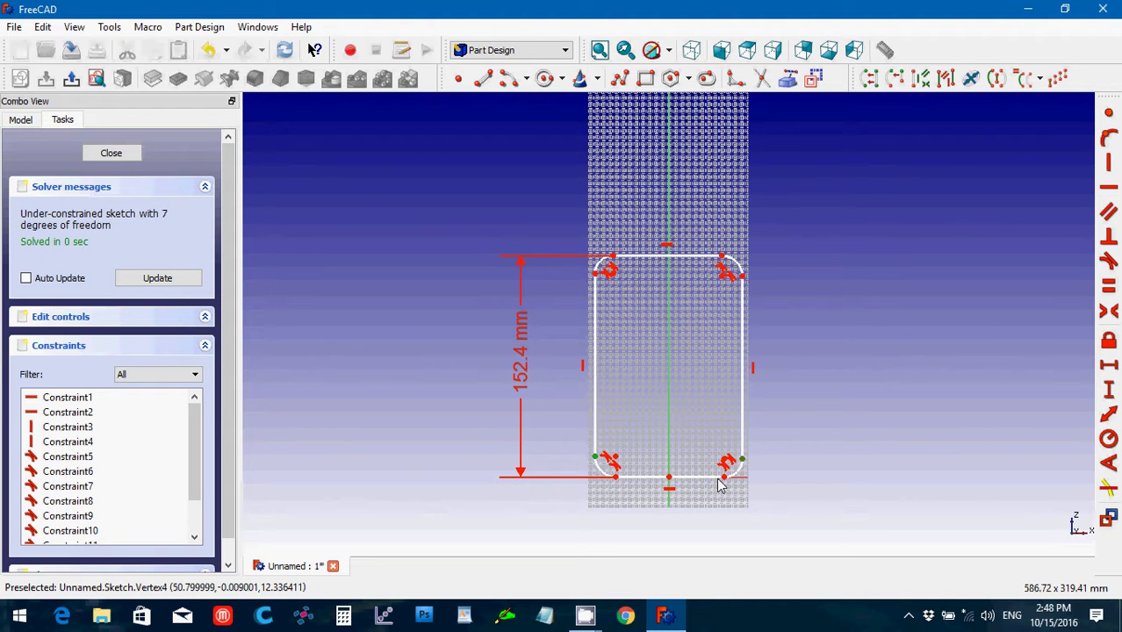
left_click(1110, 367)
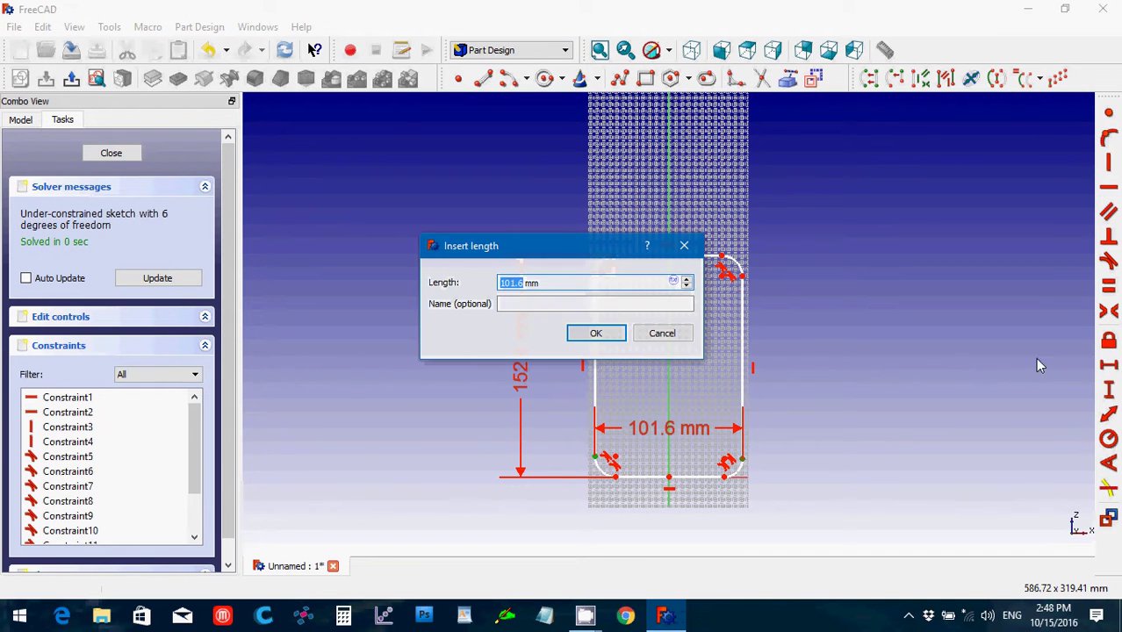
left_click(595, 334)
left_click_drag(665, 438, 677, 518)
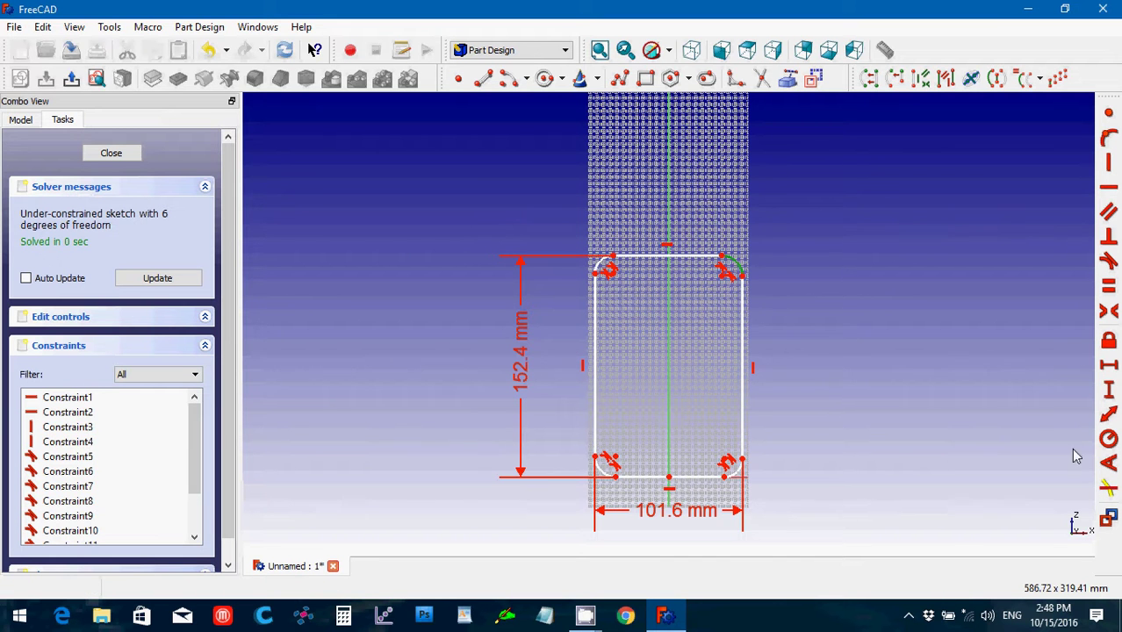
Step: Constrain the upper-right corner arc's radius to 15.24 mm and move its dimension outside the outline
left_click(1106, 439)
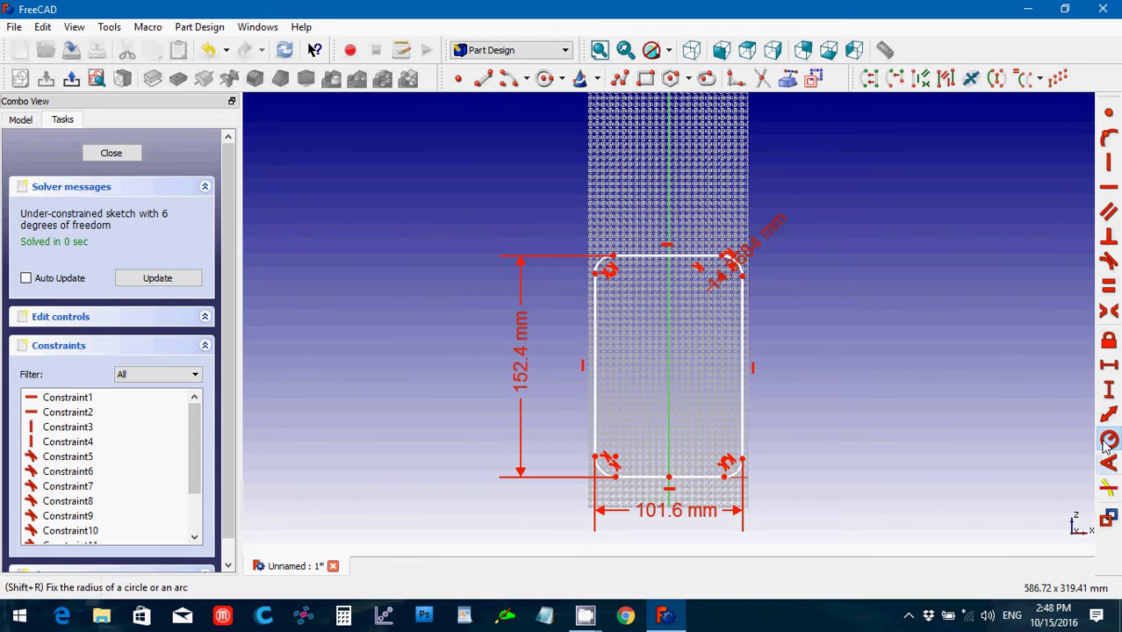
type("15.24")
key("Return")
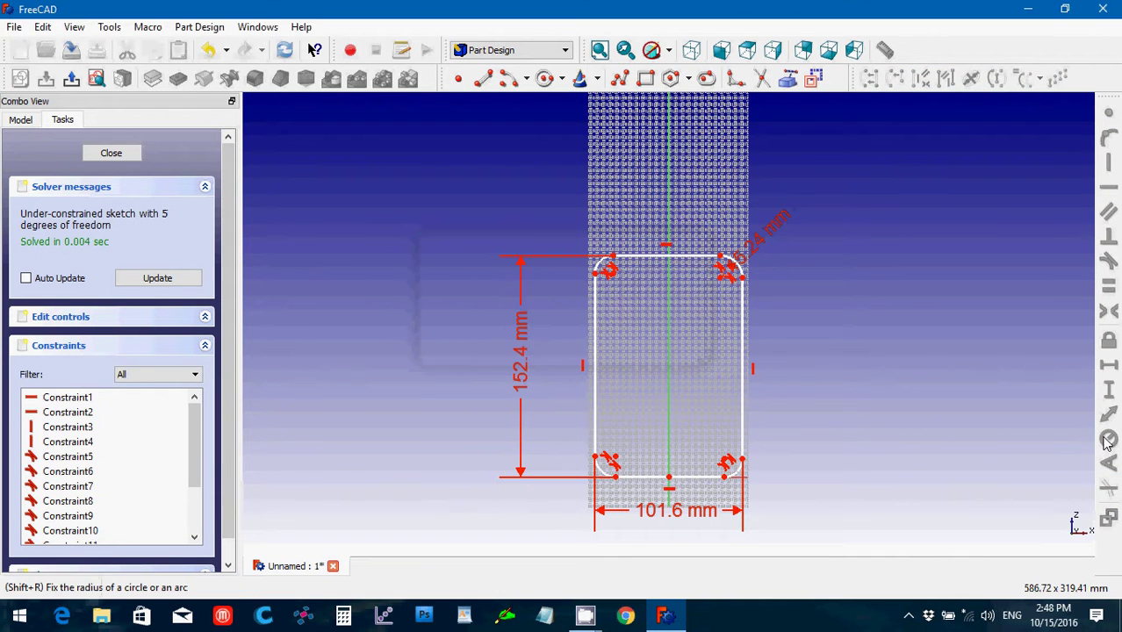
left_click_drag(742, 258, 784, 229)
left_click(728, 264)
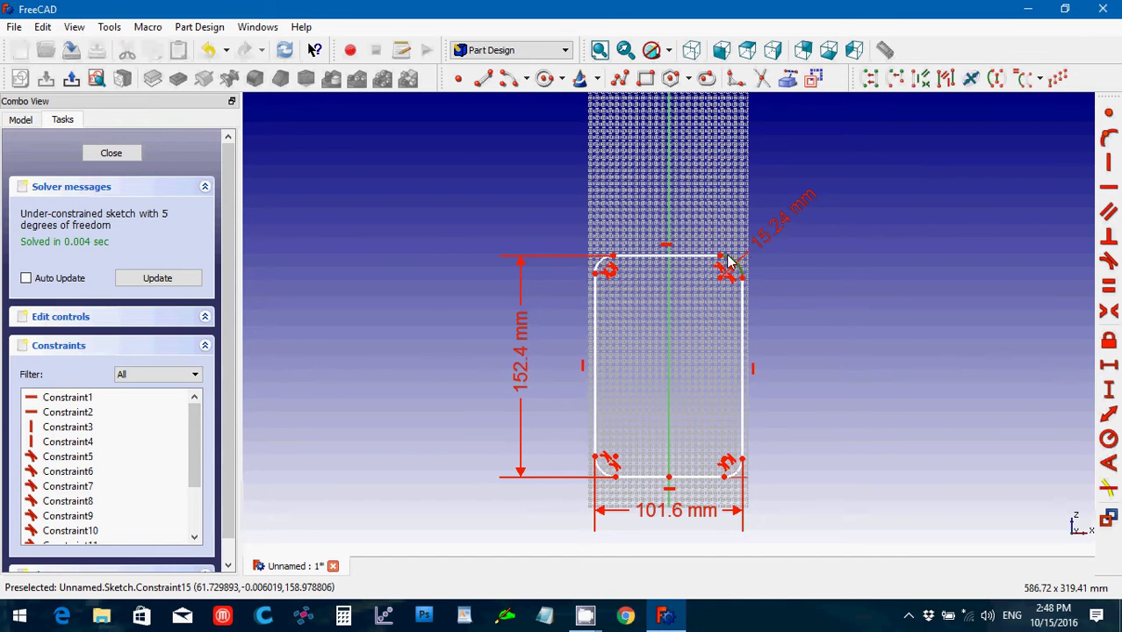
left_click(603, 268)
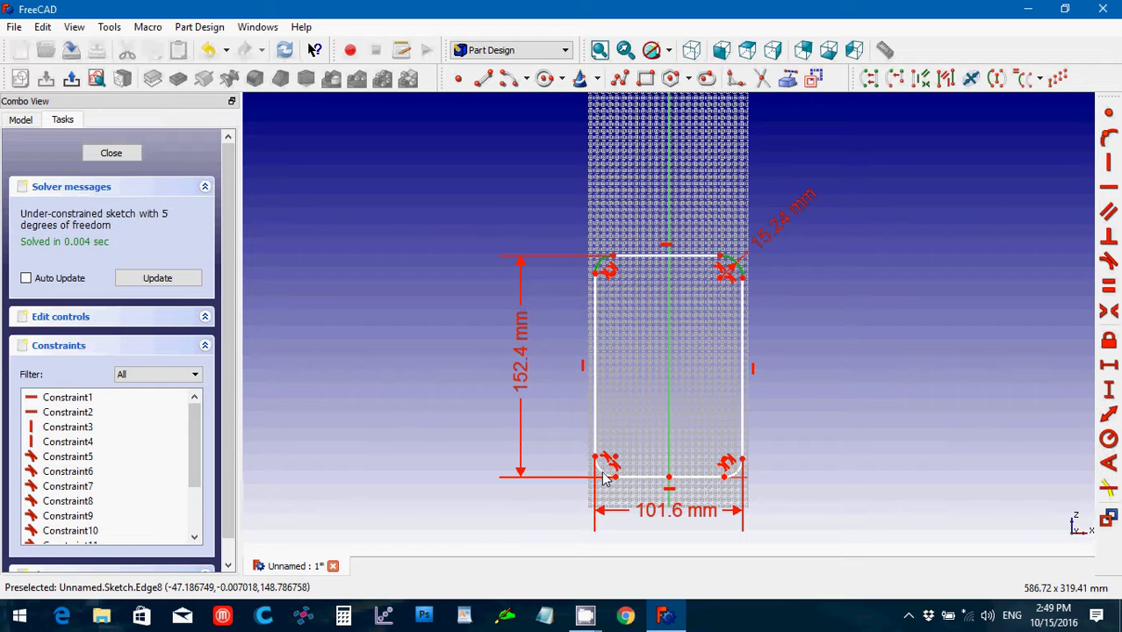
key("e")
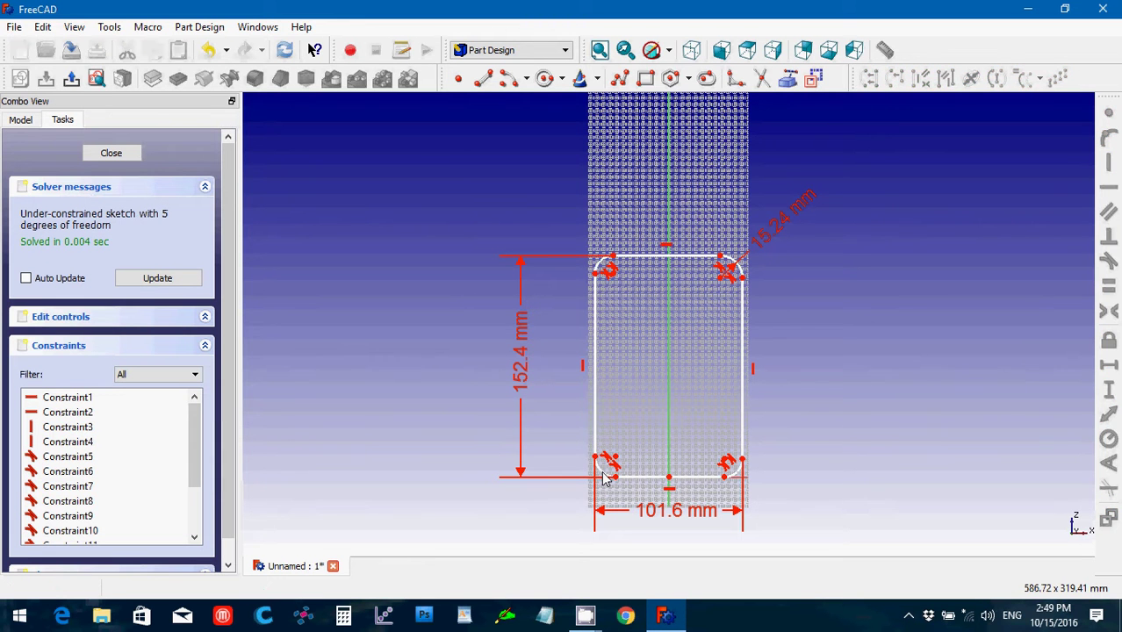
Step: Apply an equality constraint to all four corner arcs of the rectangle
scroll(754, 402, "up", 1)
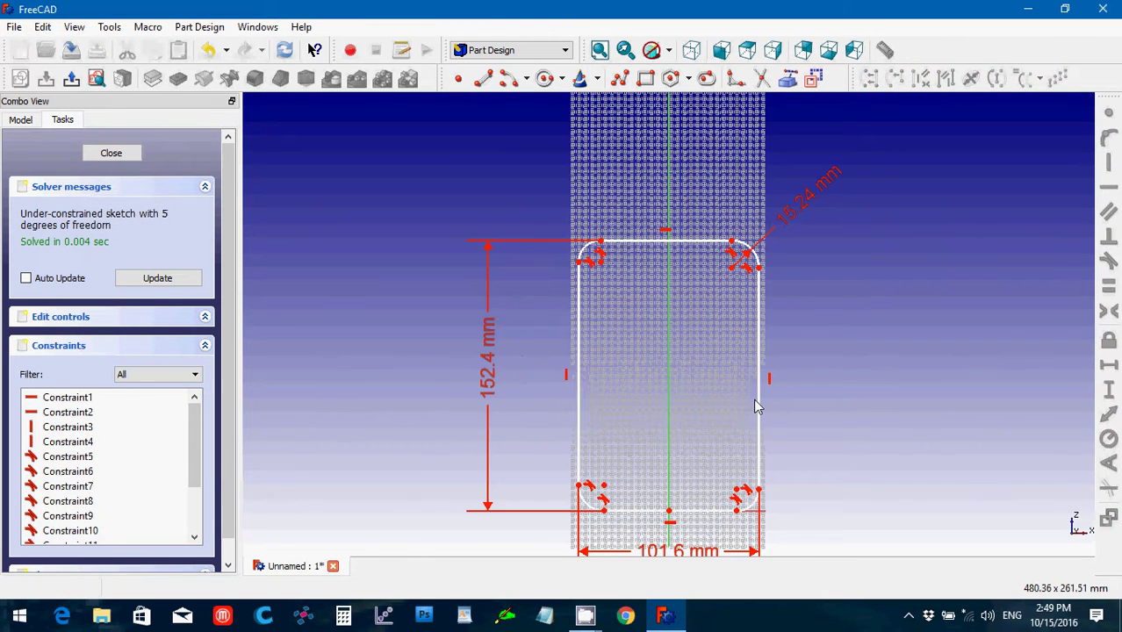
left_click(747, 509)
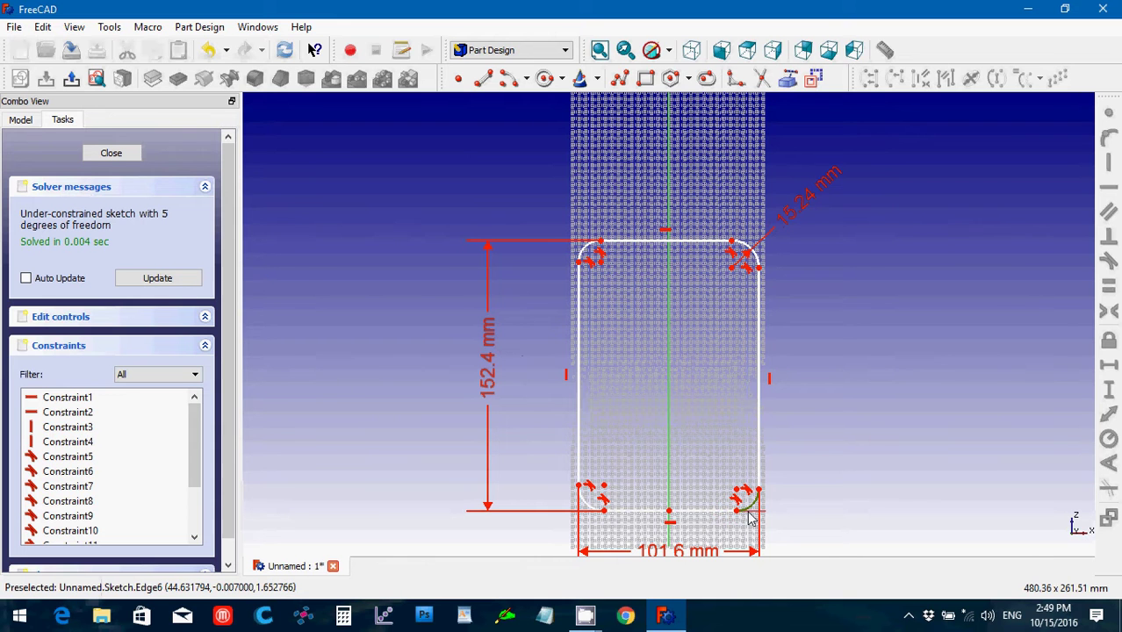
left_click(754, 259)
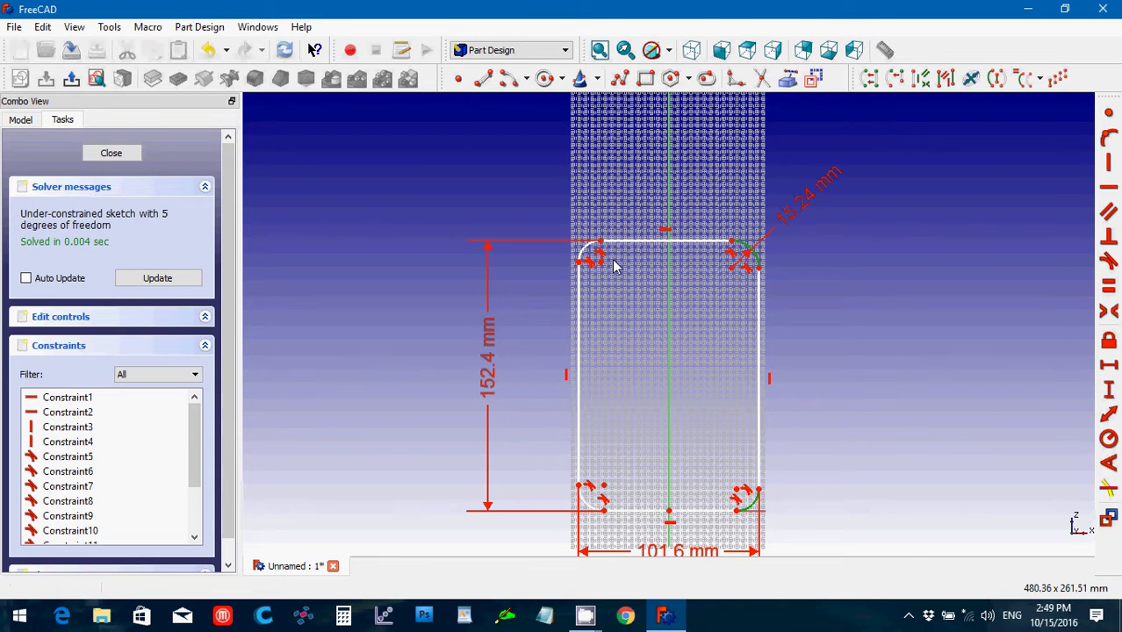
left_click(591, 493)
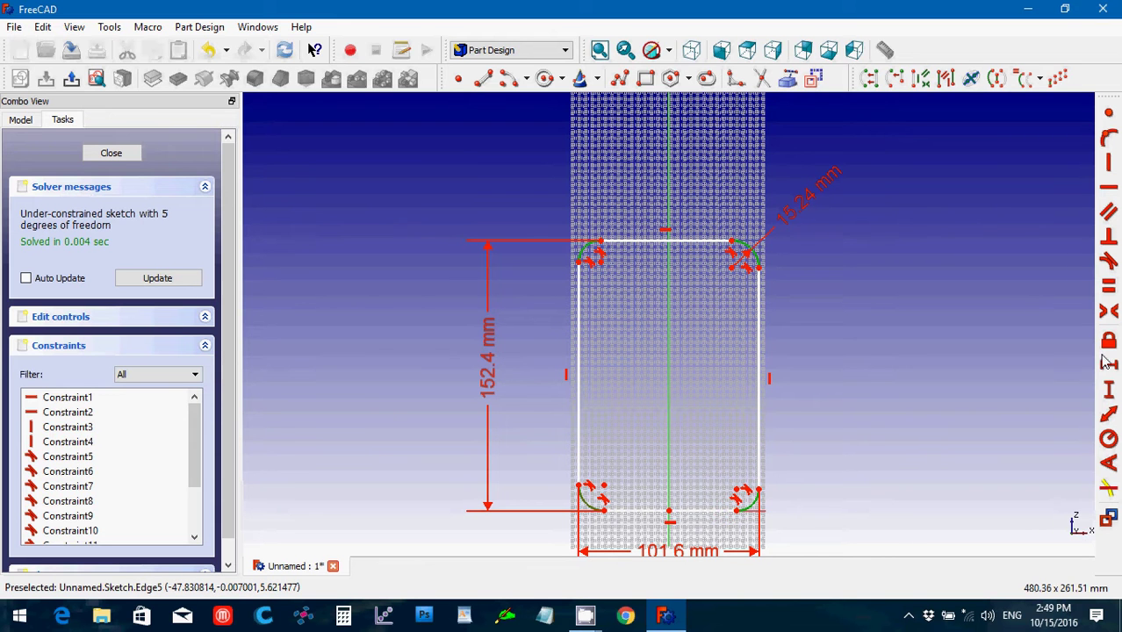
left_click(1108, 292)
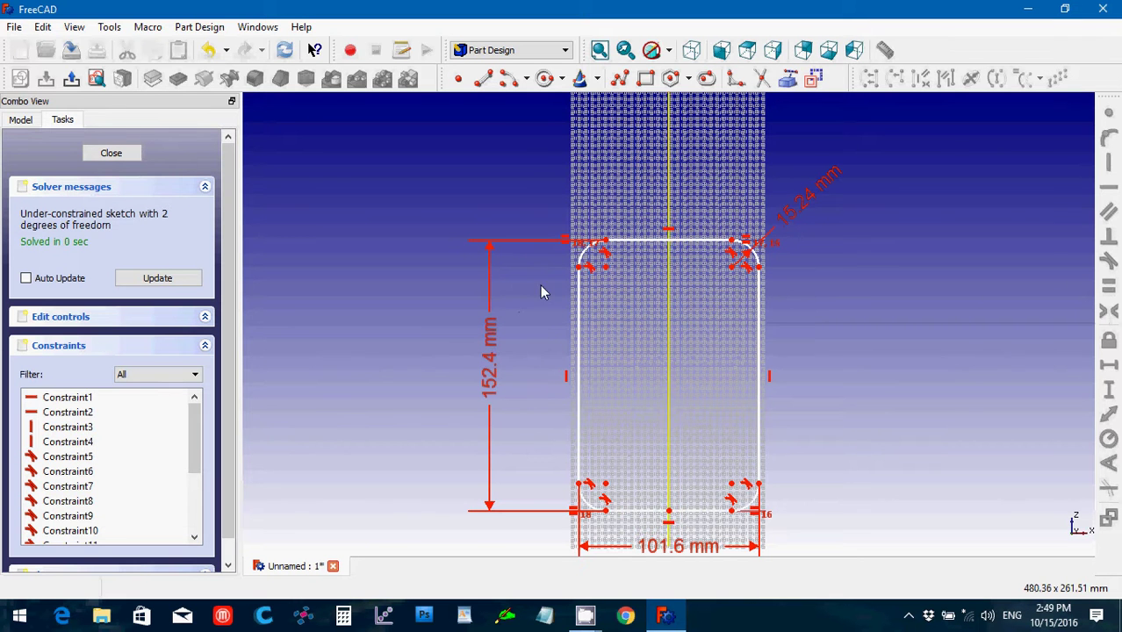
Step: Close the rounded rectangle sketch and pad it to a length of 25.4 mm
left_click(111, 154)
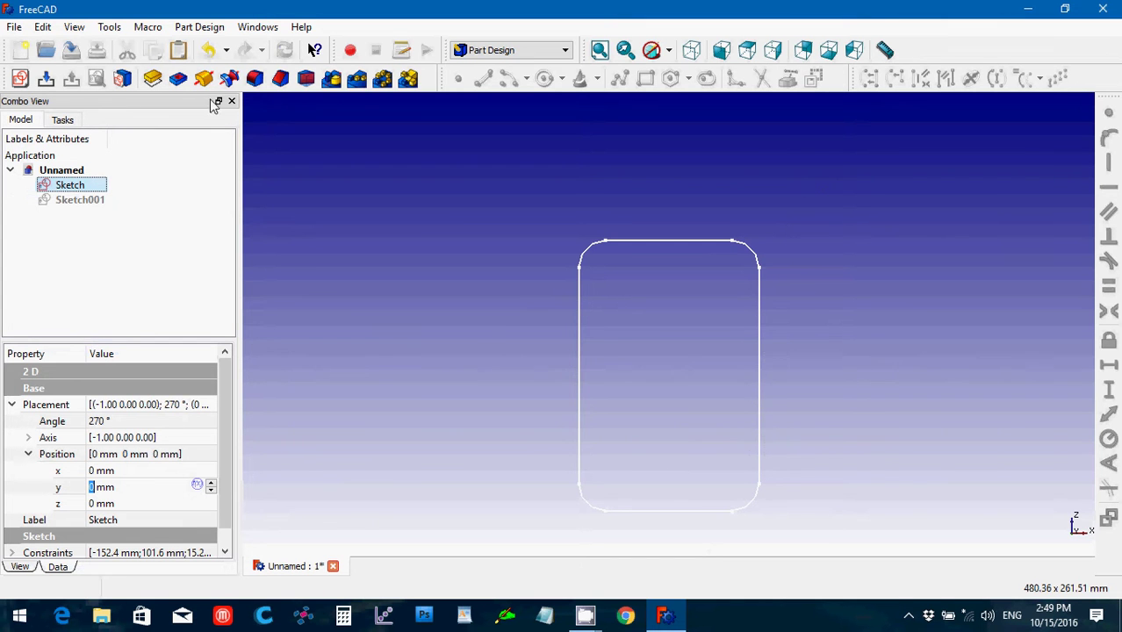
left_click(153, 81)
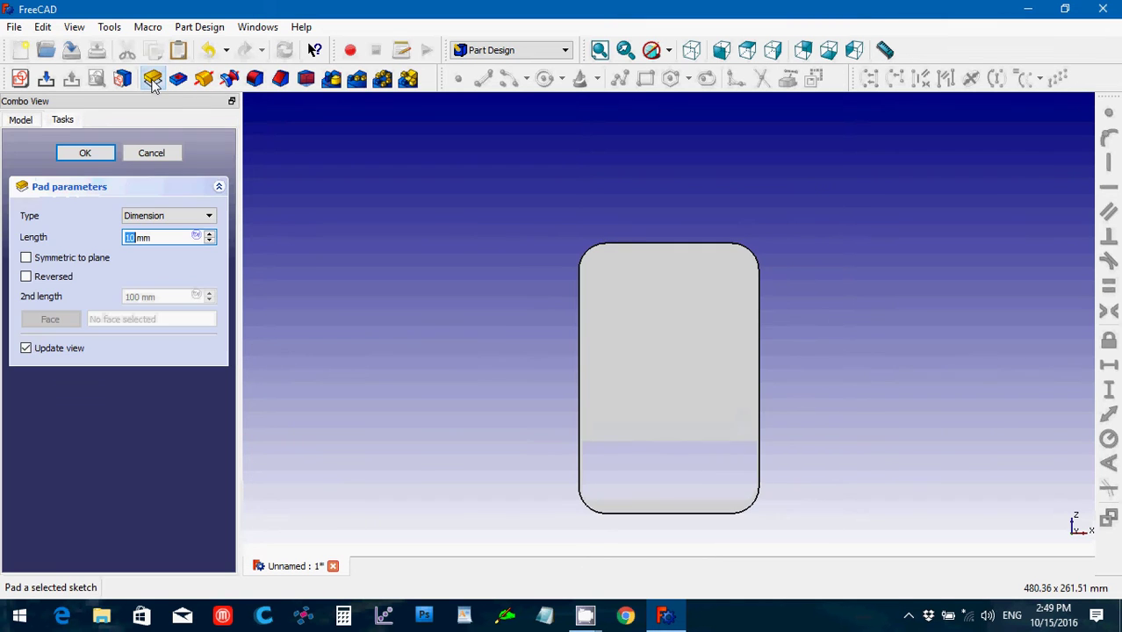
type("25.4")
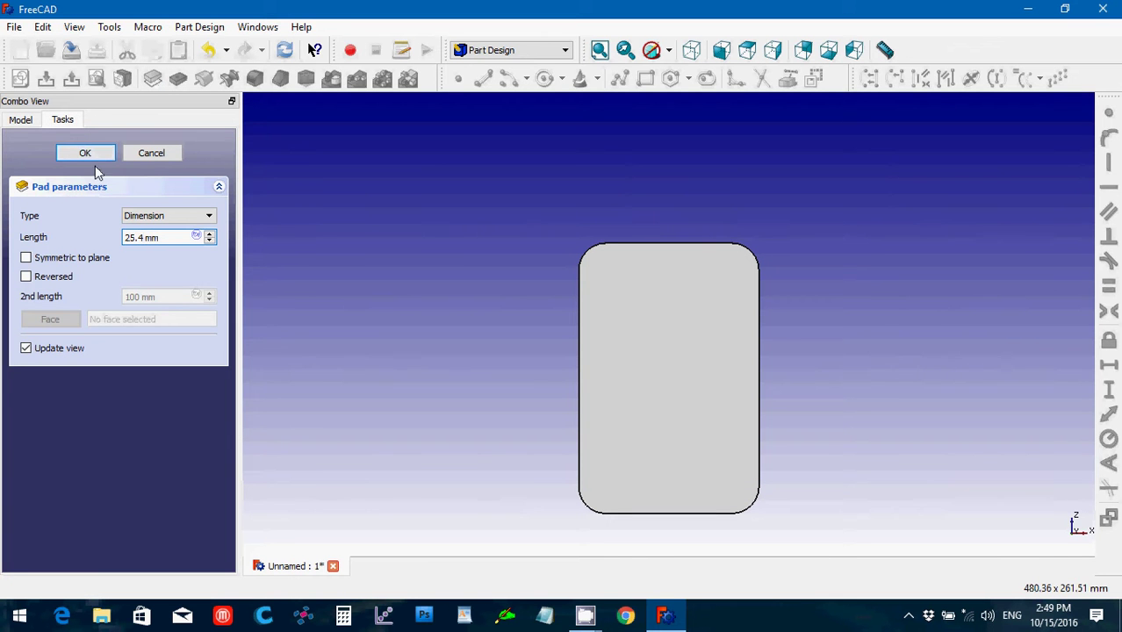
left_click(86, 153)
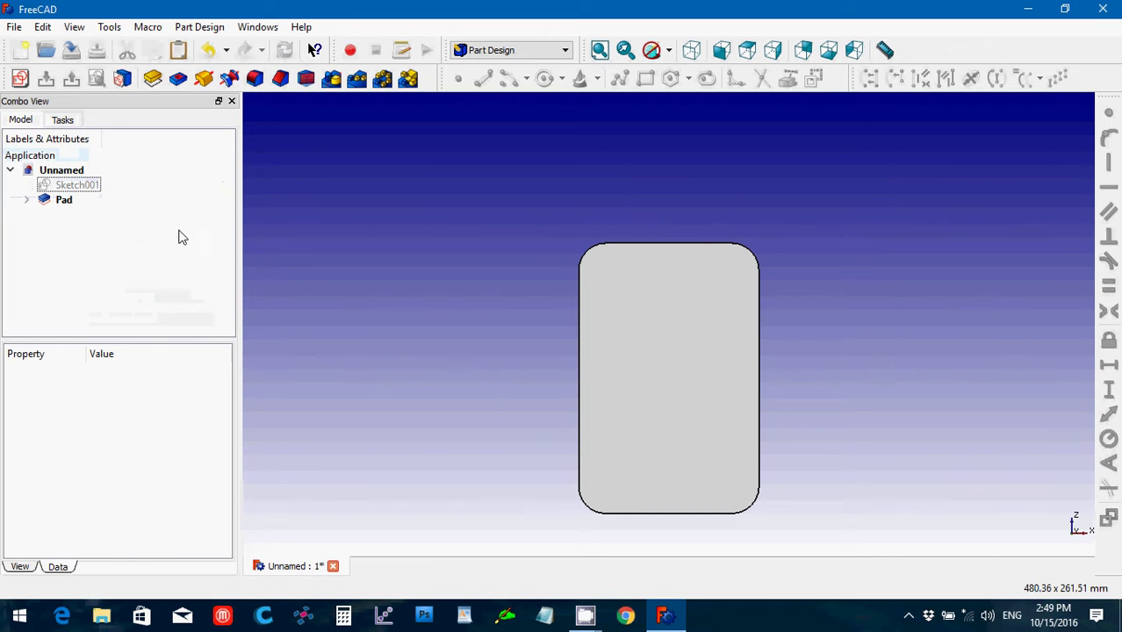
Step: Duplicate the sketch nested under the pad by copying and pasting it, and make the copy visible
left_click(27, 201)
left_click(63, 216)
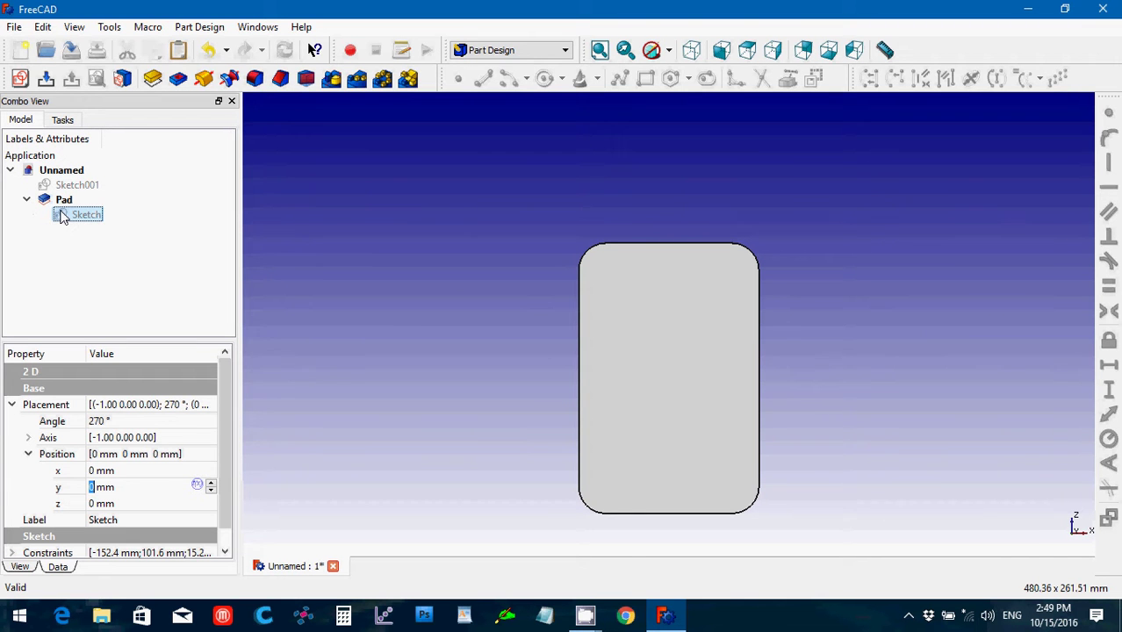
key("ctrl+c")
key("ctrl+v")
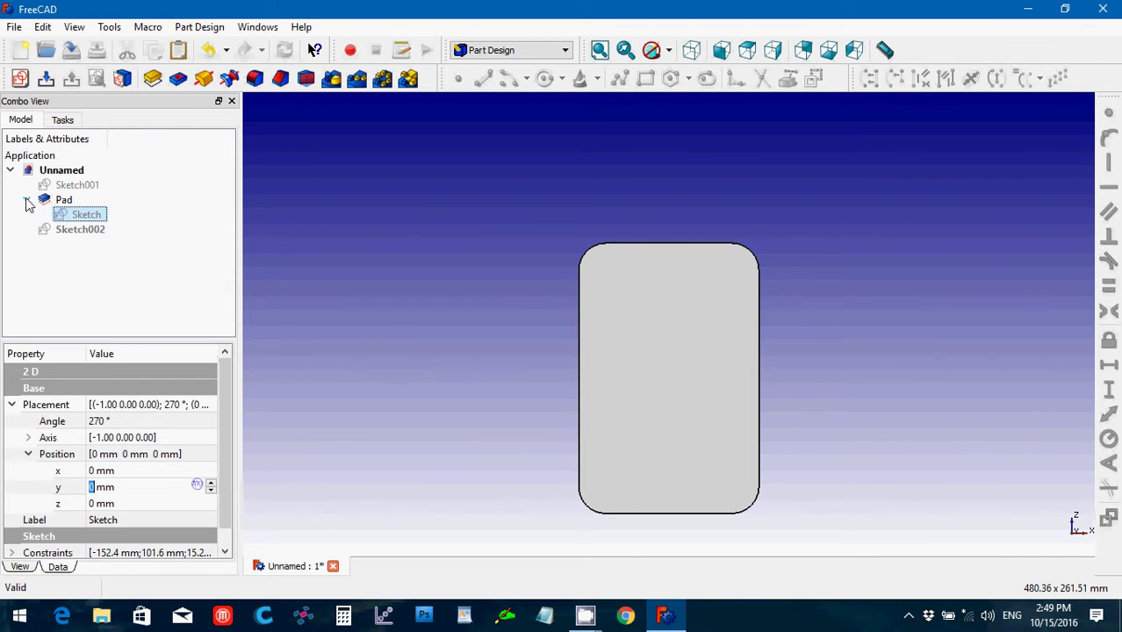
left_click(26, 200)
left_click(48, 218)
double_click(48, 217)
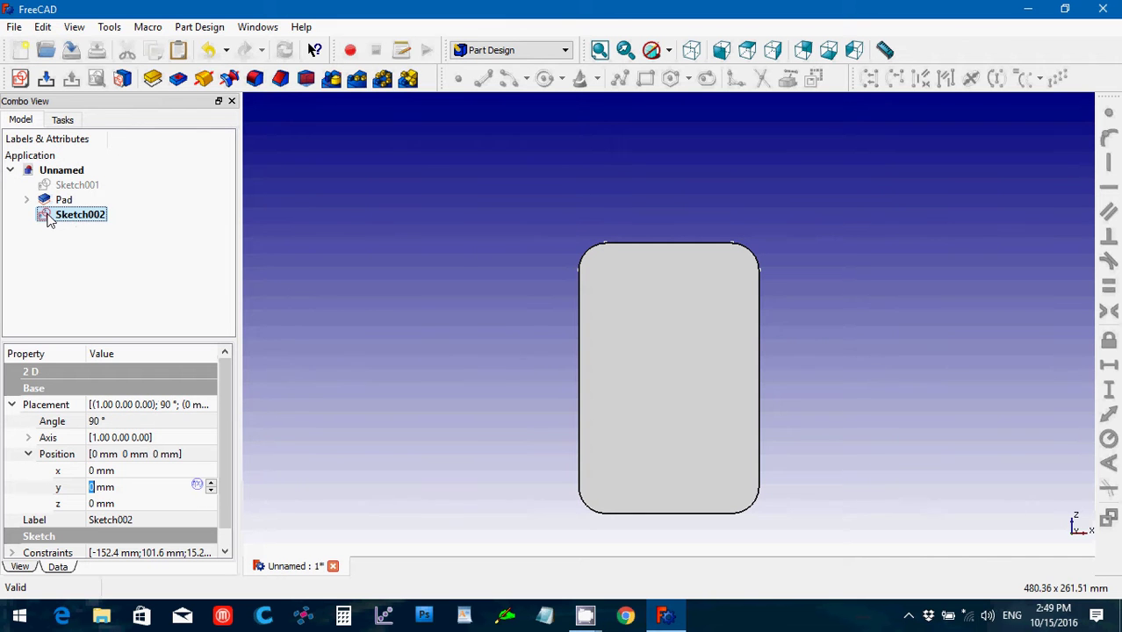
left_click(217, 273)
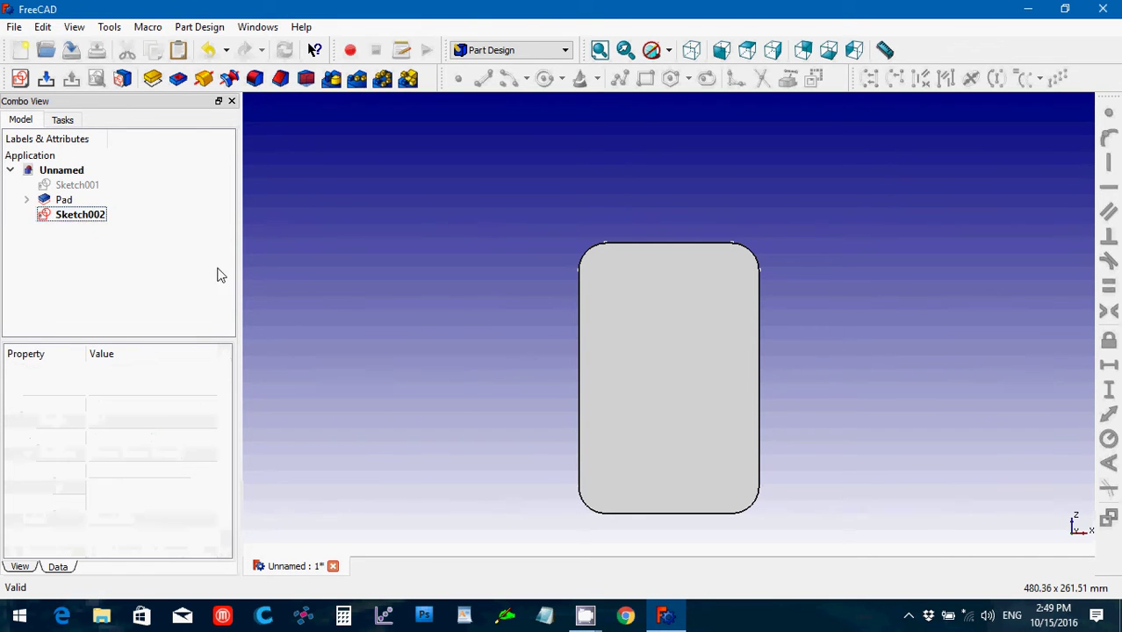
Step: Map Sketch002 onto the front face of the pad
left_click(640, 381)
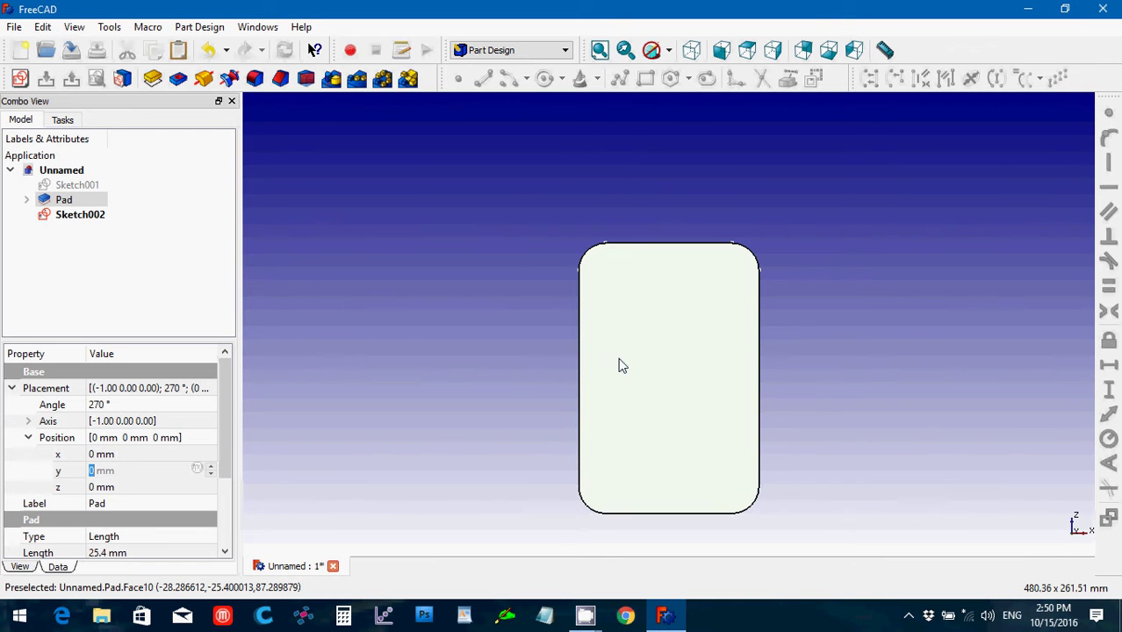
left_click(199, 27)
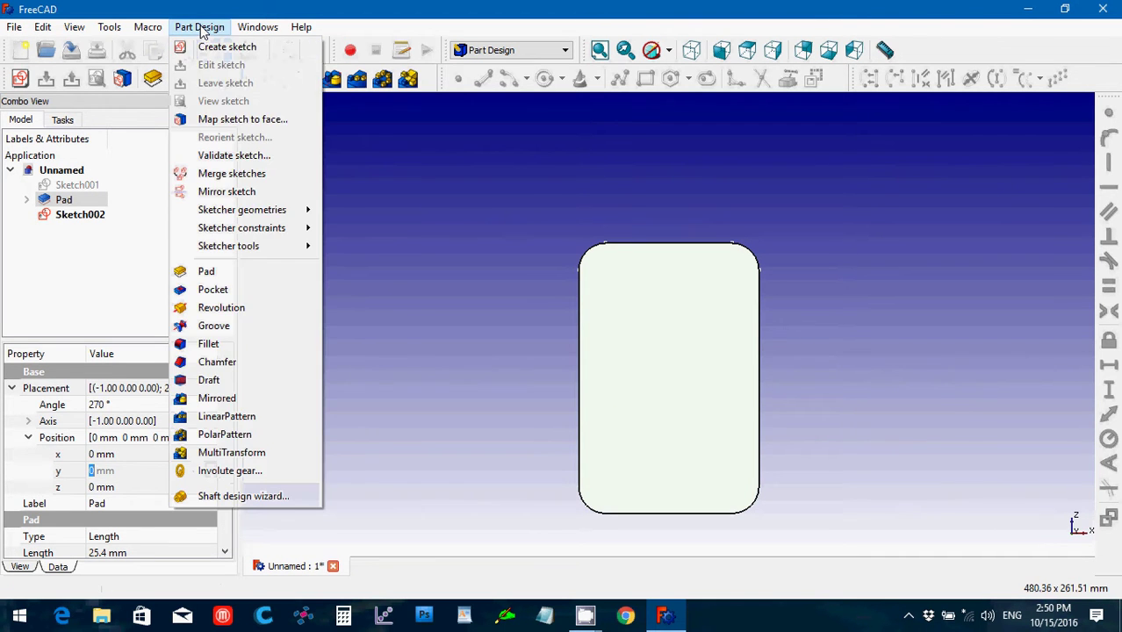
left_click(226, 119)
left_click(559, 304)
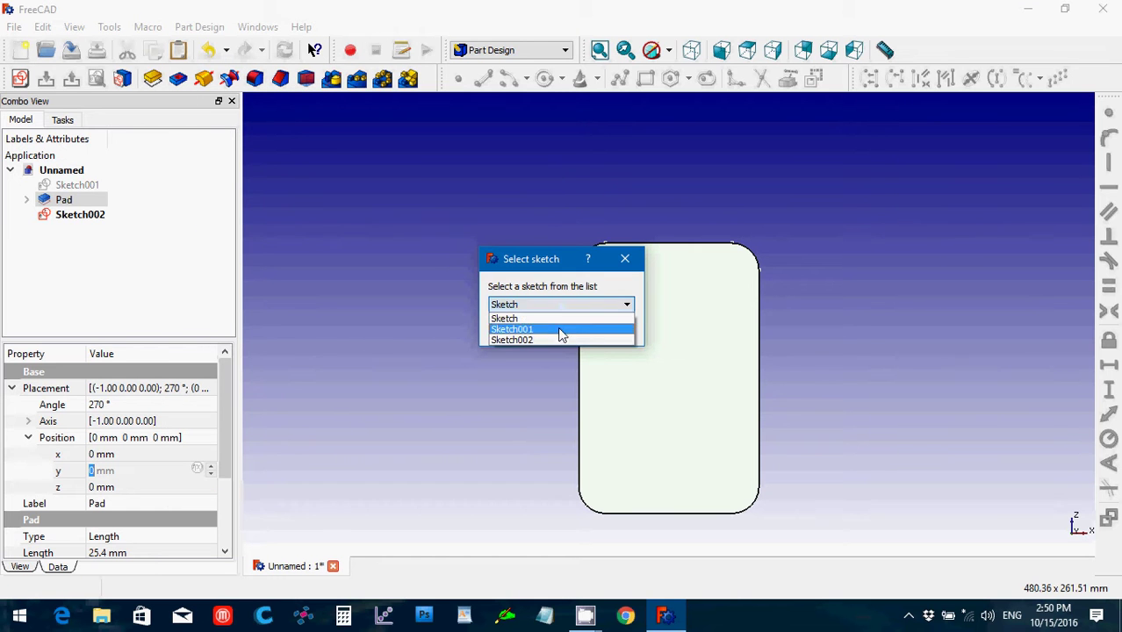
left_click(559, 340)
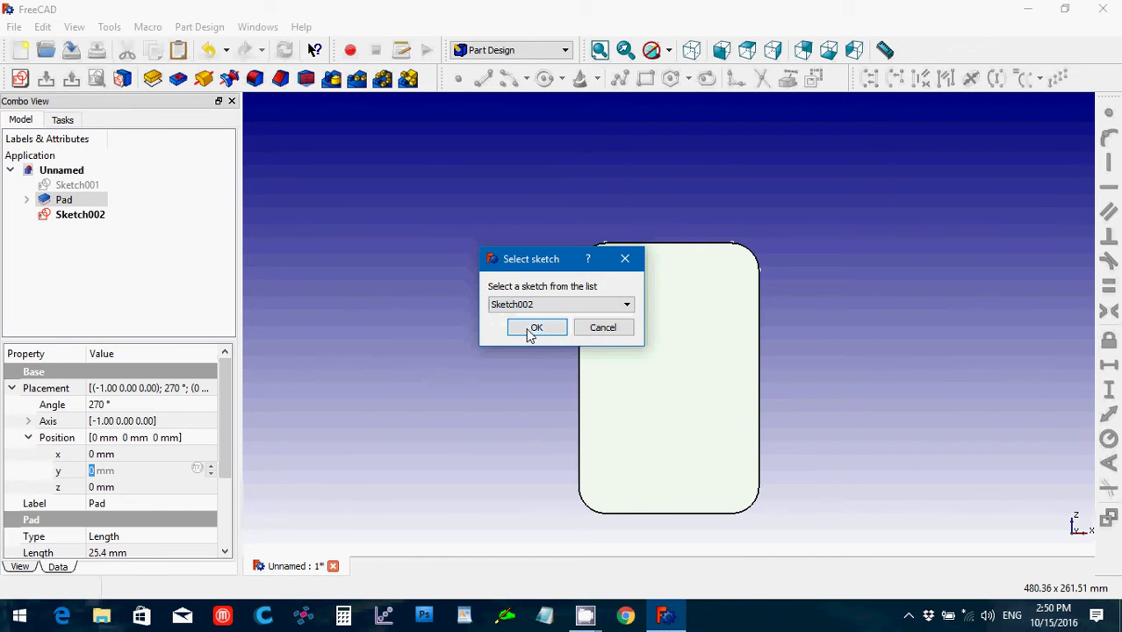
left_click(529, 330)
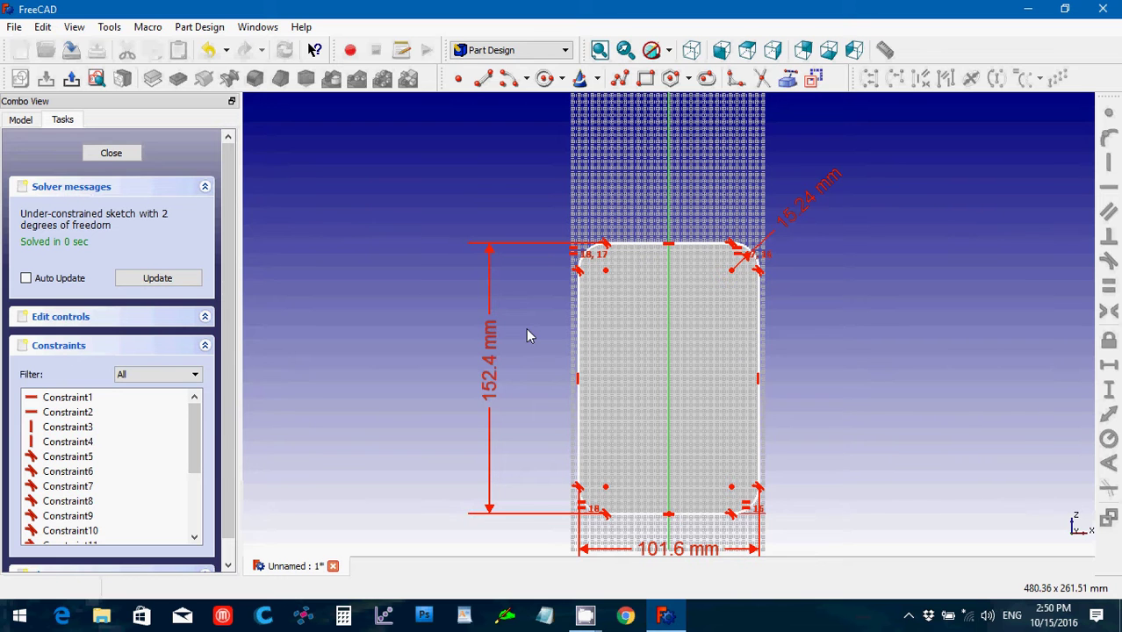
Step: Switch to Calculator and subtract 25.4 from the sketch's 152.4 height
left_click(487, 391)
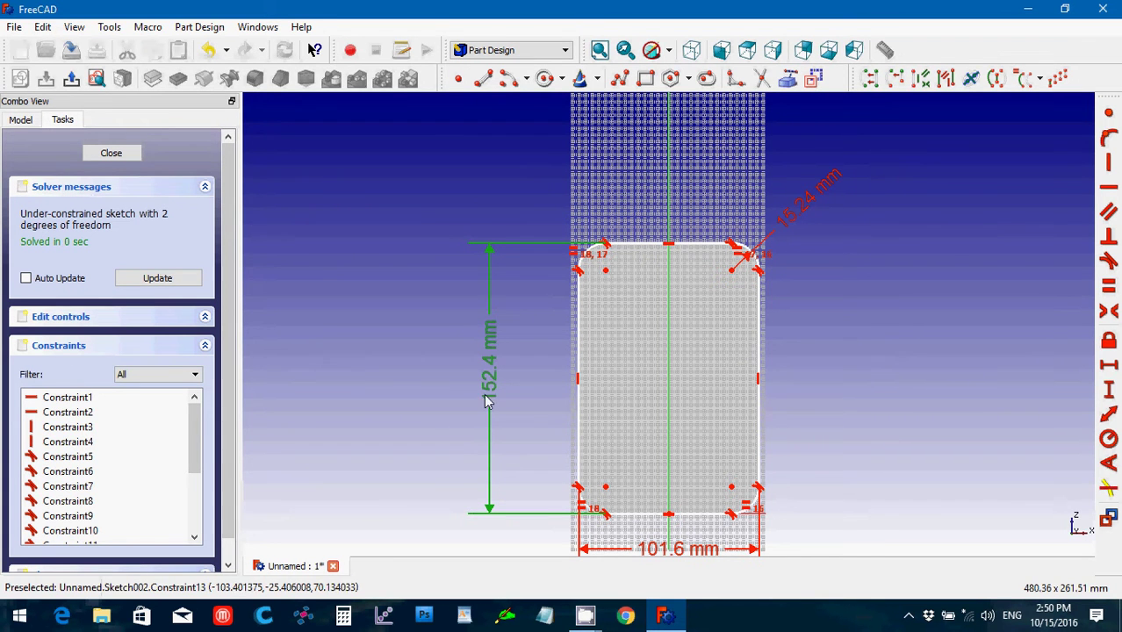
left_click(344, 616)
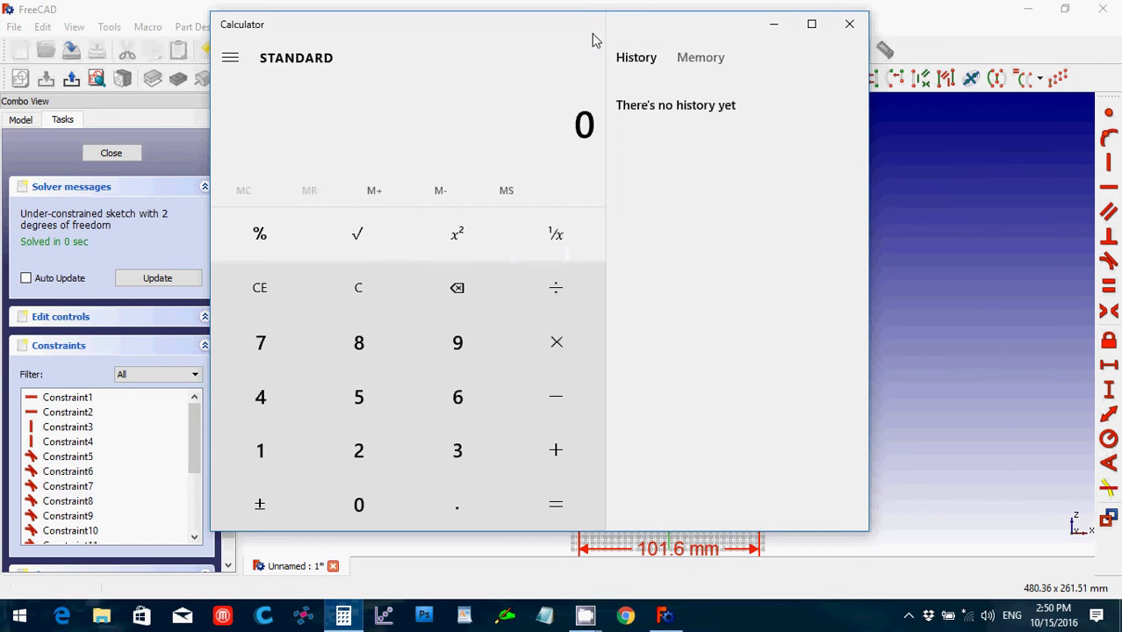
mouse_move(581, 35)
left_mouse_down()
mouse_move(333, 37)
mouse_move(640, 36)
mouse_move(942, 17)
left_mouse_up()
left_click(622, 431)
left_click(723, 386)
left_click(740, 435)
left_click(808, 502)
left_click(642, 401)
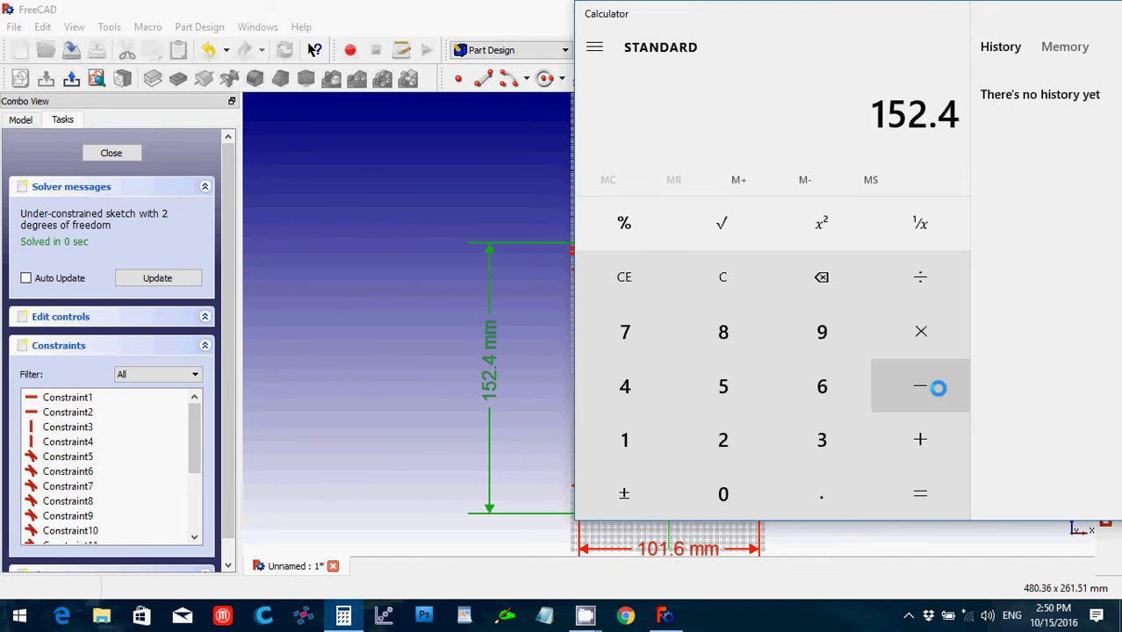
left_click(942, 383)
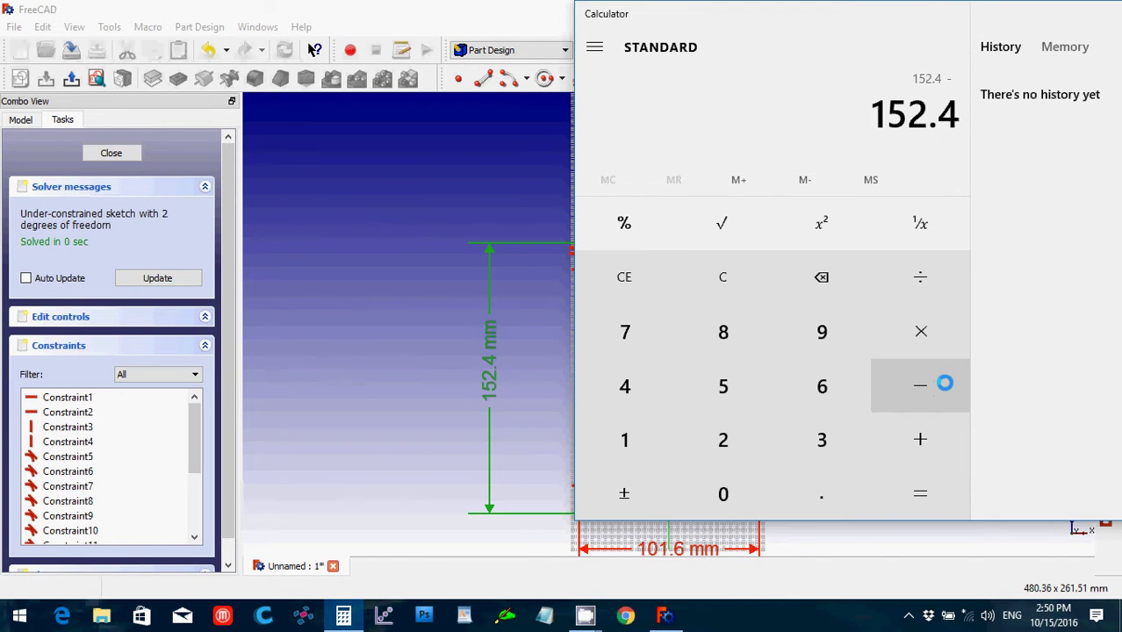
left_click(722, 435)
left_click(723, 384)
left_click(805, 493)
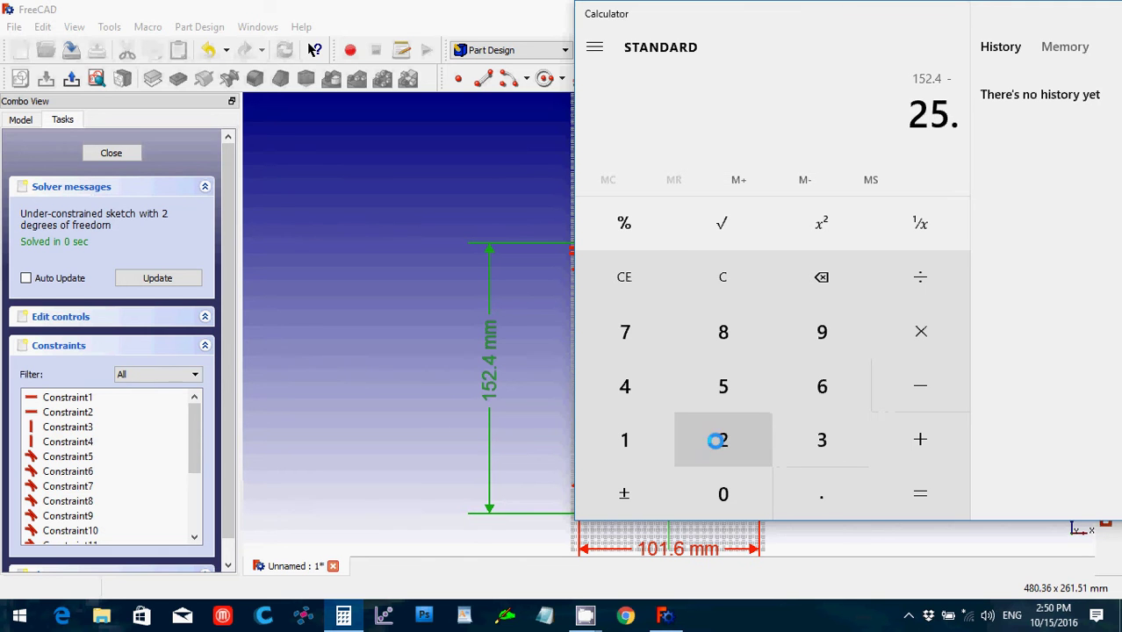
left_click(643, 391)
left_click(900, 496)
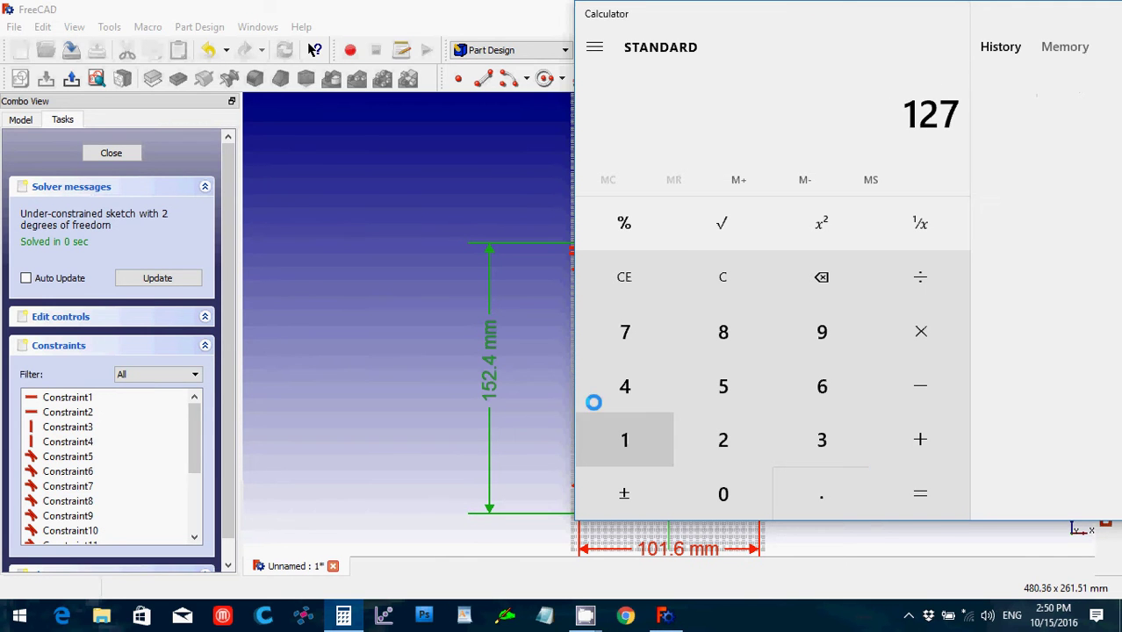
Step: Return to FreeCAD and set the duplicate sketch's vertical dimension to 127 mm
left_click(488, 392)
double_click(488, 391)
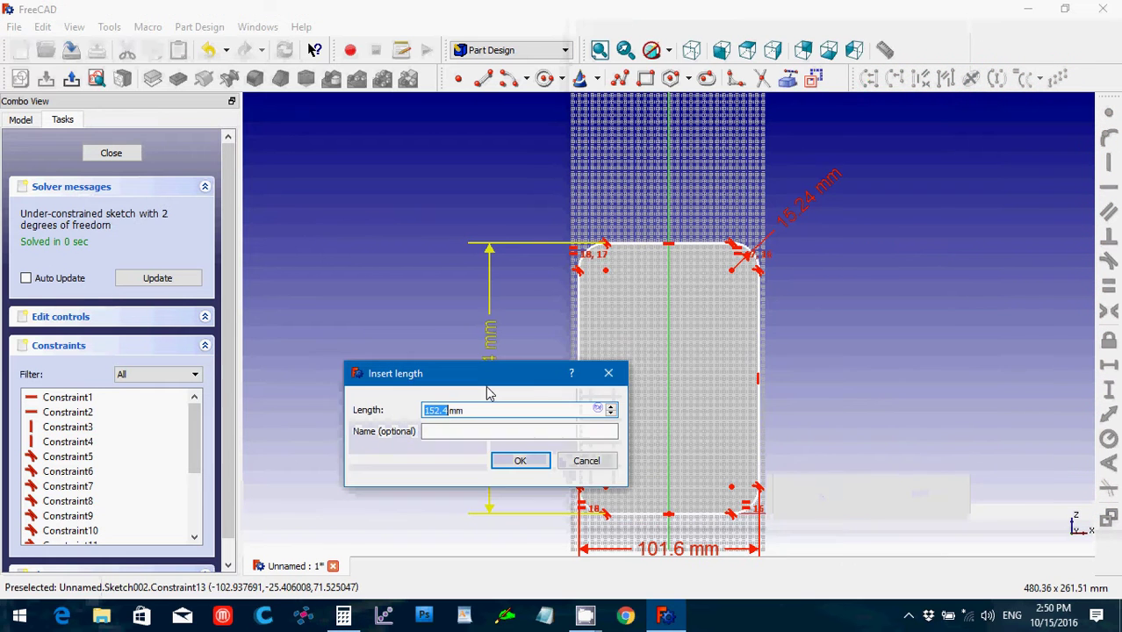
type("127")
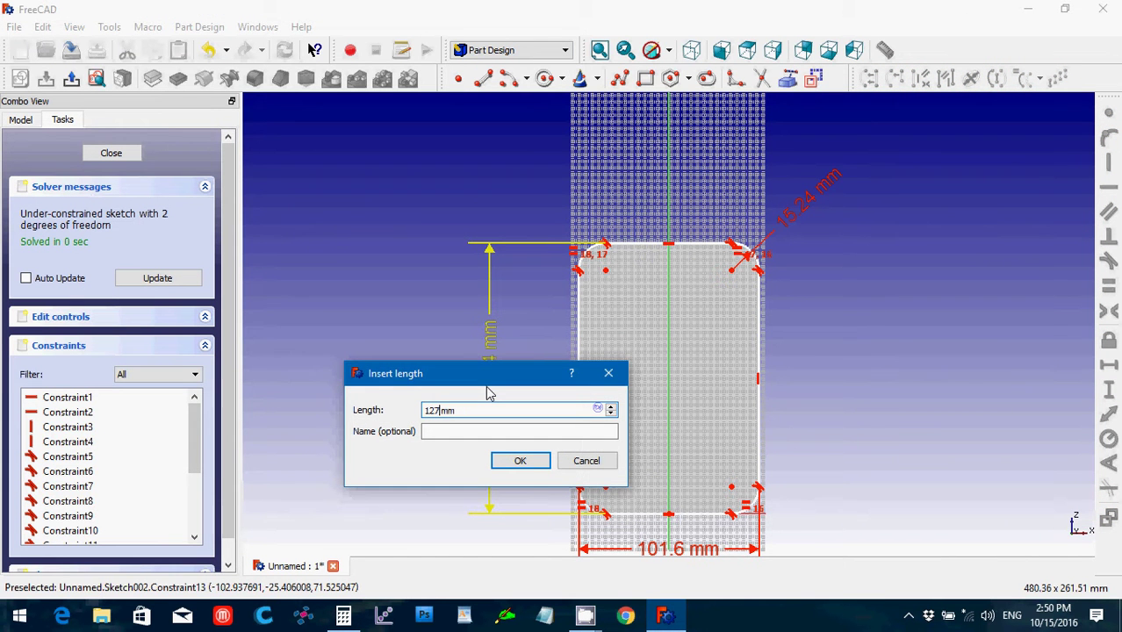
left_click(524, 462)
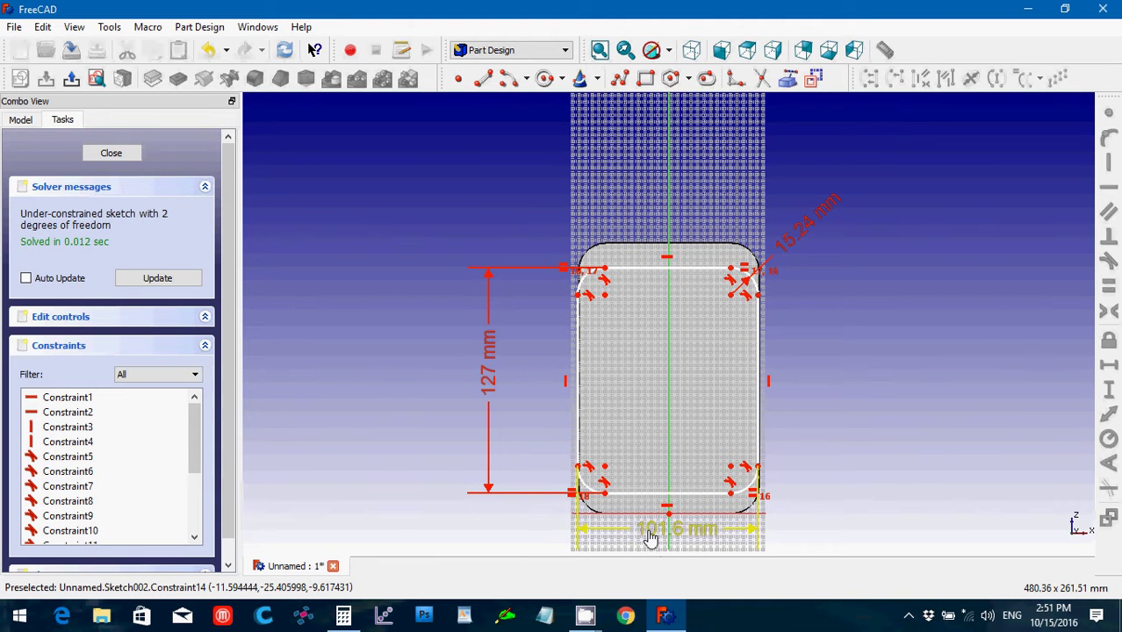
Step: Switch to Calculator, clear it, and subtract 25.4 from the sketch's 101.6 width
left_click(343, 616)
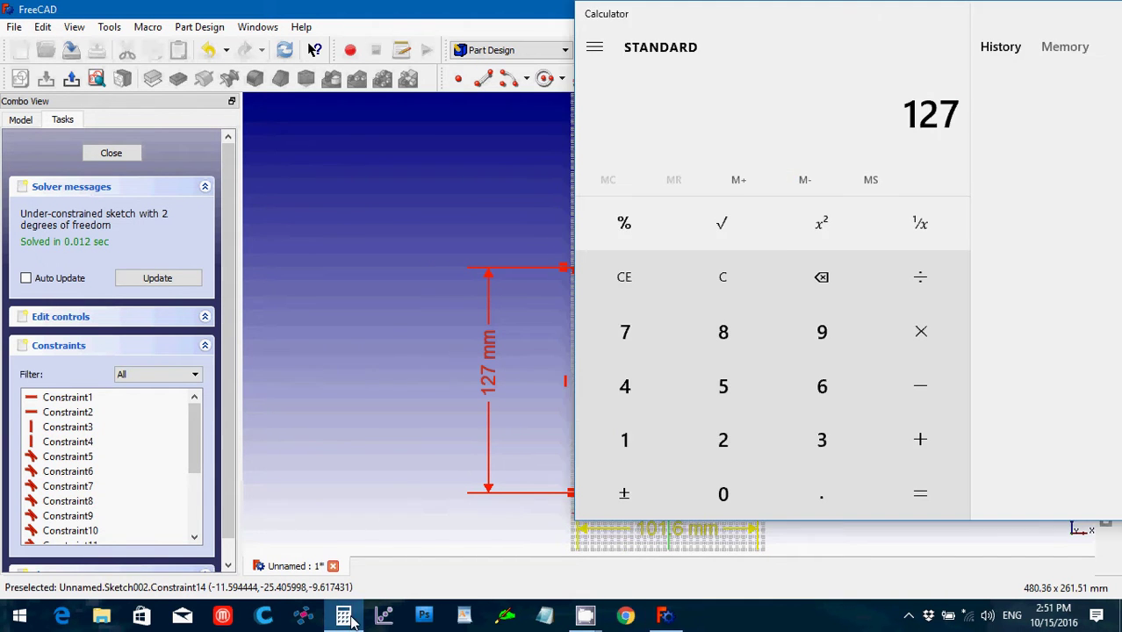
left_click(720, 291)
type("10")
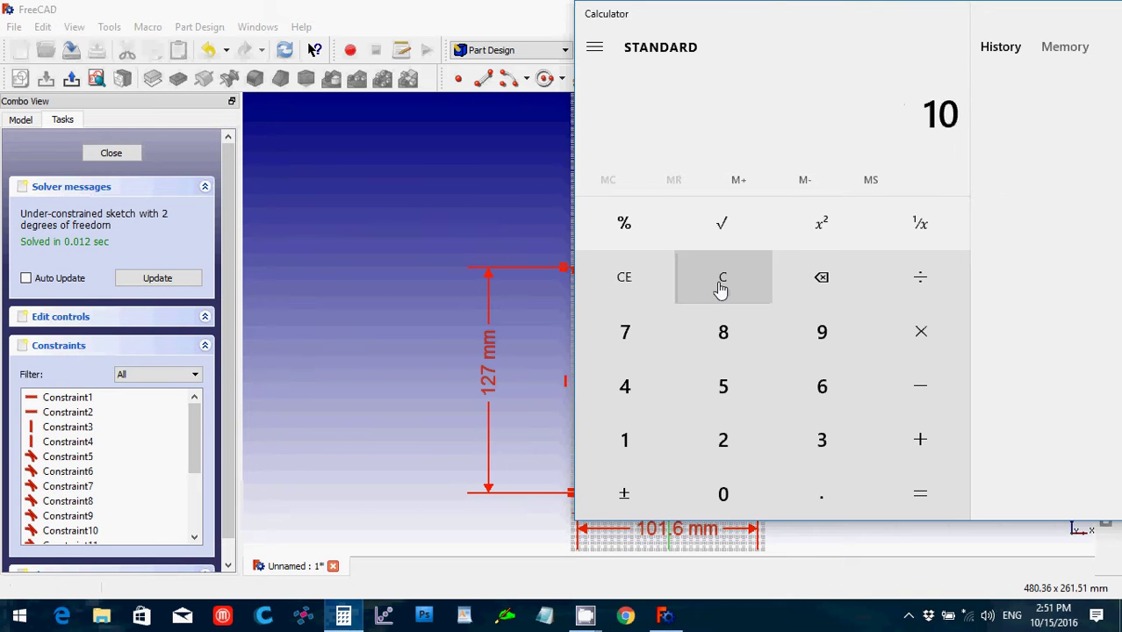
type("1.6 ")
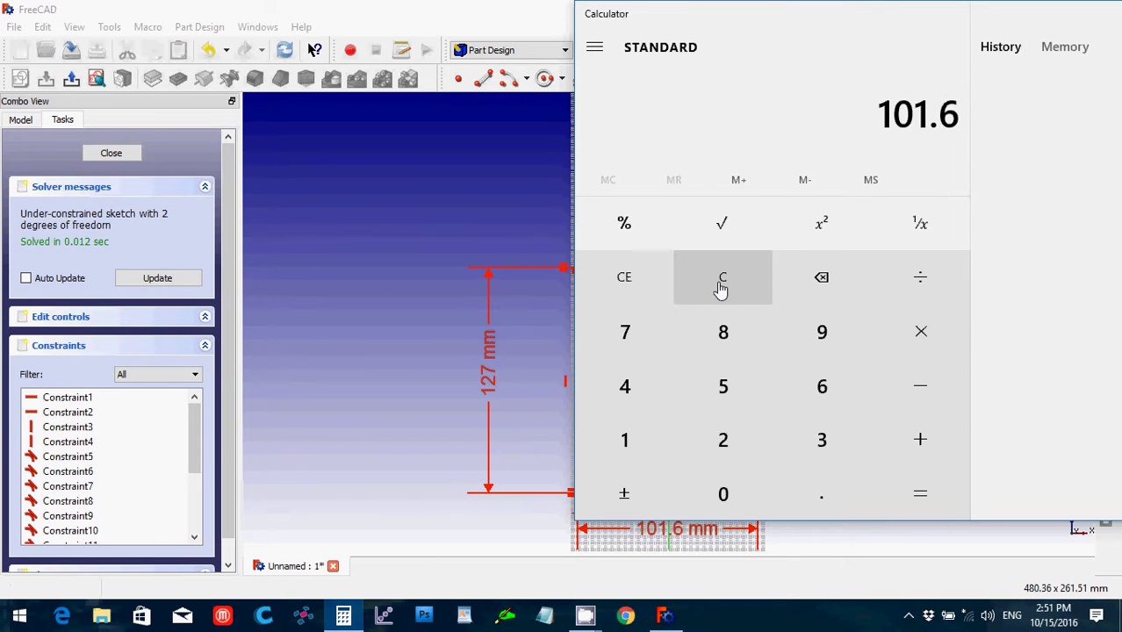
type("- 25.4")
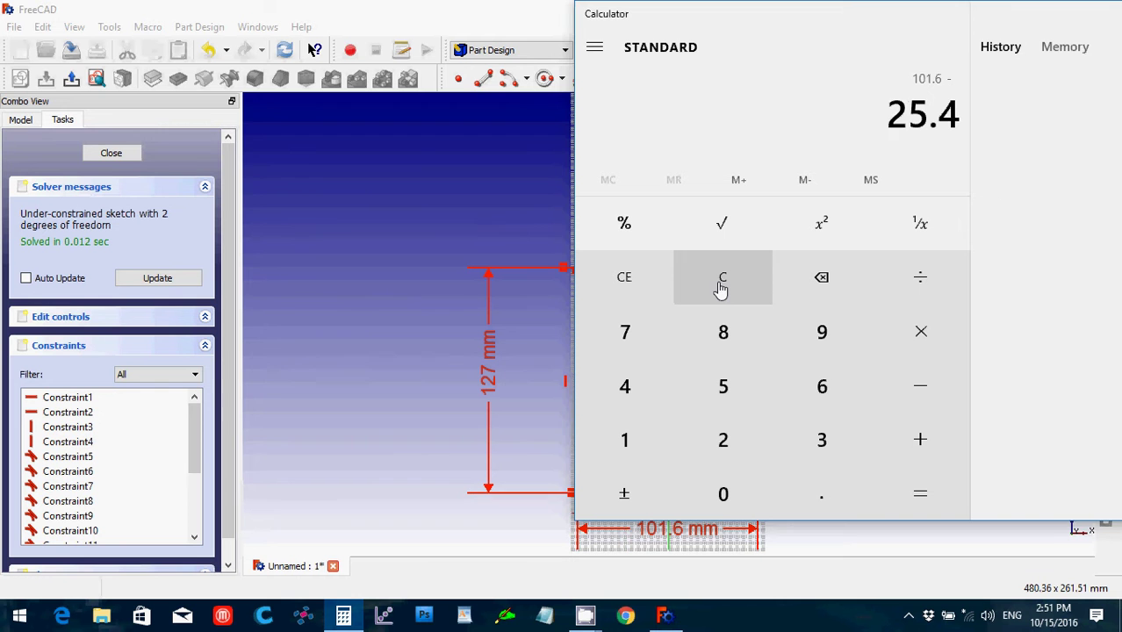
key("Return")
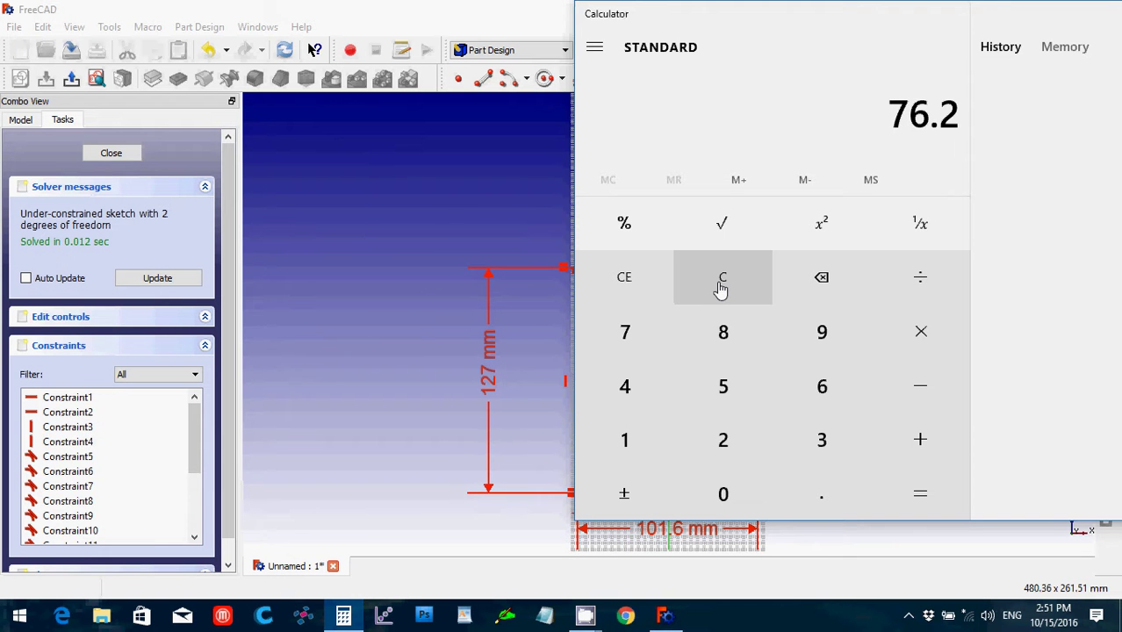
Step: Switch back to FreeCAD and set the duplicate sketch's horizontal dimension to 76.2 mm
key("alt+Tab")
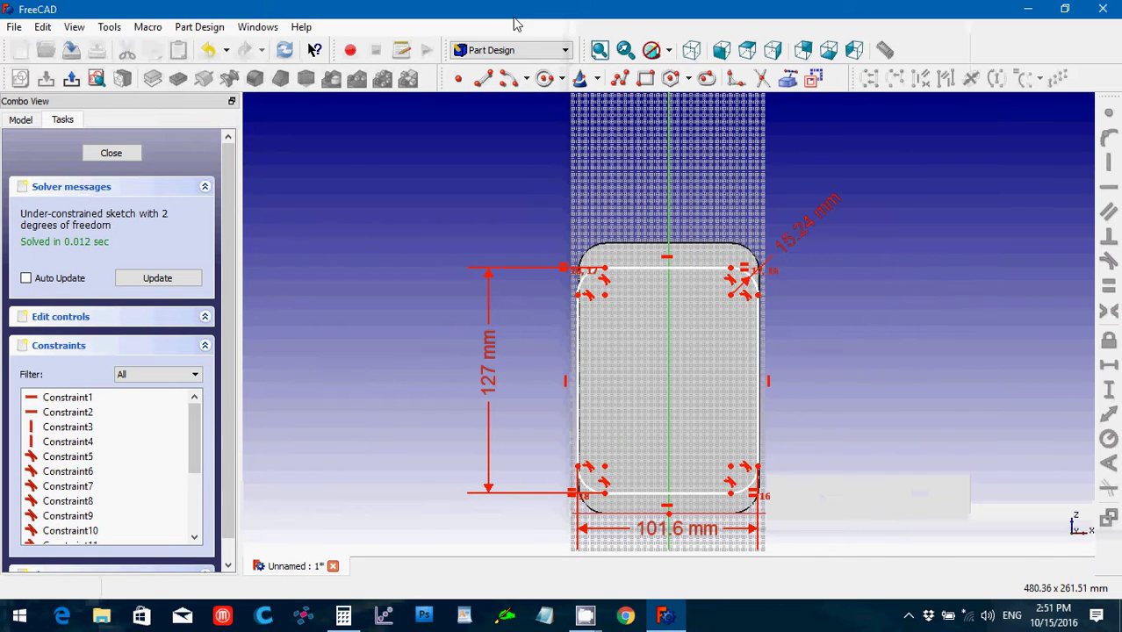
double_click(656, 531)
type("76.2")
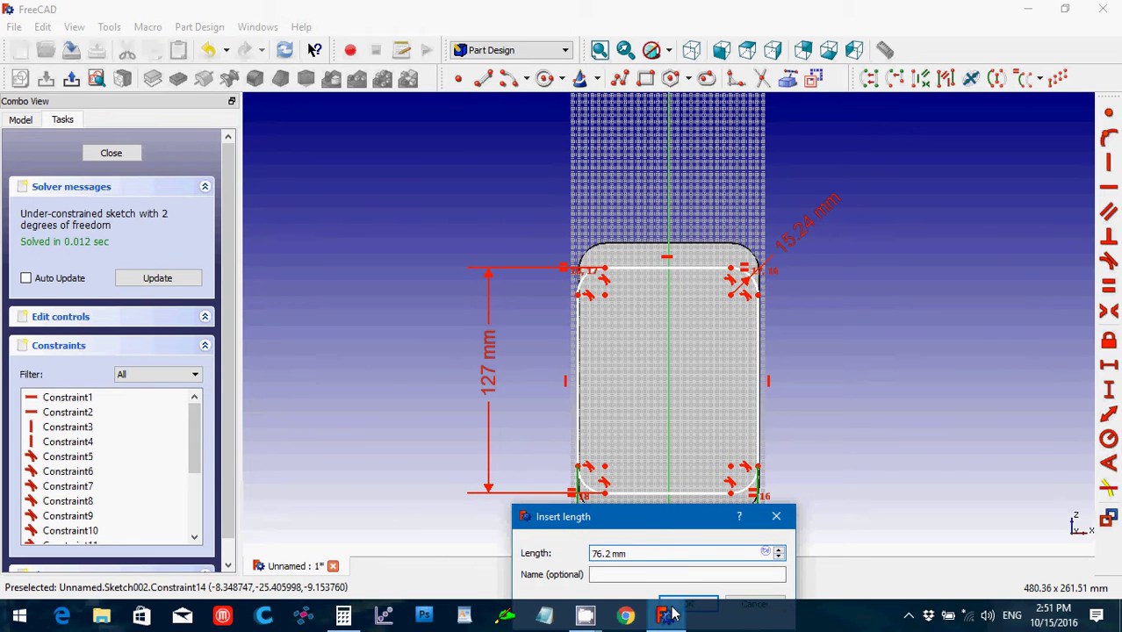
left_click_drag(655, 504, 493, 201)
left_click(535, 292)
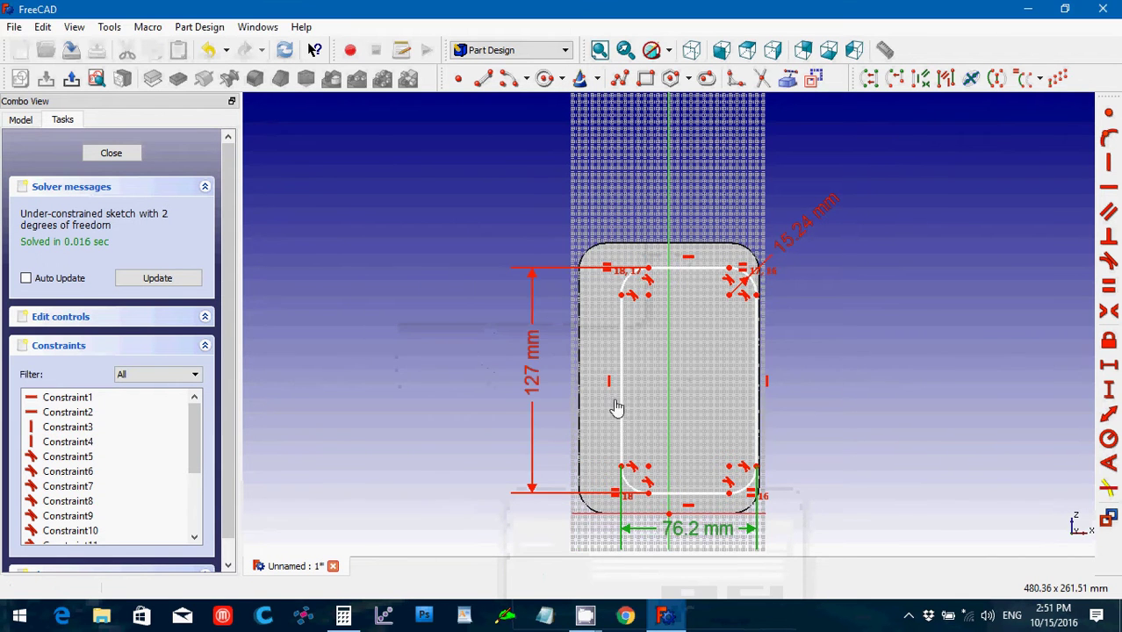
Step: Try to apply a symmetry constraint to the upper endpoints of the rounded rectangle's two vertical sides
scroll(680, 422, "up", 1)
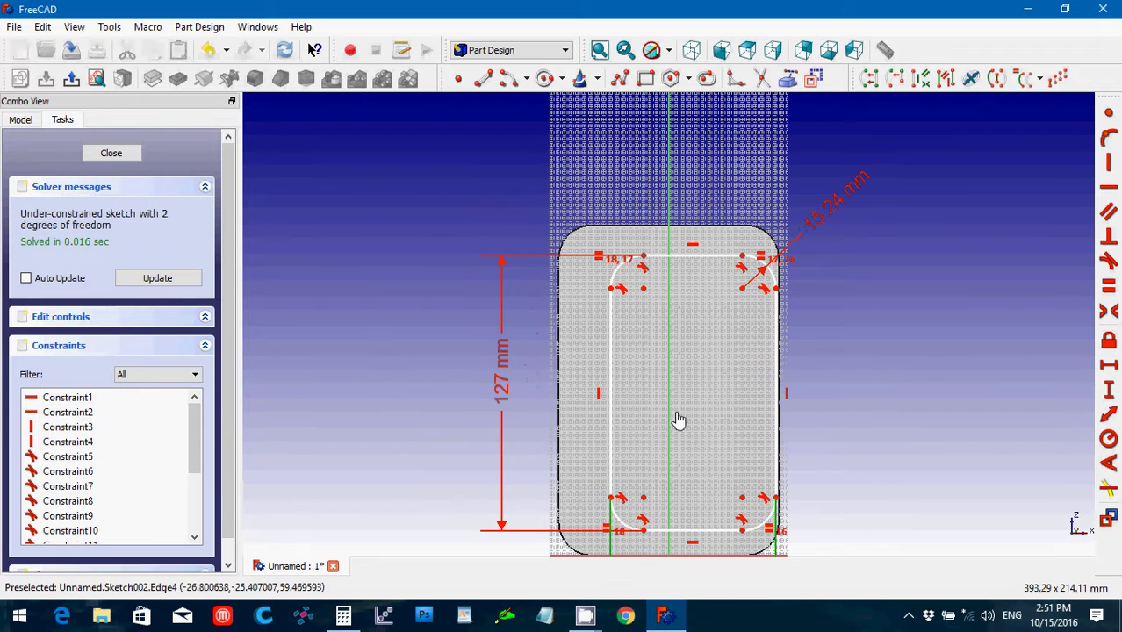
left_click(613, 292)
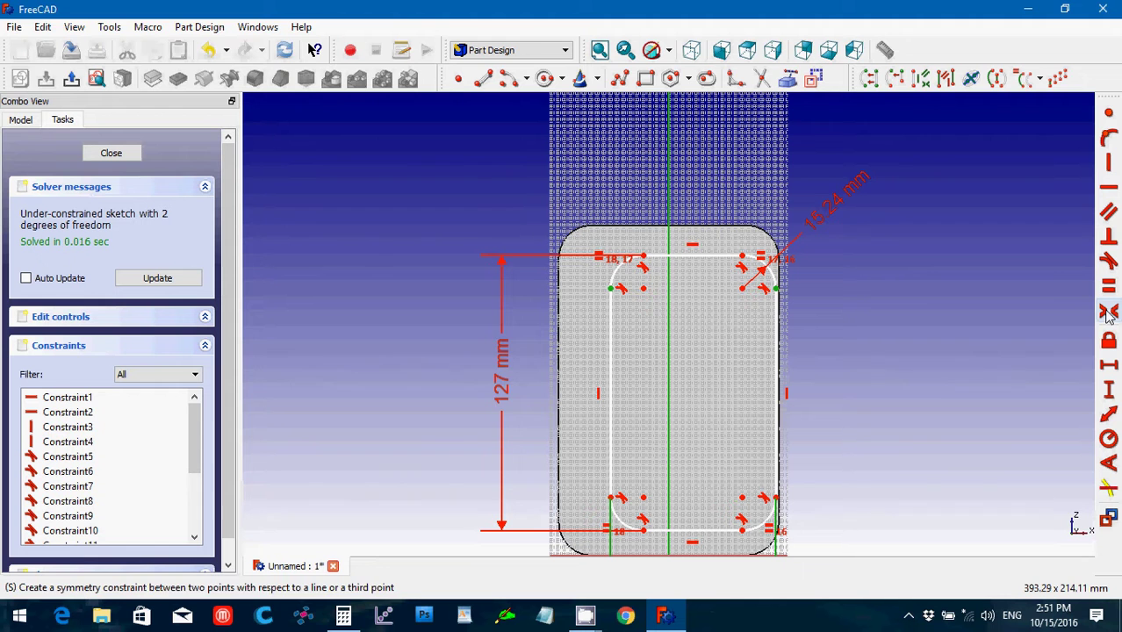
left_click(1108, 314)
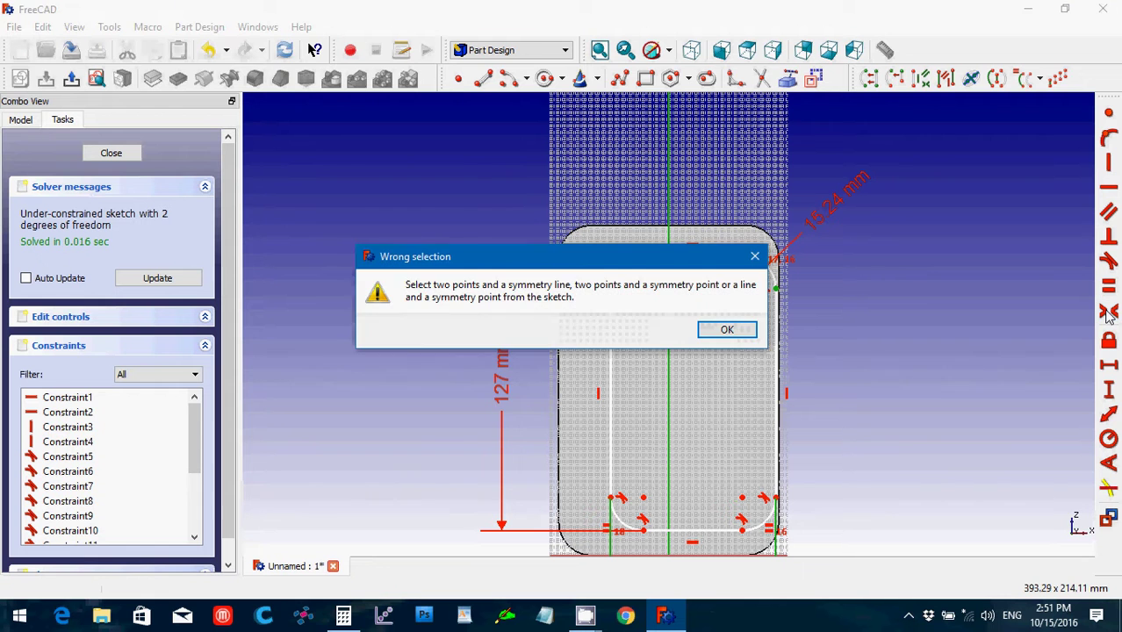
left_click(727, 329)
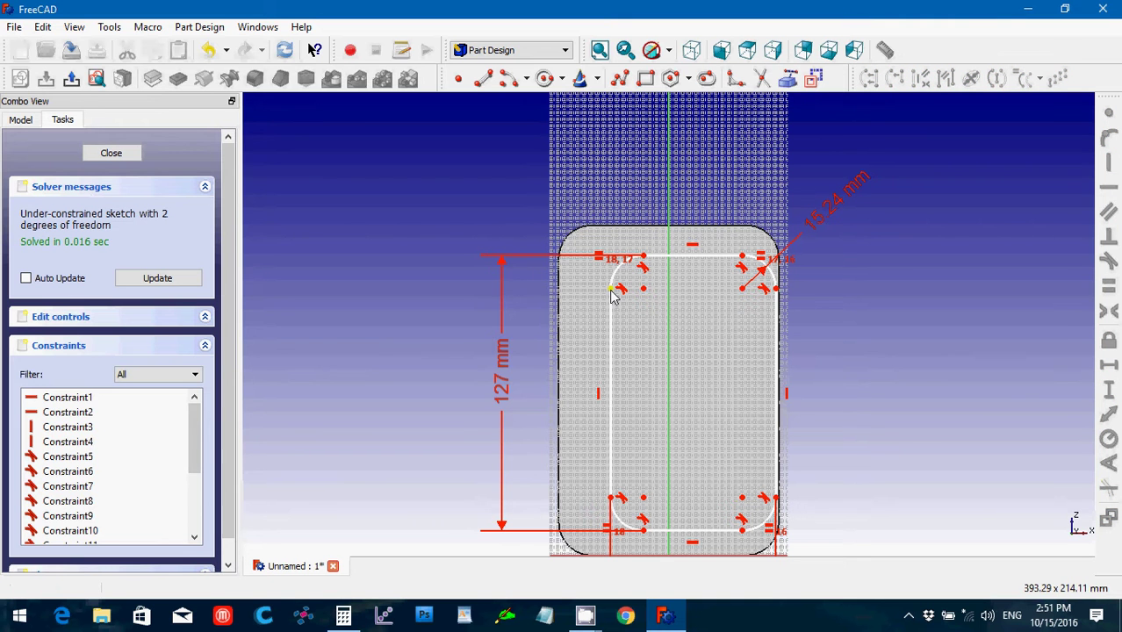
Step: Make the upper endpoints of the rounded rectangle's two vertical sides symmetric about the sketch's vertical axis
left_click(776, 289)
left_click(671, 330)
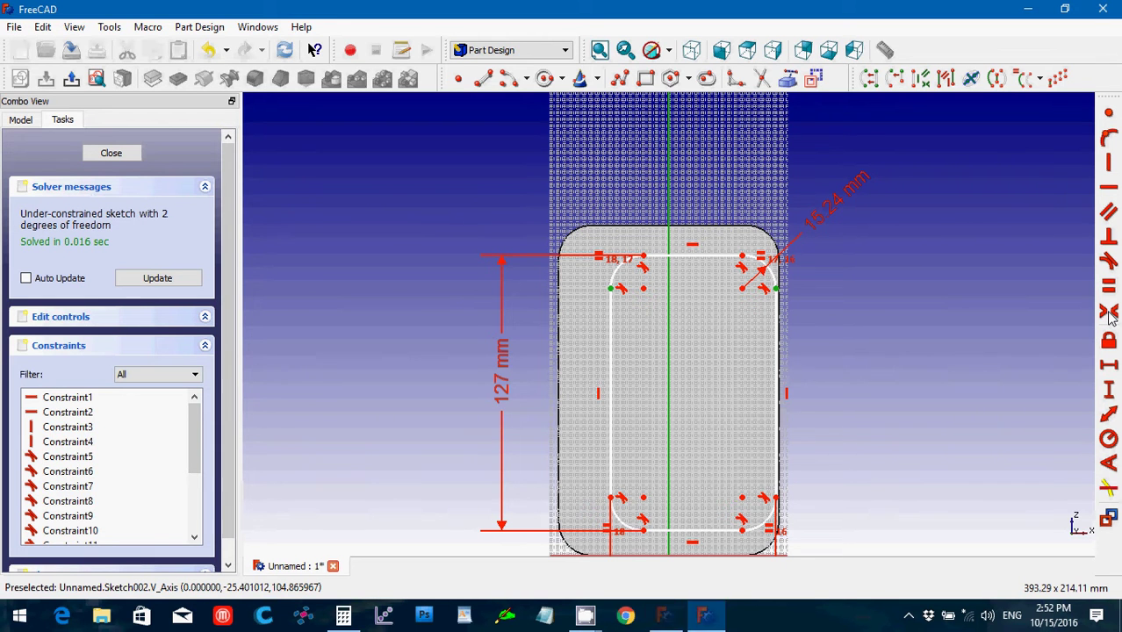
left_click(1108, 314)
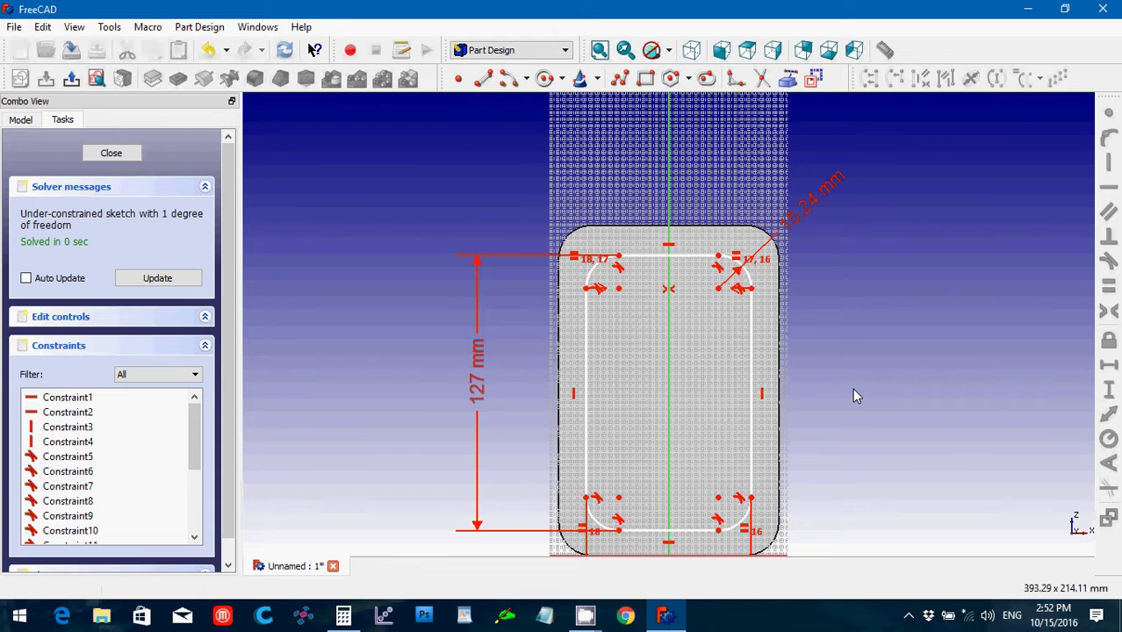
Step: Constrain the vertical distance between the horizontal axis and the right endpoint of the rounded rectangle's bottom edge to 12.7 mm
key("Down")
key("Down")
key("Down")
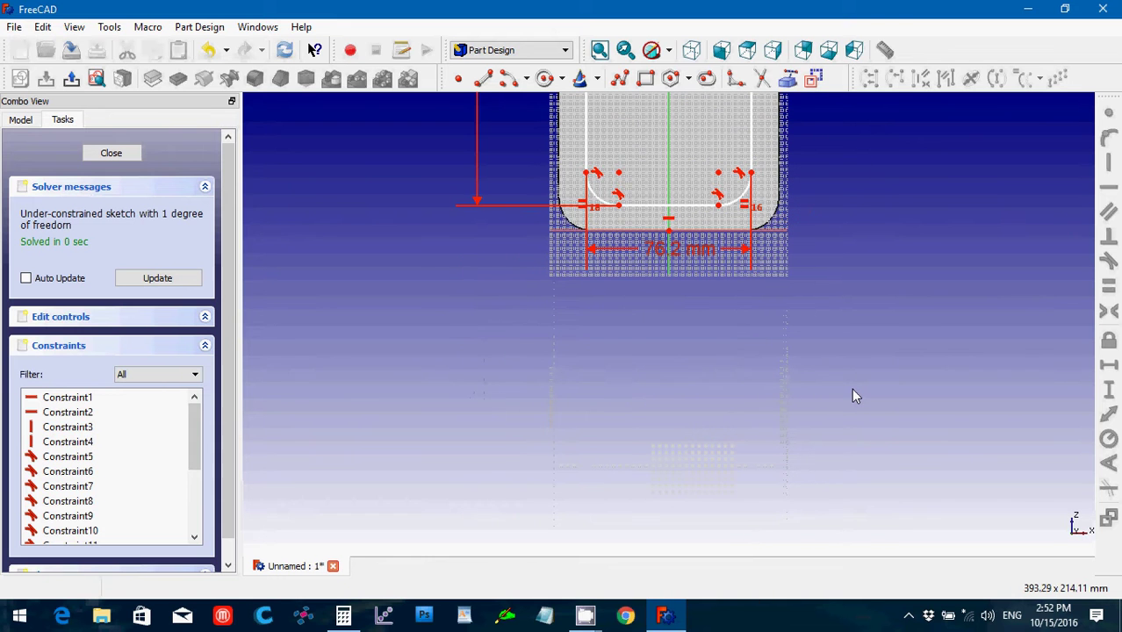
key("Up")
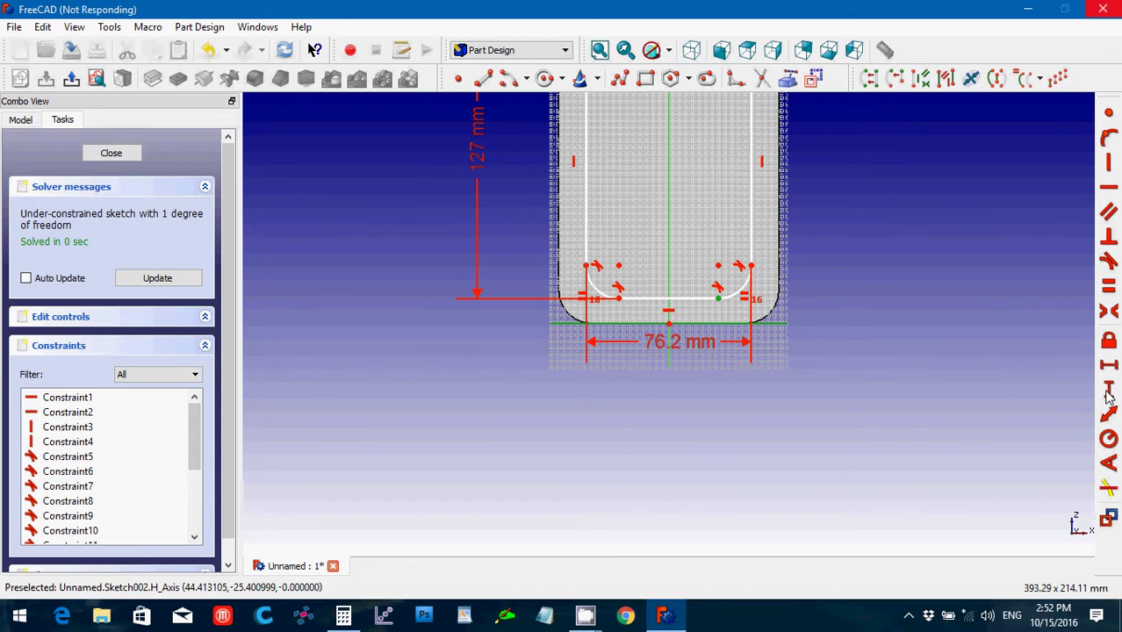
left_click(1107, 393)
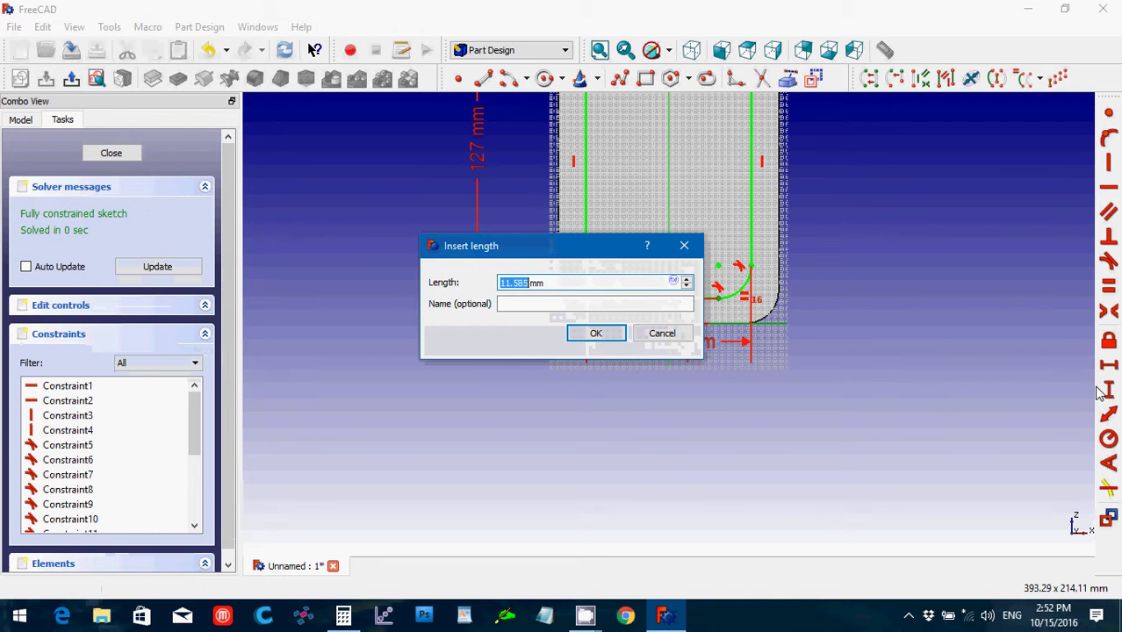
type("12.7")
key("Return")
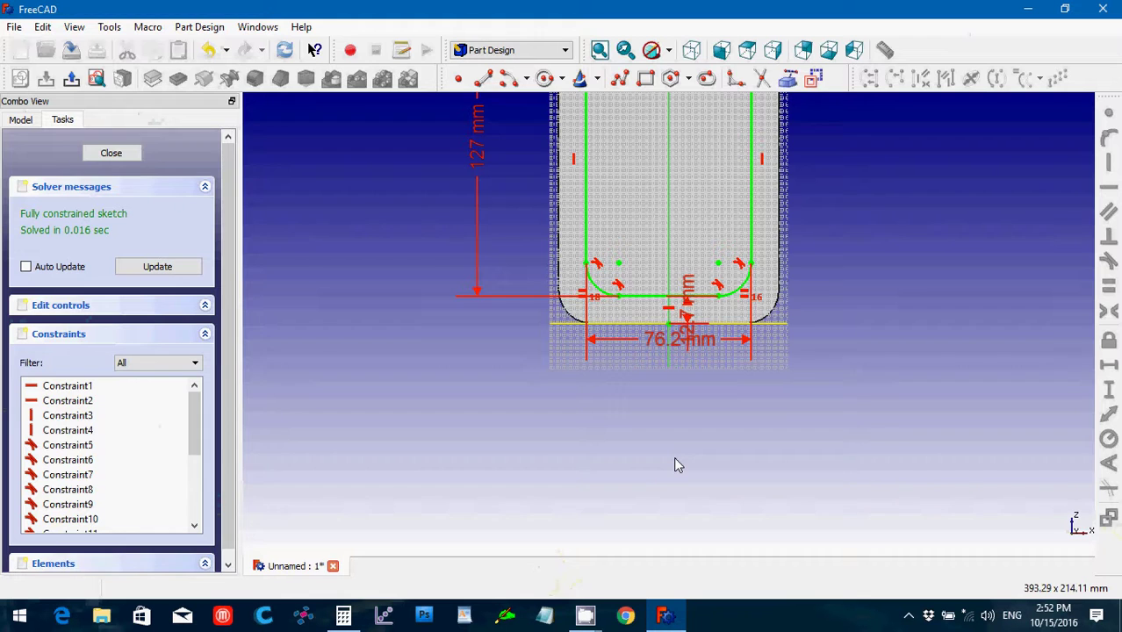
Step: Select the whole inner rounded rectangle, copy it, and place the duplicate at its lower right corner
scroll(674, 459, "up", 3)
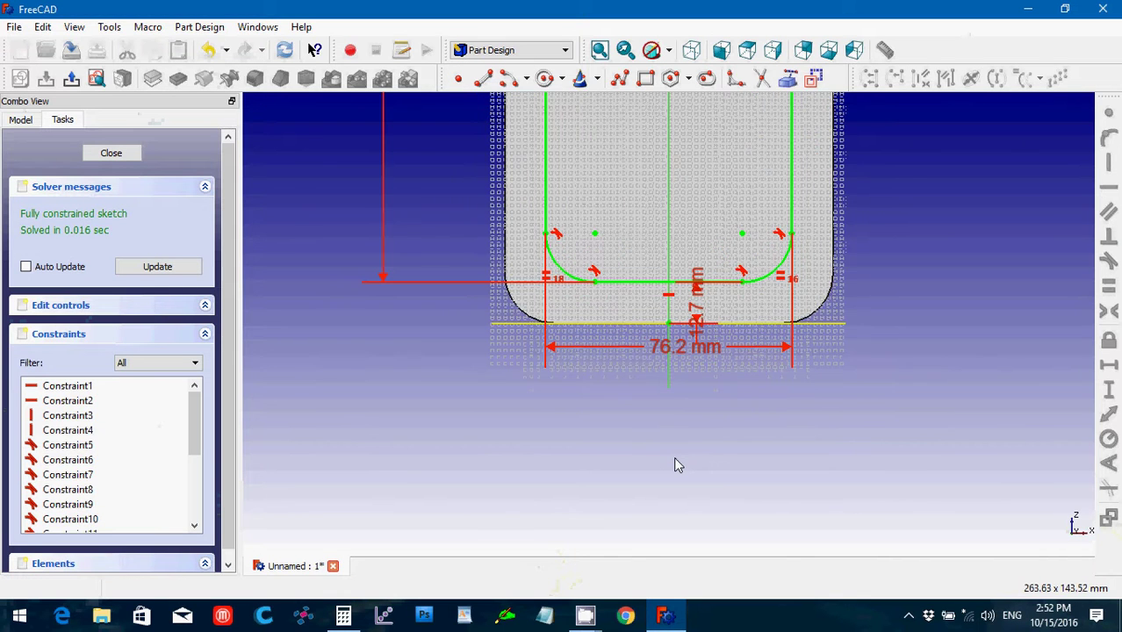
key("v")
key("f")
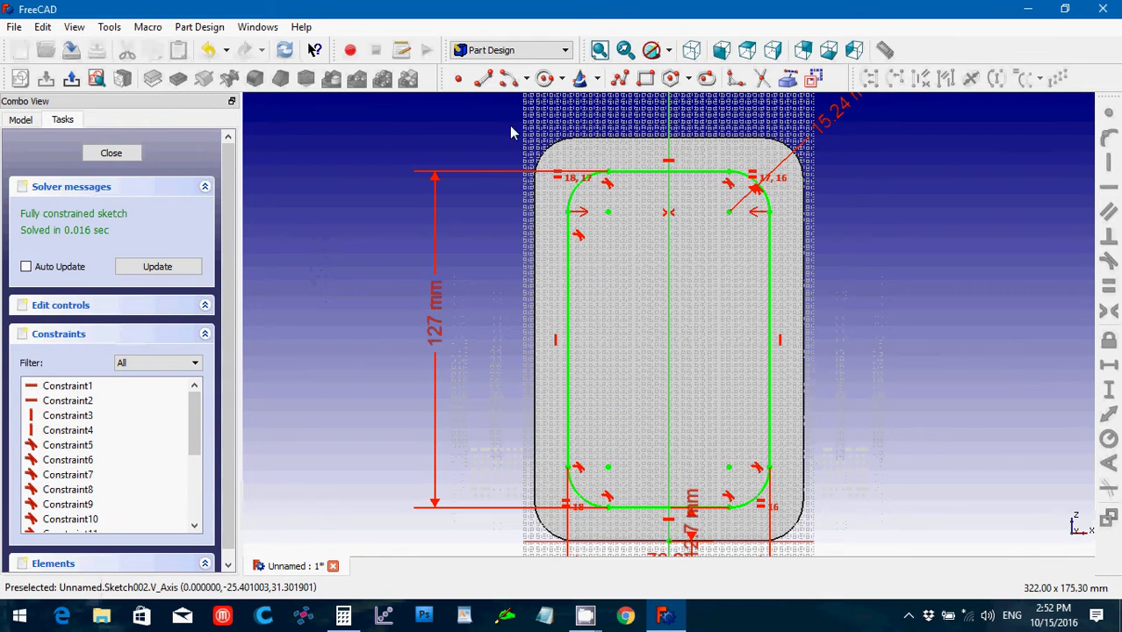
mouse_move(510, 126)
left_mouse_down()
mouse_move(638, 226)
mouse_move(833, 481)
mouse_move(841, 598)
mouse_move(825, 457)
left_mouse_up()
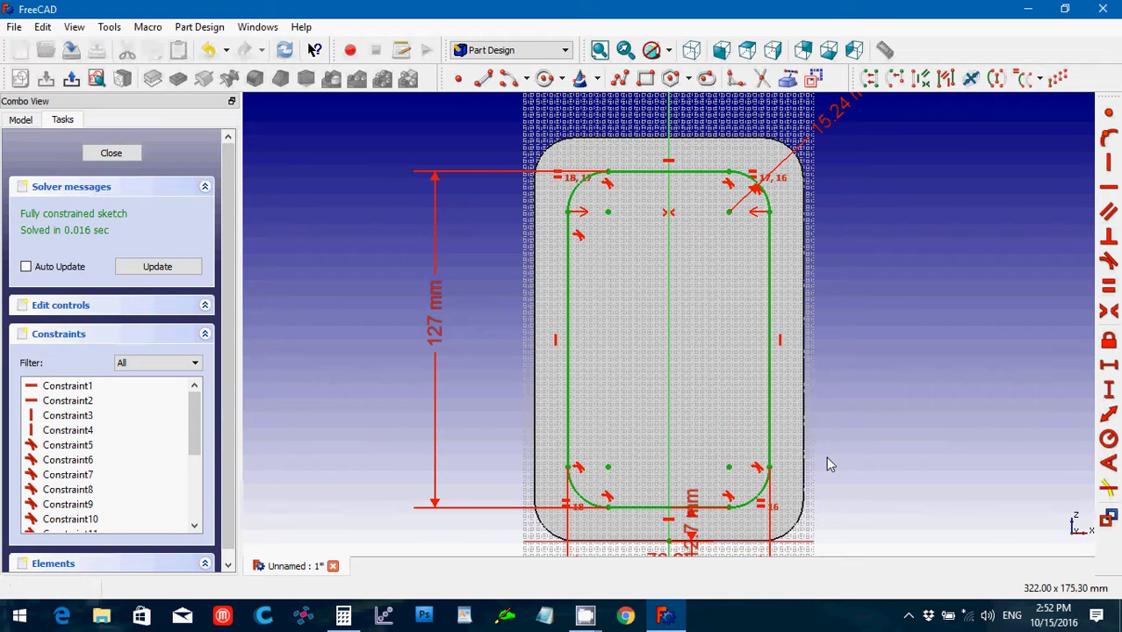
left_click(826, 456)
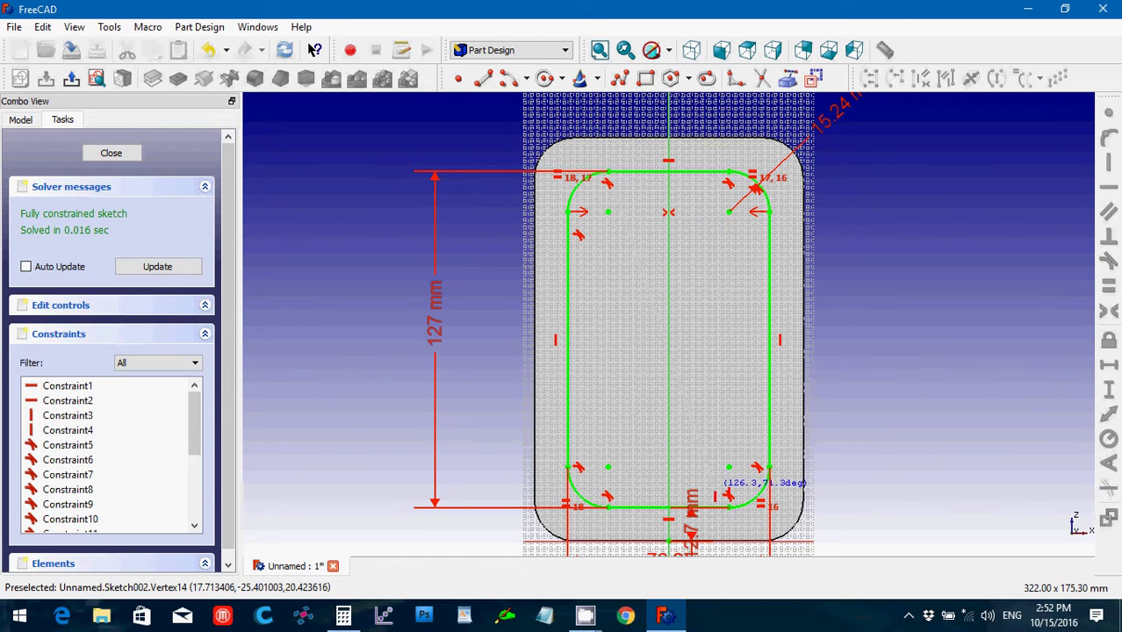
left_click(715, 490)
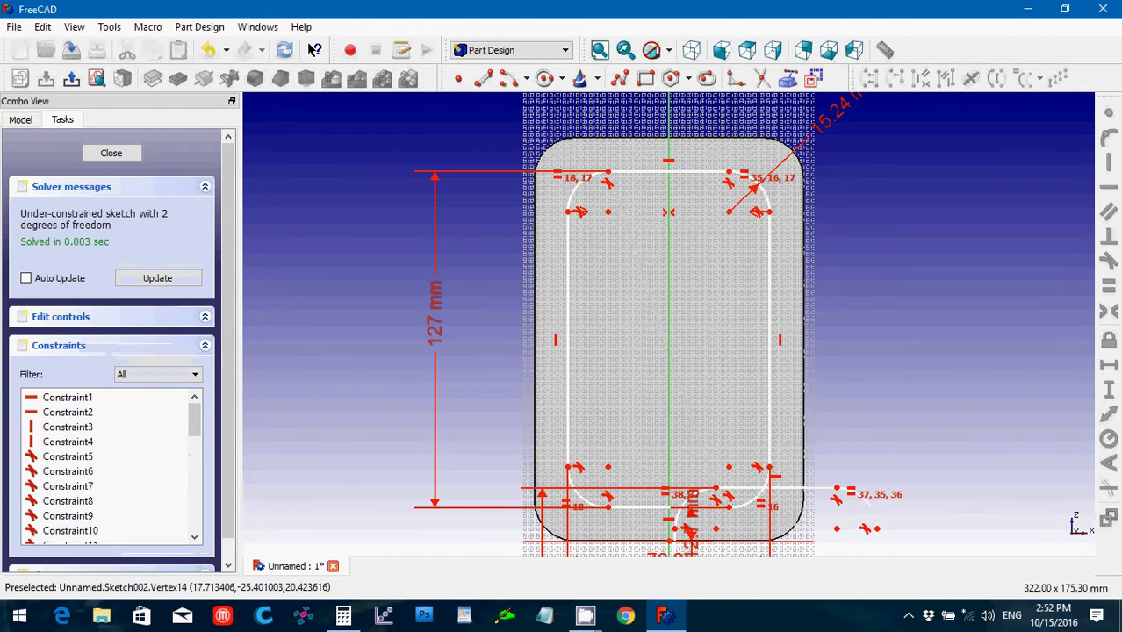
Step: Undo the placement of the duplicated rounded rectangle
scroll(823, 417, "down", 3)
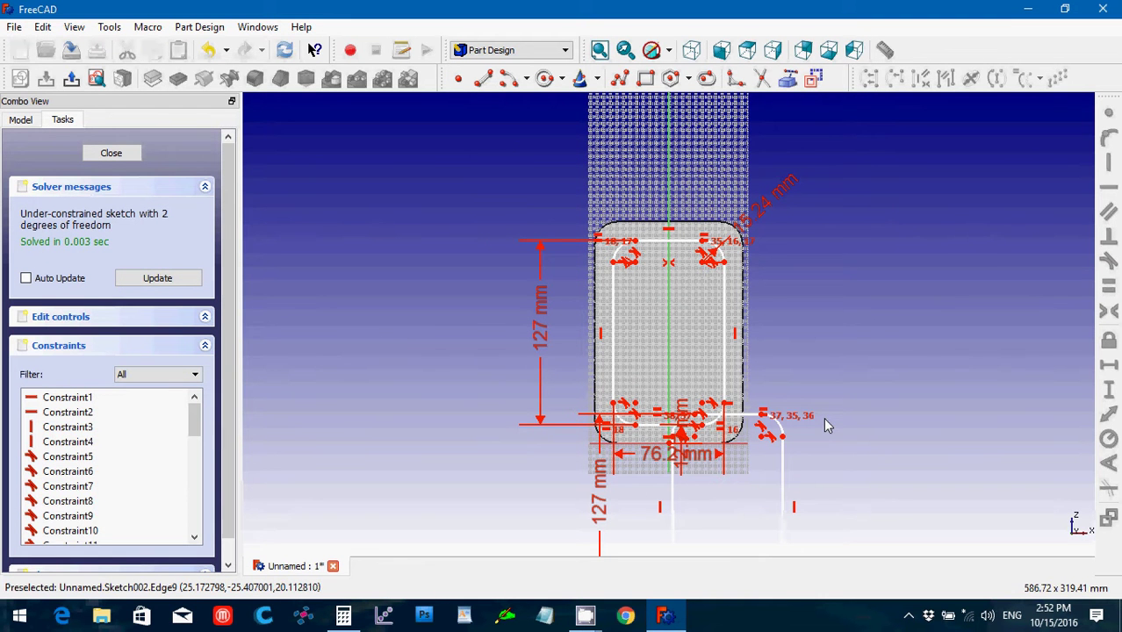
key("ctrl+z")
scroll(823, 417, "up", 3)
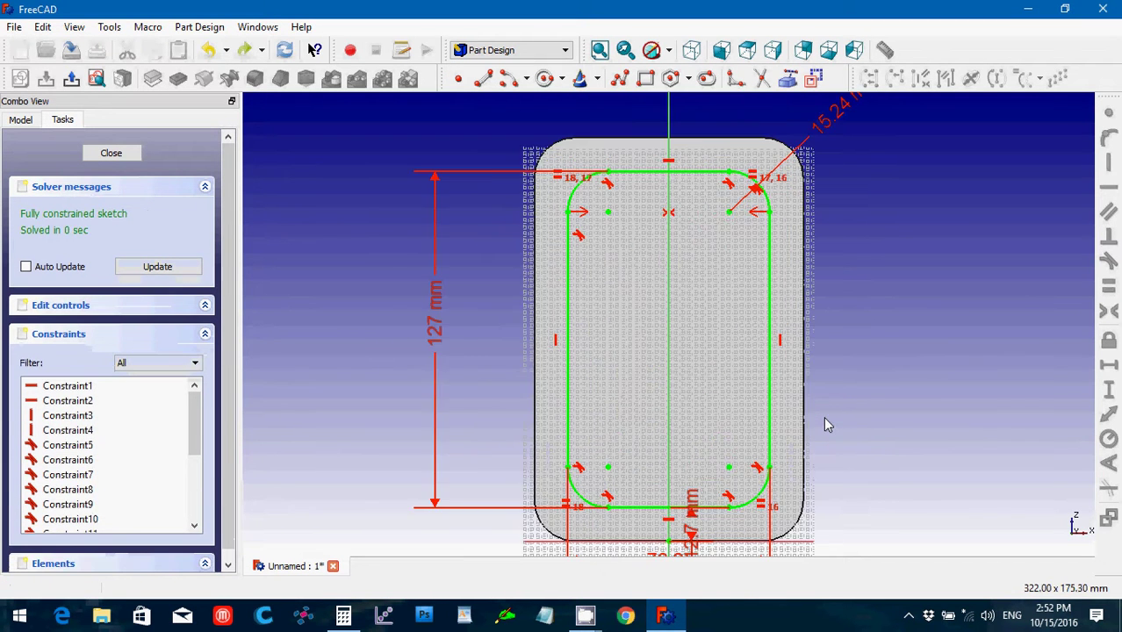
Step: Copy the whole inner rounded rectangle and place the duplicate just below the left endpoint of the original's top edge
scroll(823, 425, "up", 1)
scroll(824, 425, "down", 1)
mouse_move(491, 130)
left_mouse_down()
mouse_move(741, 300)
mouse_move(843, 538)
left_mouse_up()
left_click(843, 538)
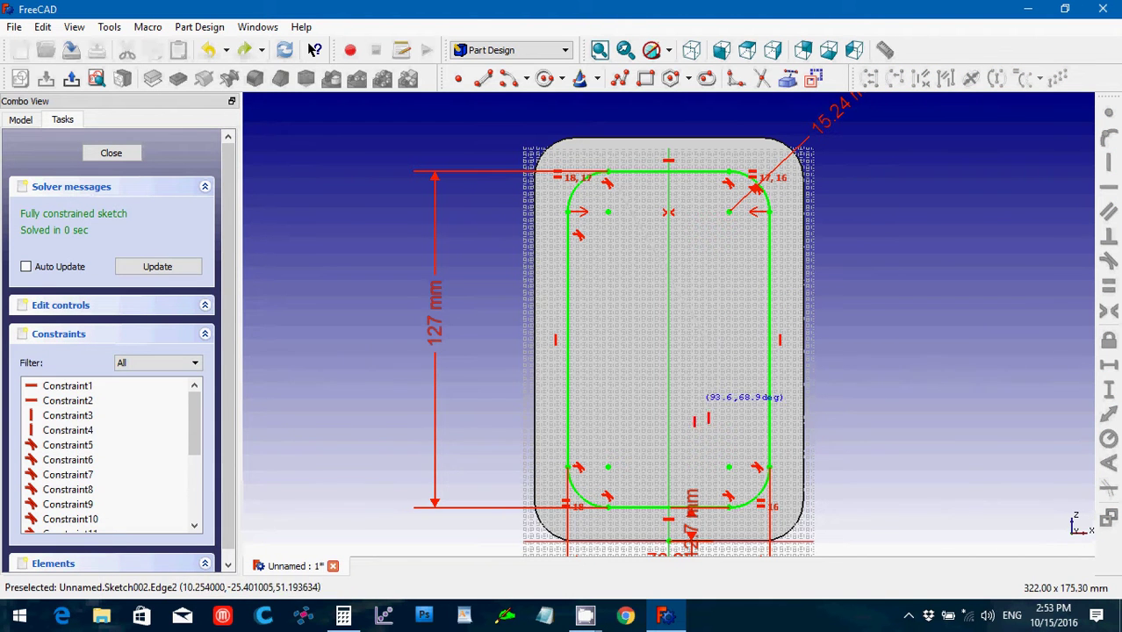
scroll(707, 373, "up", 2)
scroll(670, 326, "up", 2)
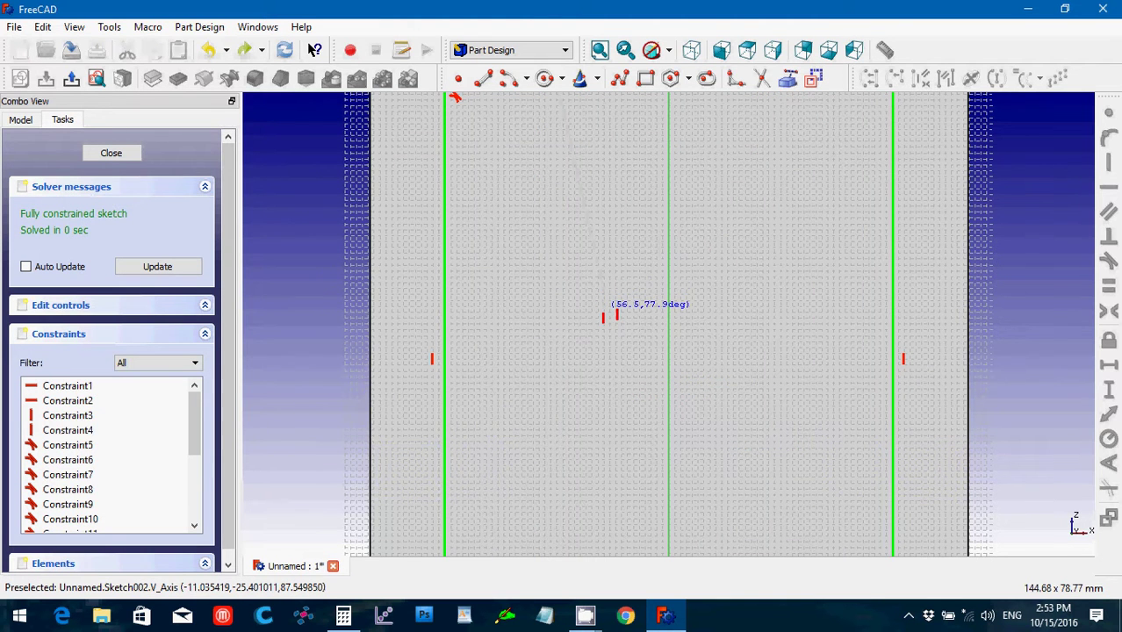
key("Up")
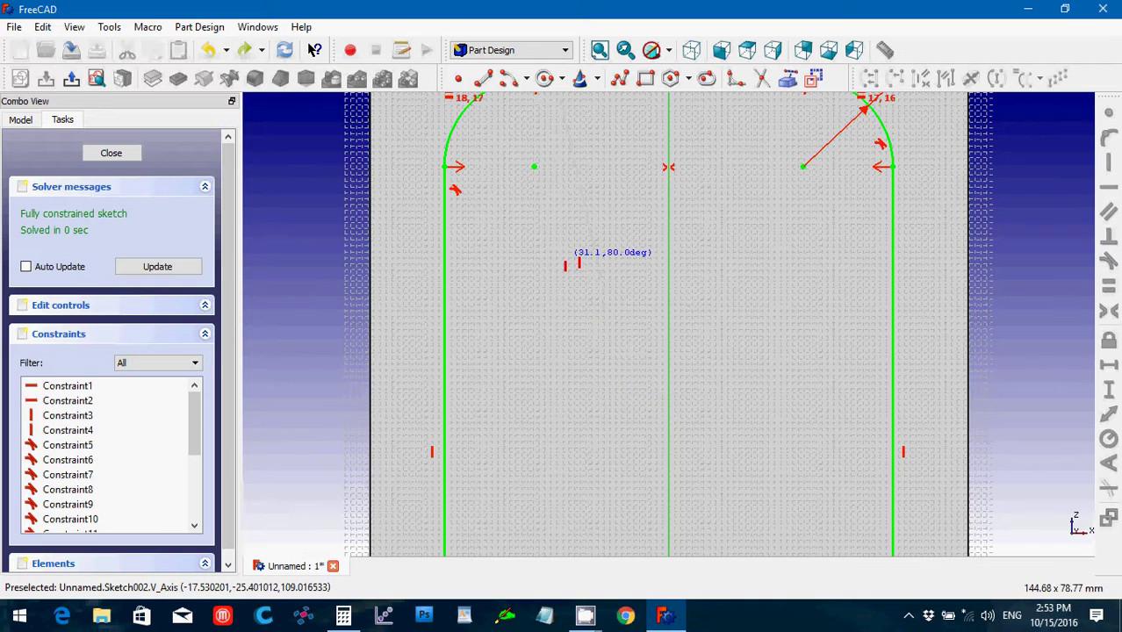
key("Up")
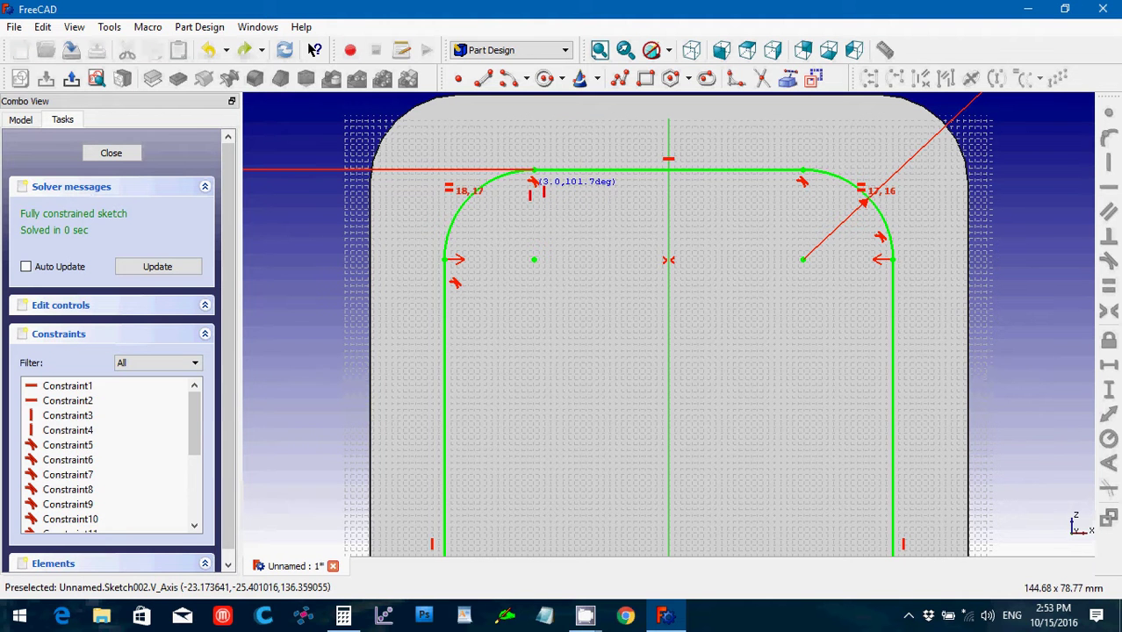
left_click(531, 190)
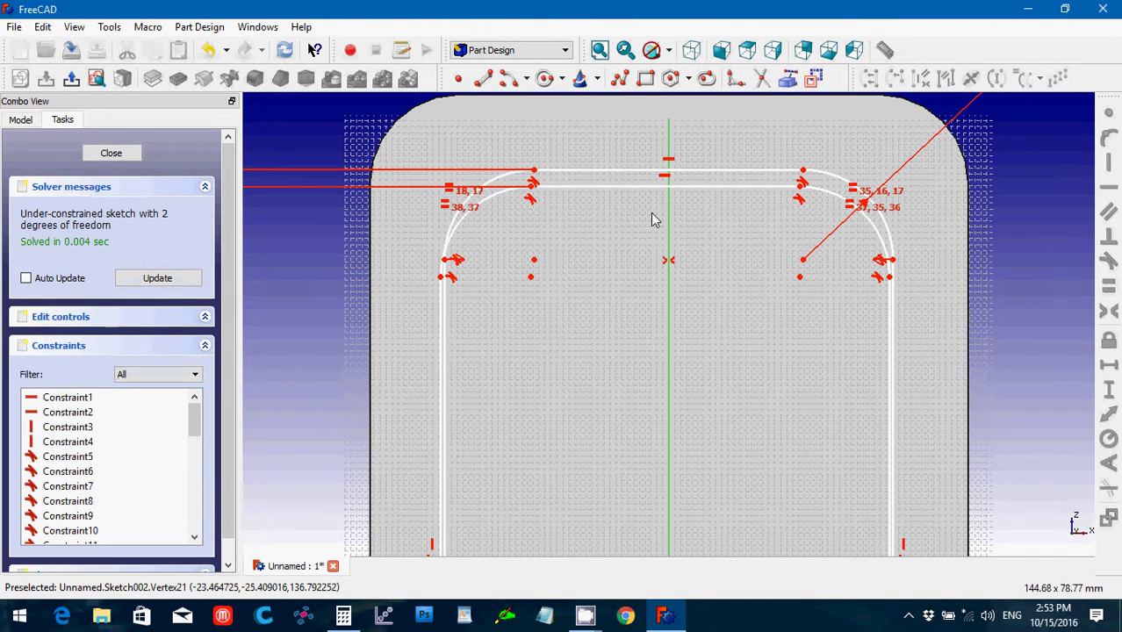
Step: Switch to Calculator and compute the duplicate's height as 127 minus 21.2
scroll(654, 219, "up", 5)
key("Down")
key("Down")
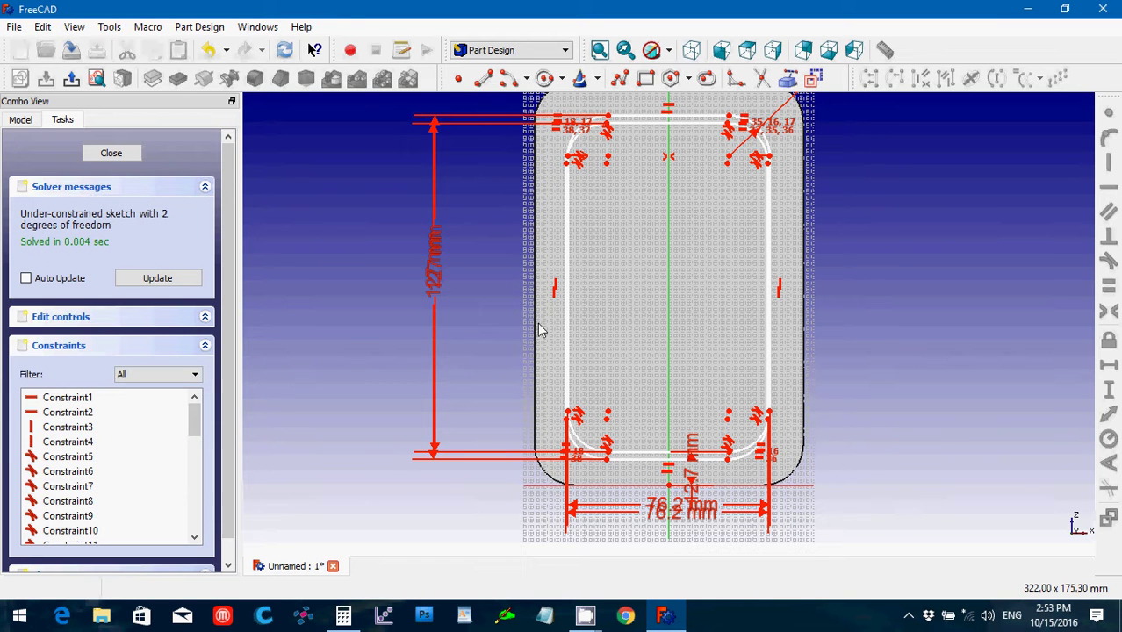
left_click(346, 614)
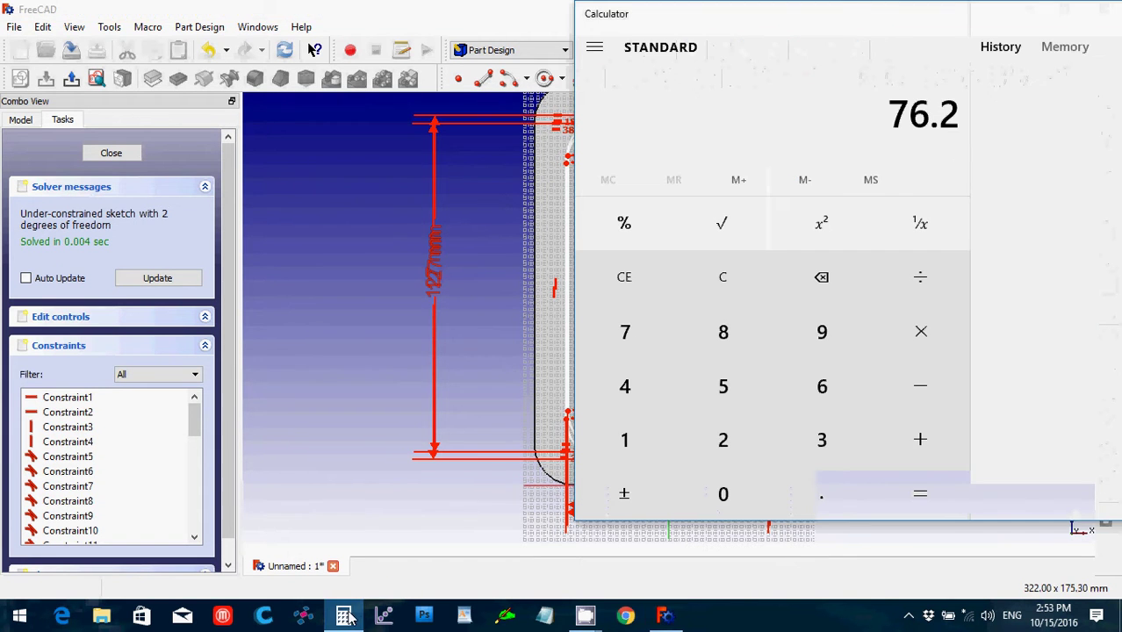
left_click(714, 296)
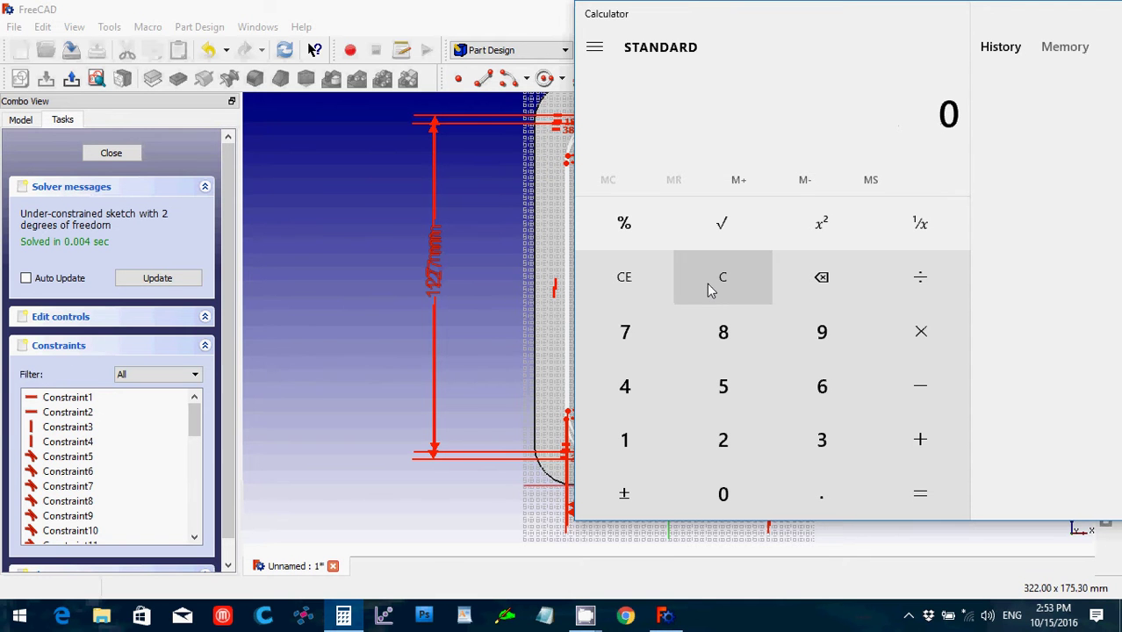
type("127")
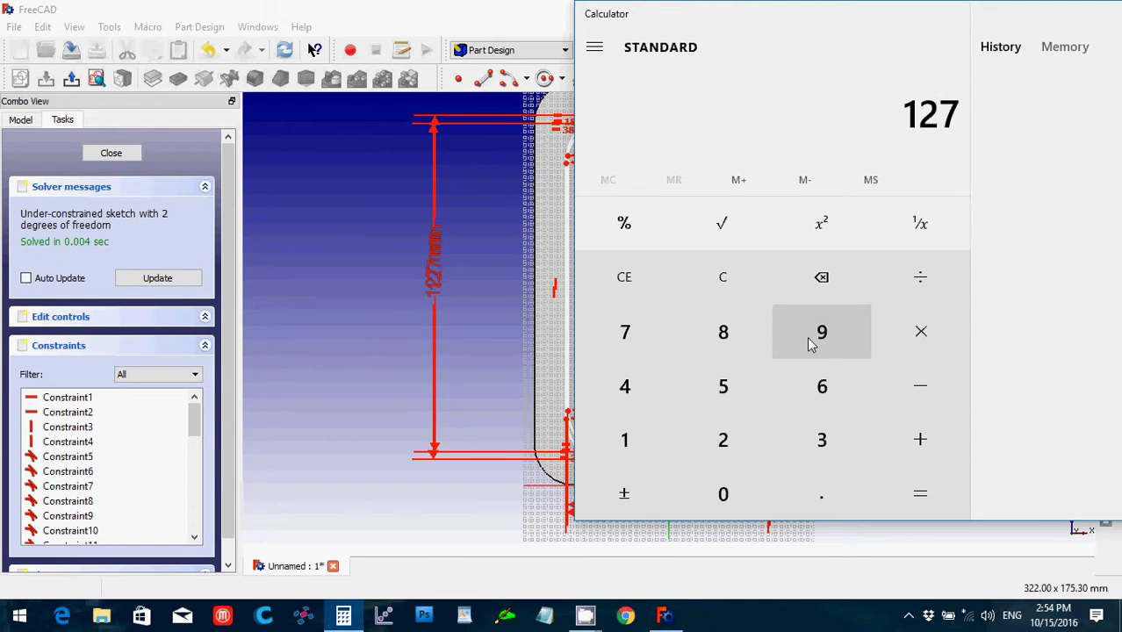
key("minus")
type("21.2")
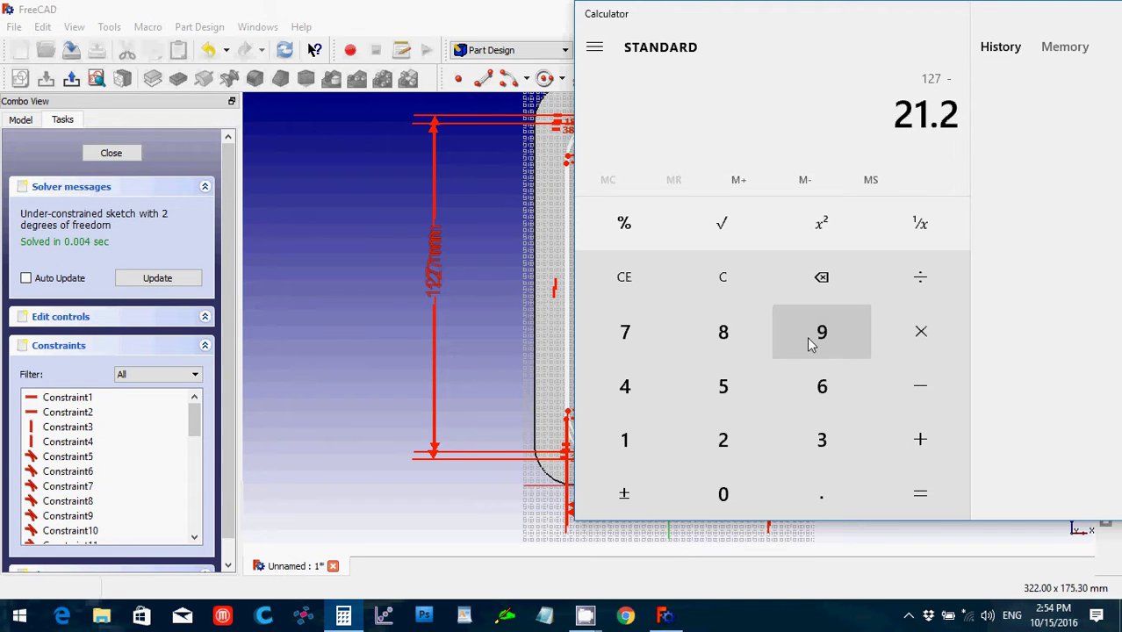
key("Return")
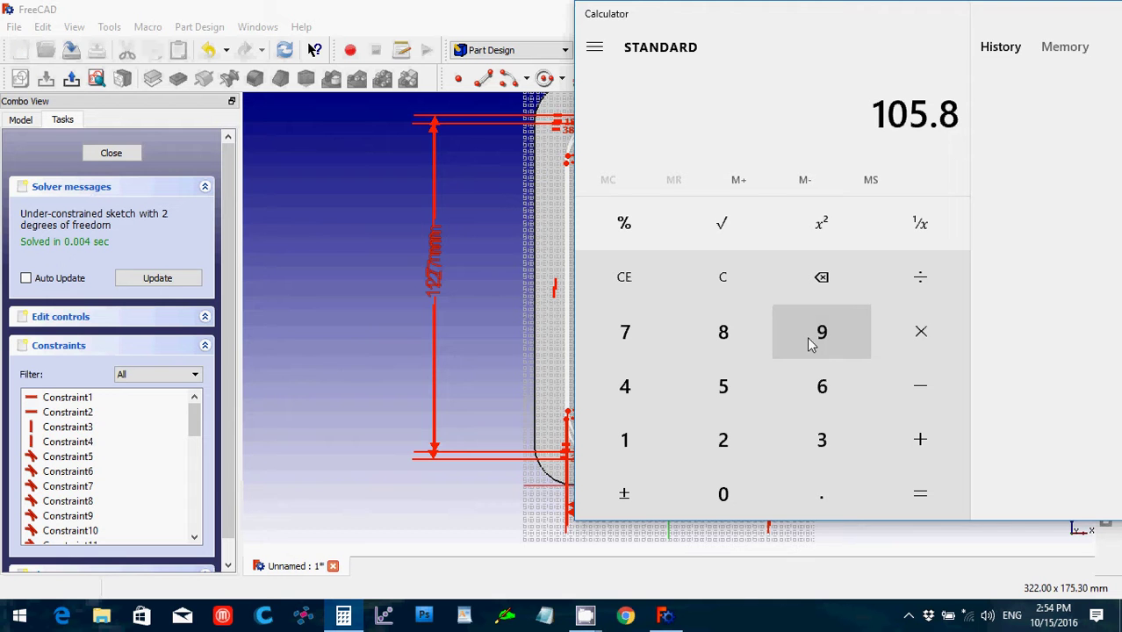
Step: Return to FreeCAD, move the original's overlapping height dimension outward, and set the duplicate rectangle's height to 105.8 mm
left_click(385, 315)
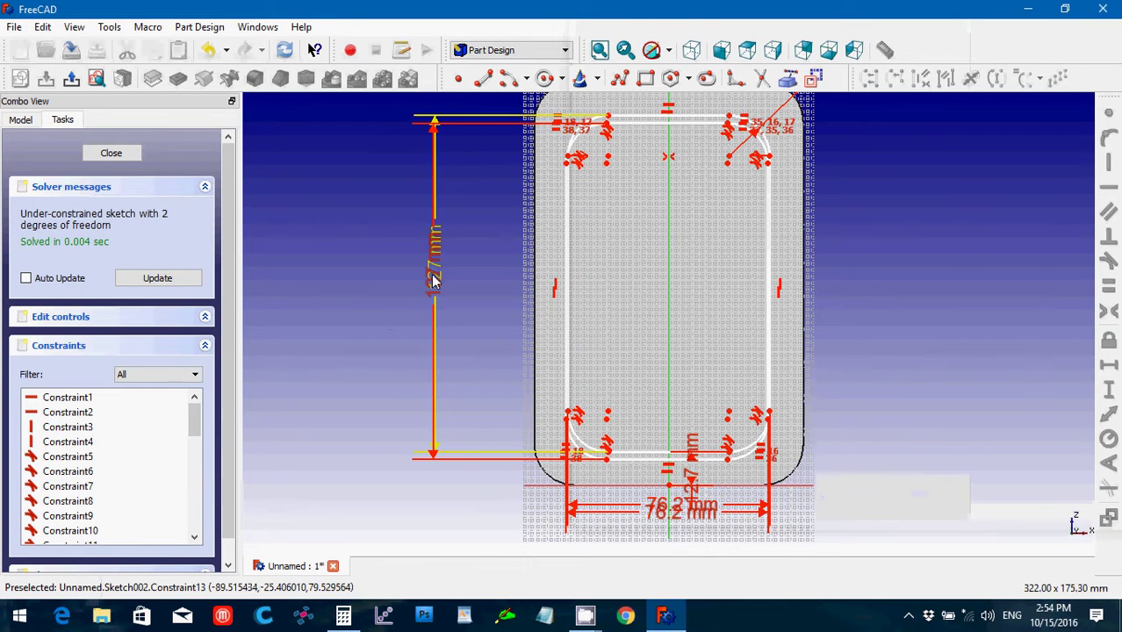
left_click_drag(432, 280, 376, 283)
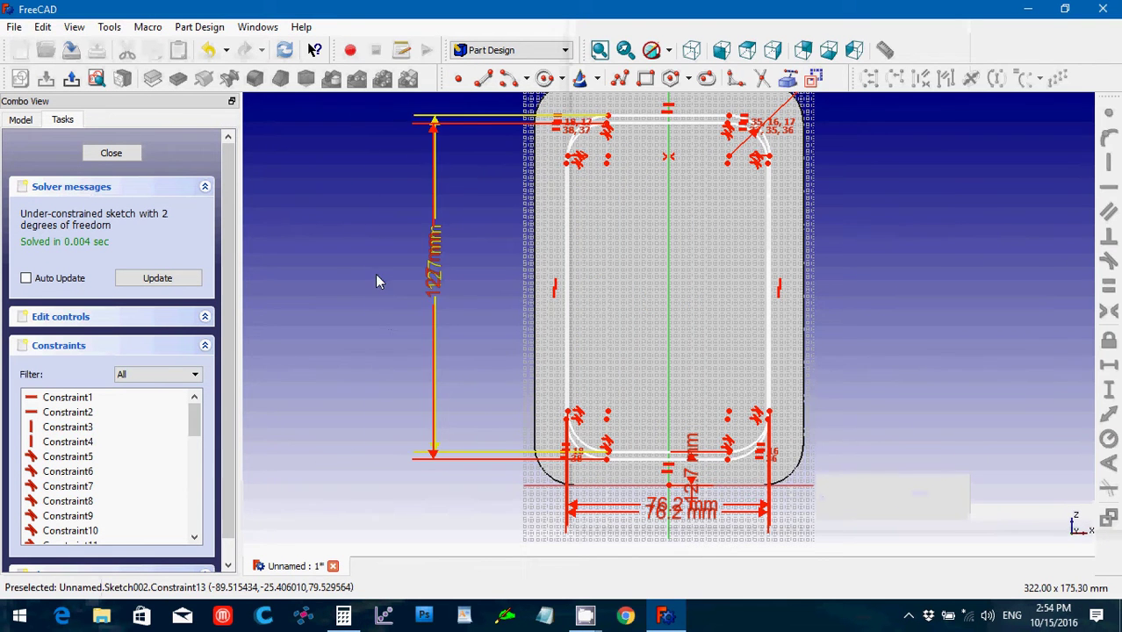
double_click(432, 281)
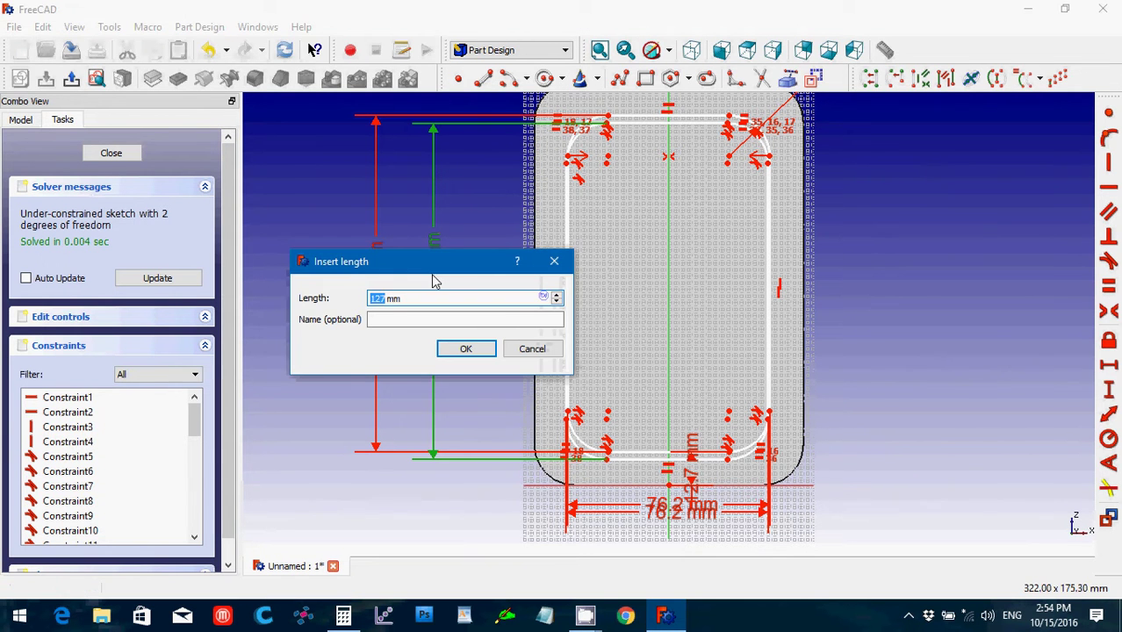
type("105.8")
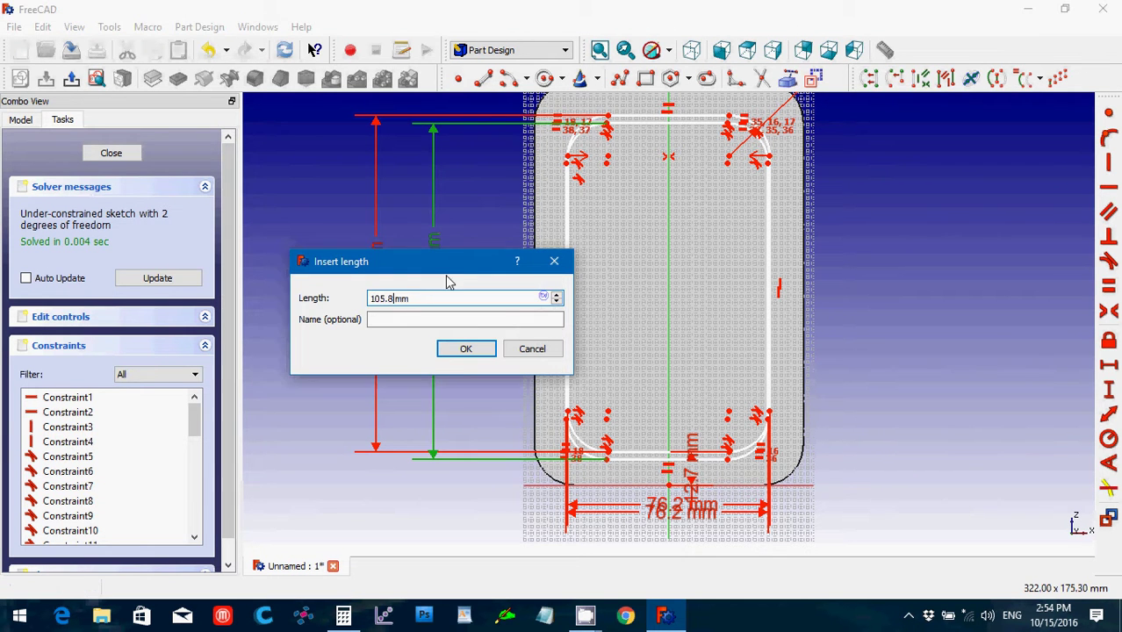
left_click(447, 350)
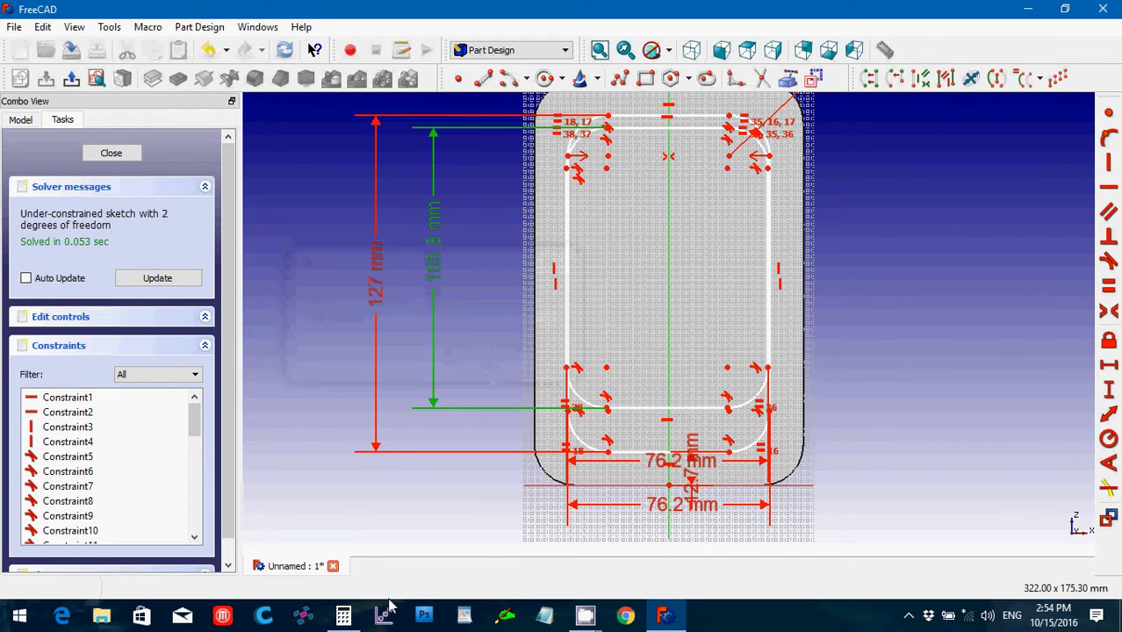
Step: Switch to Calculator and compute the duplicate's width as 76.2 minus 21.2
left_click(347, 619)
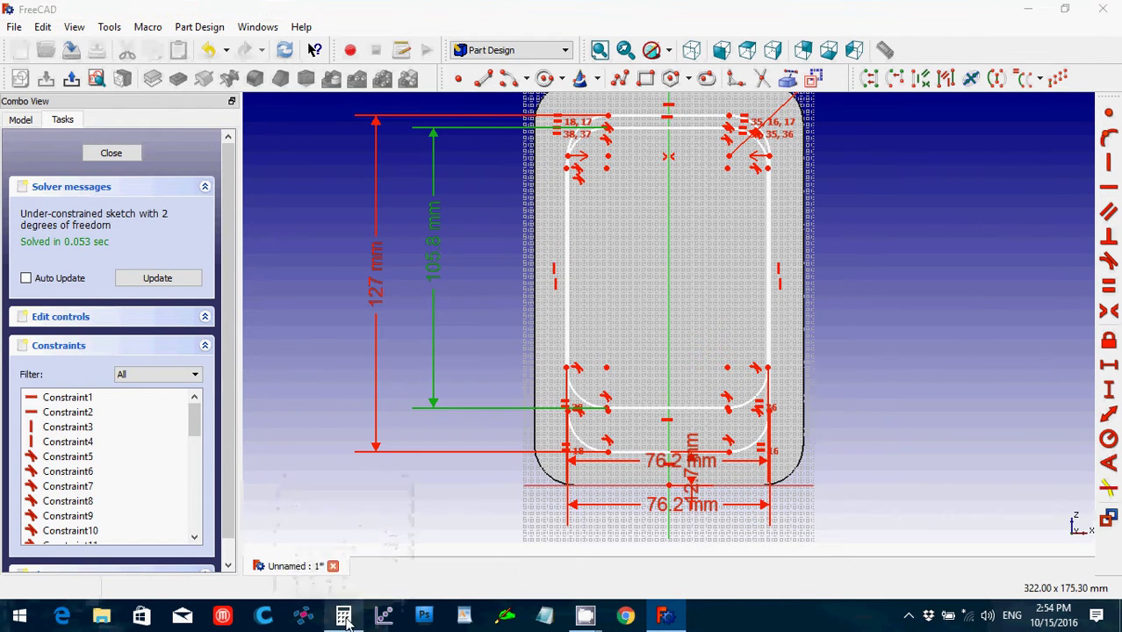
mouse_move(795, 22)
left_mouse_down()
mouse_move(921, 33)
mouse_move(656, 24)
left_mouse_up()
left_click(614, 288)
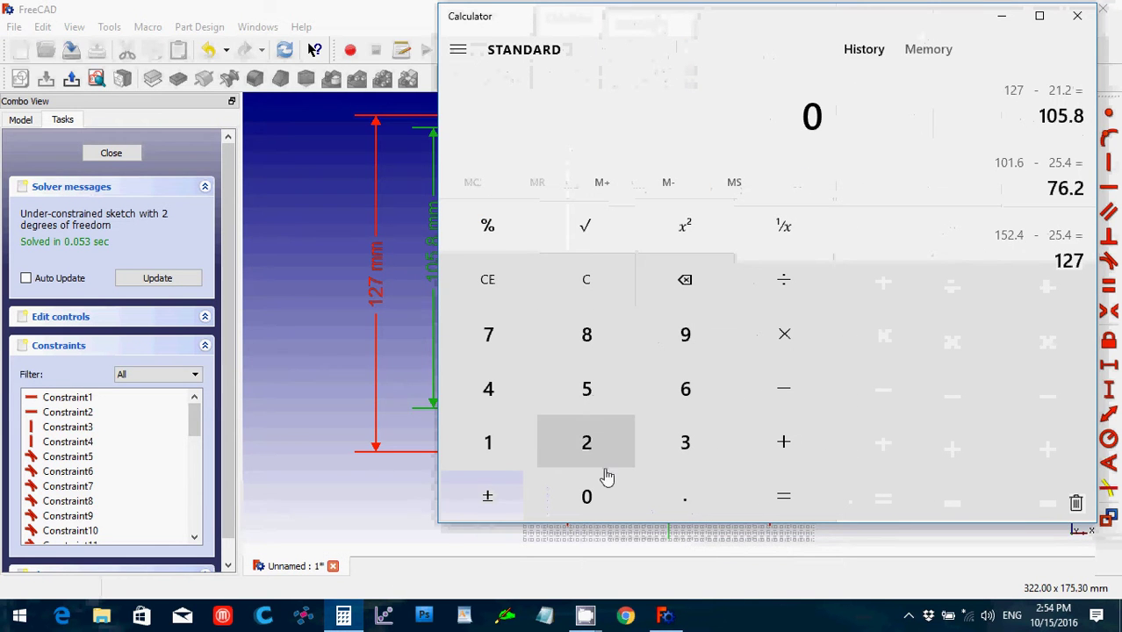
left_click(514, 345)
type("6.2 ")
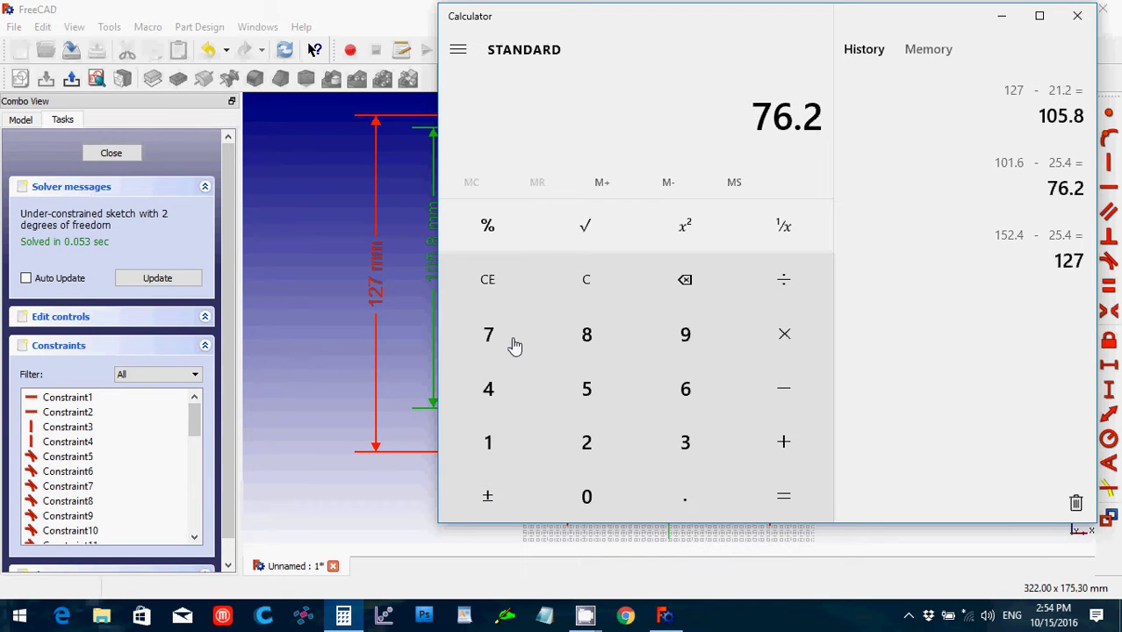
type("- 21")
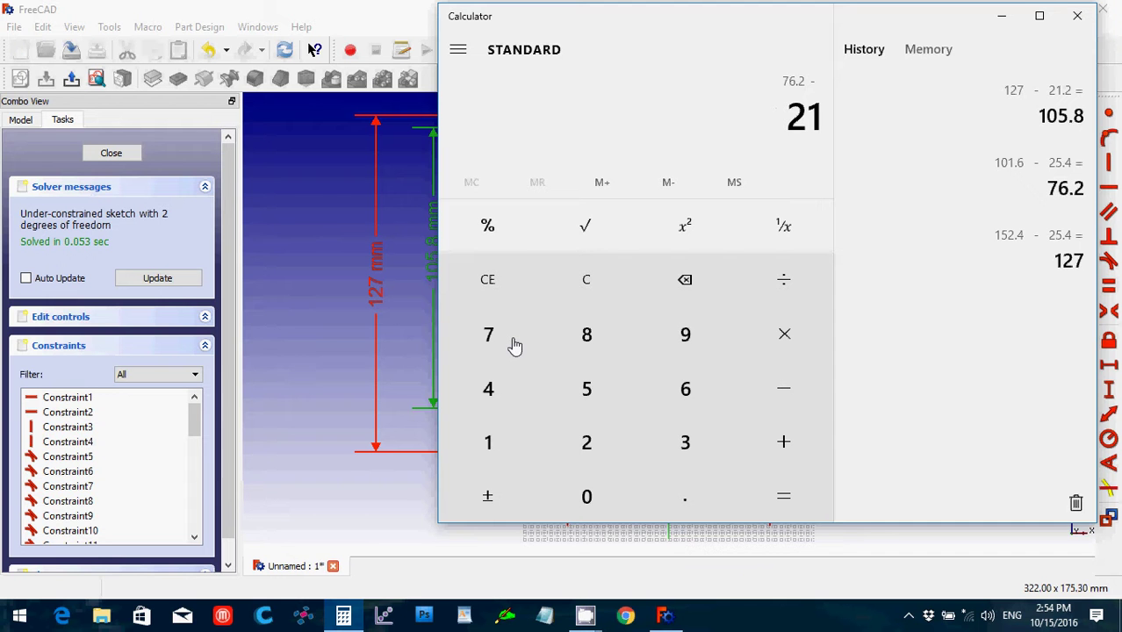
type(".2")
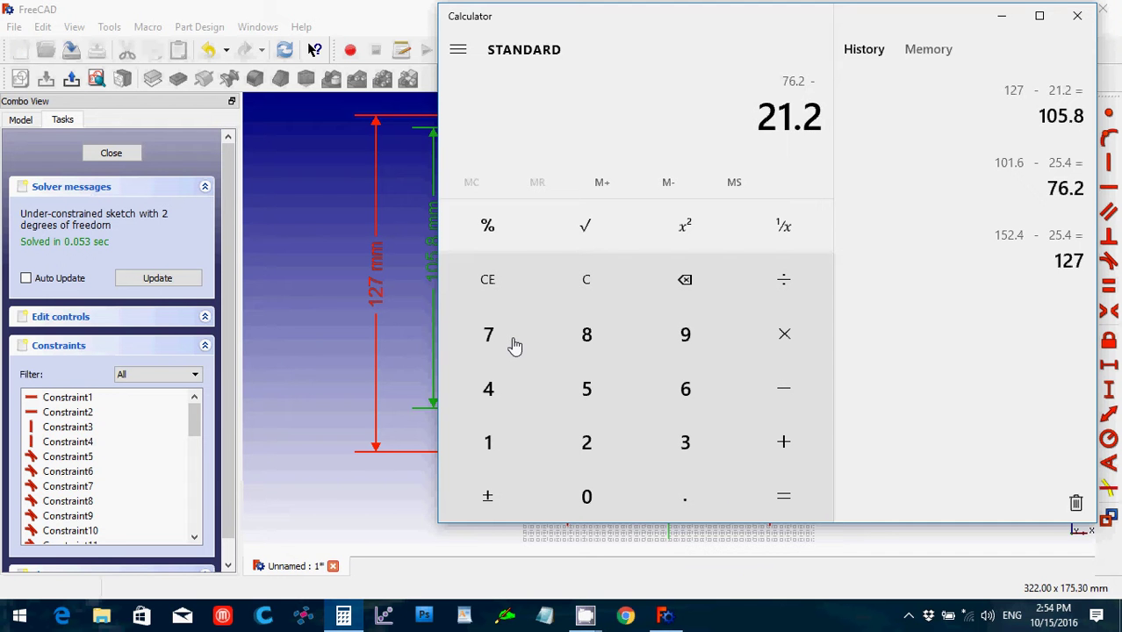
key("Return")
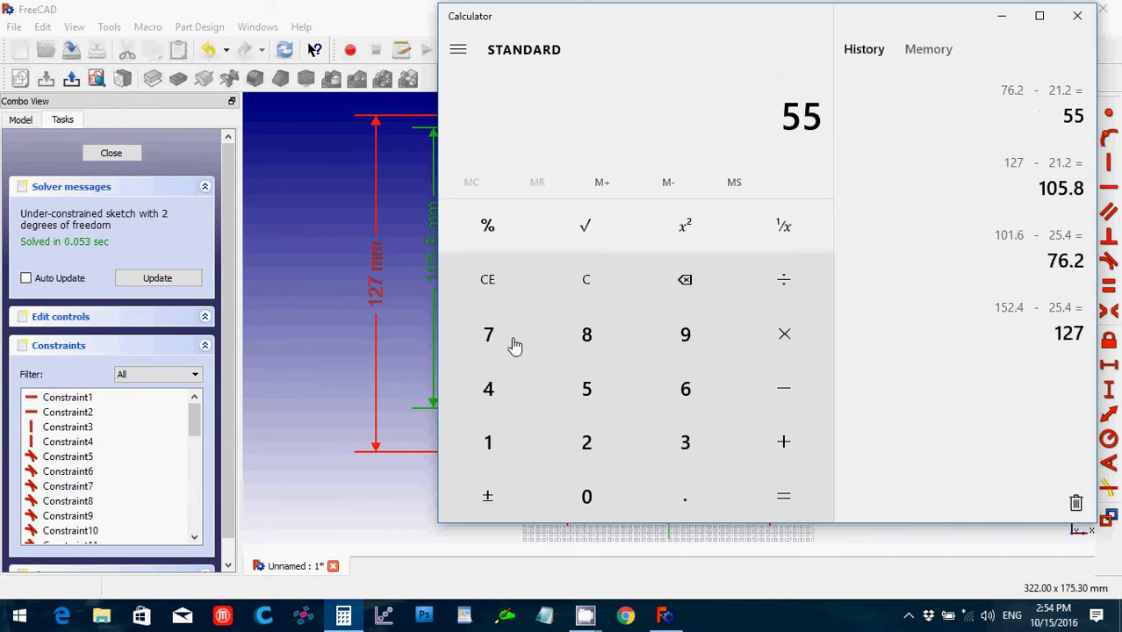
Step: Return to FreeCAD and set the duplicate rounded rectangle's width to 55 mm
left_click(392, 9)
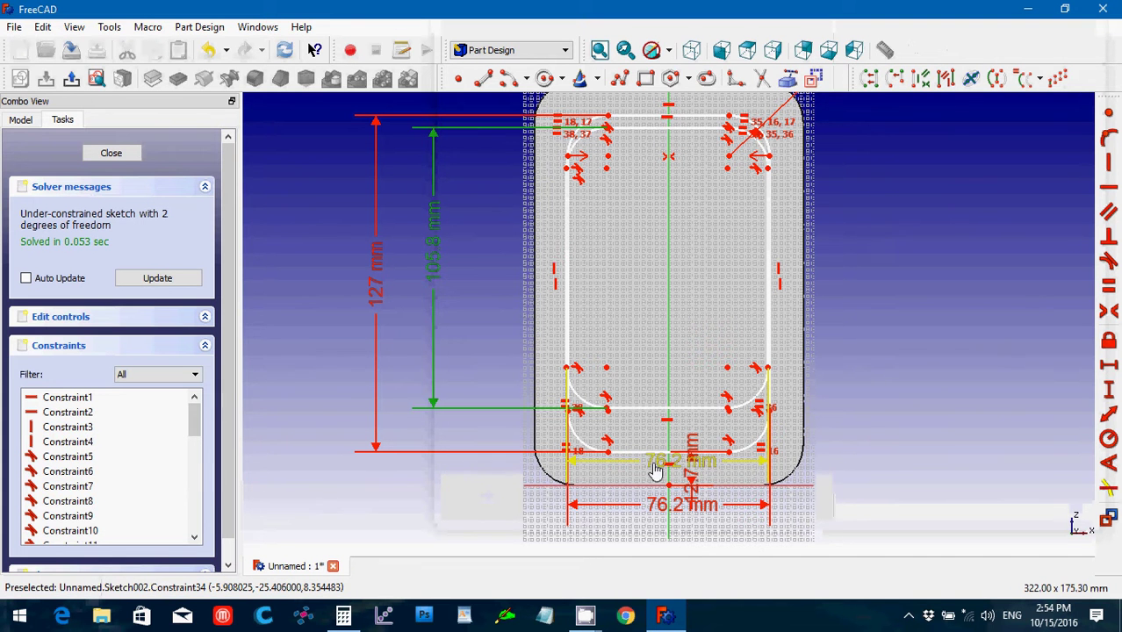
left_click_drag(657, 472, 671, 435)
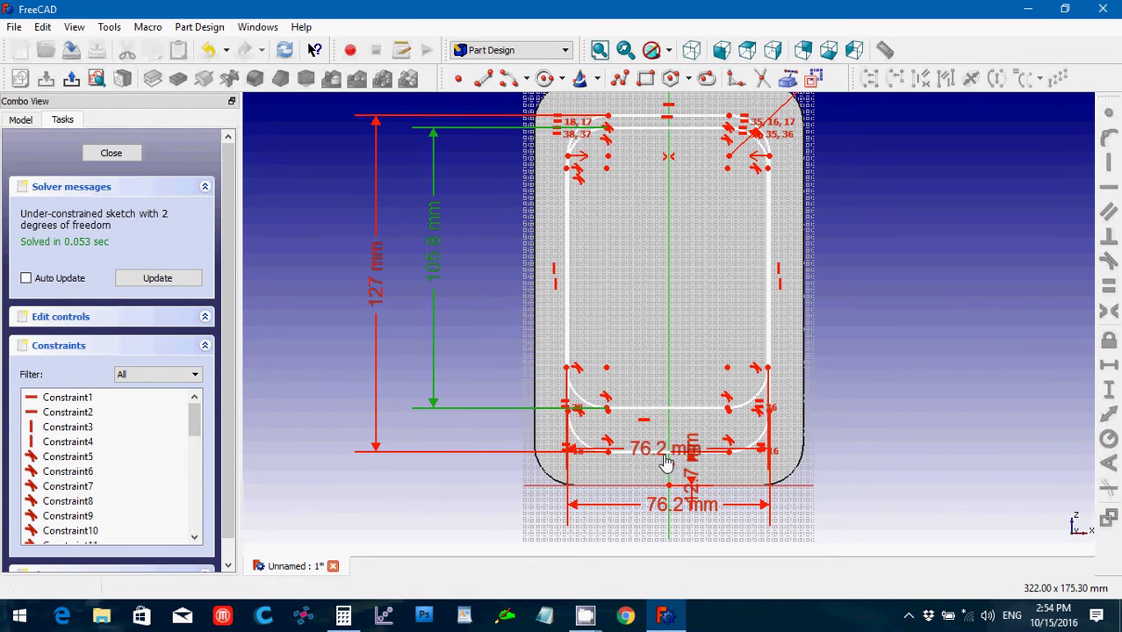
double_click(657, 460)
type("55")
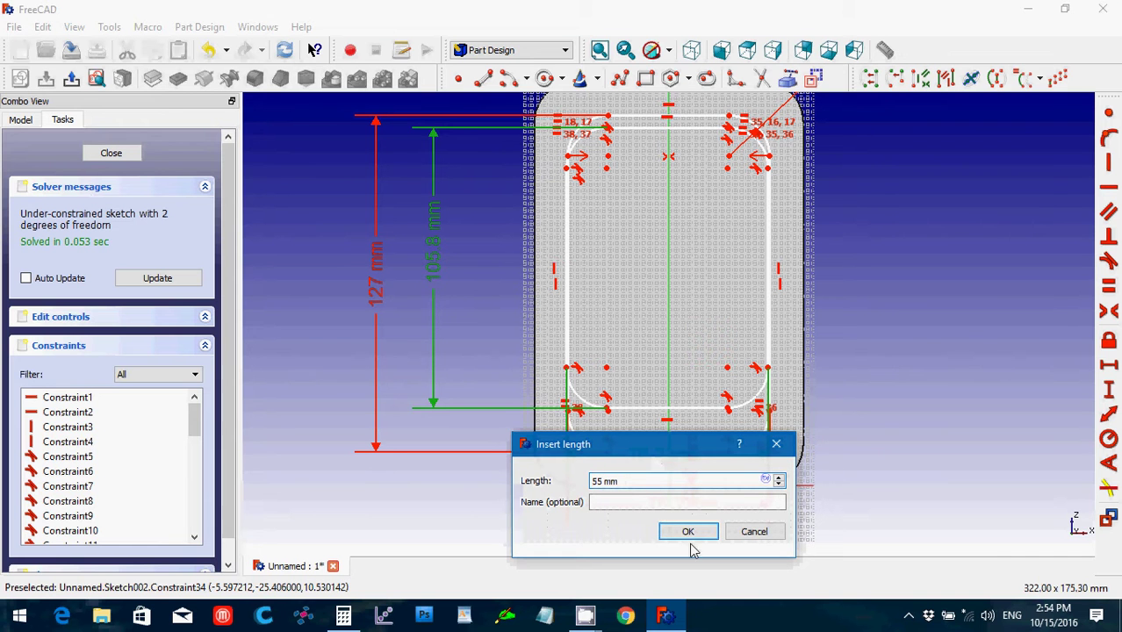
left_click(685, 531)
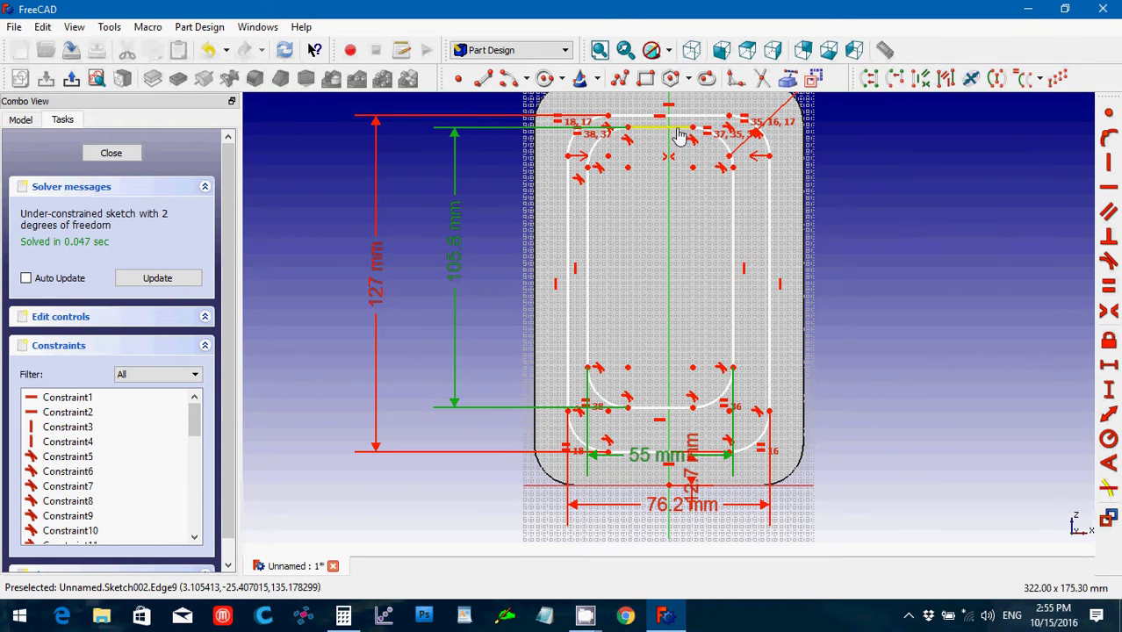
Step: Shift the duplicate inside the larger rounded rectangle and make its vertical sides' upper endpoints symmetric about the sketch's vertical axis
left_click_drag(689, 142, 693, 153)
left_click(602, 183)
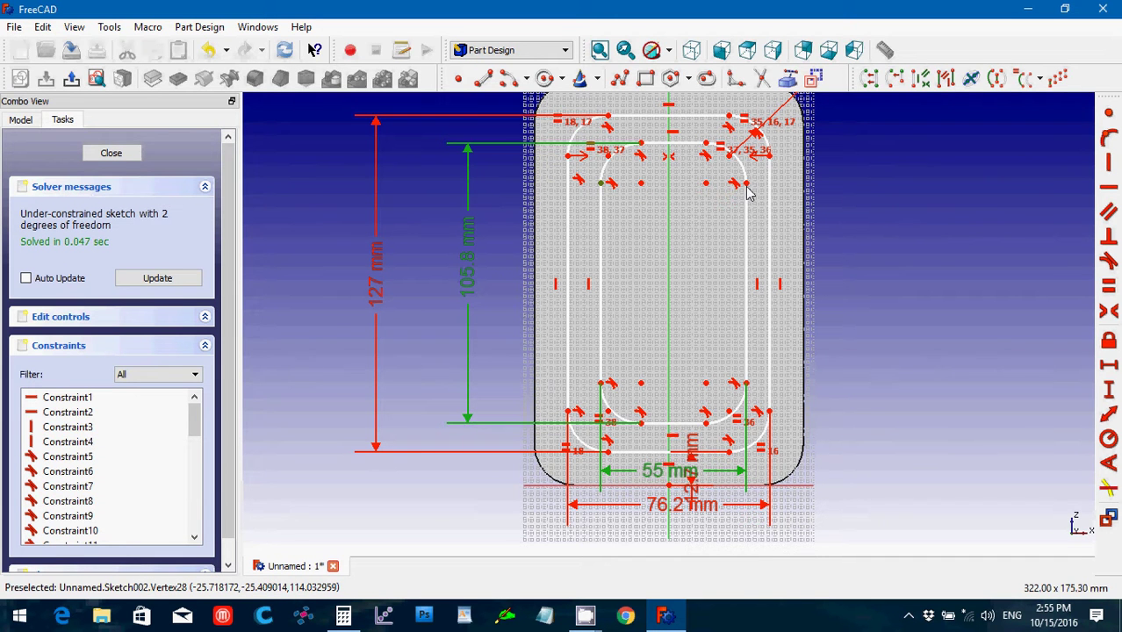
key("Escape")
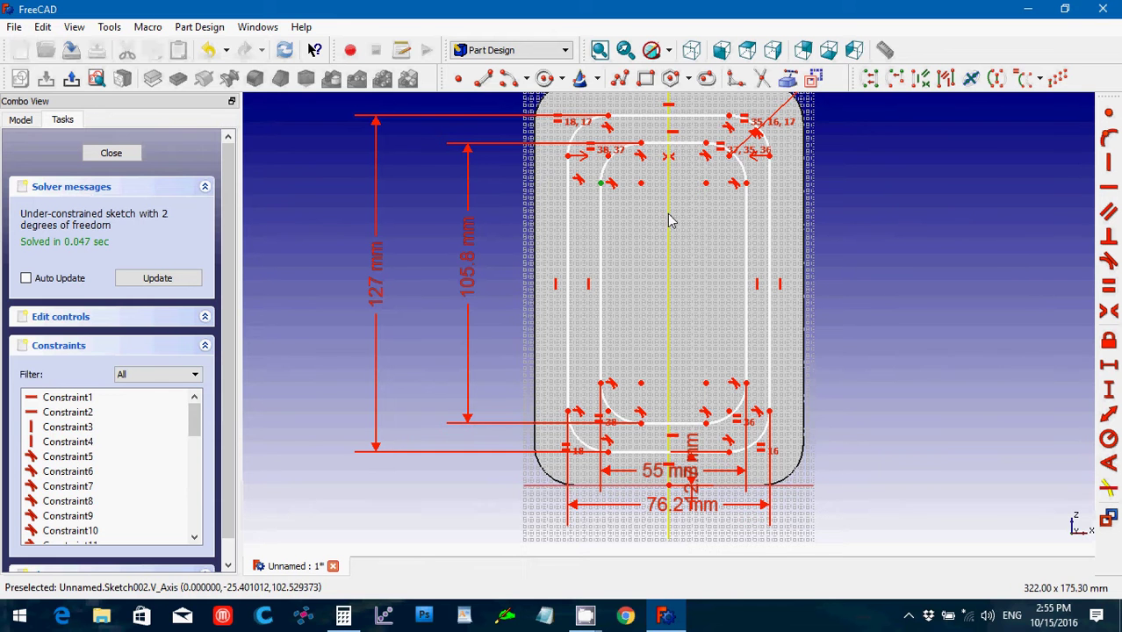
left_click(745, 185)
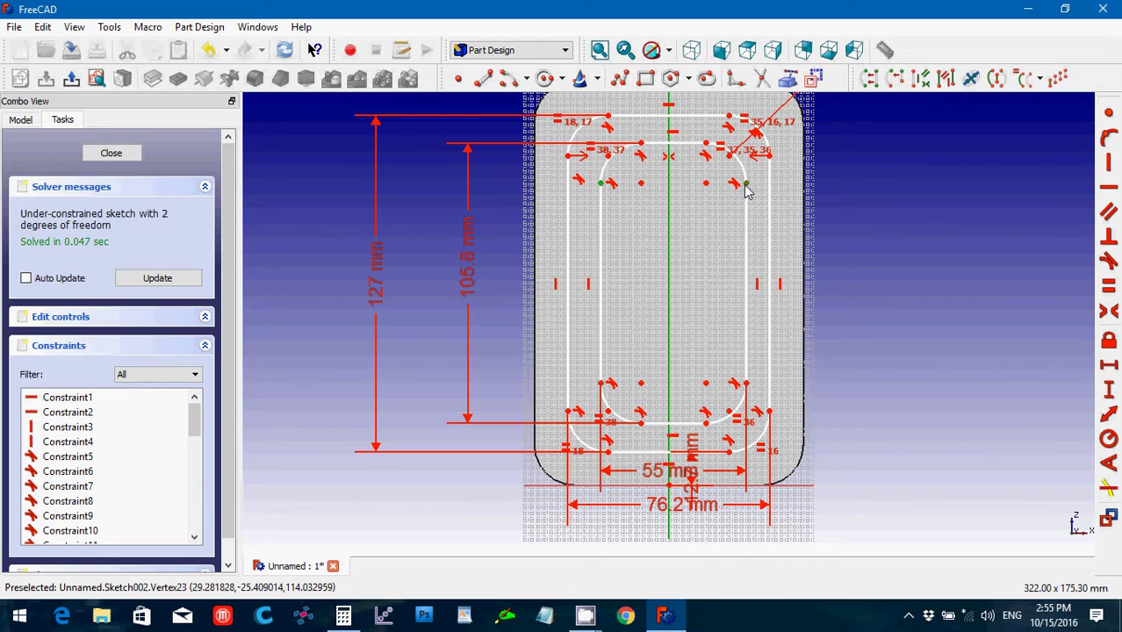
left_click(1108, 314)
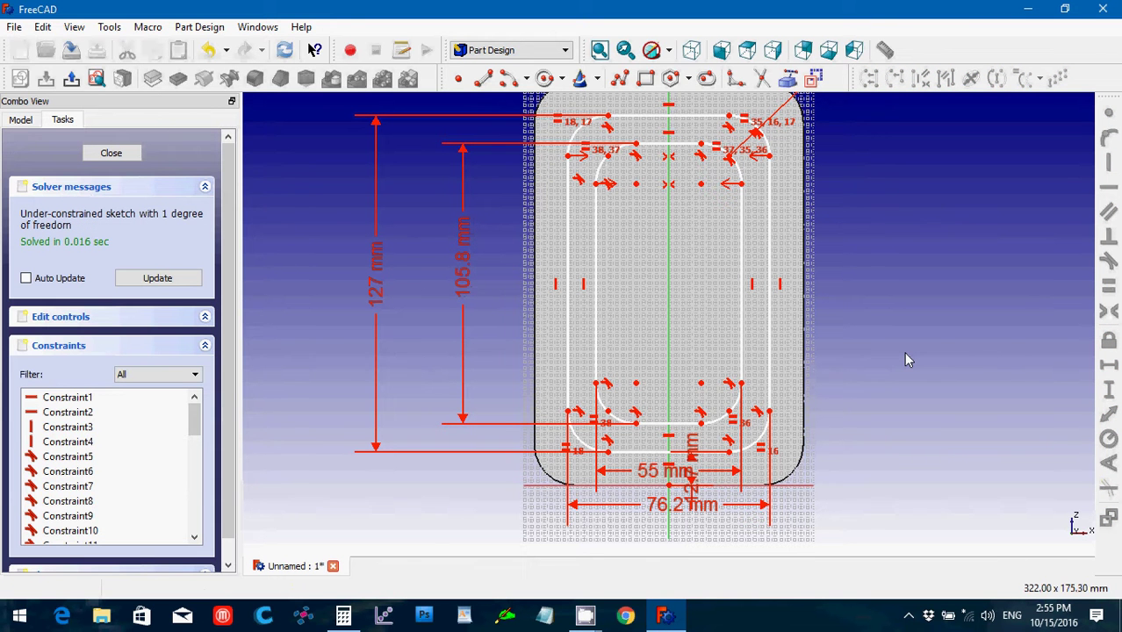
Step: Constrain the vertical distance between the right endpoints of the two rounded rectangles' bottom edges to 10.6 mm
left_click(729, 454)
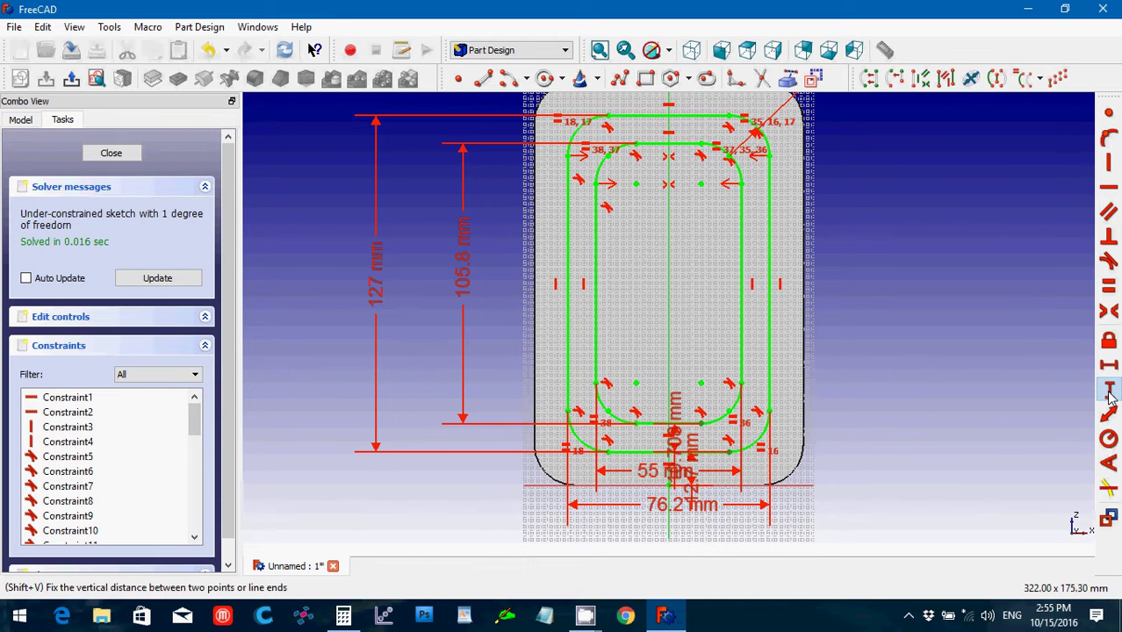
left_click(1108, 394)
type("10.6")
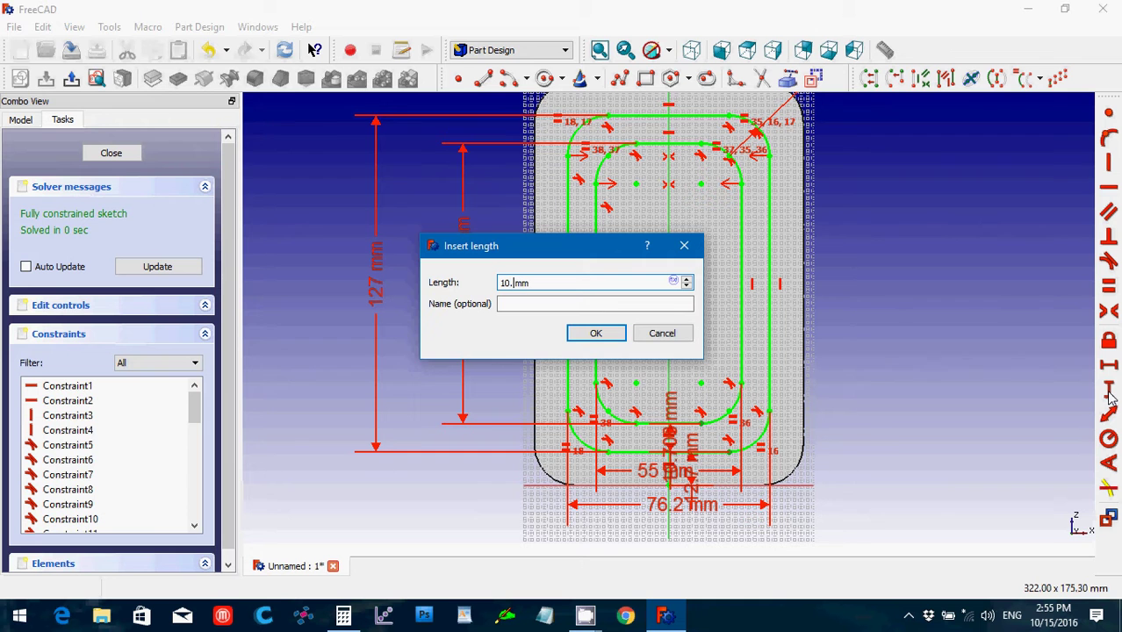
key("Return")
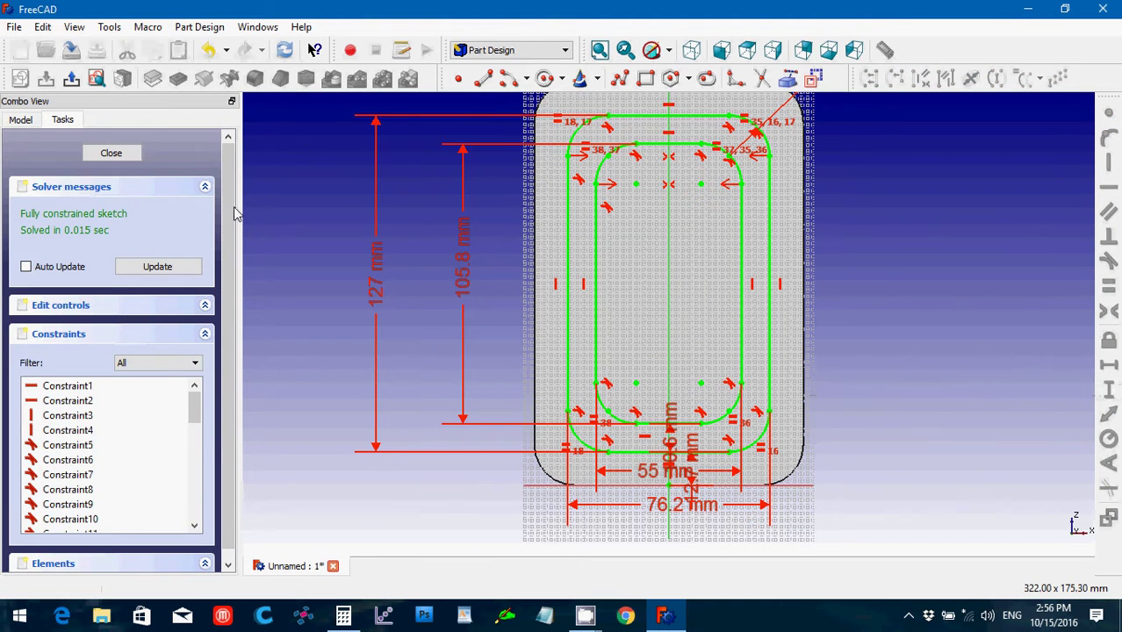
Step: Finish the ring sketch and pocket it to a depth of 2.54 mm
left_click(112, 154)
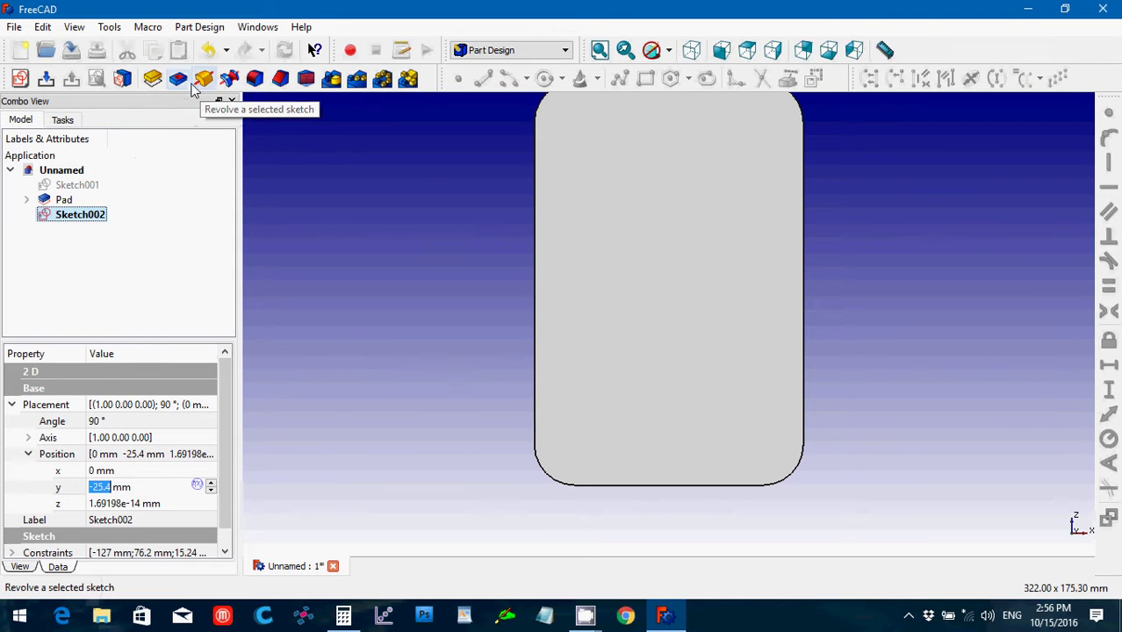
left_click(178, 79)
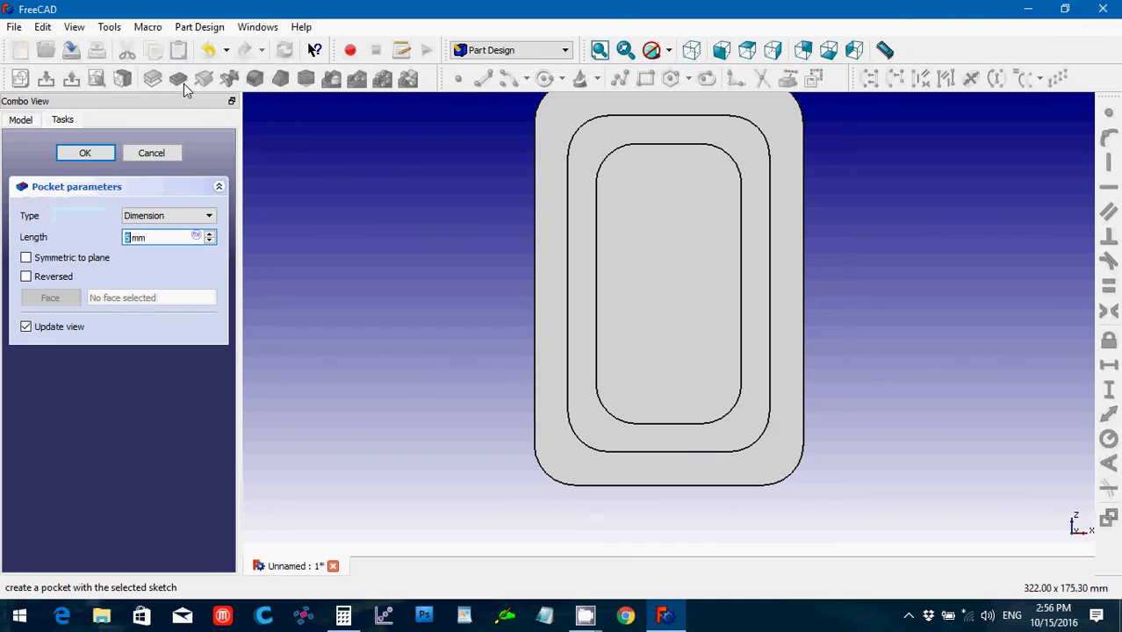
type("2.54")
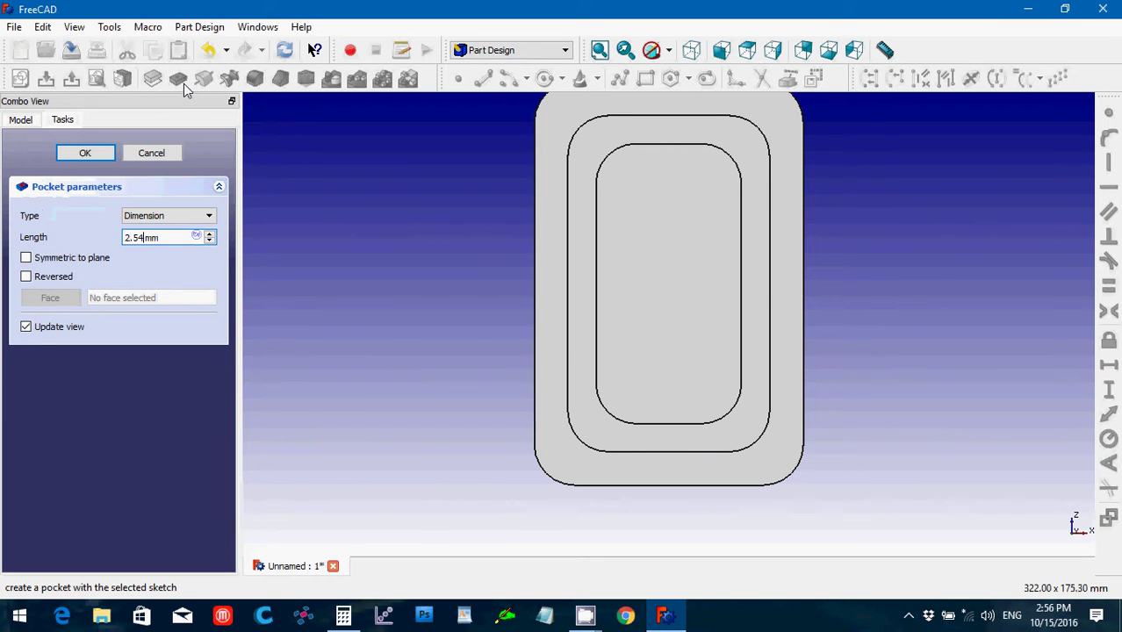
left_click(96, 160)
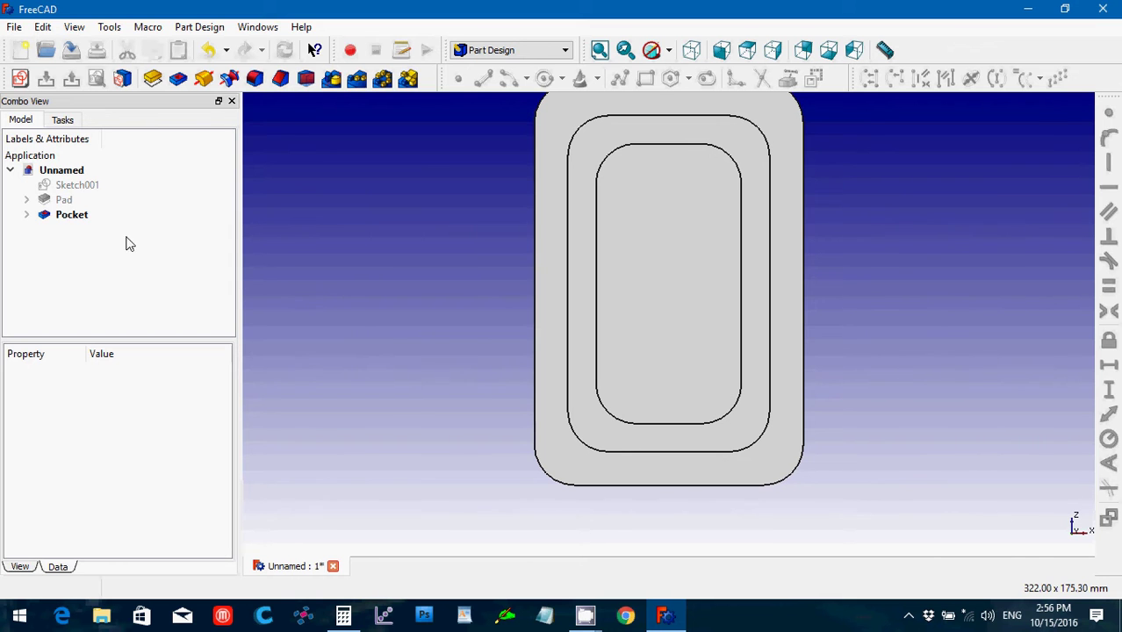
Step: Hide the pocket and open Sketch001 for editing
left_click(79, 186)
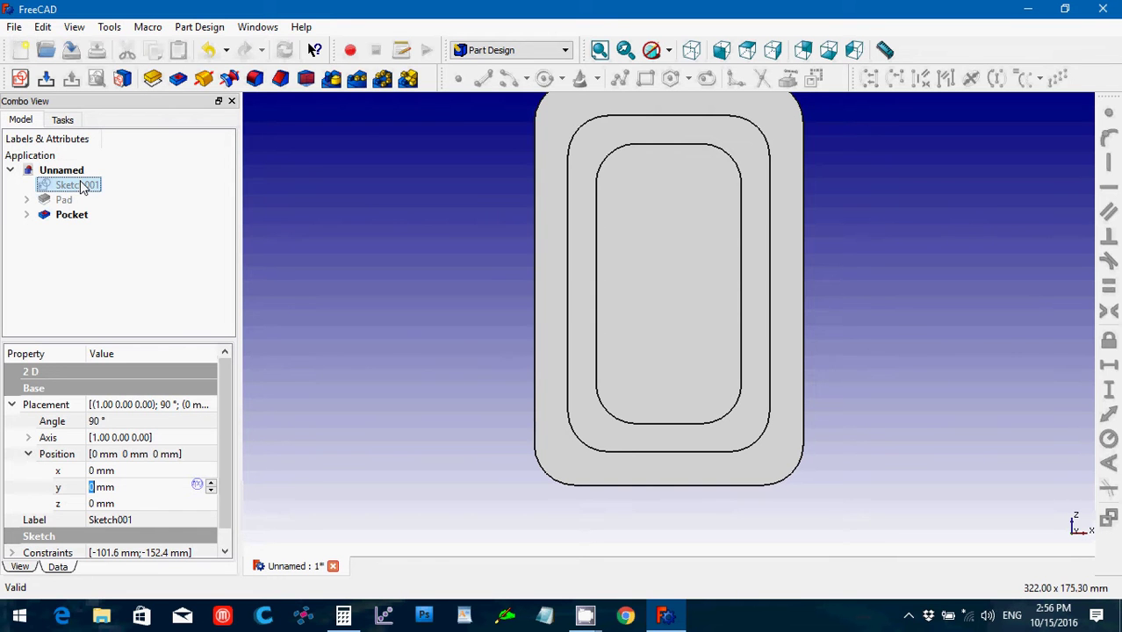
left_click(72, 215)
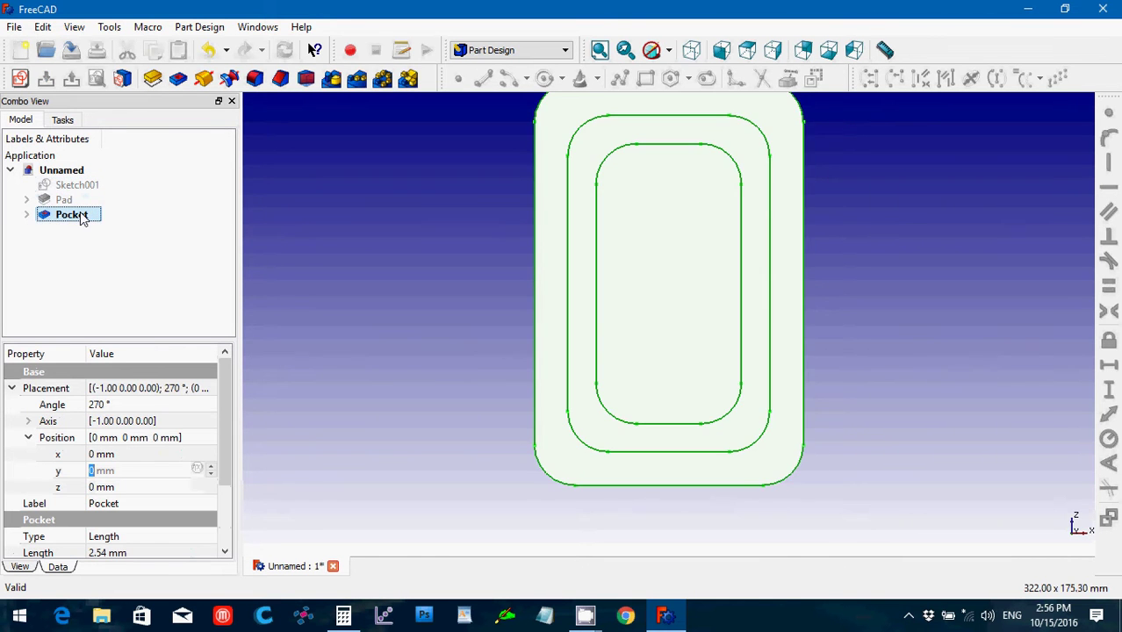
key("space")
left_click(77, 186)
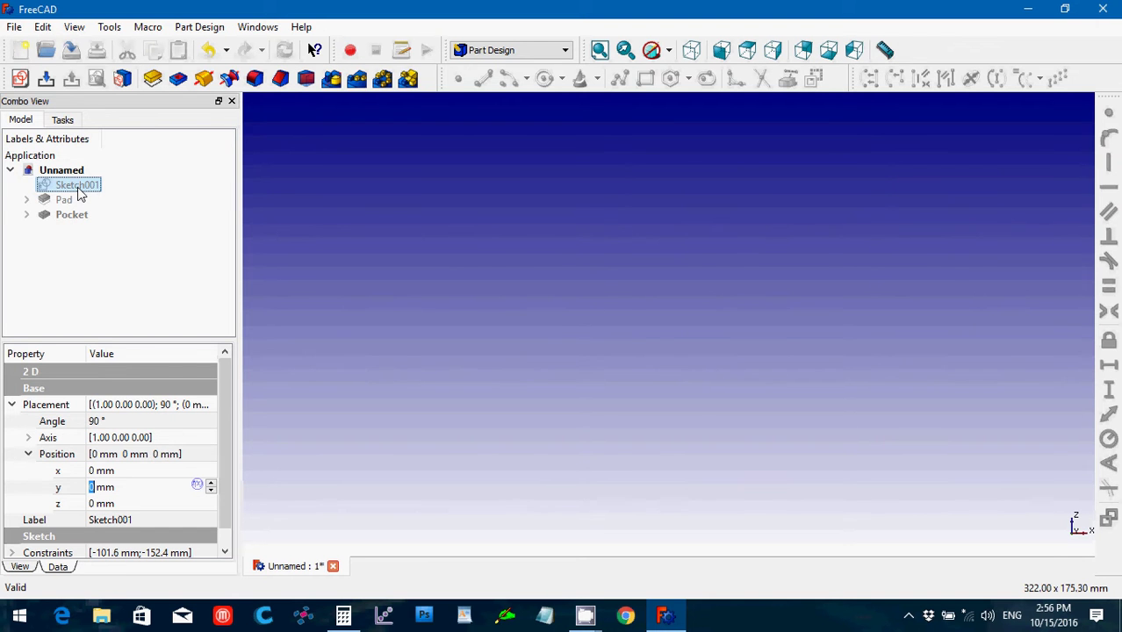
double_click(77, 187)
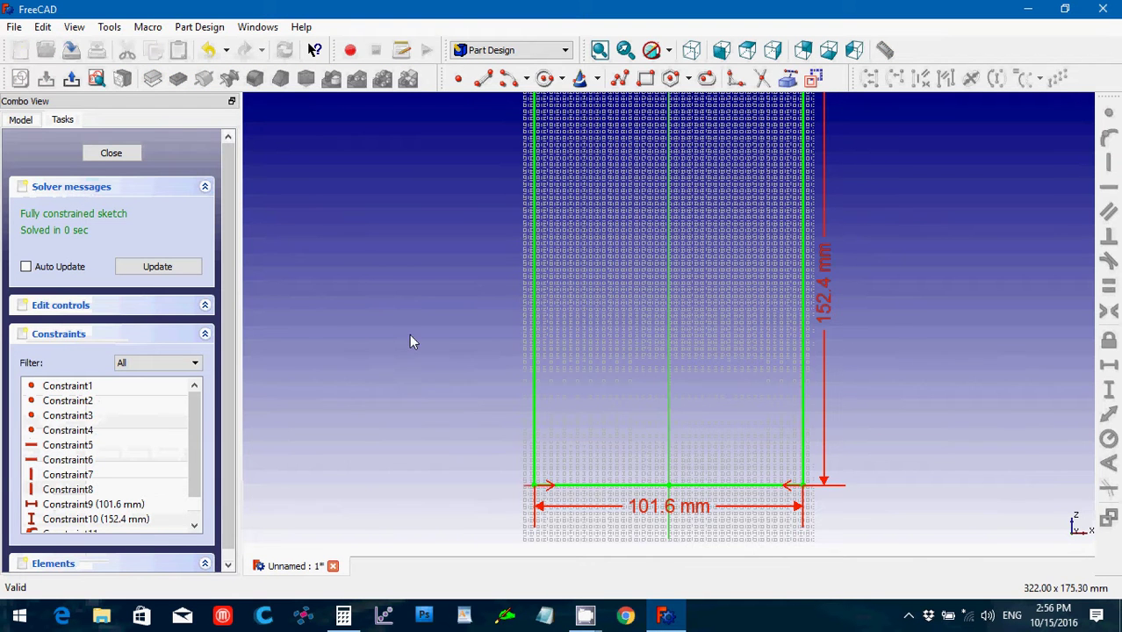
Step: Convert the 101.6 x 152.4 mm rectangle to construction geometry and draw a rectangle about 122 x 66 mm across its middle
mouse_move(520, 120)
left_mouse_down()
mouse_move(654, 214)
mouse_move(829, 308)
mouse_move(838, 496)
mouse_move(849, 494)
left_mouse_up()
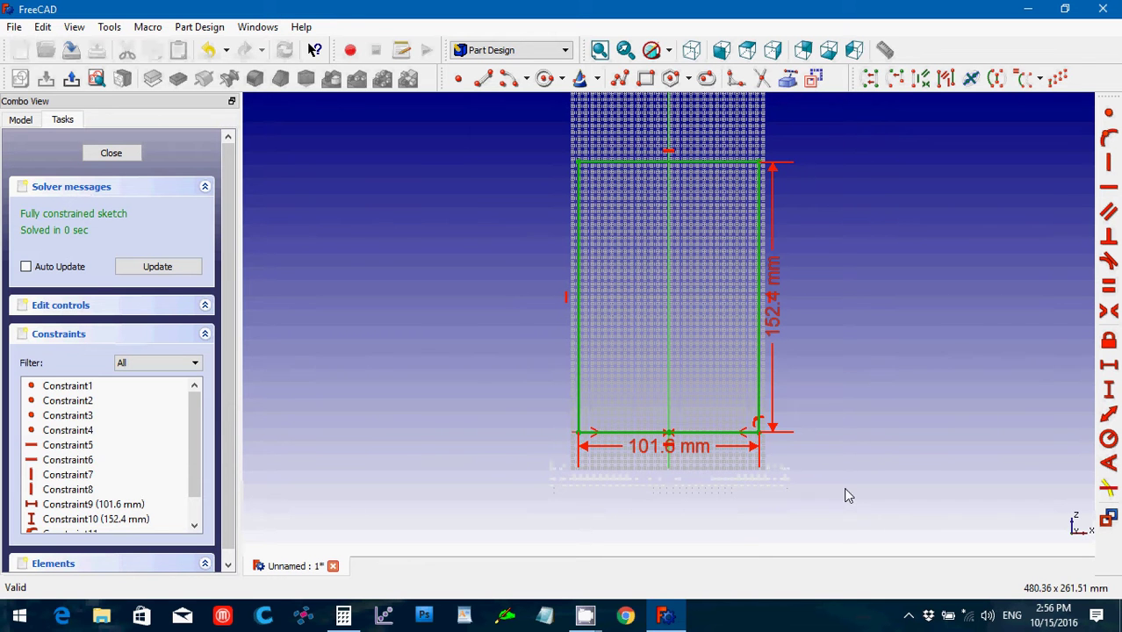
left_click(814, 79)
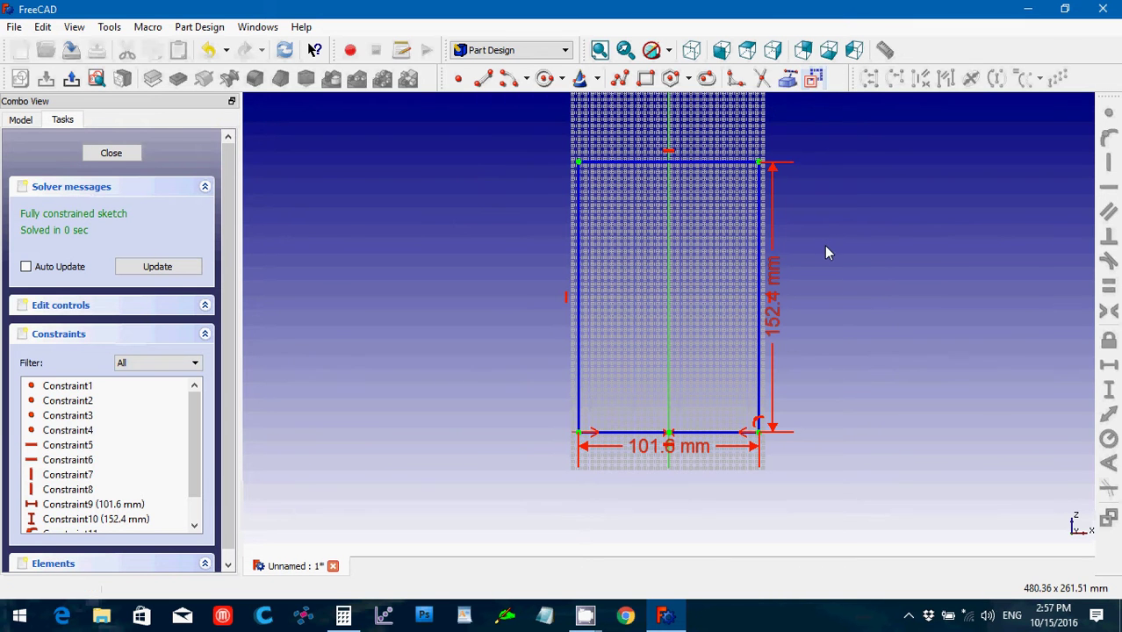
left_click(645, 80)
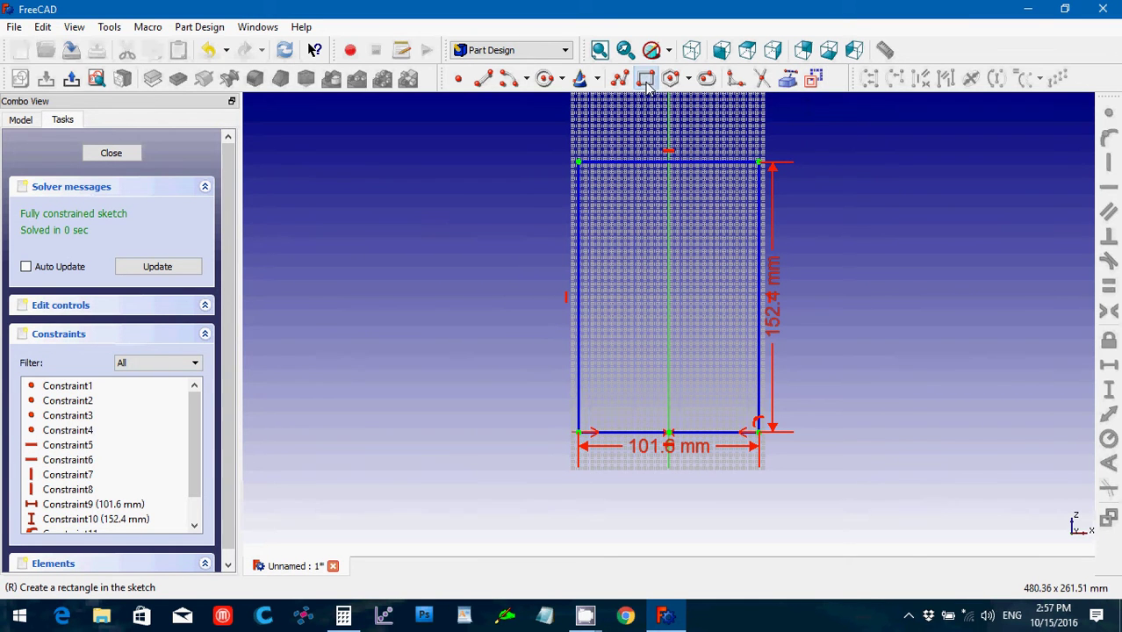
left_click(559, 208)
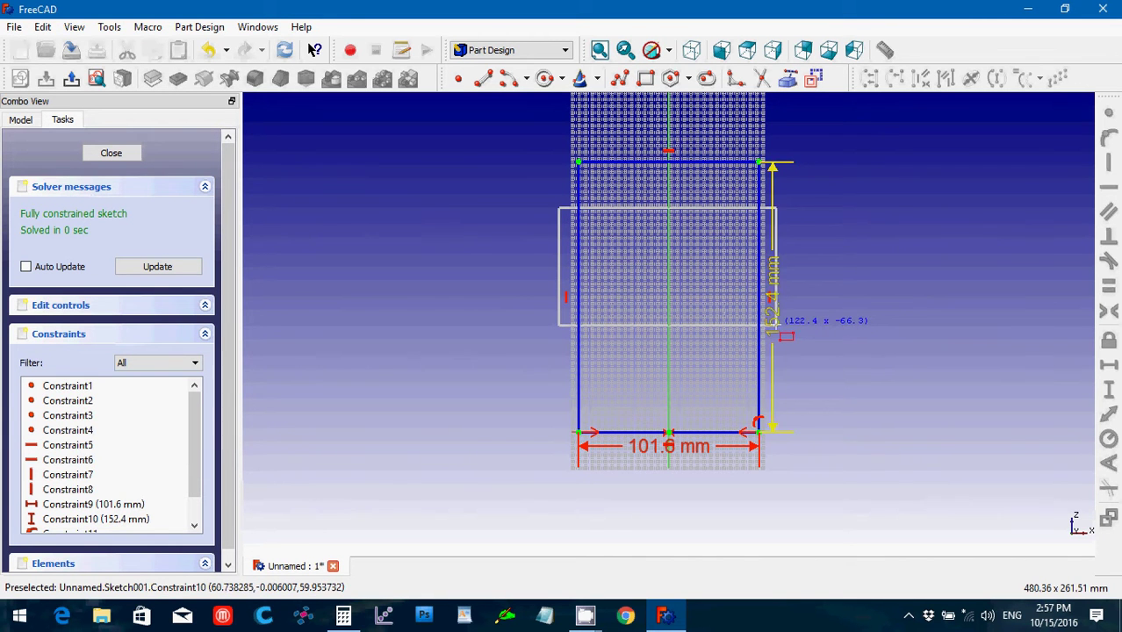
left_click(779, 326)
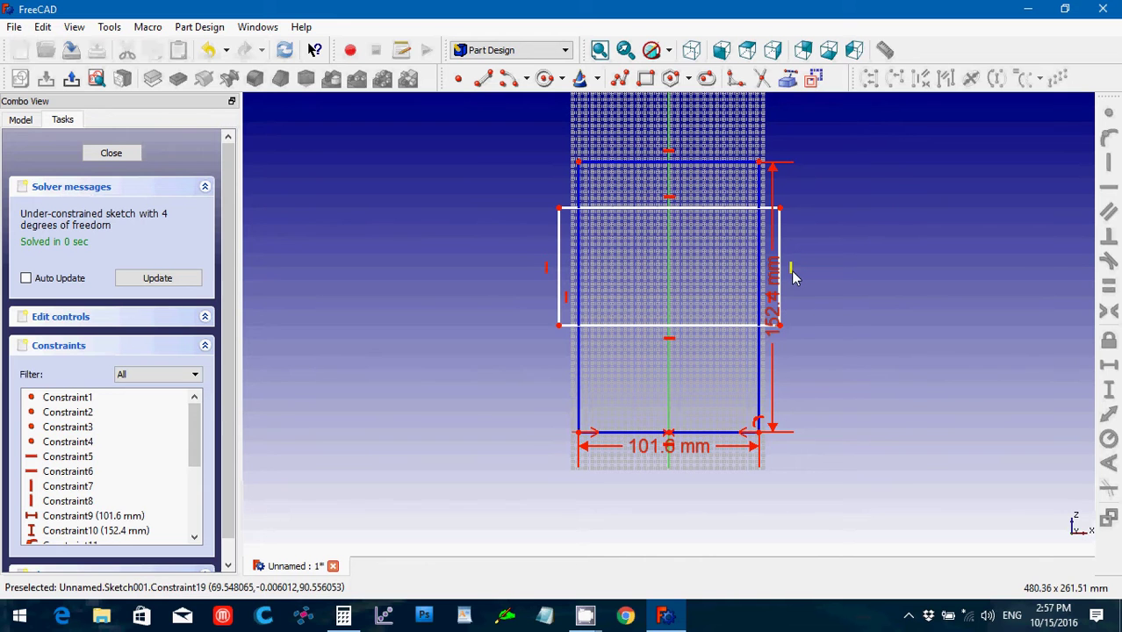
Step: Delete the horizontal constraints on the new rectangle's upper and lower edges
left_click(667, 204)
key("Delete")
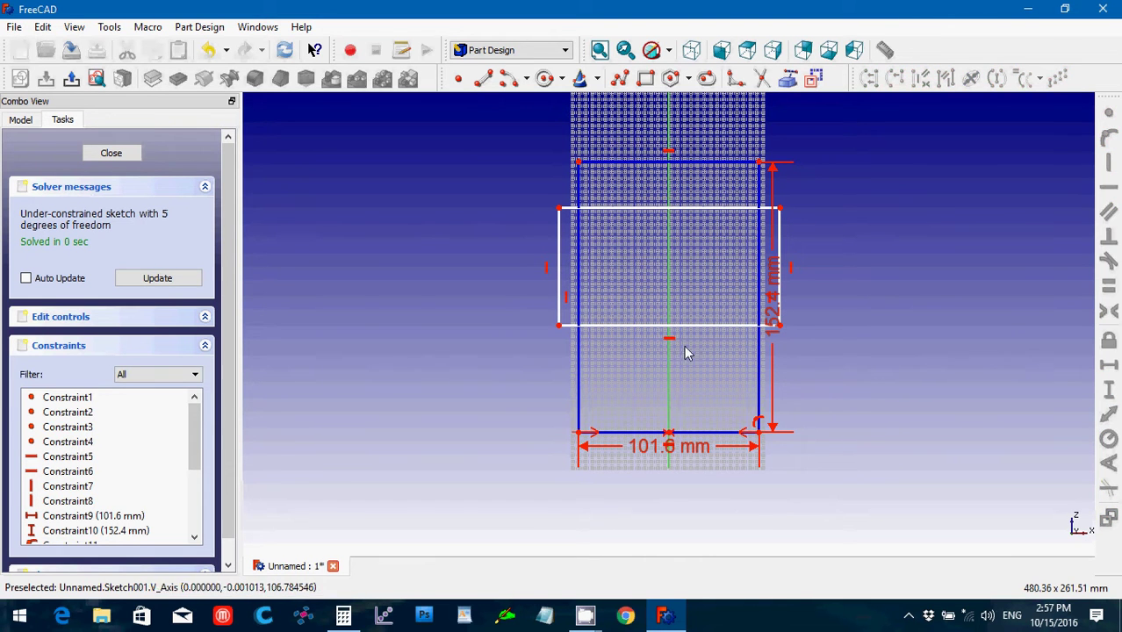
left_click(666, 343)
key("Delete")
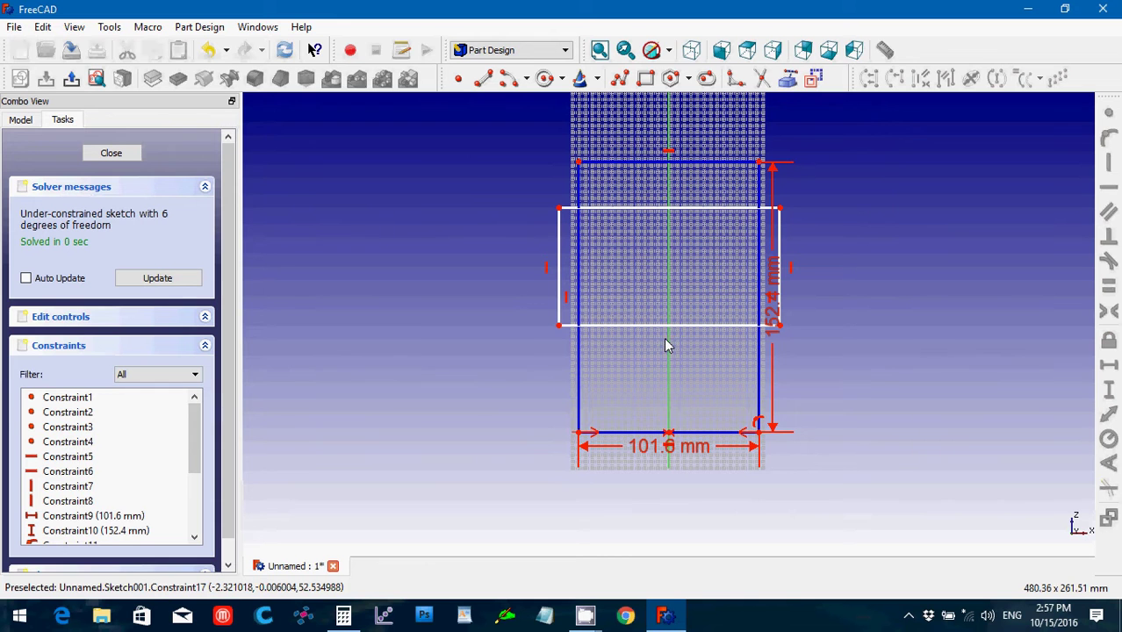
Step: Set the angle between the new rectangle's left and lower edges to 110° and make its upper edge parallel to the lower one
left_click(561, 289)
left_click(606, 325)
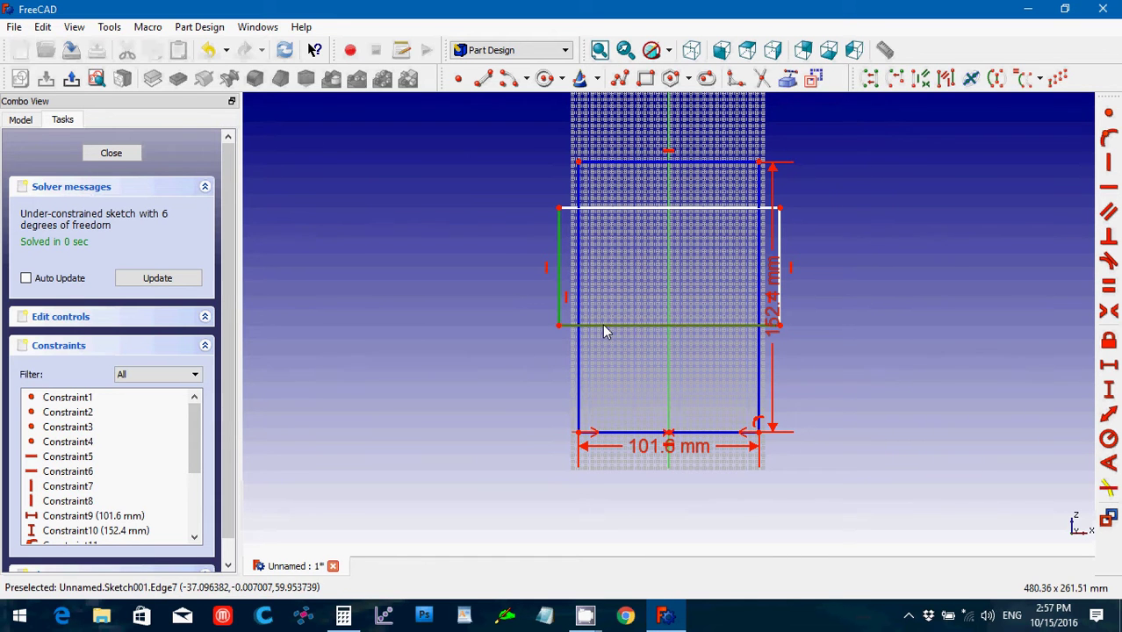
left_click(1108, 464)
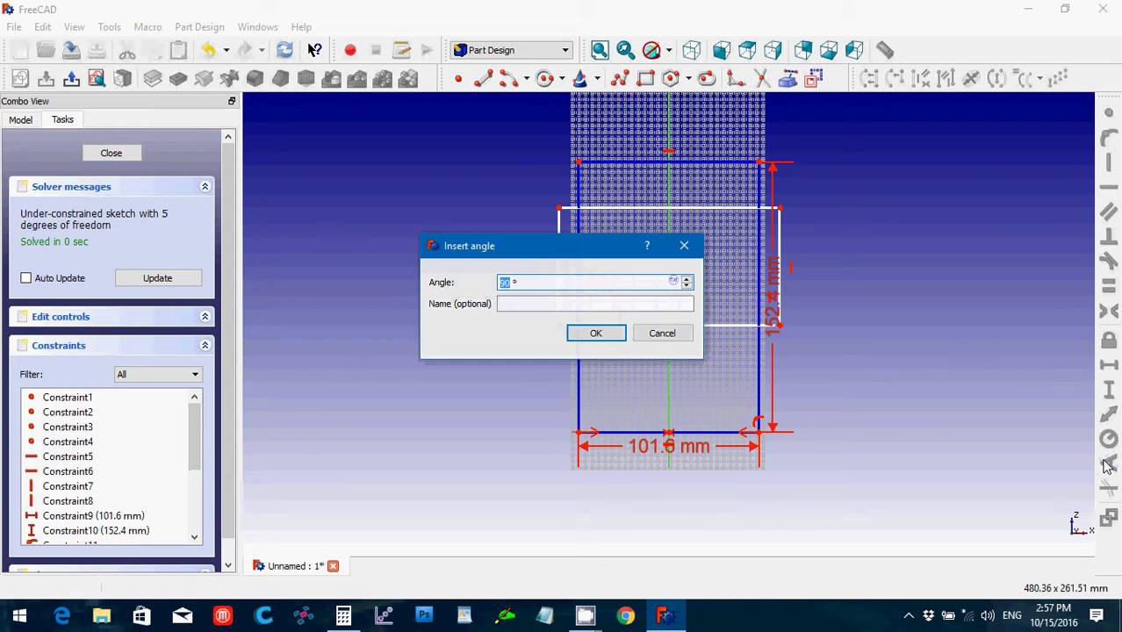
type("110")
key("Return")
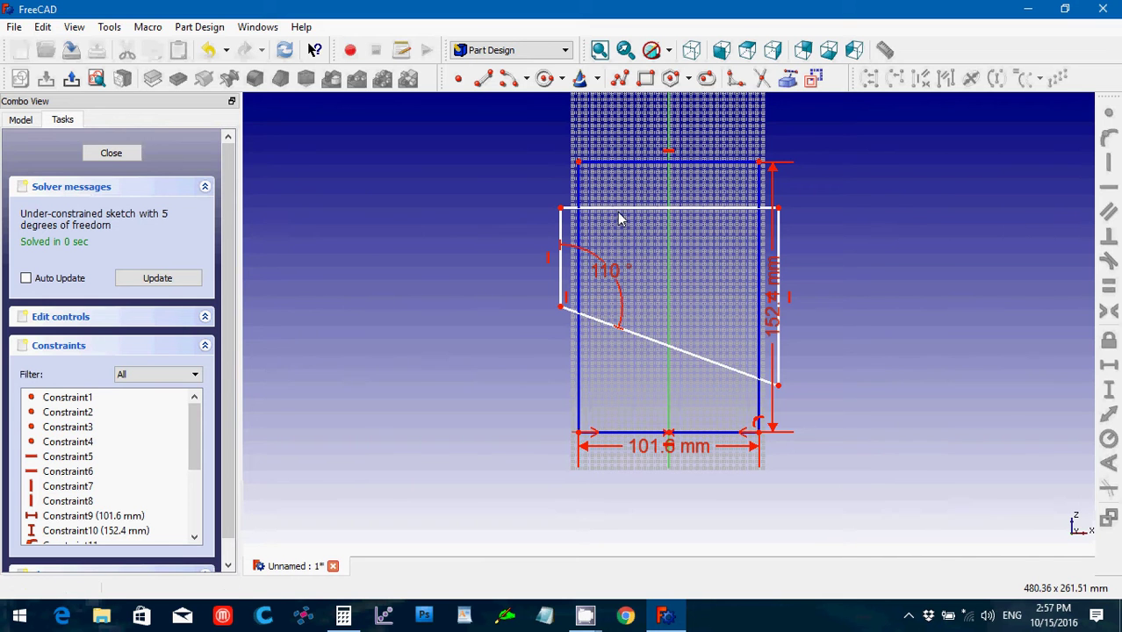
left_click(650, 343)
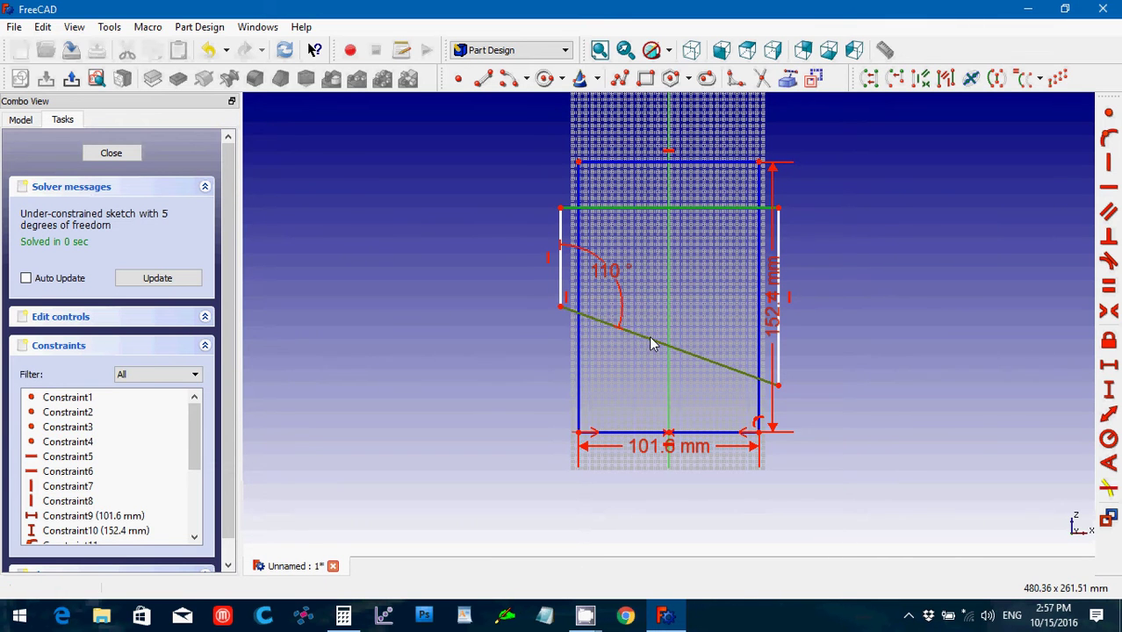
left_click(1109, 215)
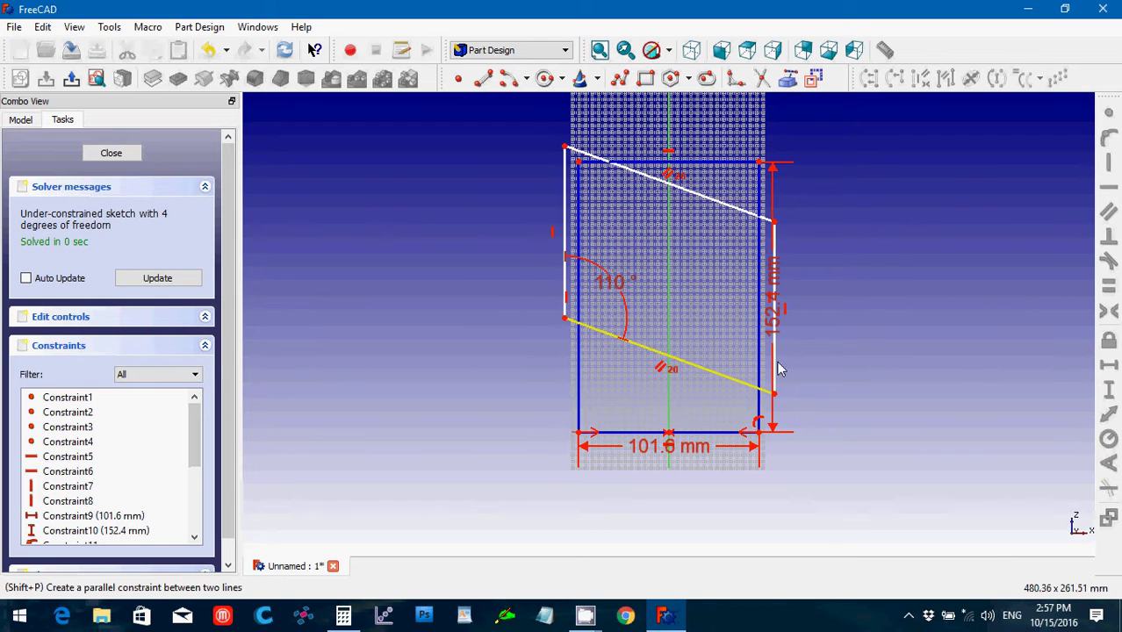
Step: Constrain the parallelogram's left edge to a vertical length of 50.8 mm
left_click(564, 245)
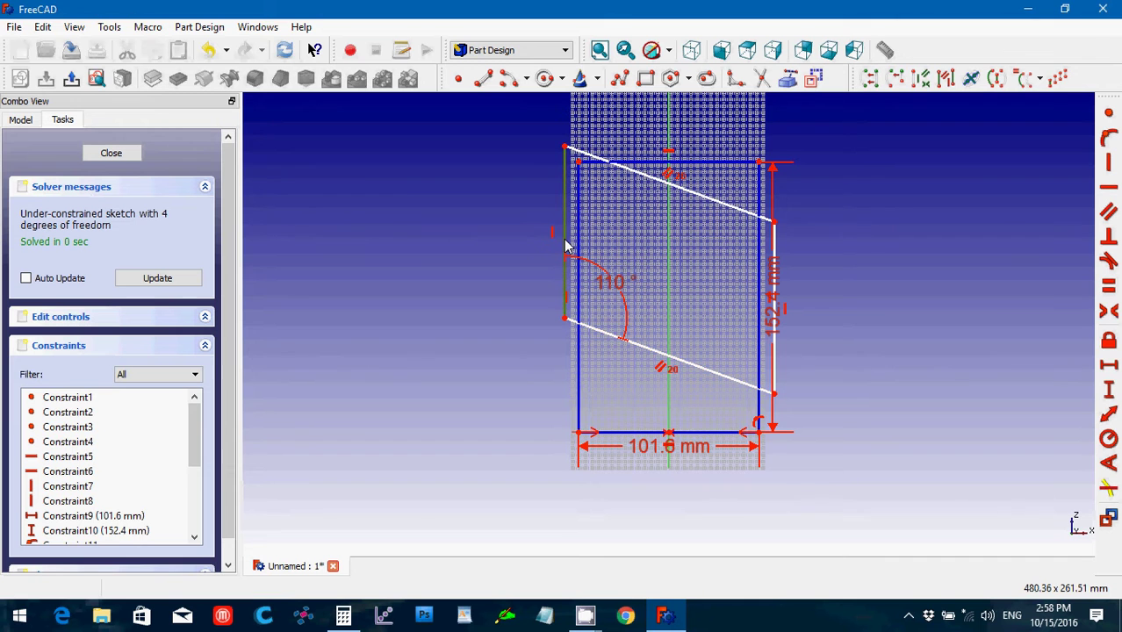
left_click(1108, 392)
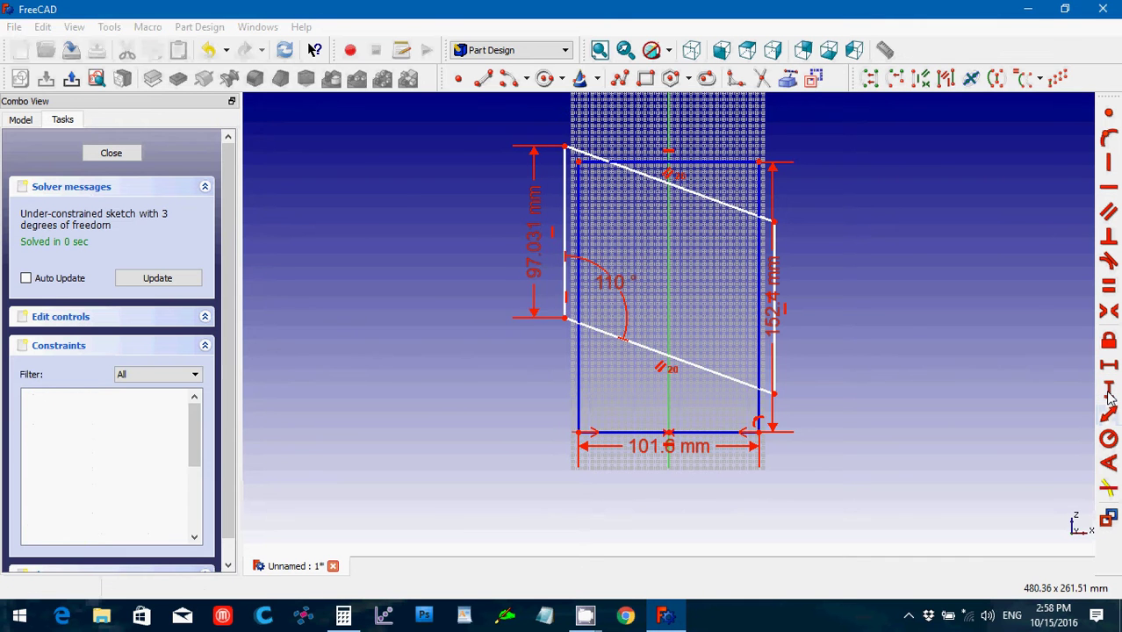
type("50.")
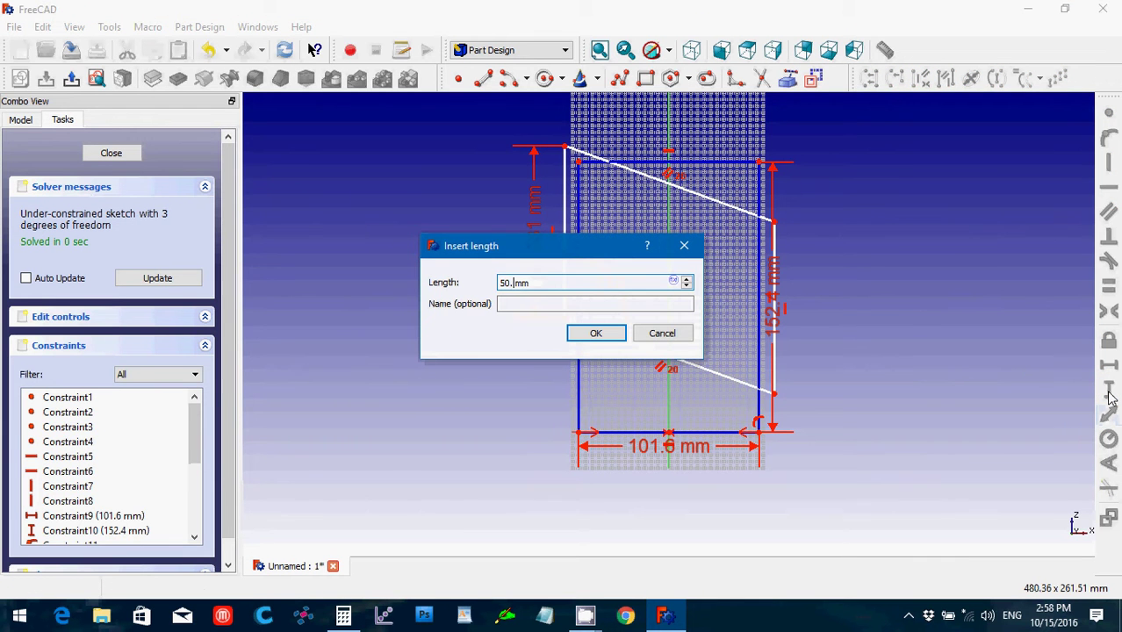
type("8")
key("Return")
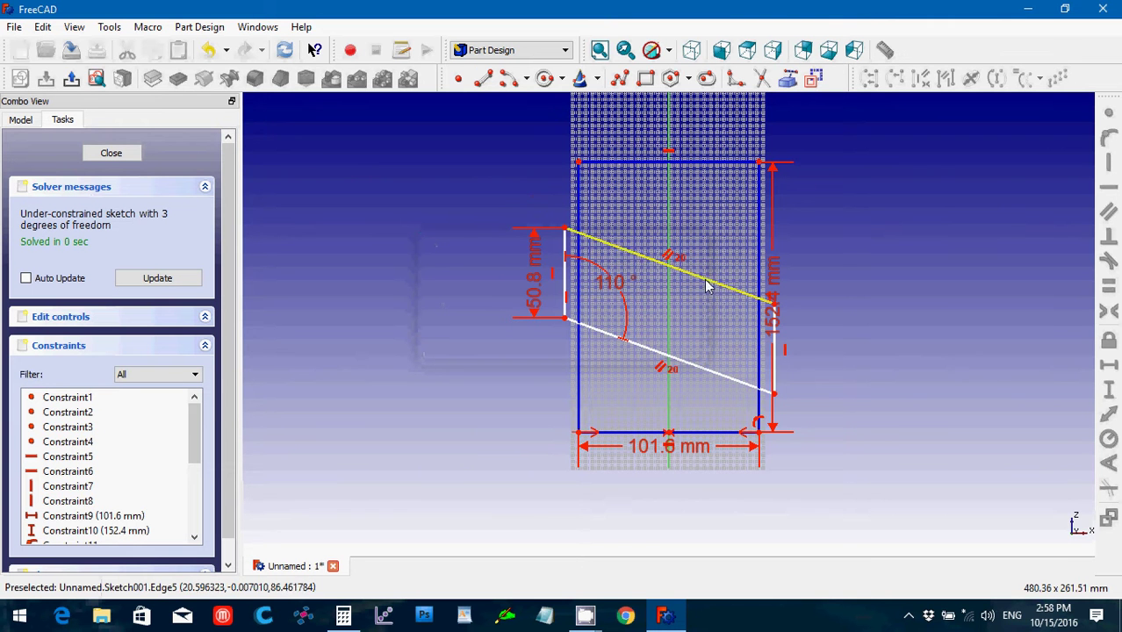
Step: Shift the parallelogram down until its lower slanted edge crosses the construction rectangle's bottom edge
scroll(748, 449, "up", 1)
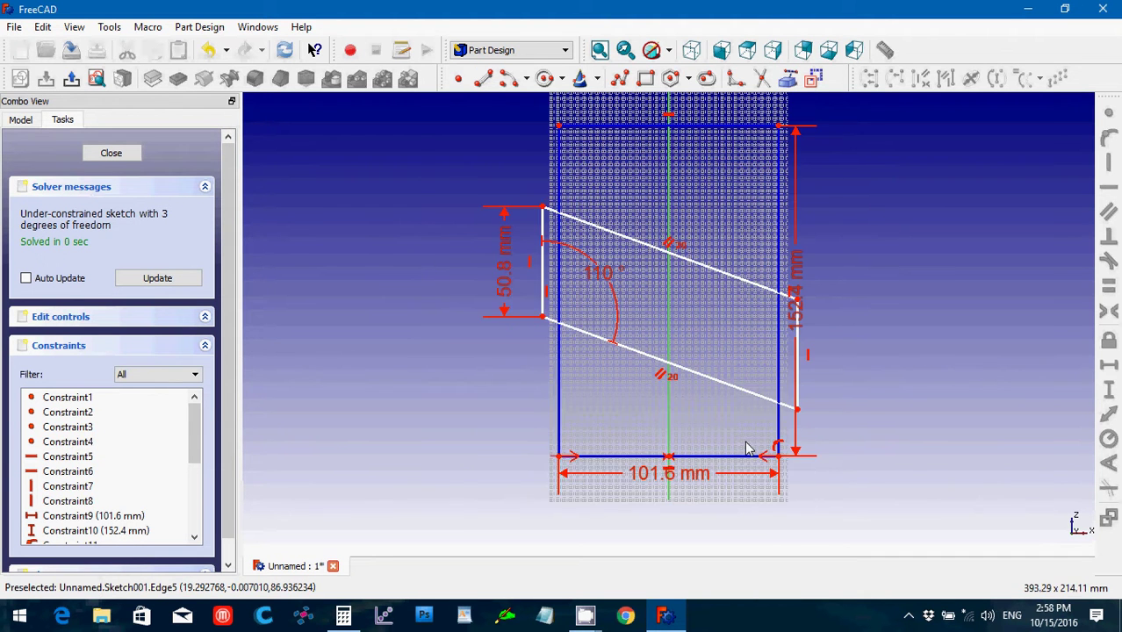
scroll(748, 449, "up", 1)
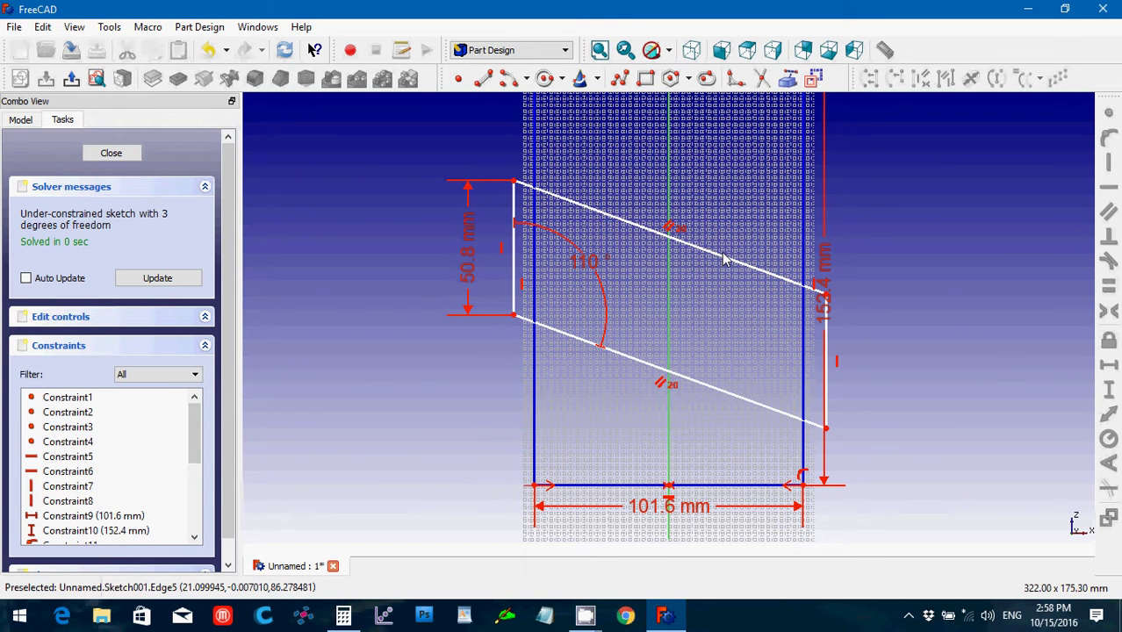
left_click_drag(724, 261, 724, 342)
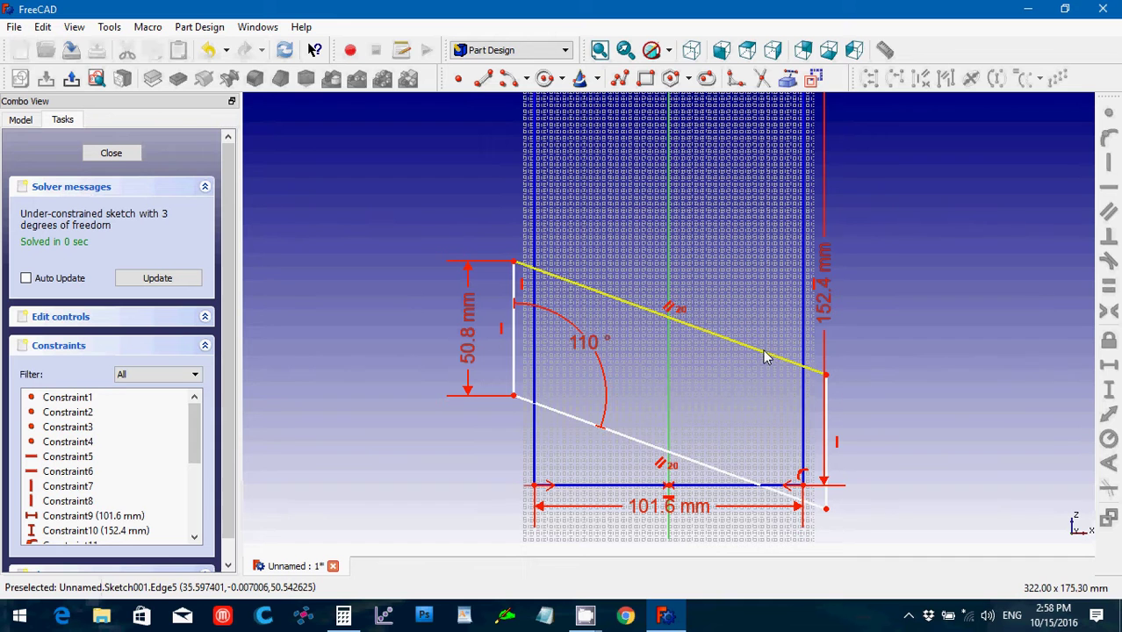
left_click_drag(765, 357, 766, 368)
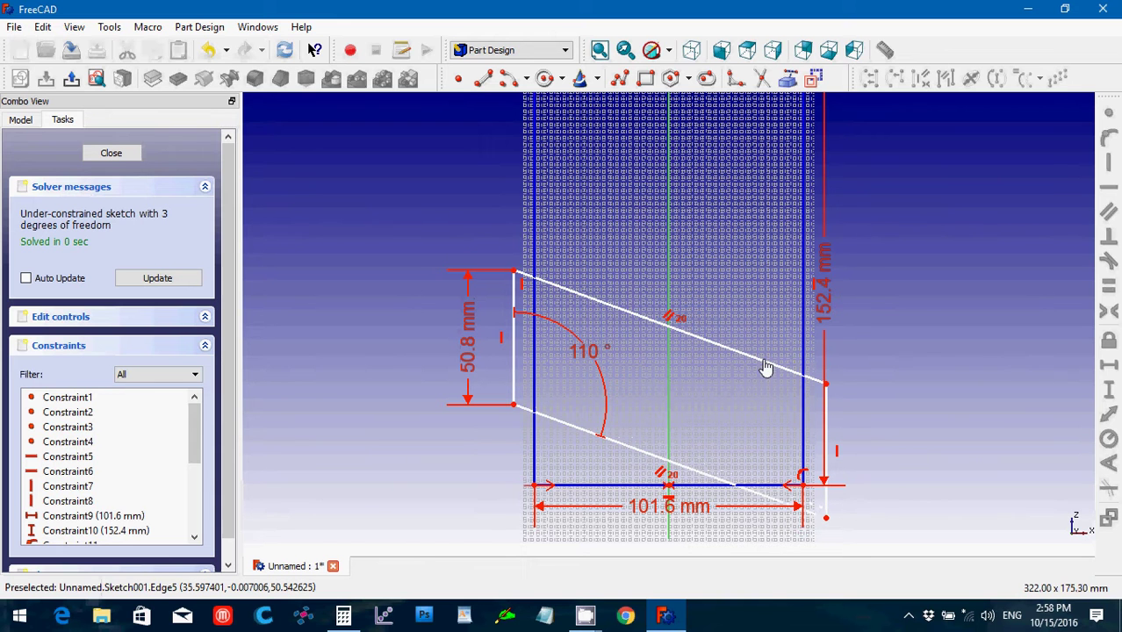
Step: Try to apply a point-on-object constraint between the parallelogram's lower slanted edge and the construction rectangle's bottom edge
left_click(716, 478)
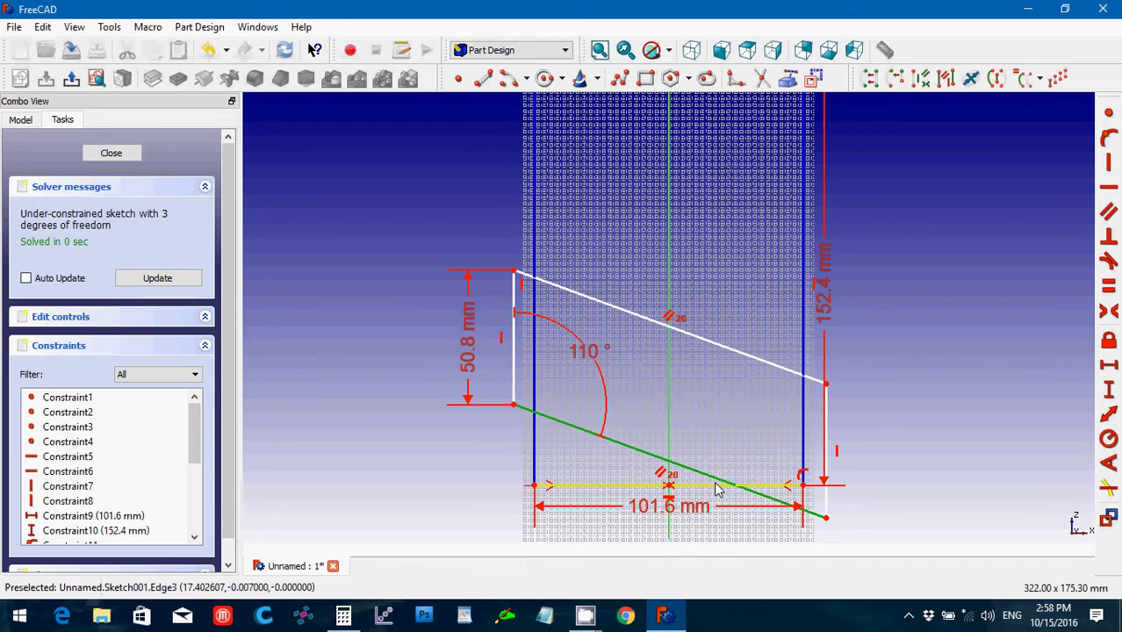
left_click(715, 483)
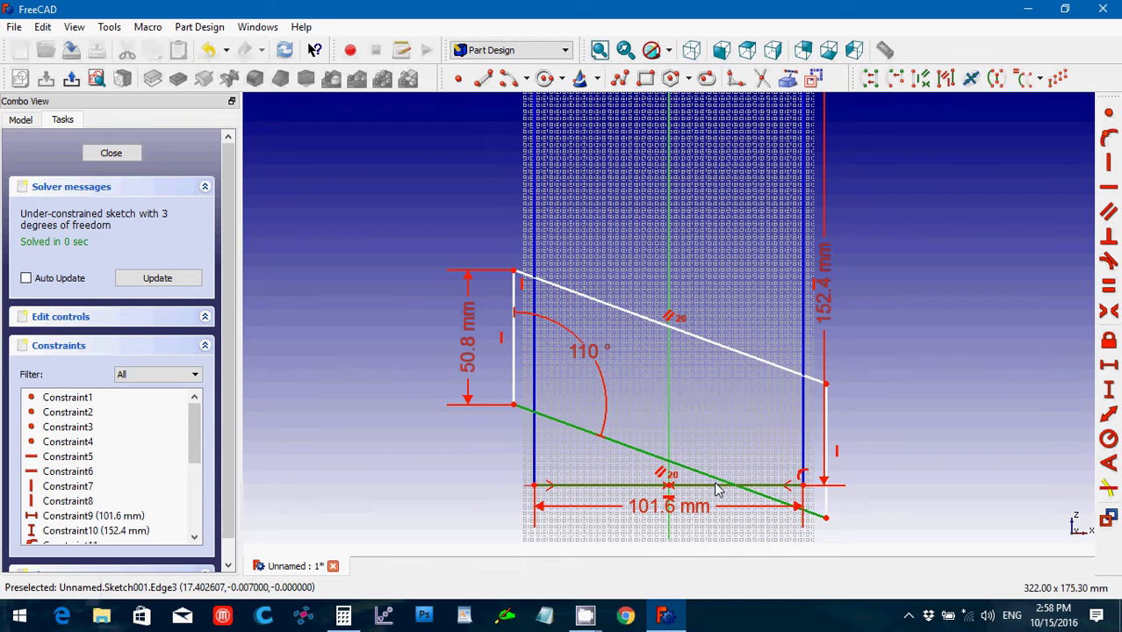
left_click(1108, 141)
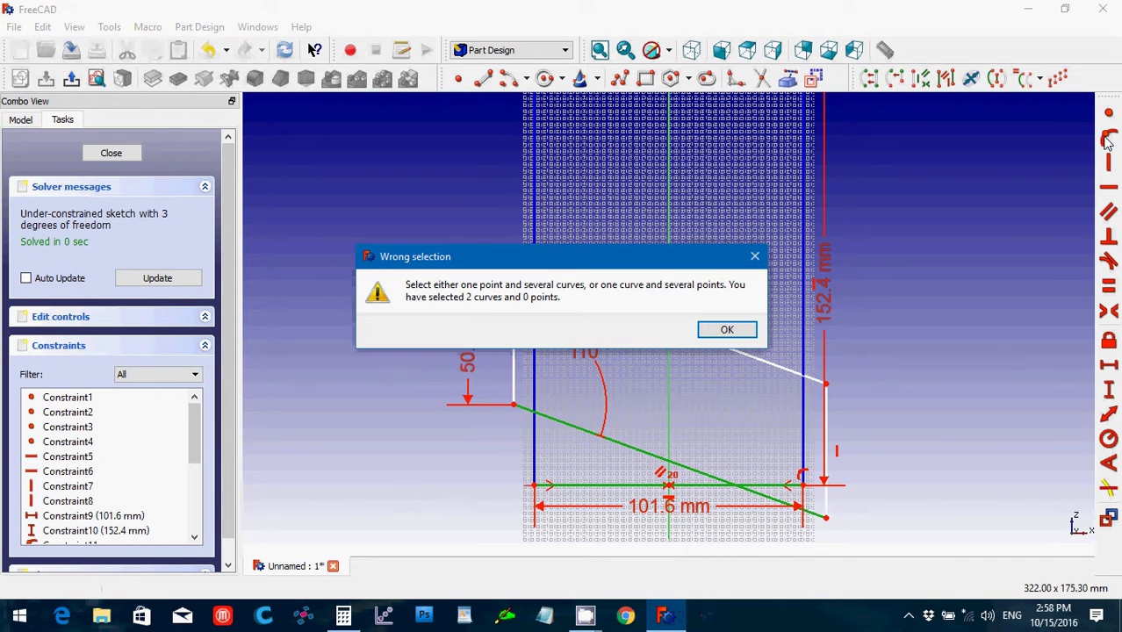
left_click(726, 330)
left_click(973, 379)
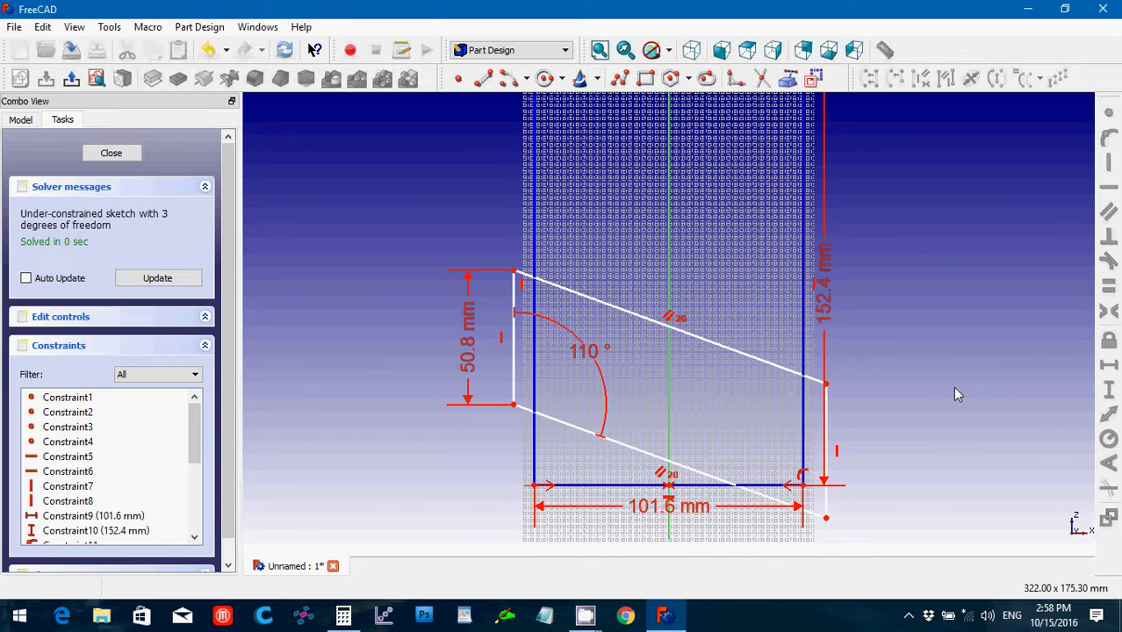
Step: Delete the horizontal bottom edge of the construction rectangle
scroll(956, 395, "up", 1)
key("Up")
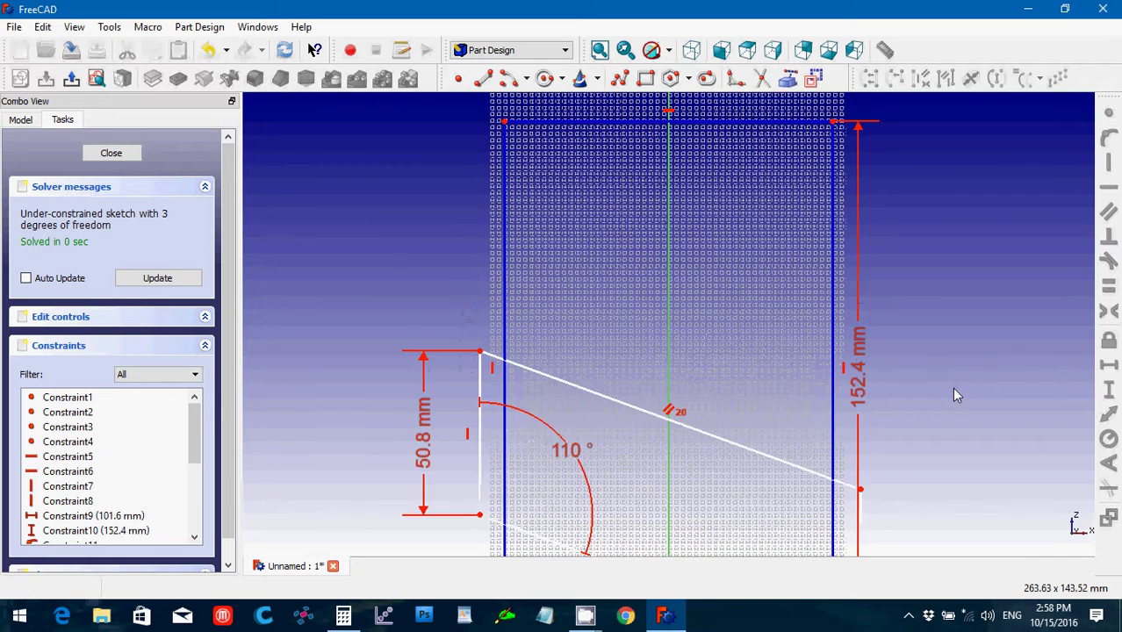
key("Down")
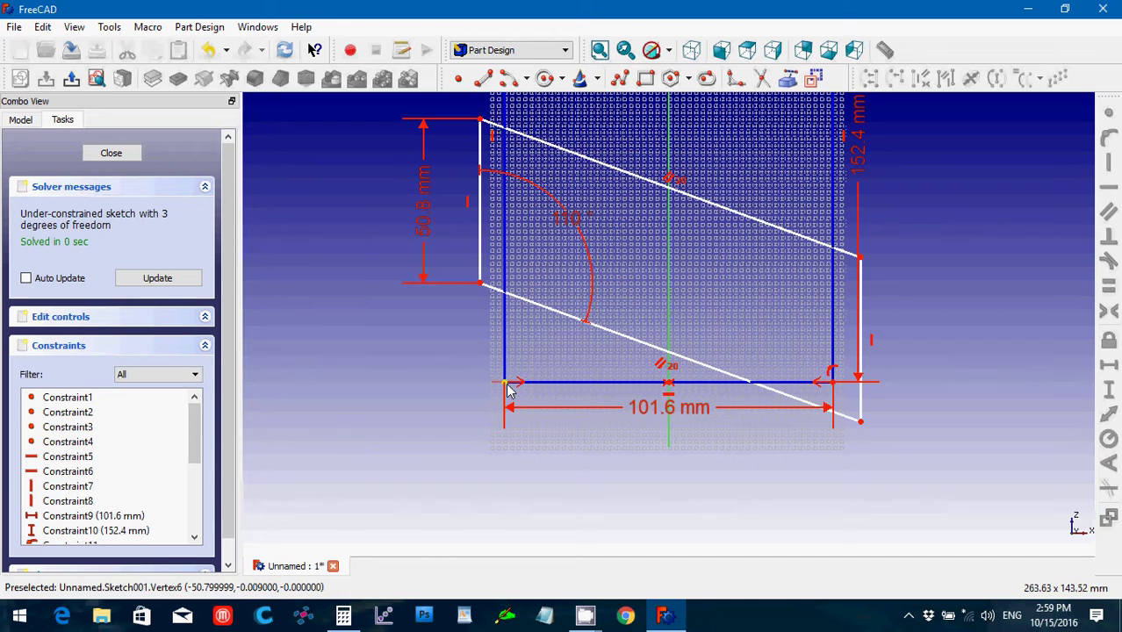
left_click(632, 407)
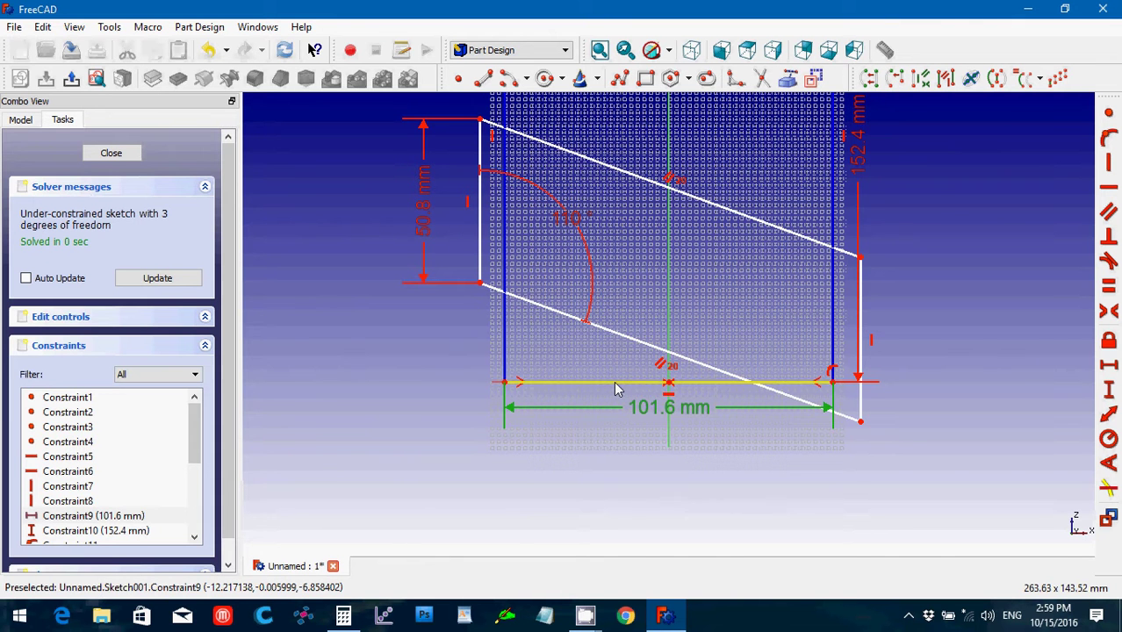
left_click(614, 383)
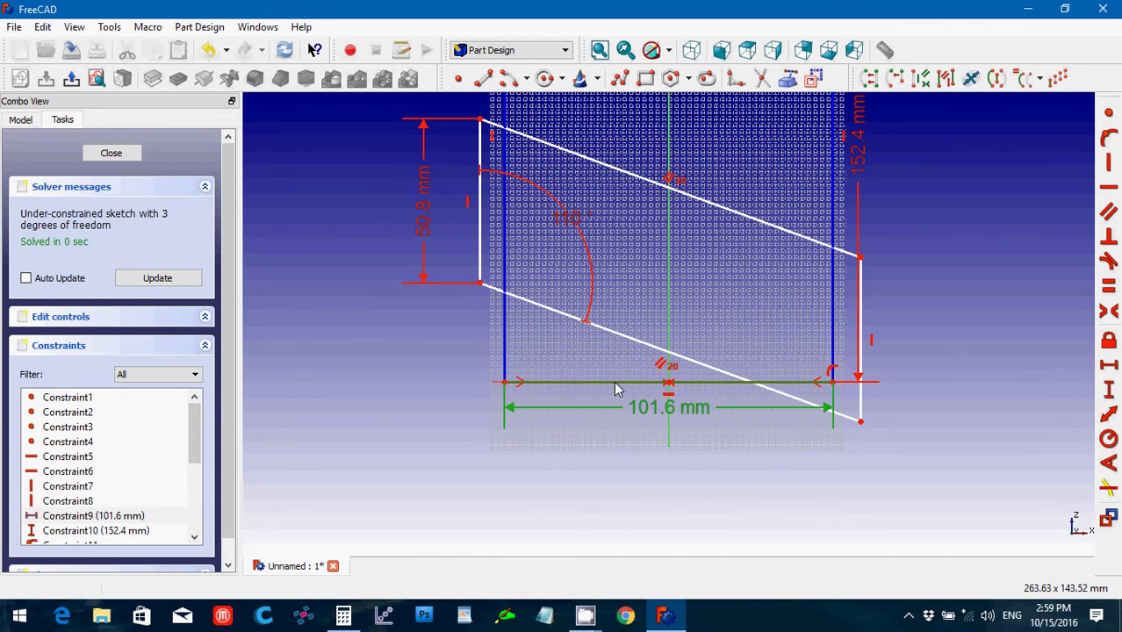
key("Delete")
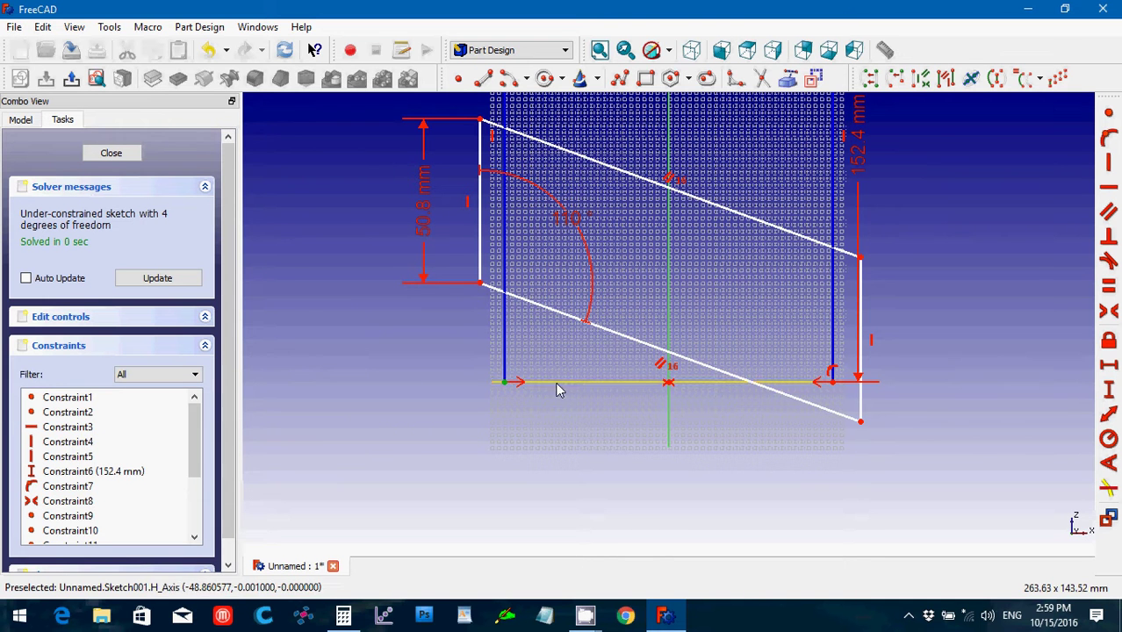
Step: Constrain the horizontal distance between the construction side lines' lower endpoints to 101.6 mm and place the dimension below the sketch
left_click(832, 381)
left_click(1108, 365)
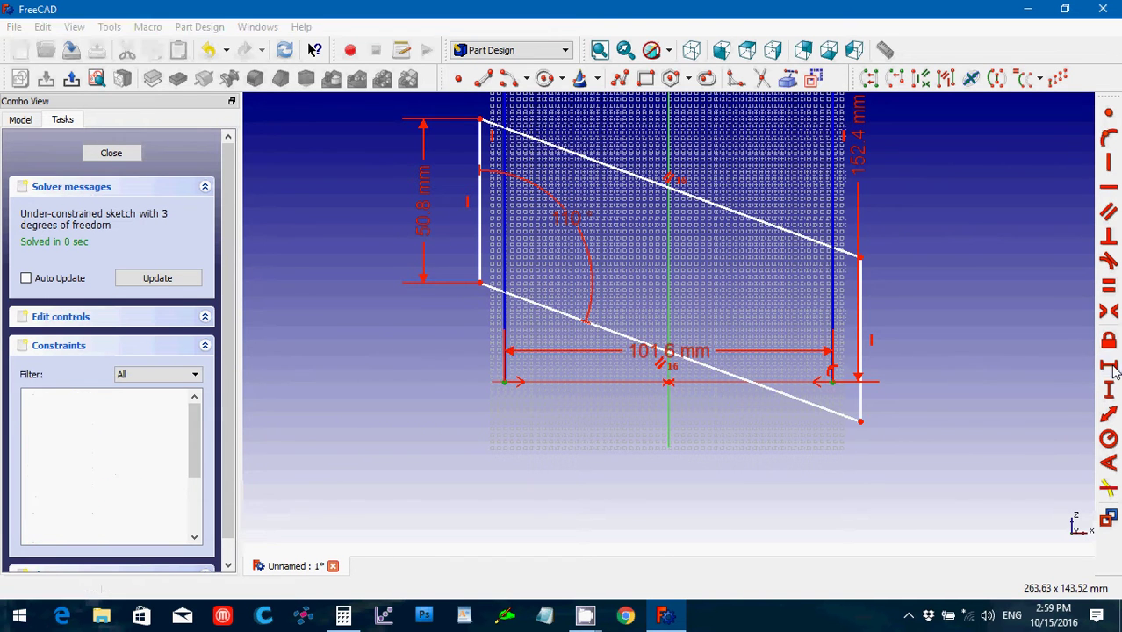
left_click(595, 336)
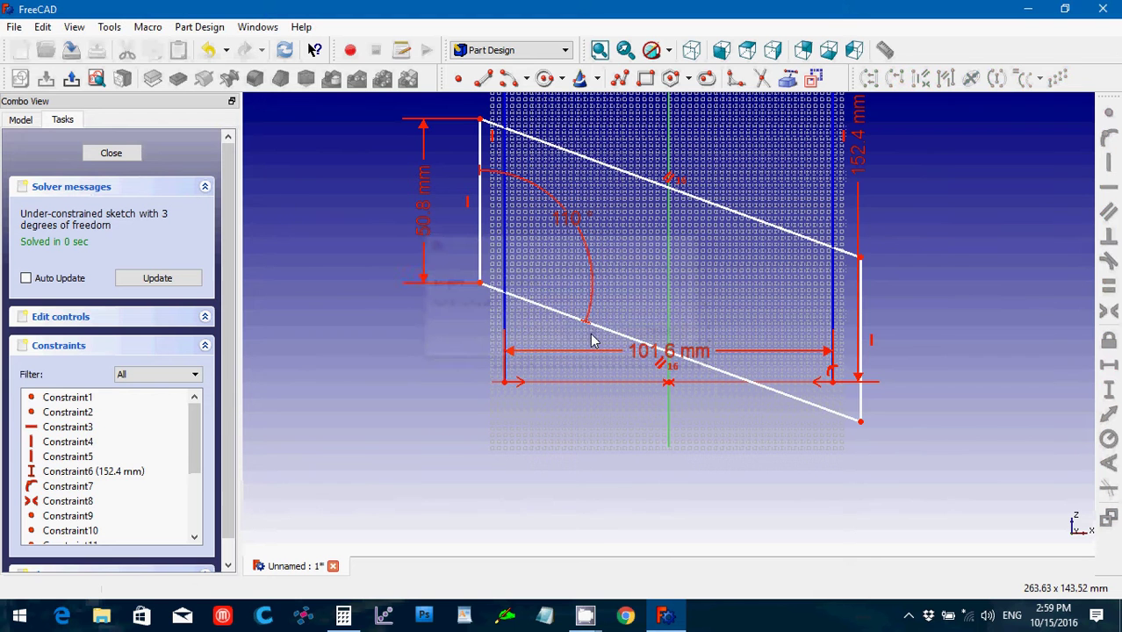
left_click_drag(639, 367, 660, 462)
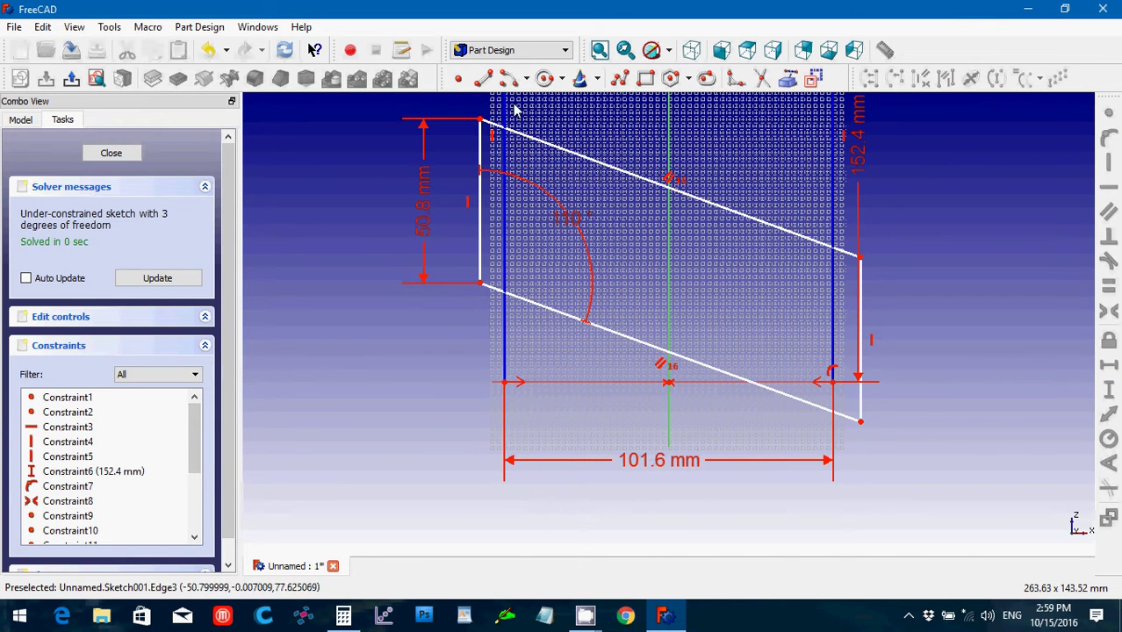
Step: Draw a short line from near the construction rectangle's lower-right corner to the lower slanted edge and constrain it horizontal
left_click(486, 83)
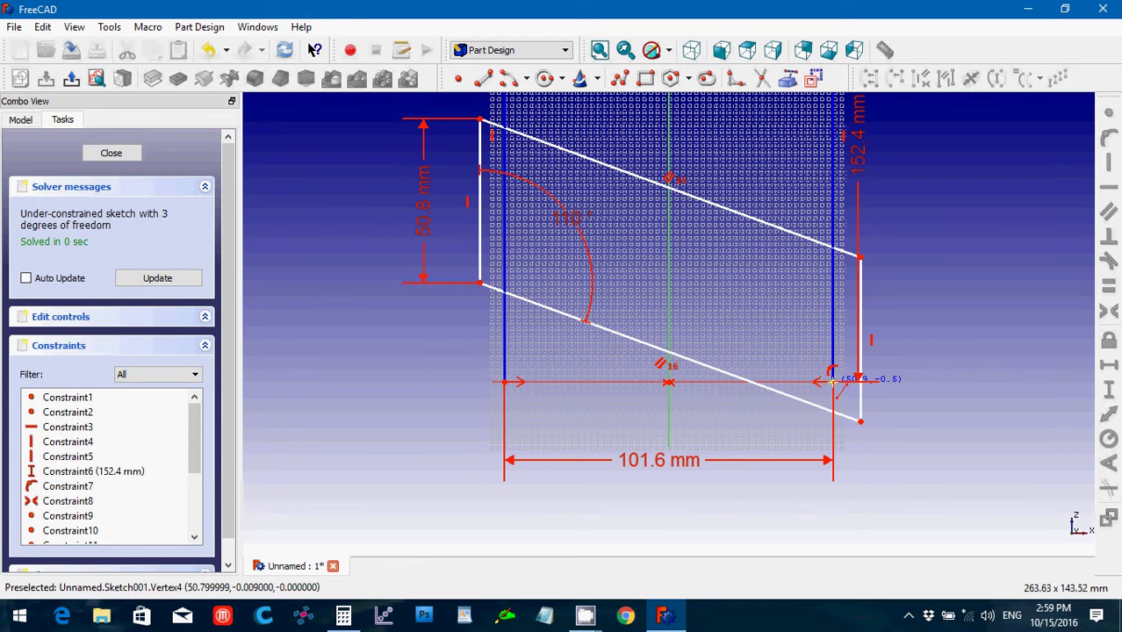
left_click(832, 381)
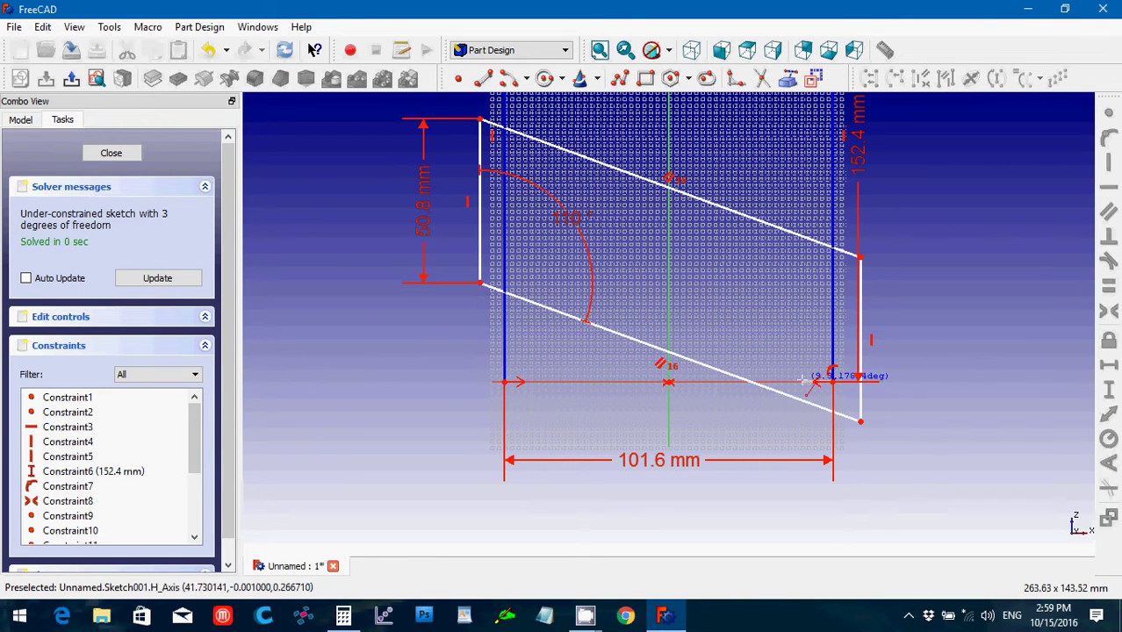
left_click(757, 384)
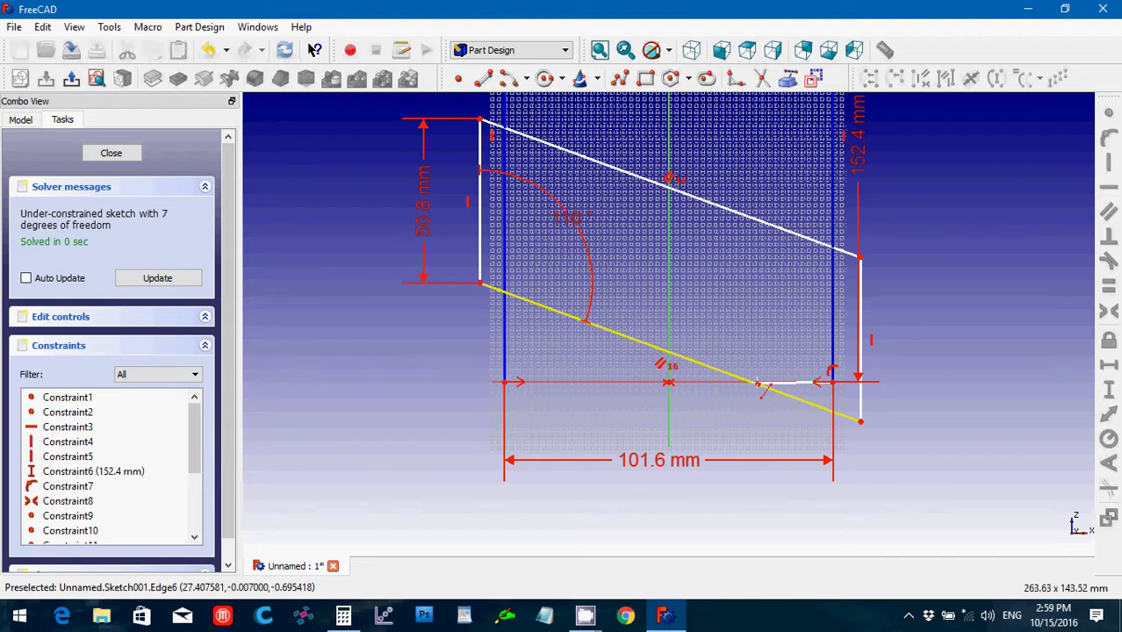
left_click(790, 383)
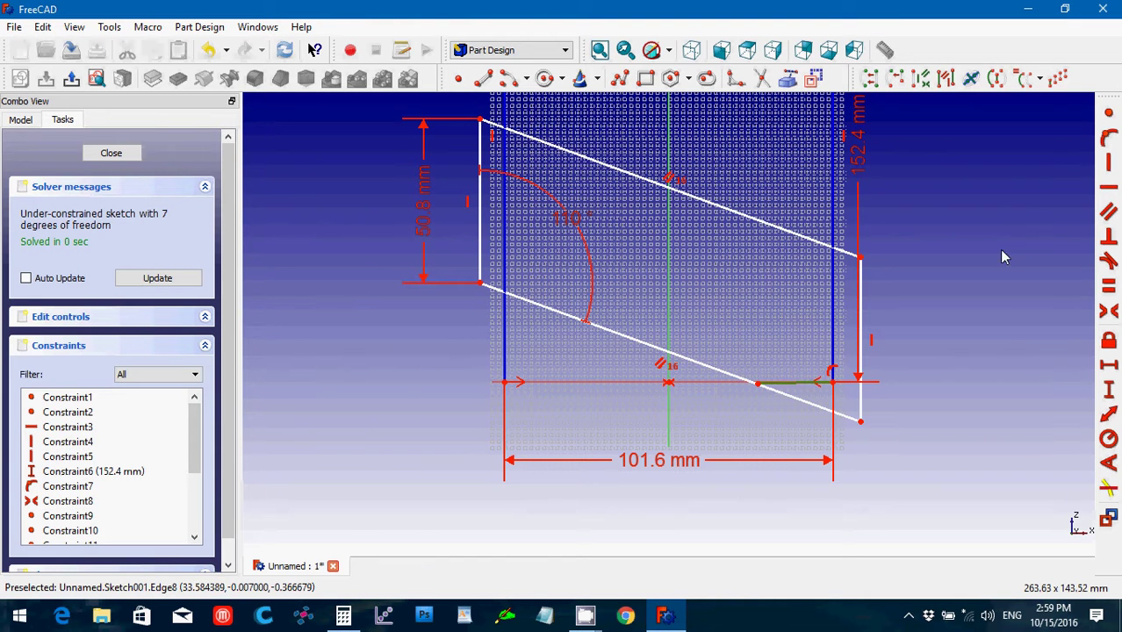
left_click(1111, 189)
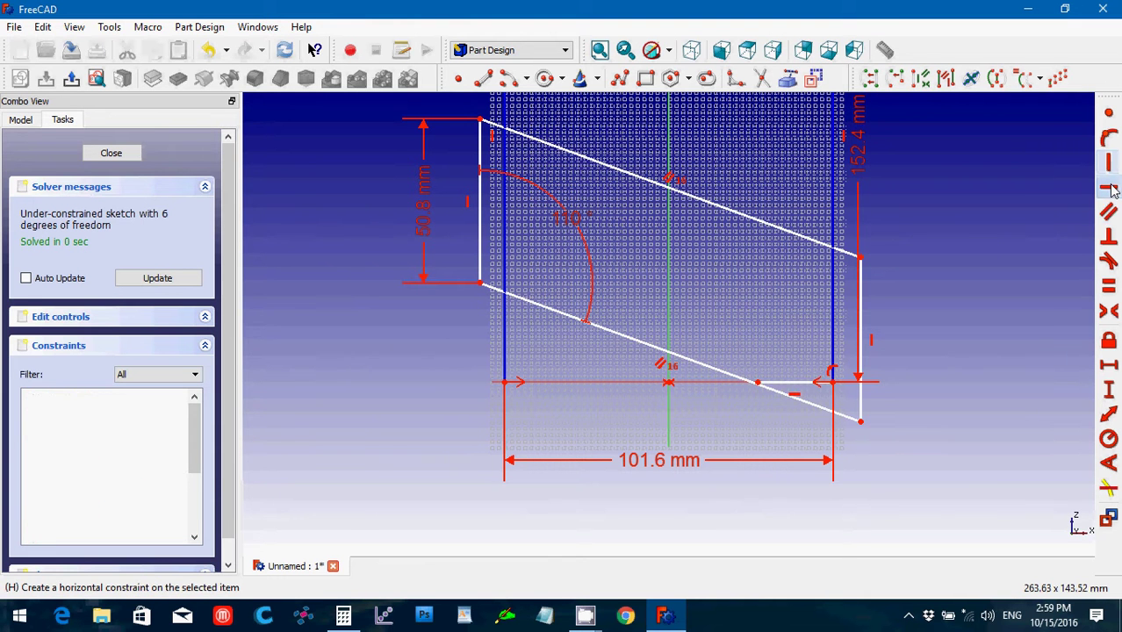
Step: Constrain the short horizontal line's length to 16.51 mm
left_click(782, 383)
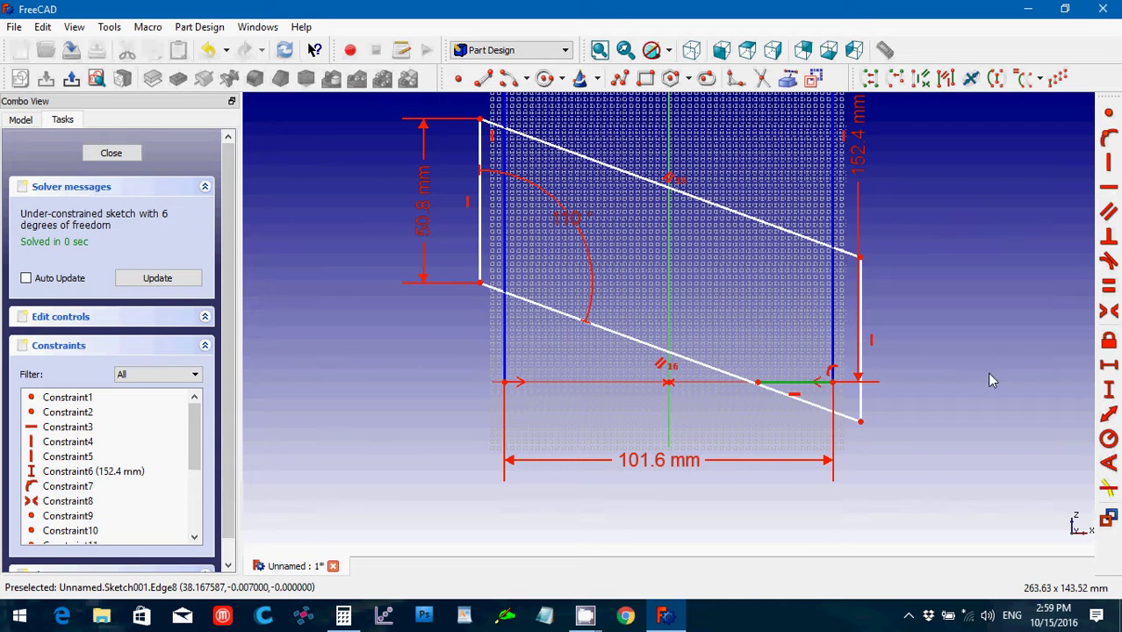
left_click(1109, 368)
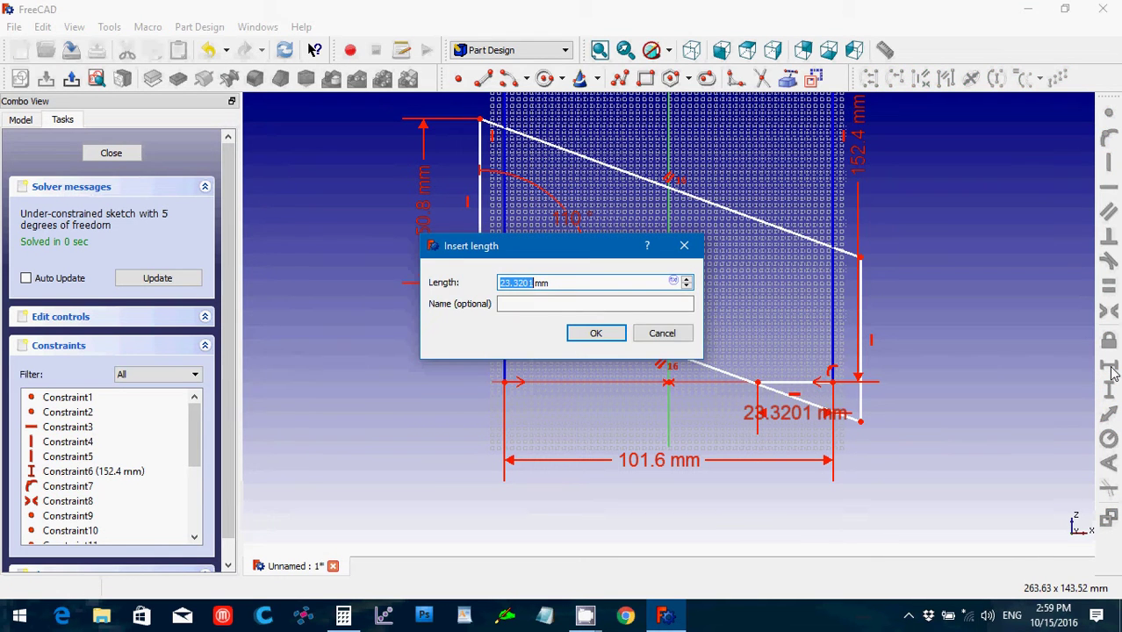
type("16.51")
key("Return")
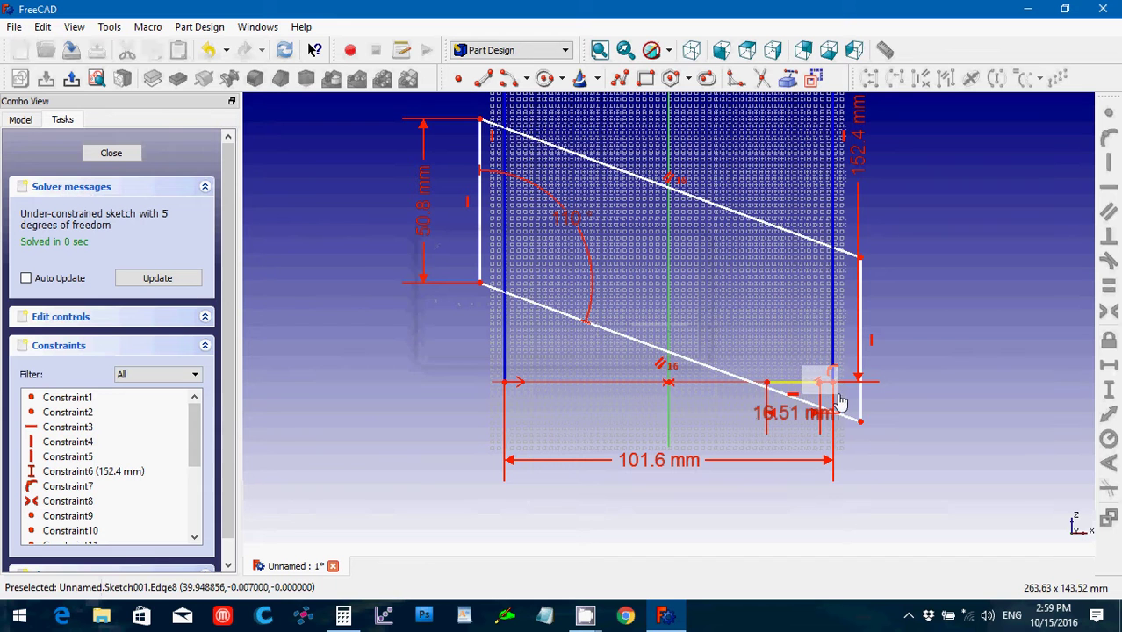
Step: Make the short line's outer end coincident with the right construction side's lower endpoint and convert the line to construction geometry
left_click(1105, 117)
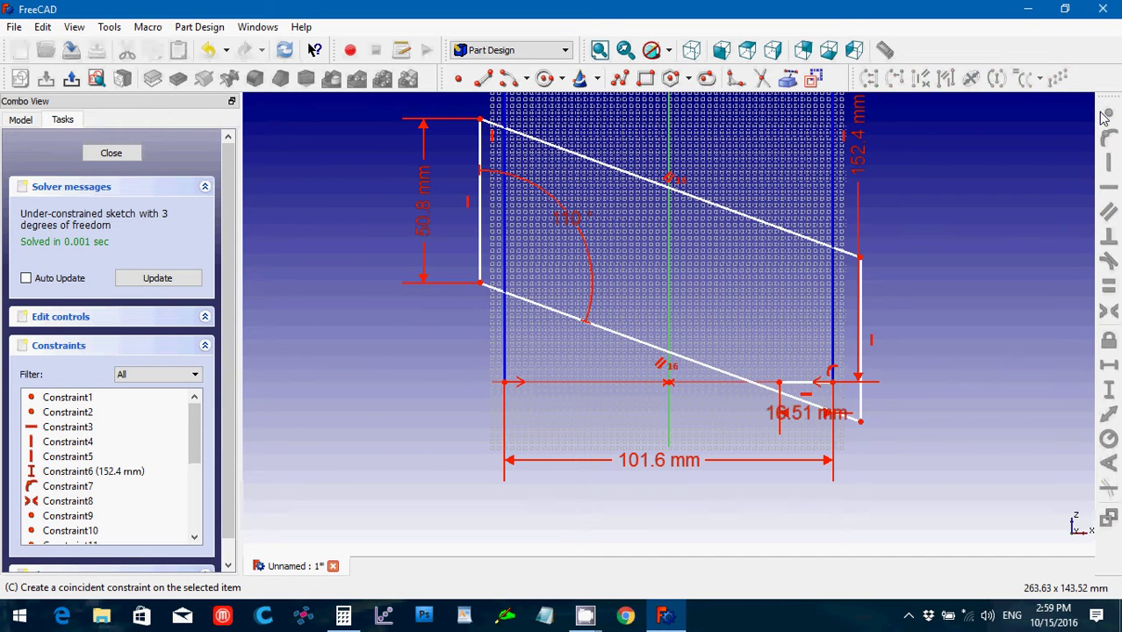
left_click(804, 384)
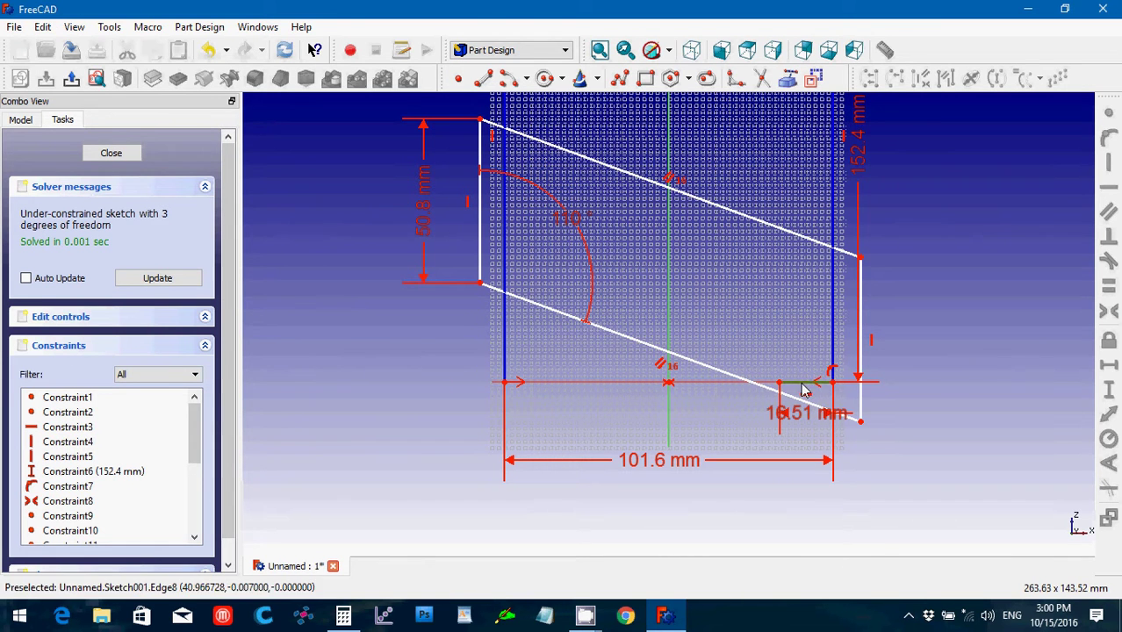
left_click(815, 78)
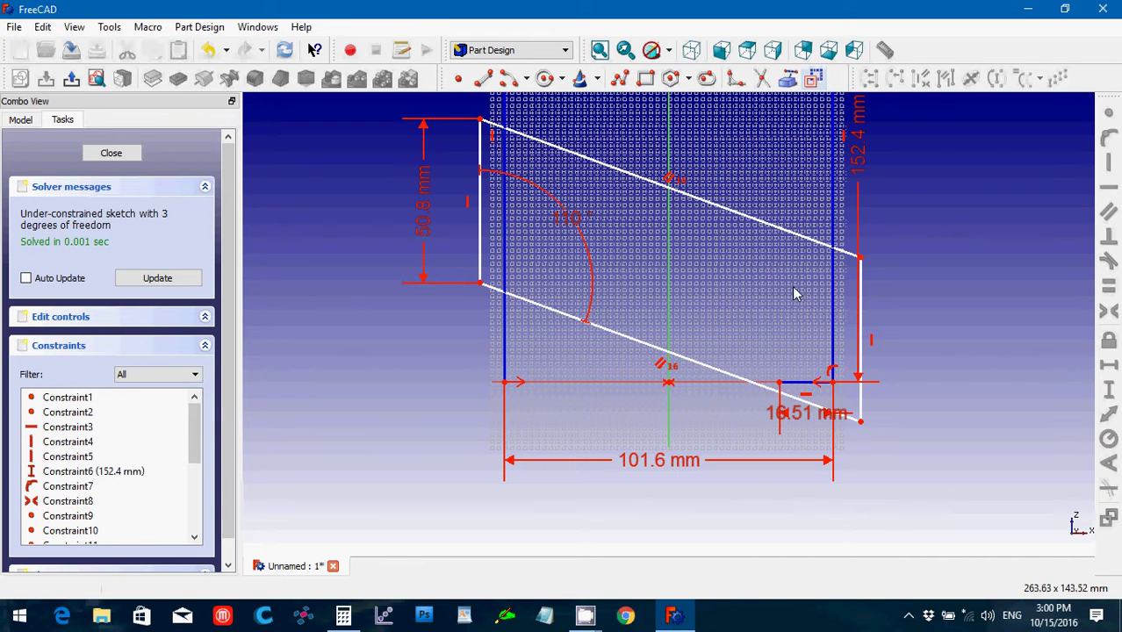
Step: Move the parallelogram so its lower slanted edge meets the short line's inner end, and constrain that point onto the edge
scroll(794, 294, "up", 1)
scroll(794, 294, "up", 1)
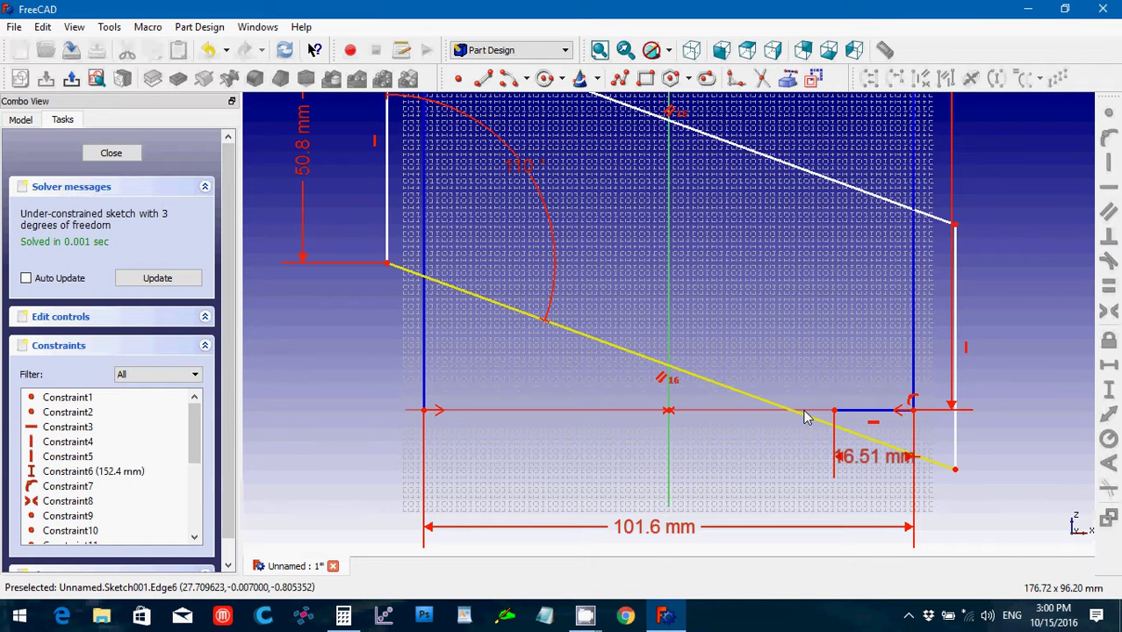
left_click_drag(805, 417, 810, 408)
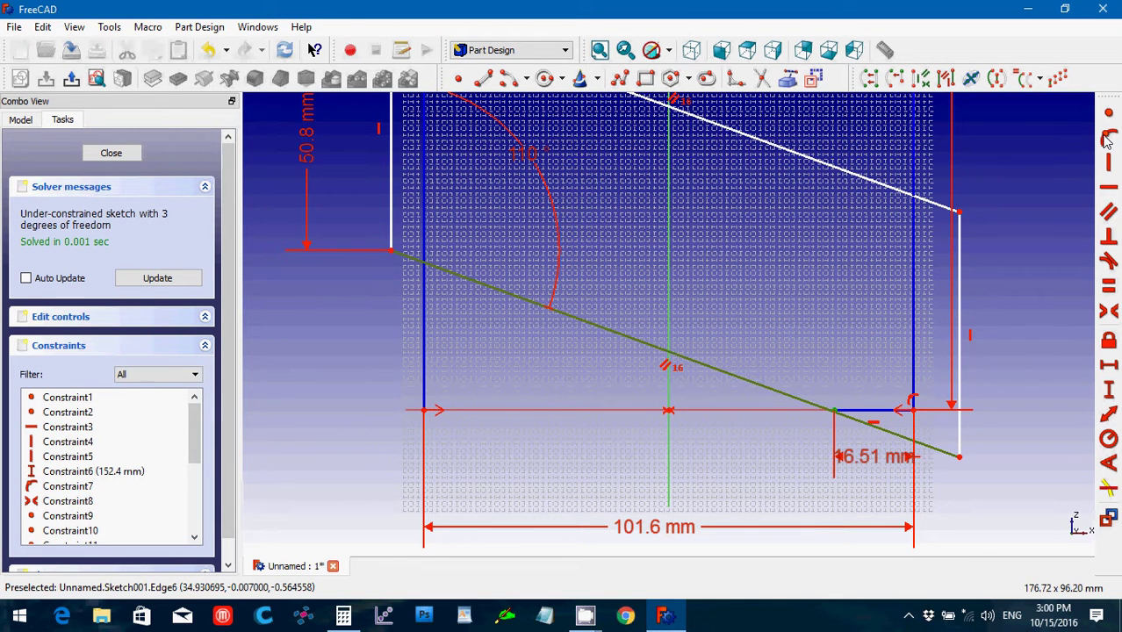
left_click(1108, 140)
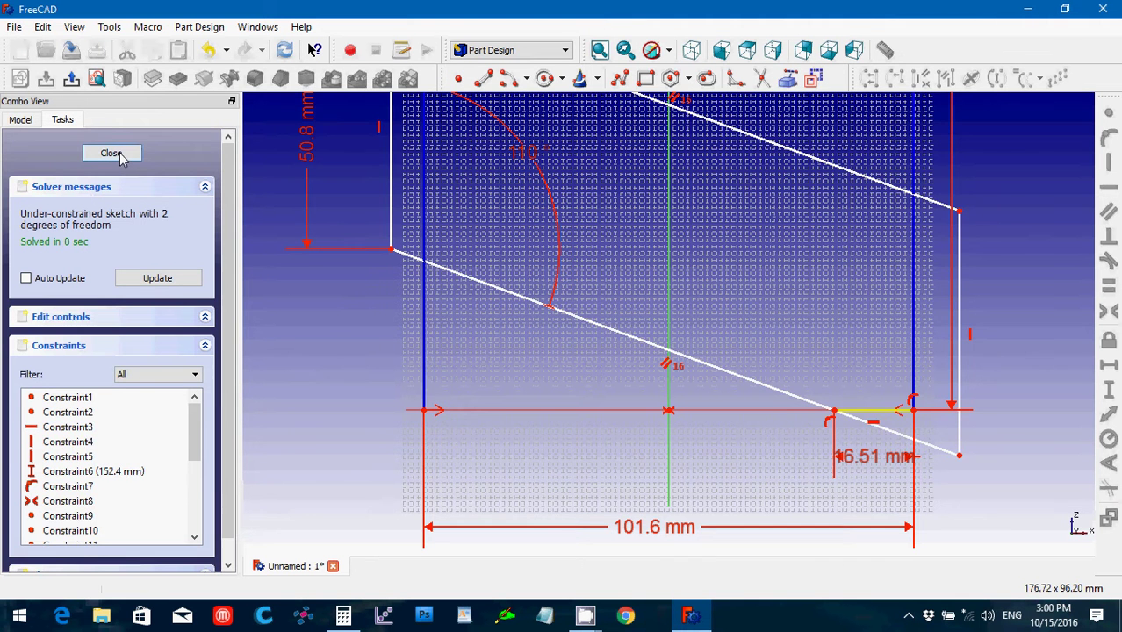
Step: Close the sketch, show Sketch001 and the Pocket, and check the band's position from the right and rear views
left_click(111, 154)
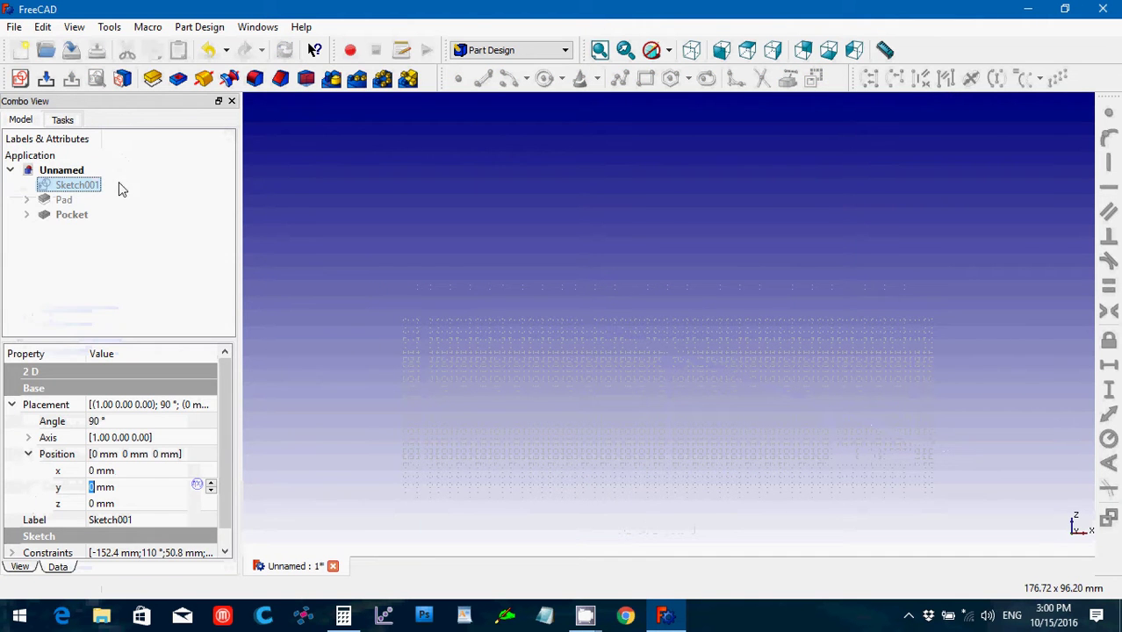
key("space")
left_click(84, 216)
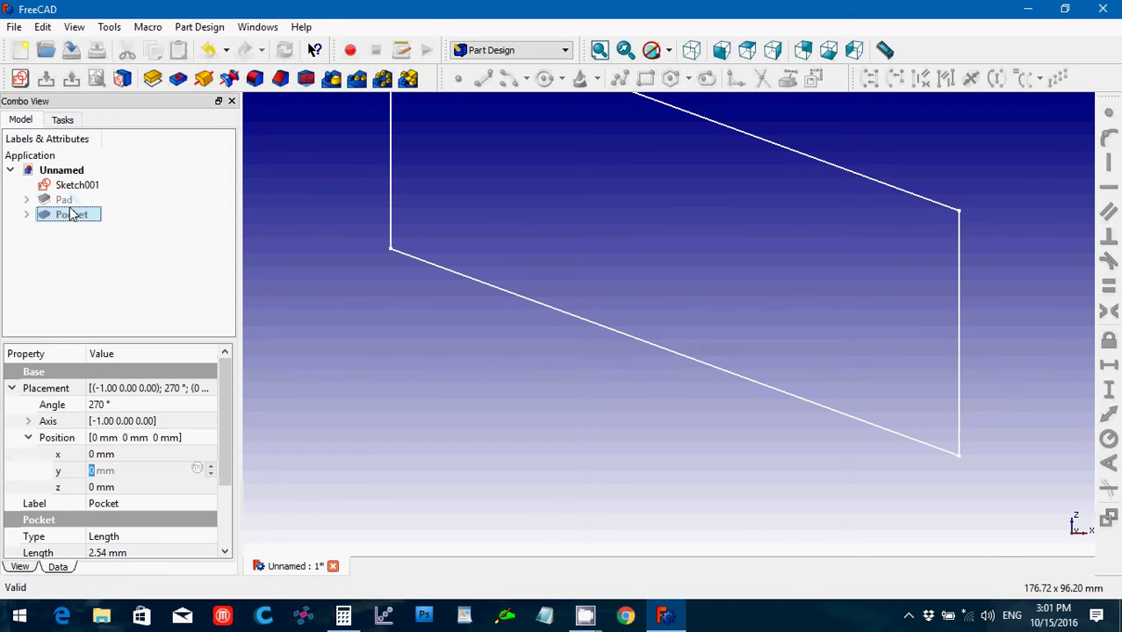
key("space")
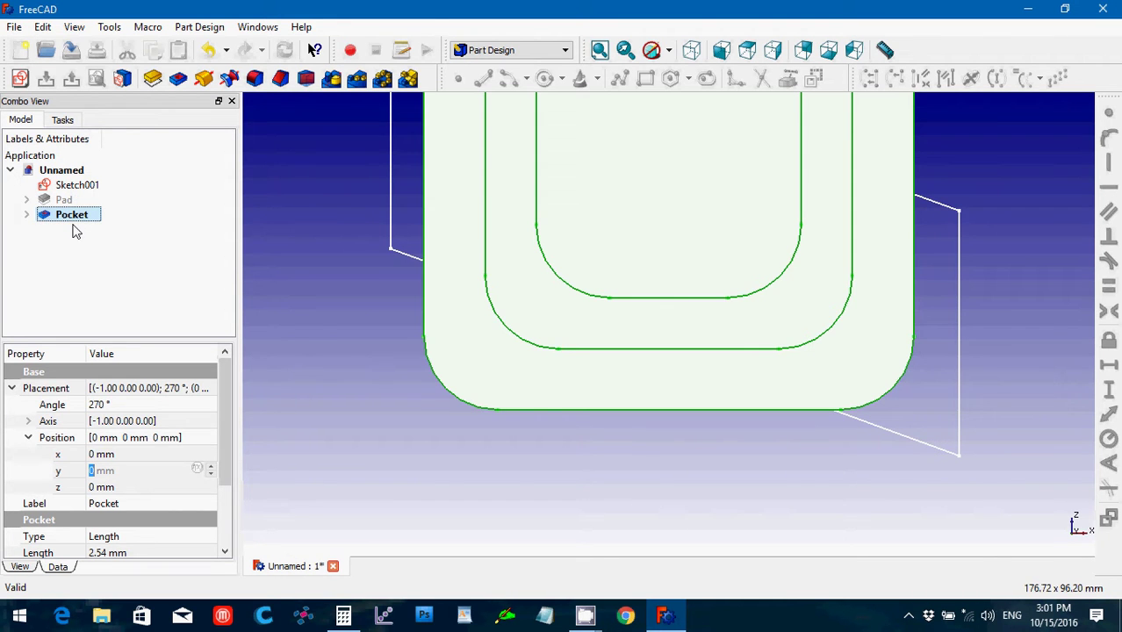
left_click(820, 52)
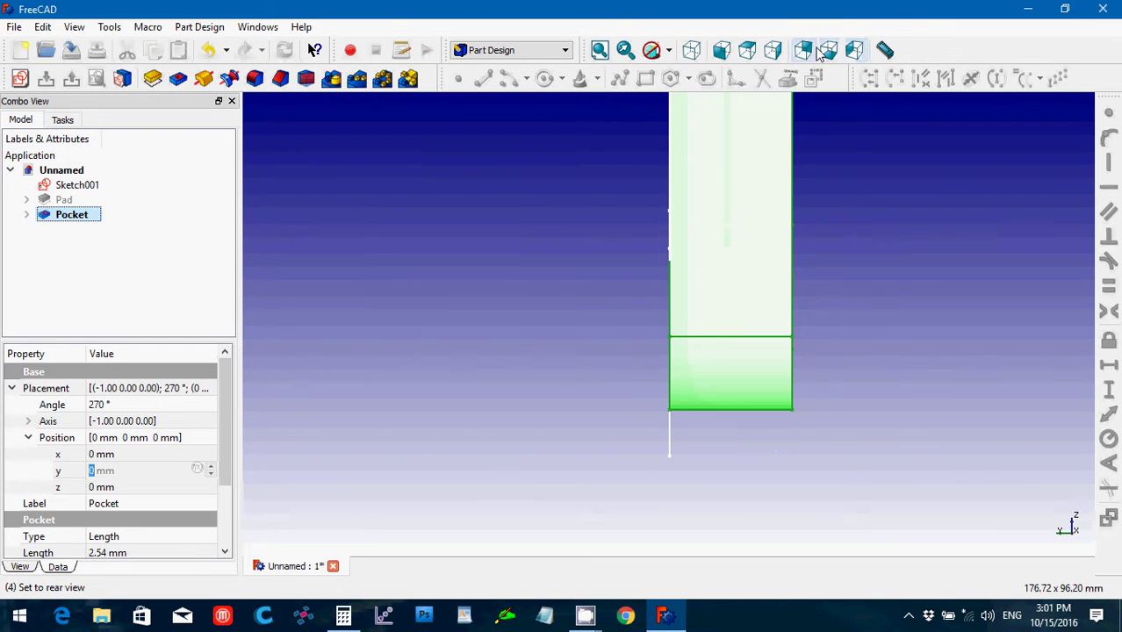
left_click(820, 52)
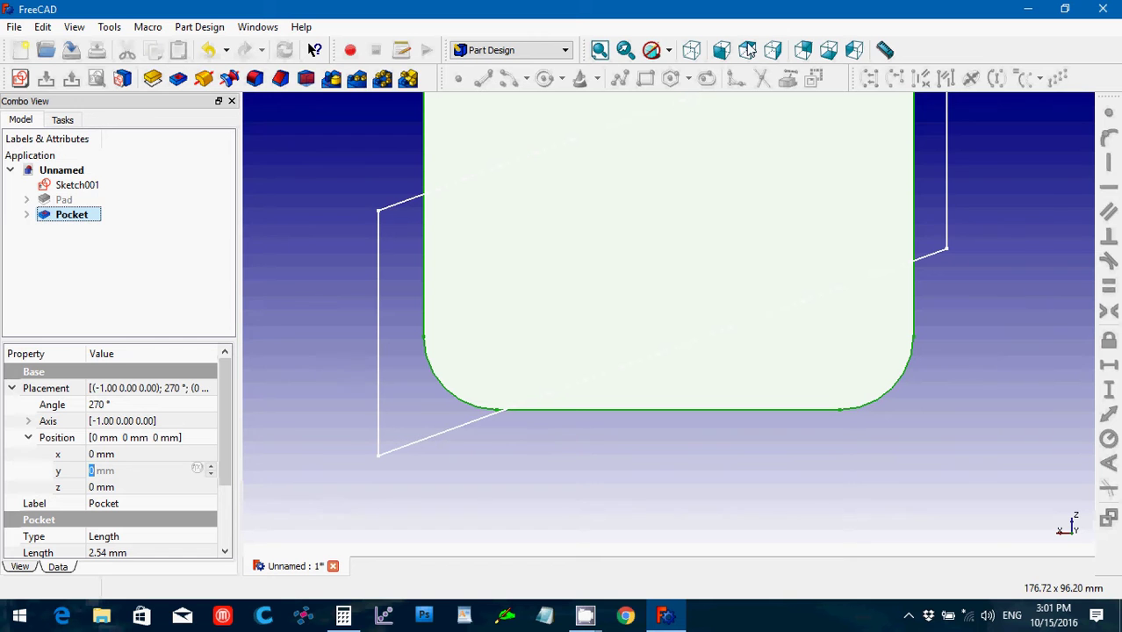
Step: Hide the Pocket and reopen Sketch001 for editing
left_click(92, 189)
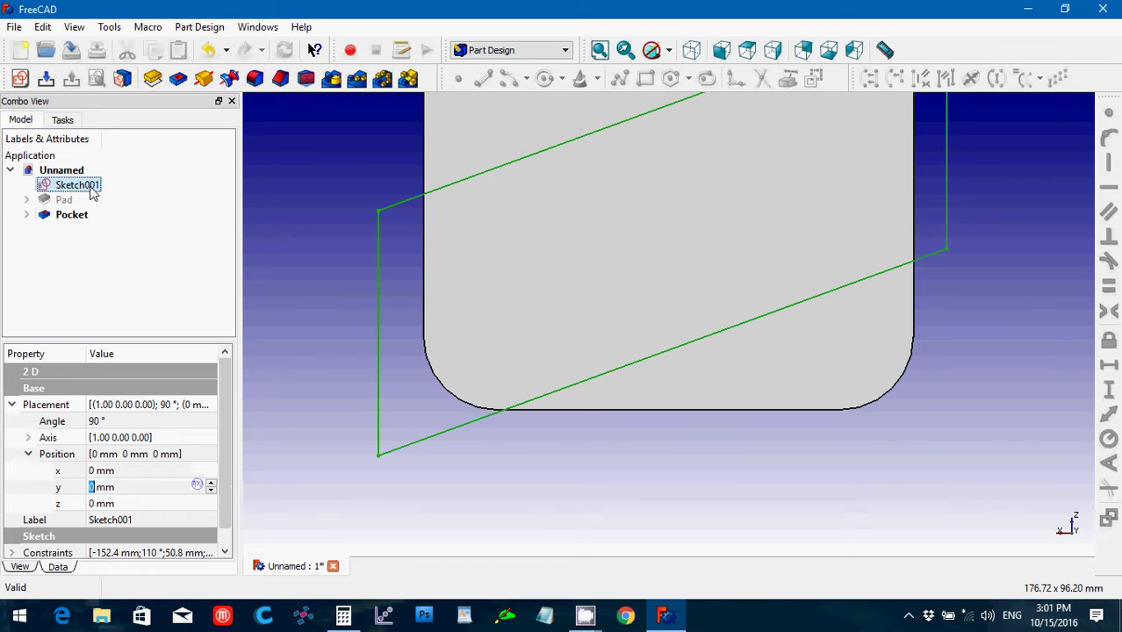
double_click(77, 185)
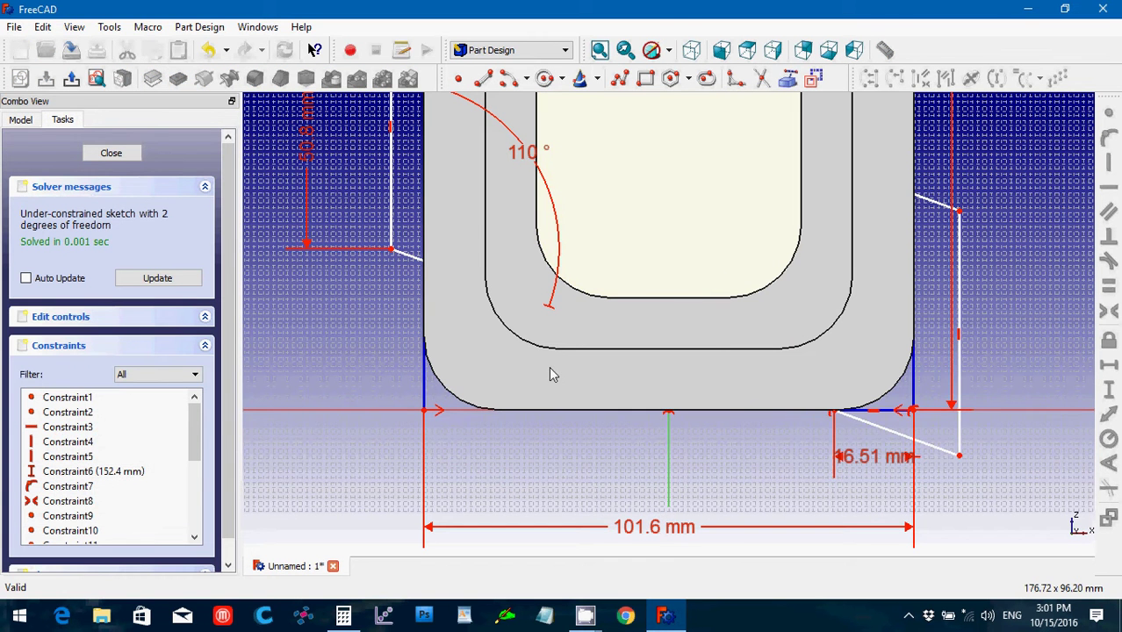
left_click(112, 155)
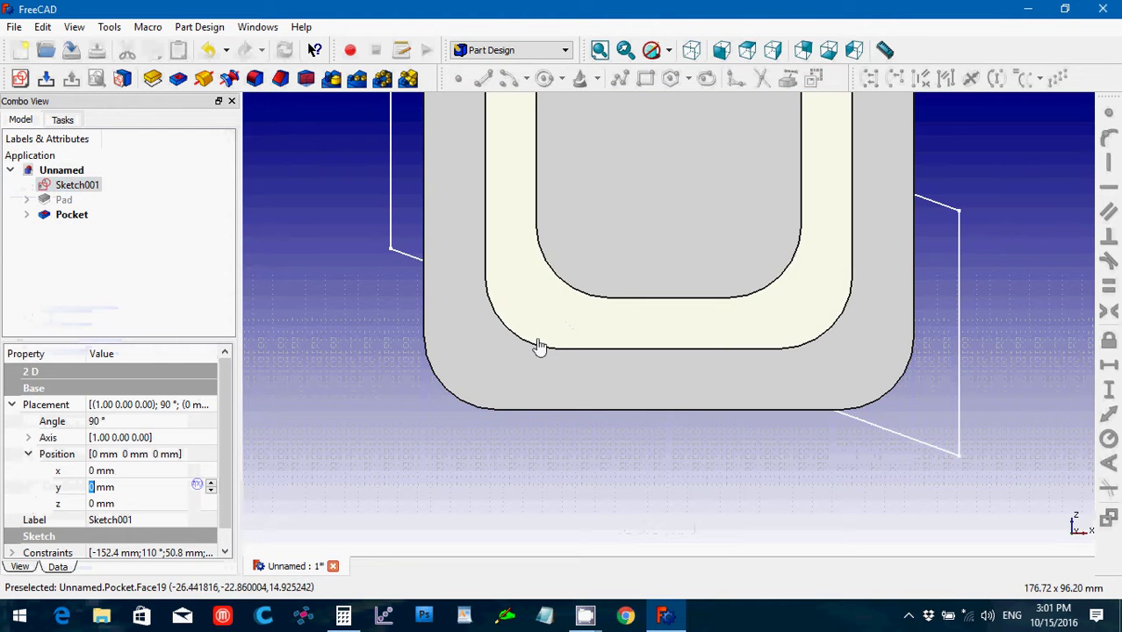
left_click(77, 216)
key("space")
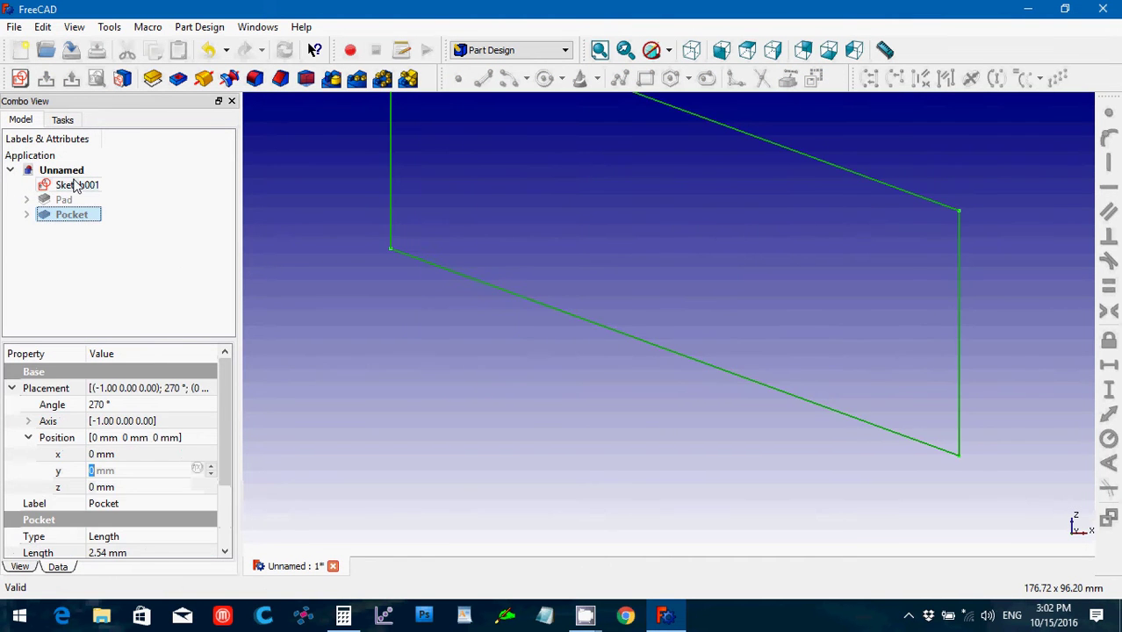
left_click(74, 184)
double_click(74, 185)
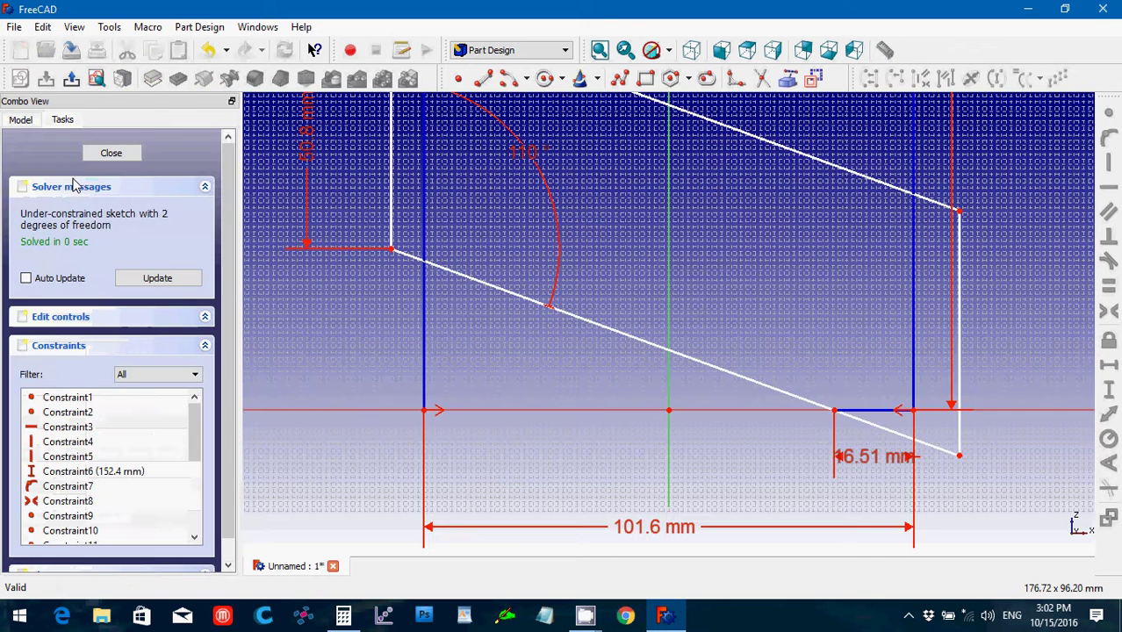
Step: Detach the short construction line from the lower-right corner, moving it inward, and delete its point-on-object constraint with the lower slanted edge
left_click(841, 416)
key("Delete")
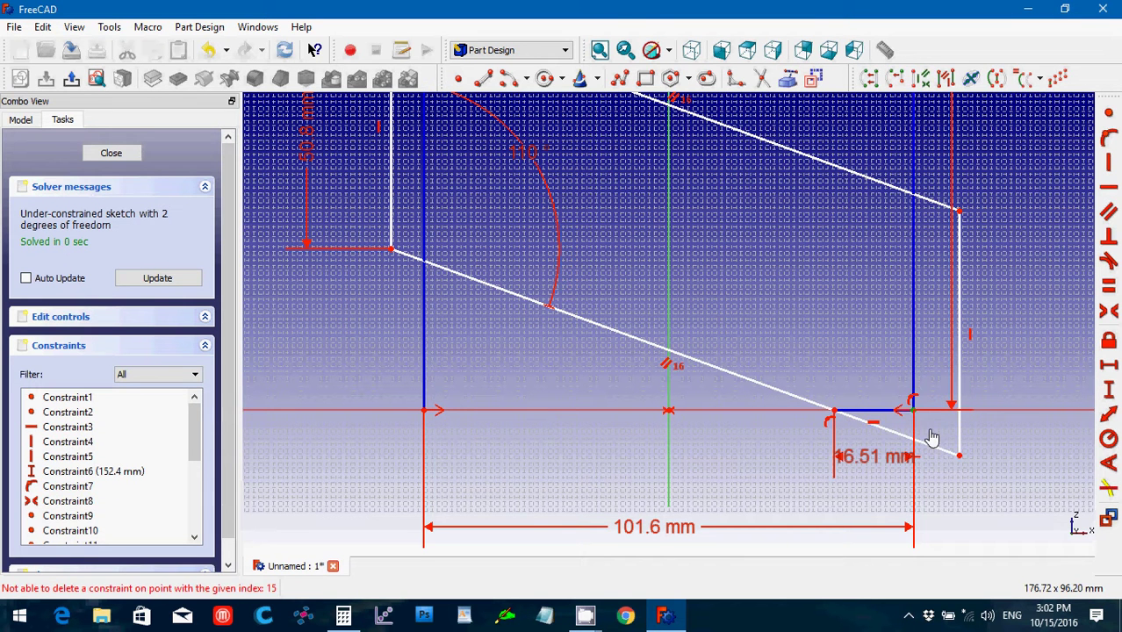
left_click_drag(907, 414, 815, 416)
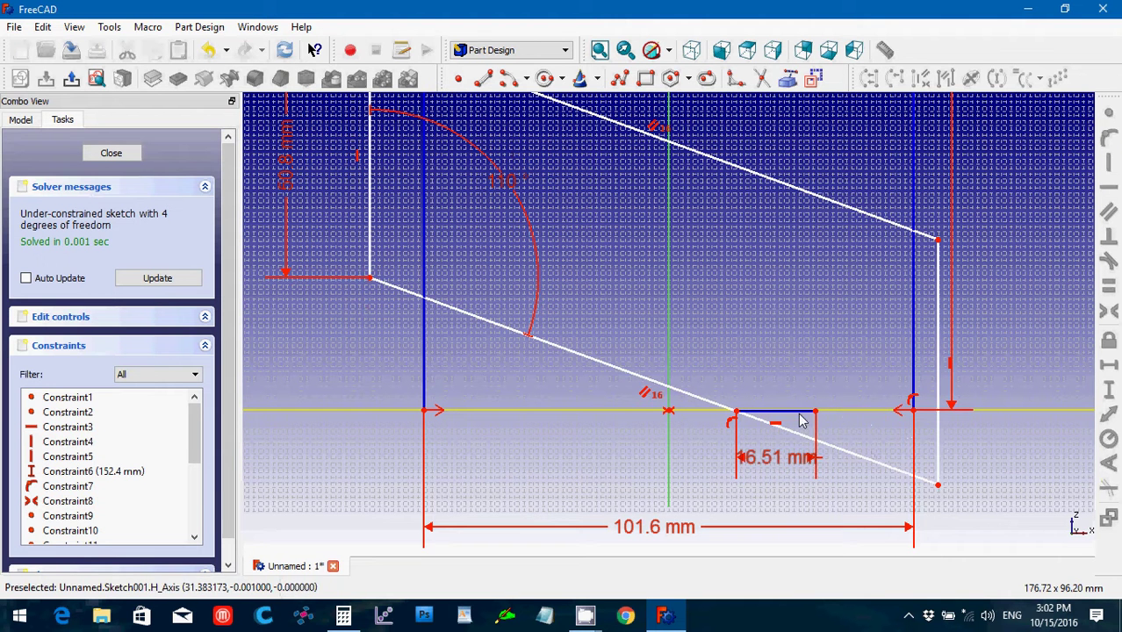
left_click(733, 424)
key("Delete")
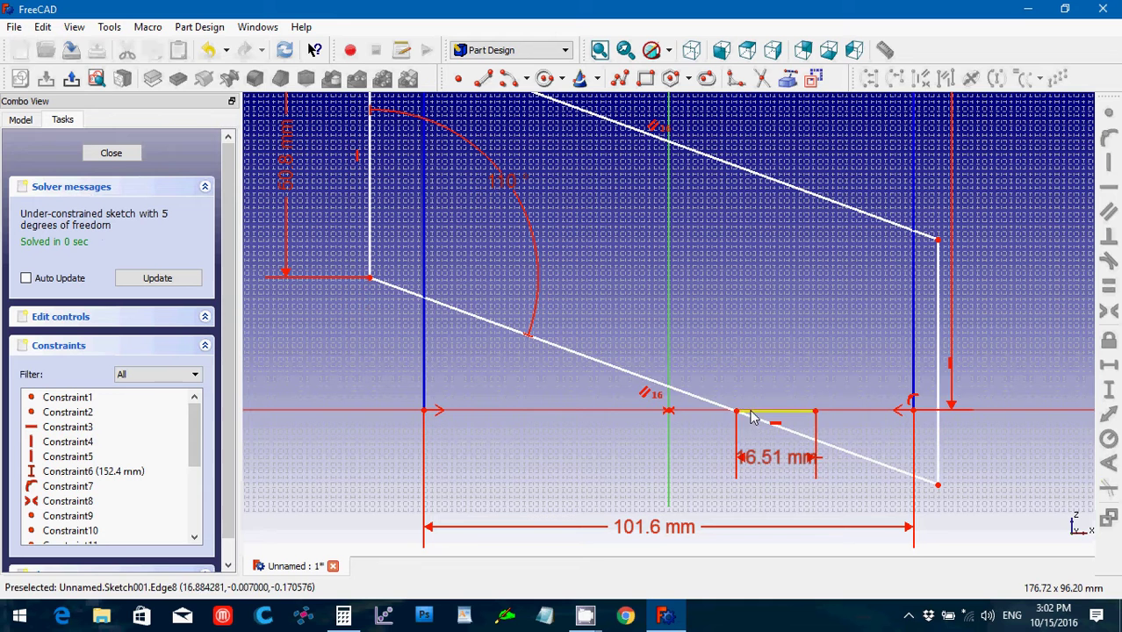
Step: Attach the short construction line's outer end to the lower-left corner with a coincident constraint, and delete the parallelogram's 110° angle constraint
left_click_drag(744, 414, 442, 418)
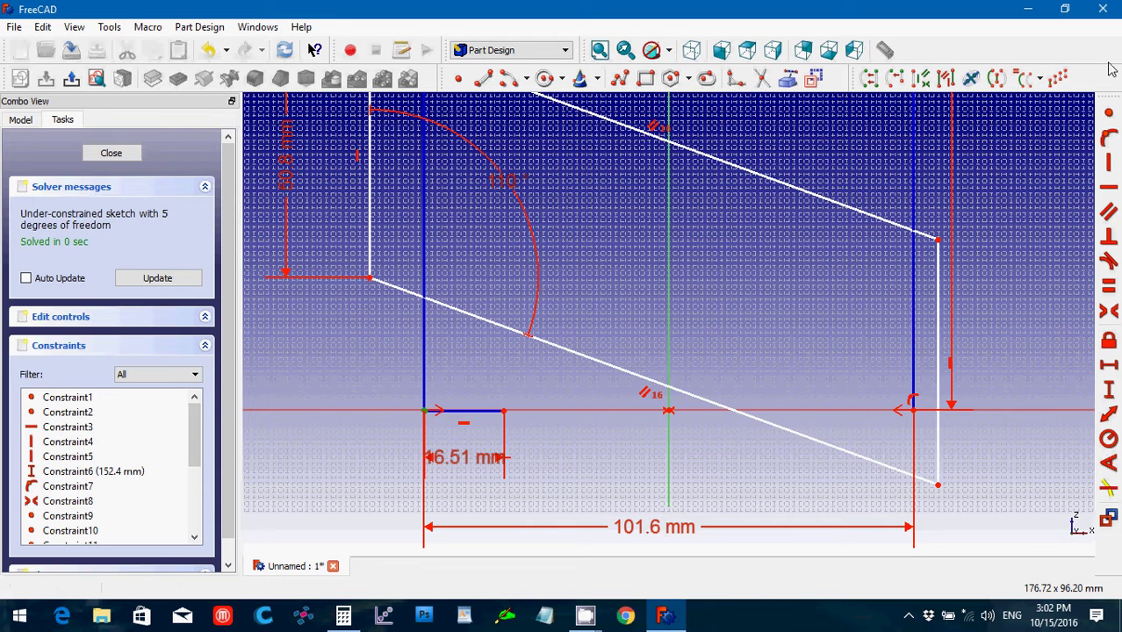
left_click(1108, 125)
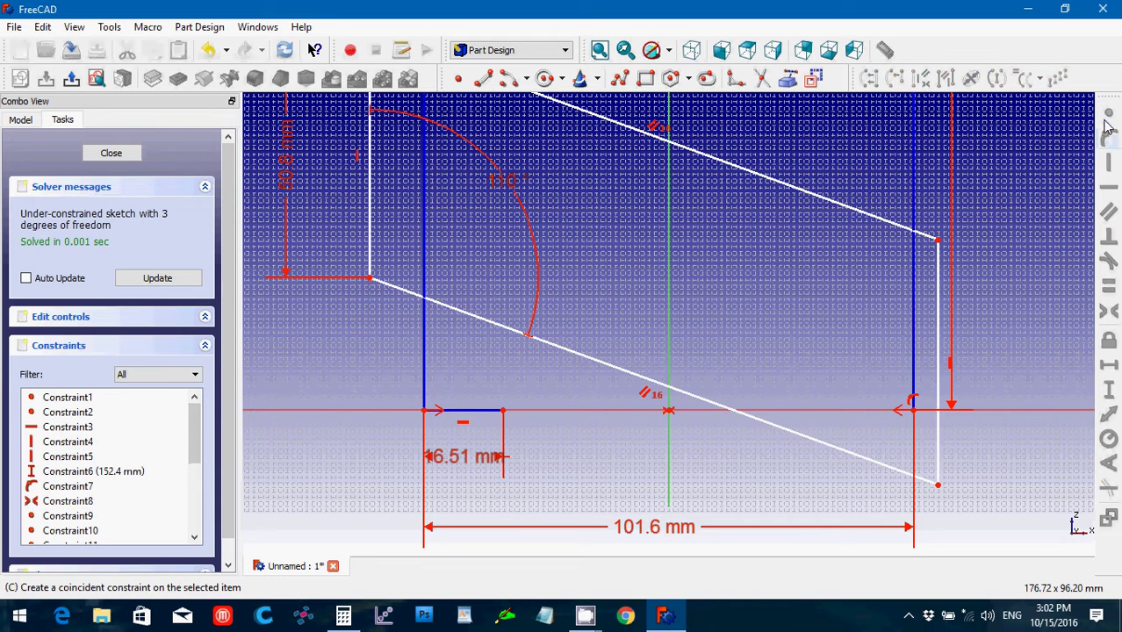
left_click(527, 193)
key("Delete")
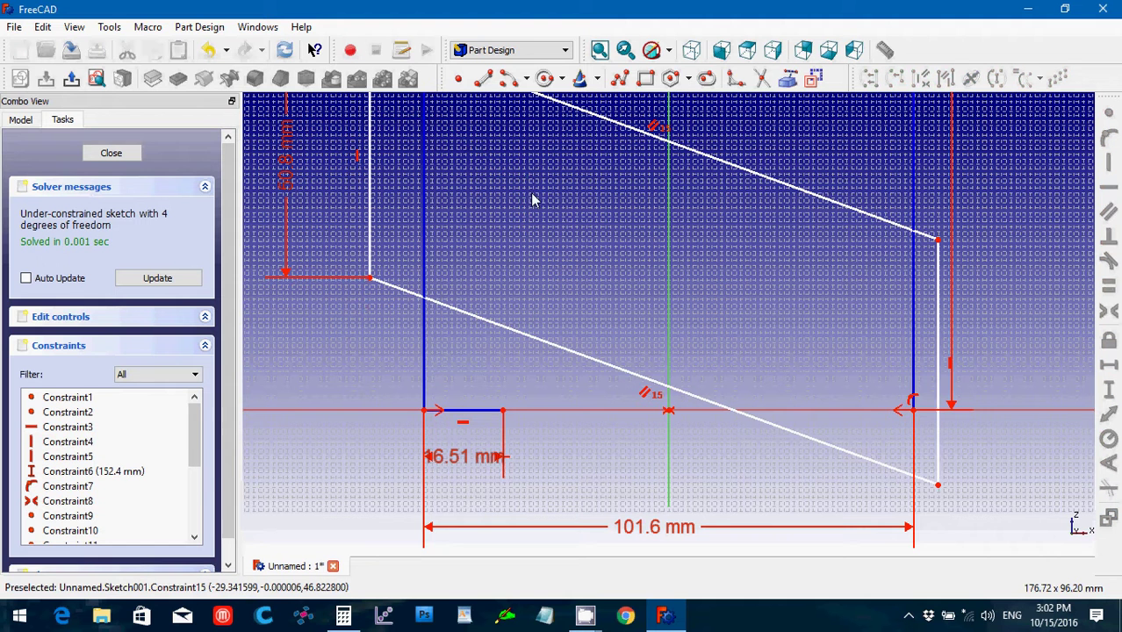
Step: Constrain the angle between the parallelogram's right vertical edge and its lower slanted edge to 110°
left_click(938, 308)
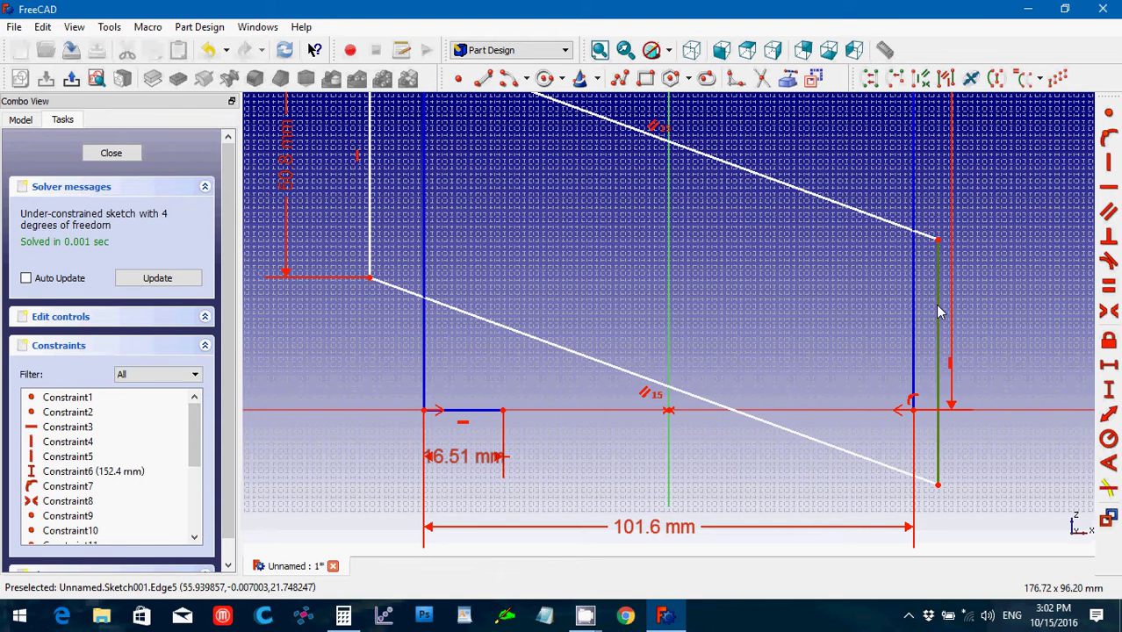
left_click(875, 465)
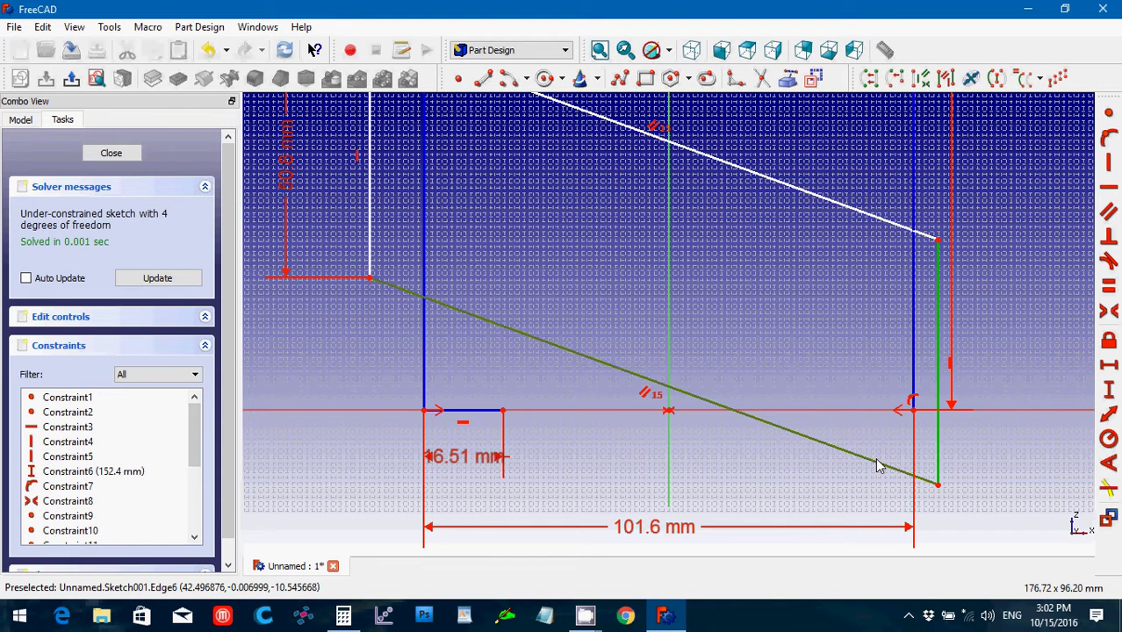
left_click(1110, 465)
type("110")
key("Return")
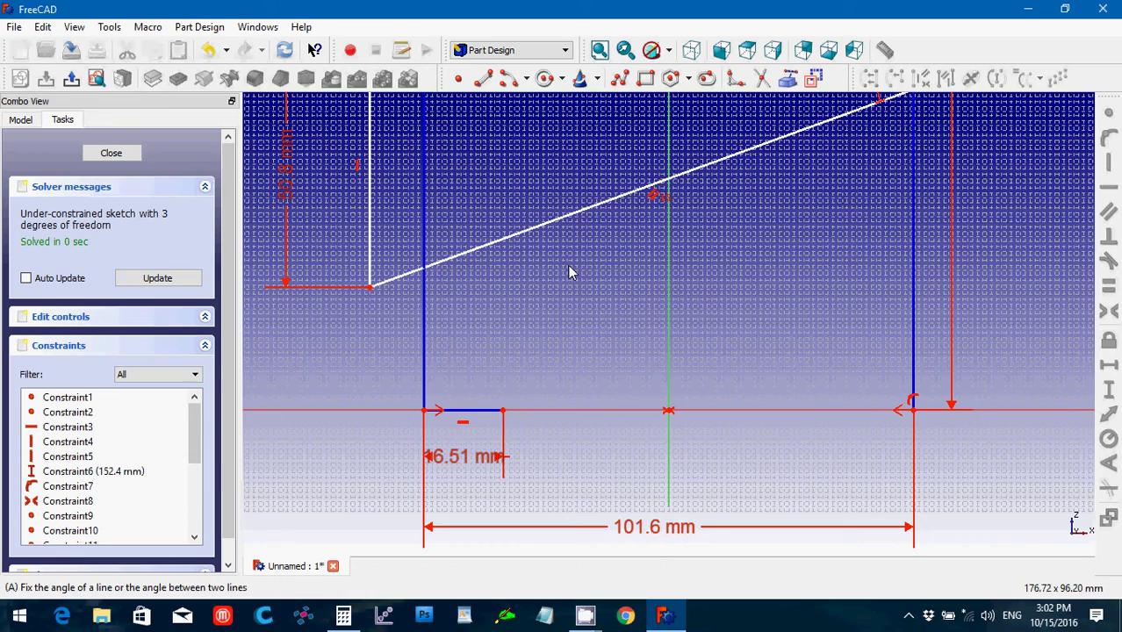
Step: Lower the parallelogram until its lower slanted edge meets the short line's inner end, and constrain that endpoint onto the edge
scroll(568, 273, "down", 2)
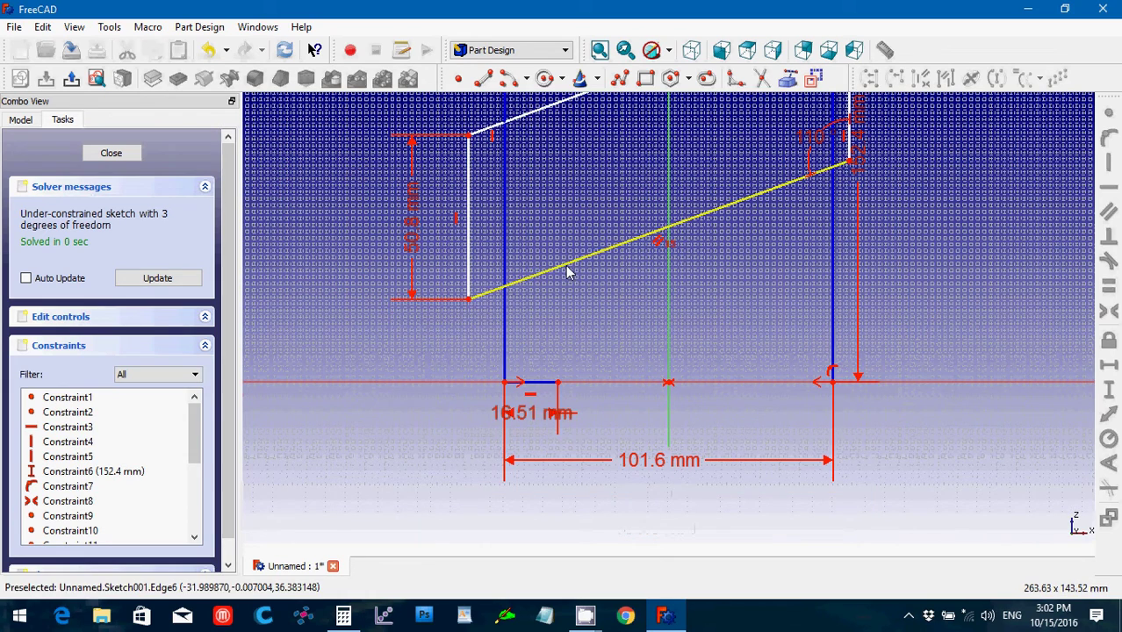
left_click_drag(568, 273, 575, 383)
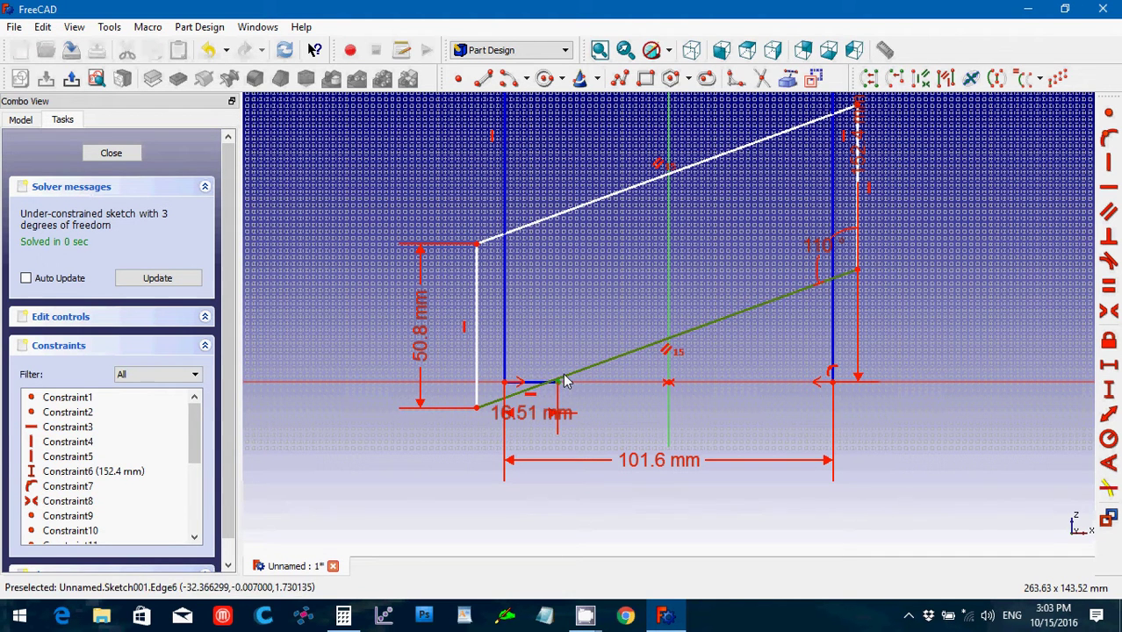
left_click(566, 380)
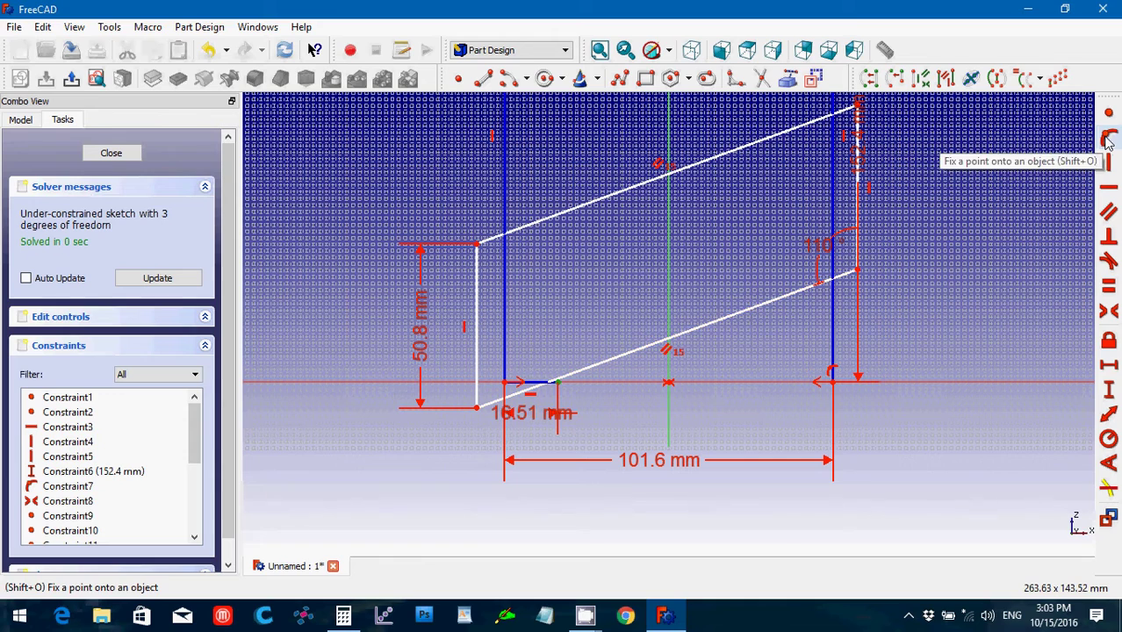
left_click(1107, 139)
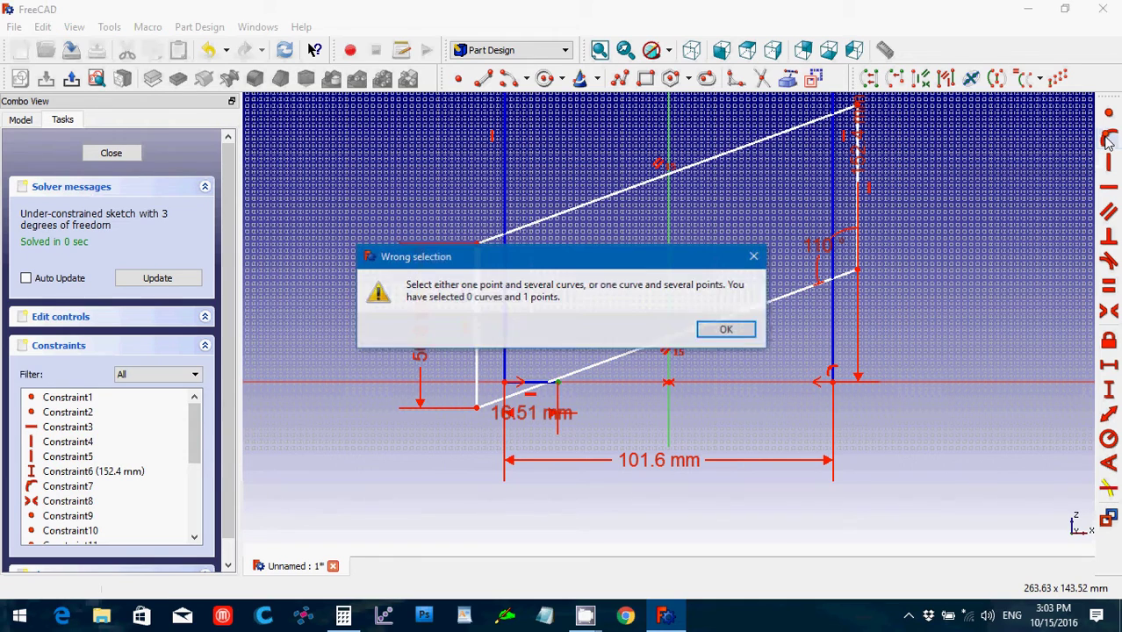
left_click(727, 330)
scroll(600, 441, "up", 4)
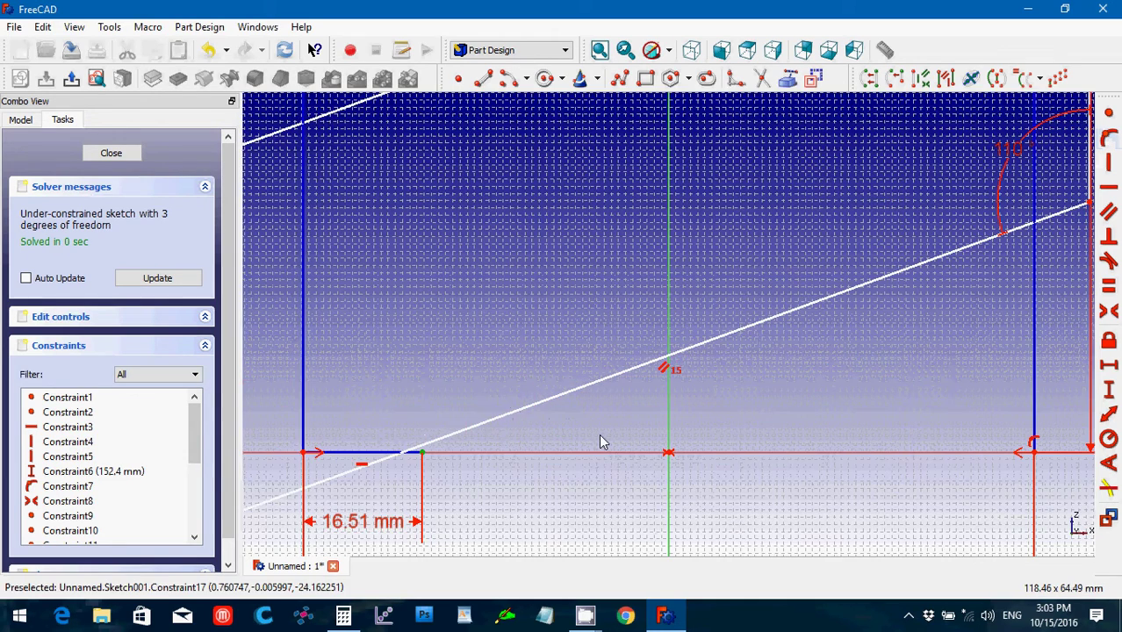
key("Up")
key("Down")
key("Down")
key("Down")
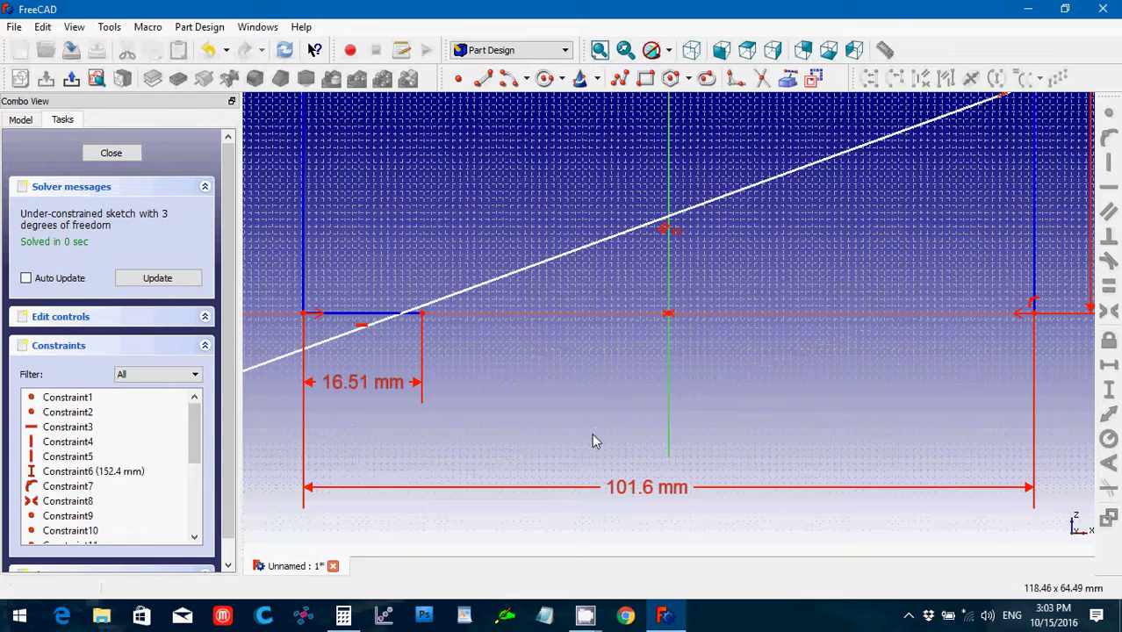
left_click(424, 314)
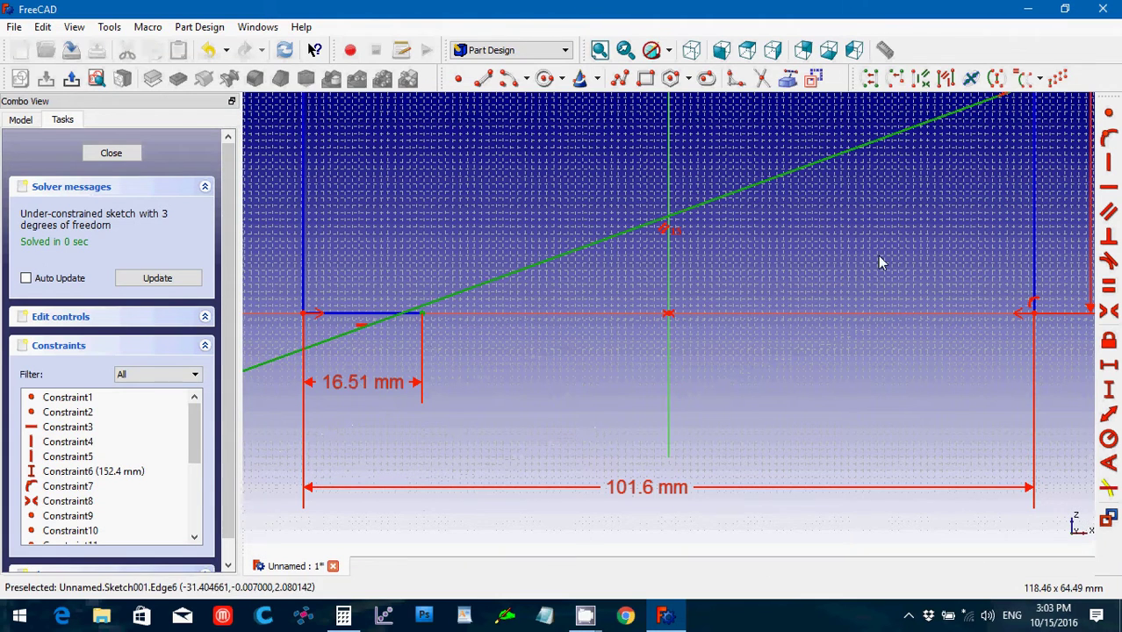
left_click(1108, 140)
scroll(741, 353, "down", 4)
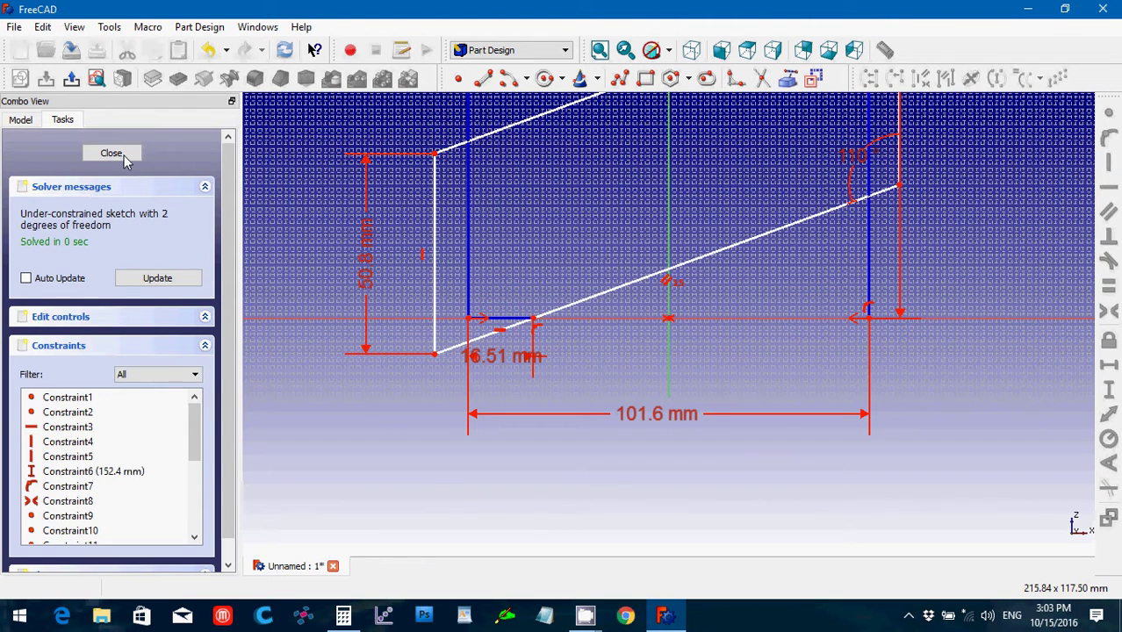
Step: Close the sketch, show the Pocket, and check the band's slant from the rear view
left_click(112, 153)
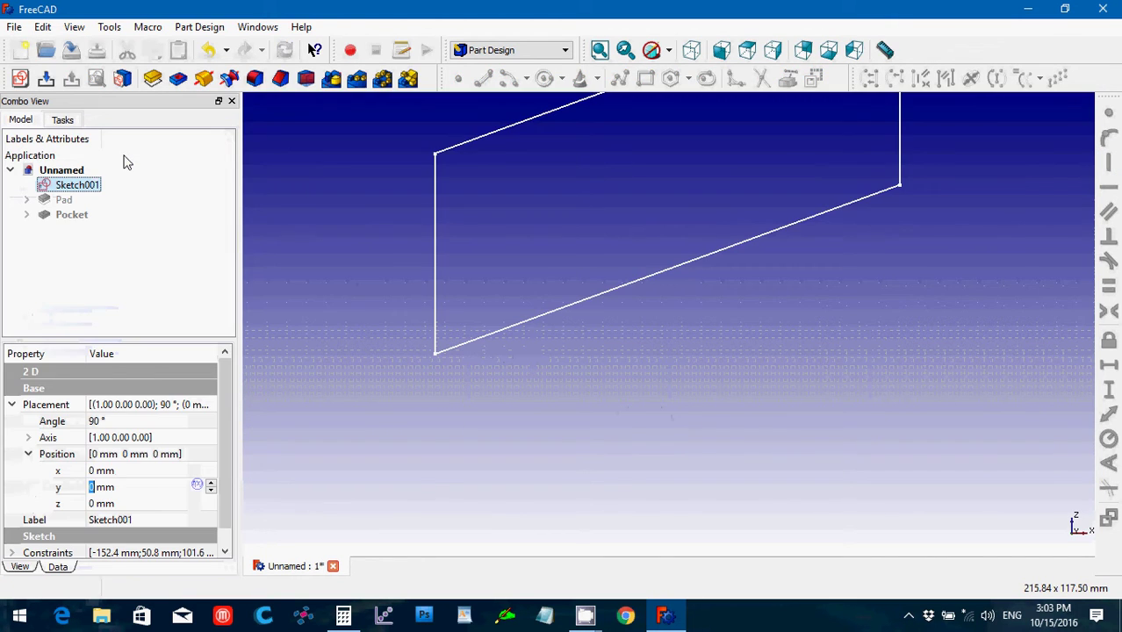
left_click(71, 215)
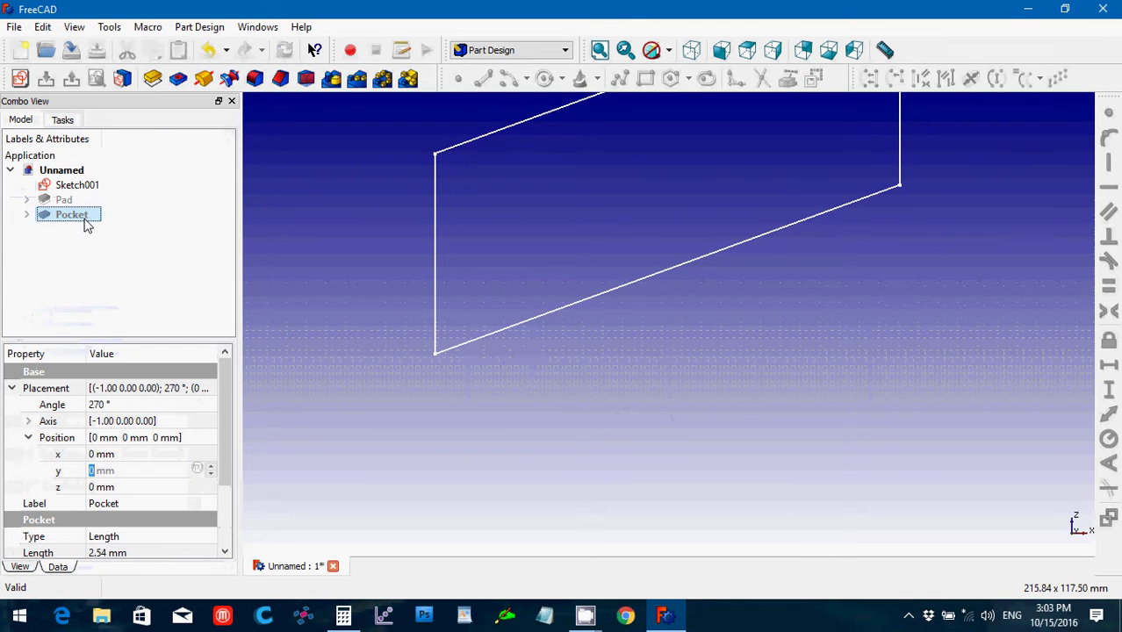
key("space")
left_click(393, 283)
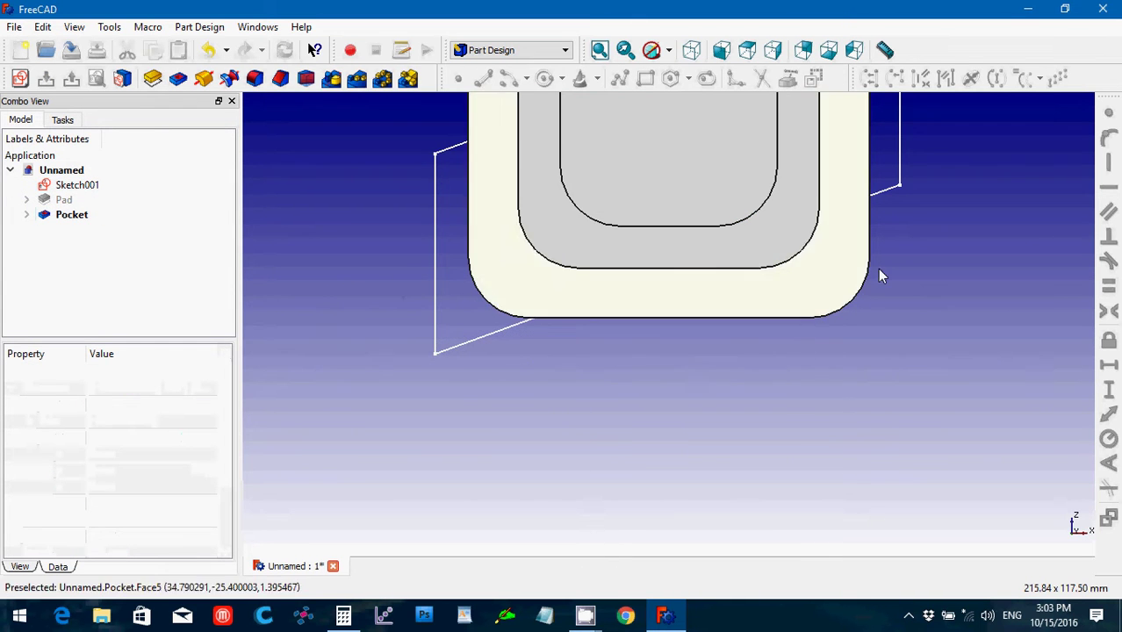
left_click(803, 51)
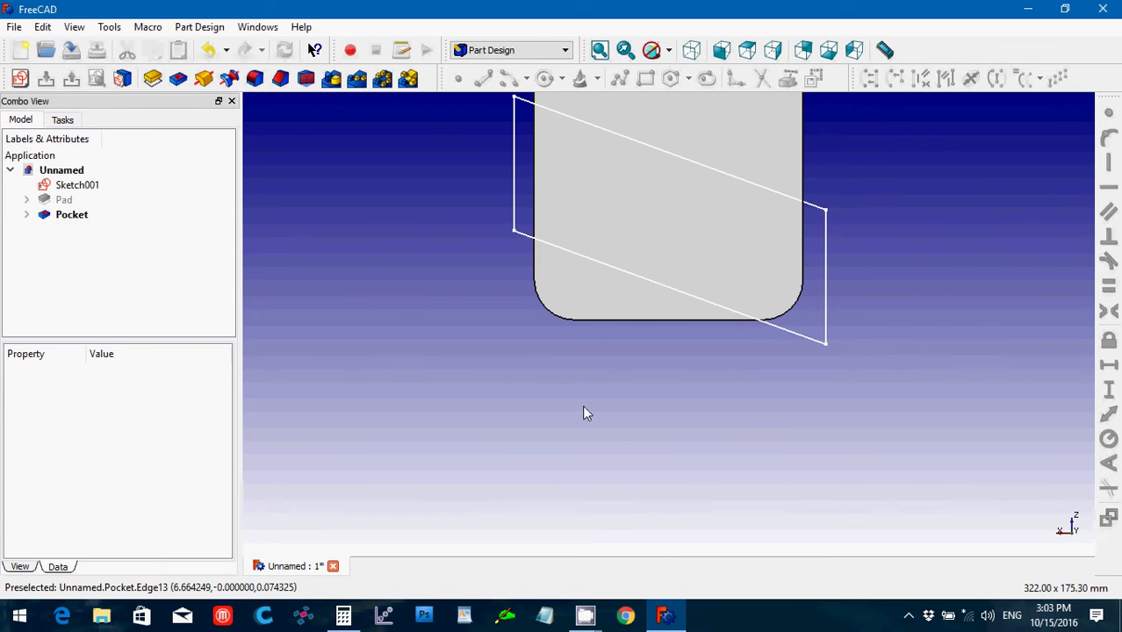
Step: Try to map Sketch001 onto the Pocket's flat rear face, and undo the mapping
left_click(590, 298)
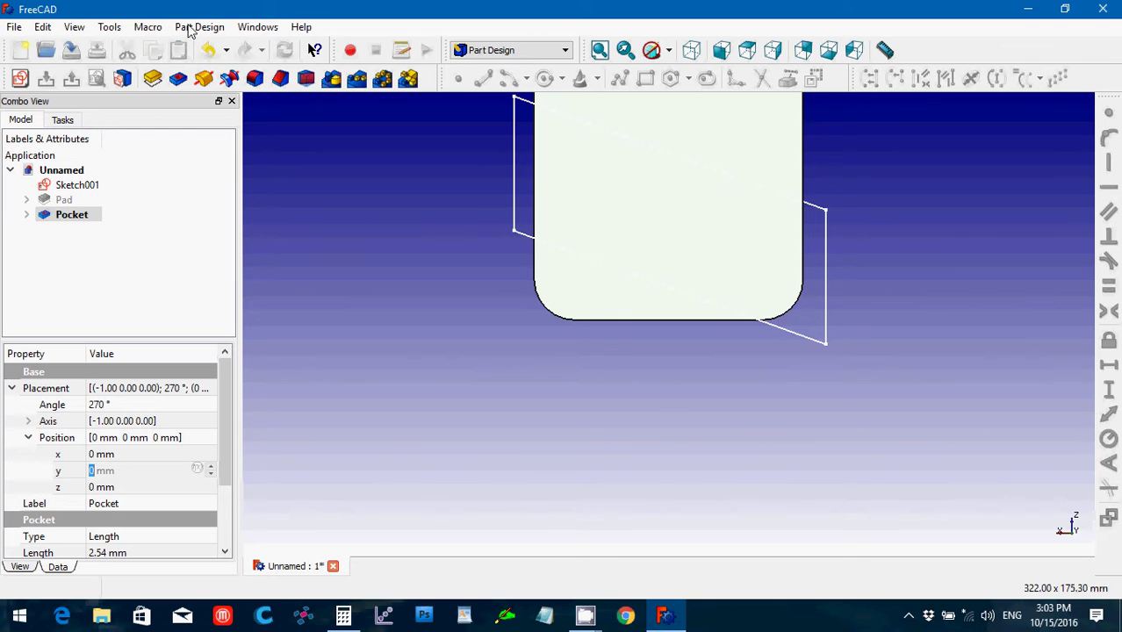
left_click(491, 51)
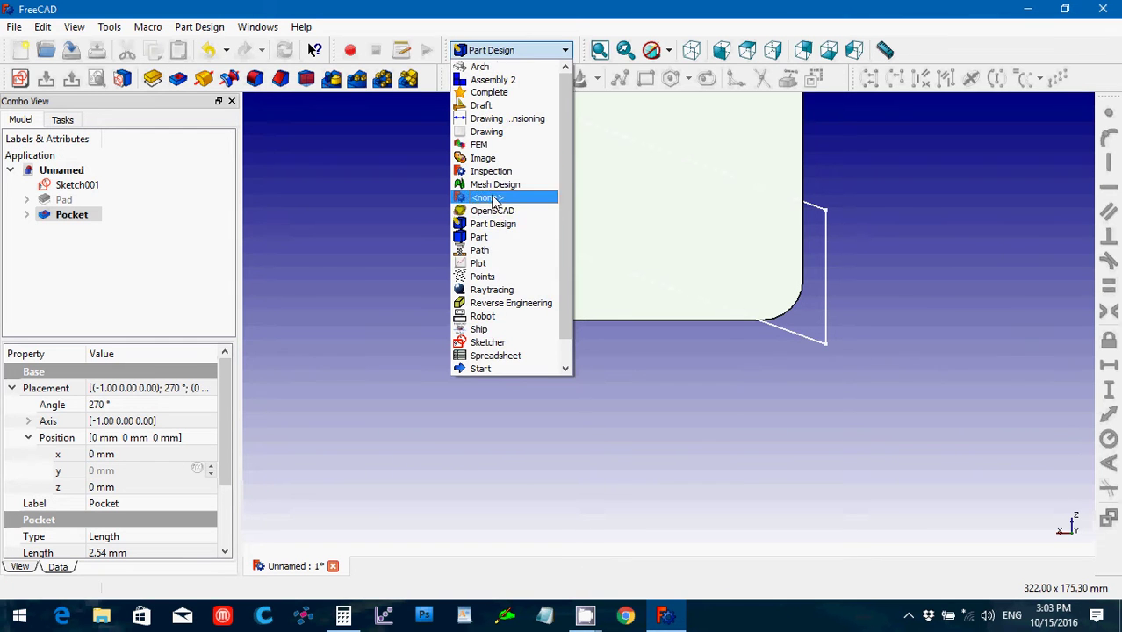
left_click(494, 224)
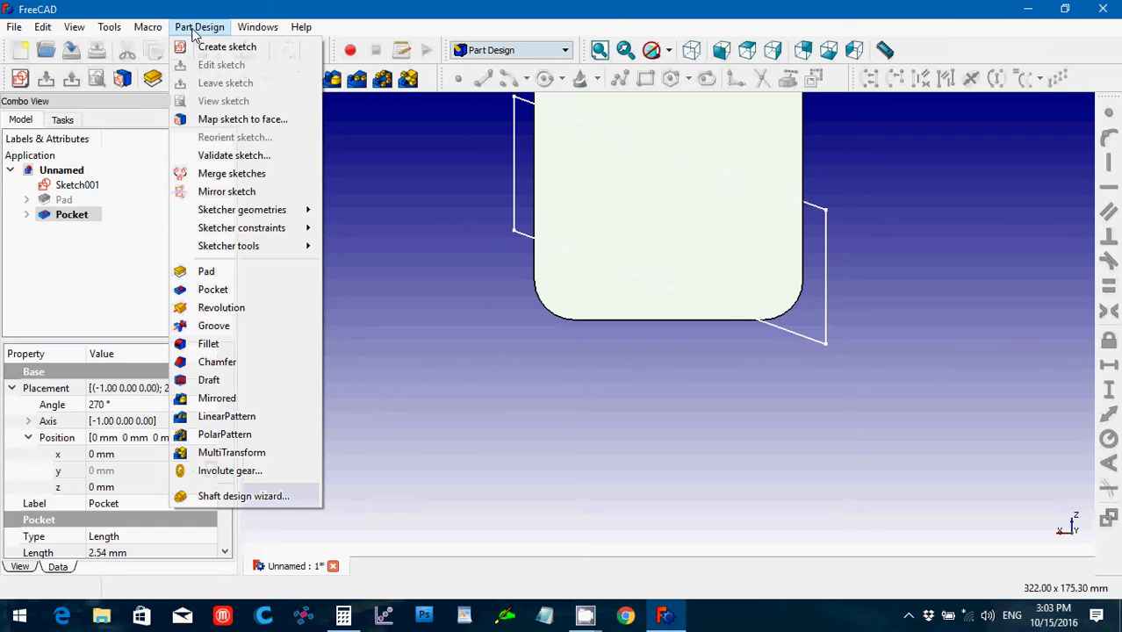
left_click(262, 119)
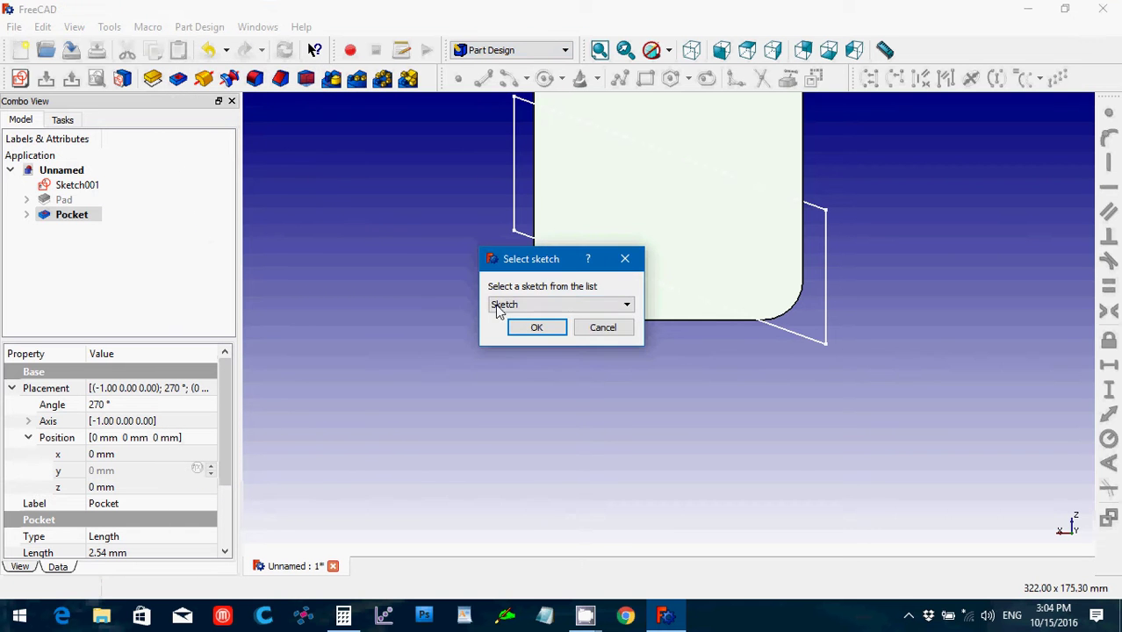
left_click(519, 308)
left_click(524, 327)
left_click(535, 328)
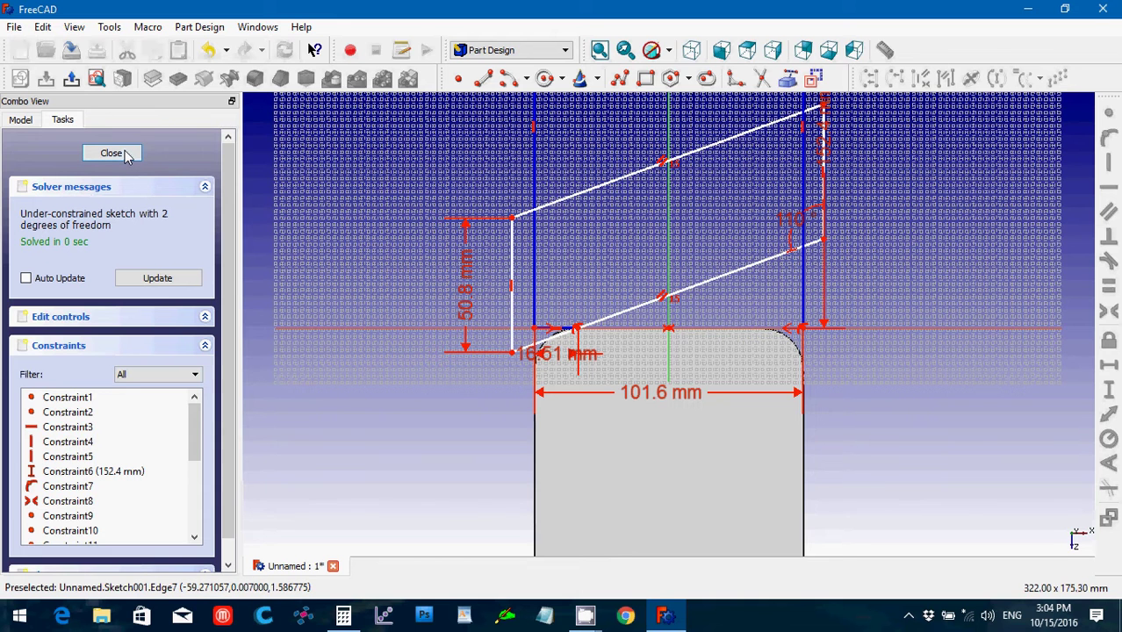
left_click(112, 154)
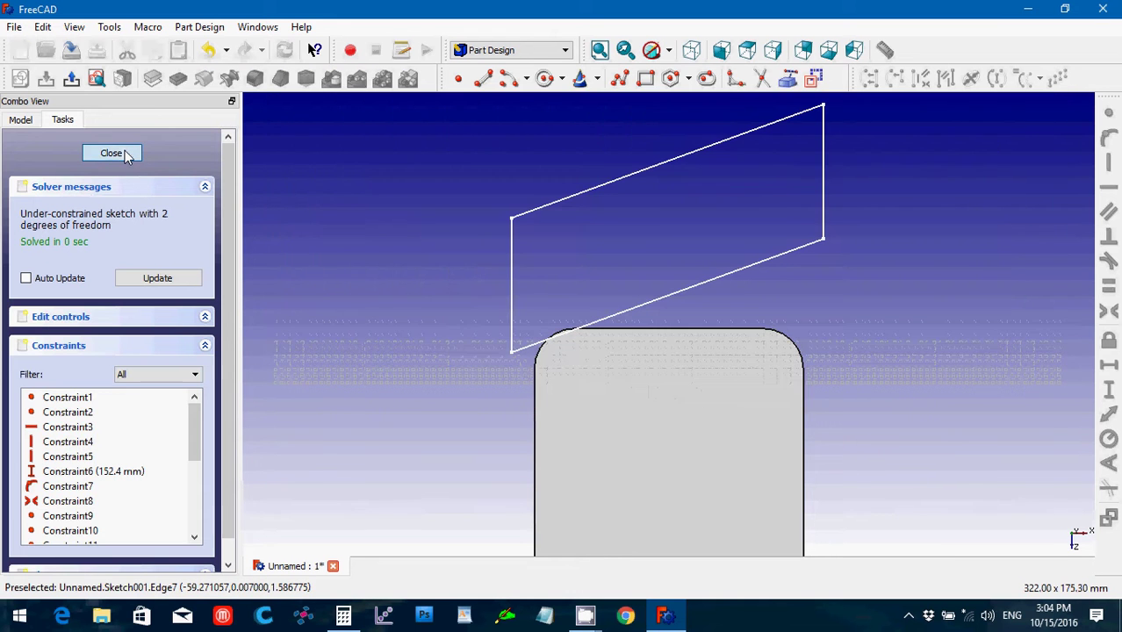
left_click(131, 200)
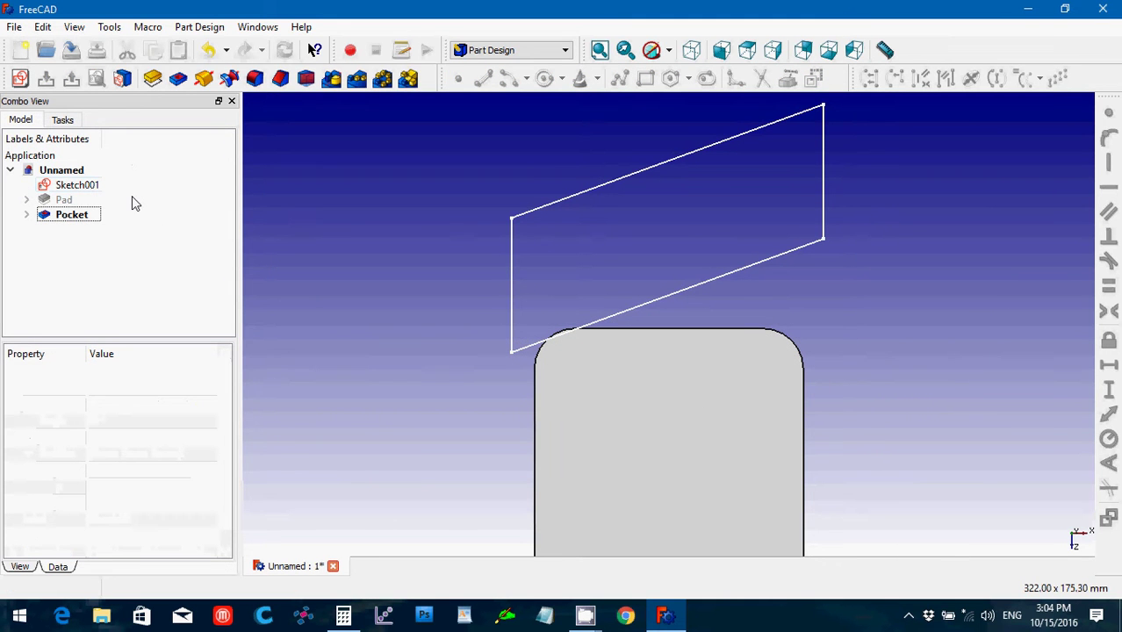
key("ctrl+z")
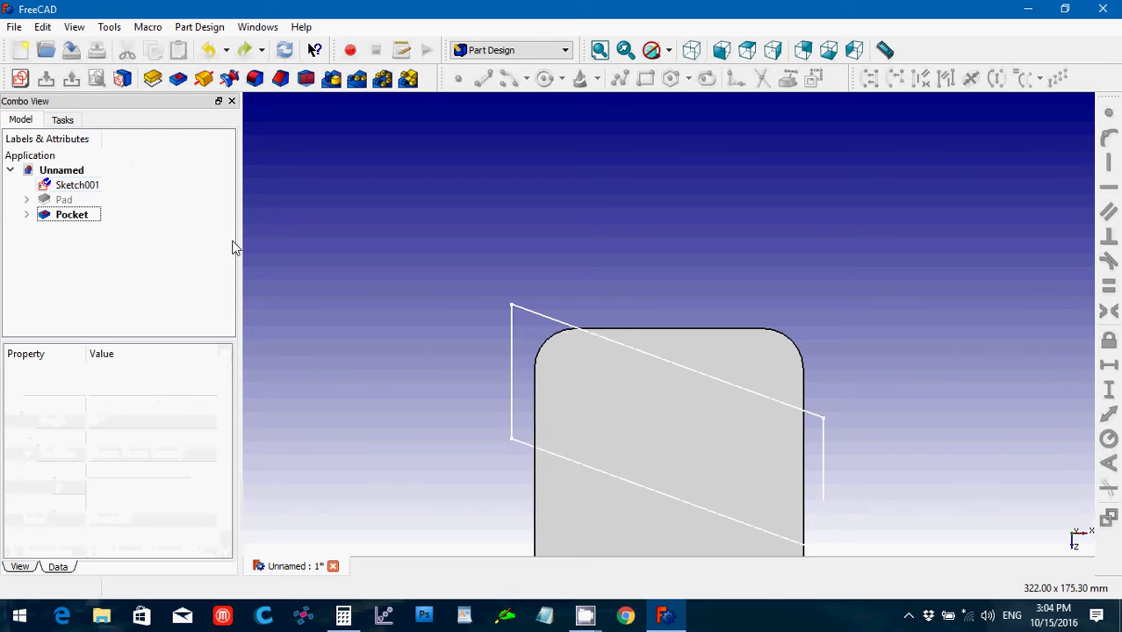
Step: Examine how Sketch001 lies against the Pocket's rear face from the isometric view and several orbited angles
middle_click_drag(343, 309, 603, 363)
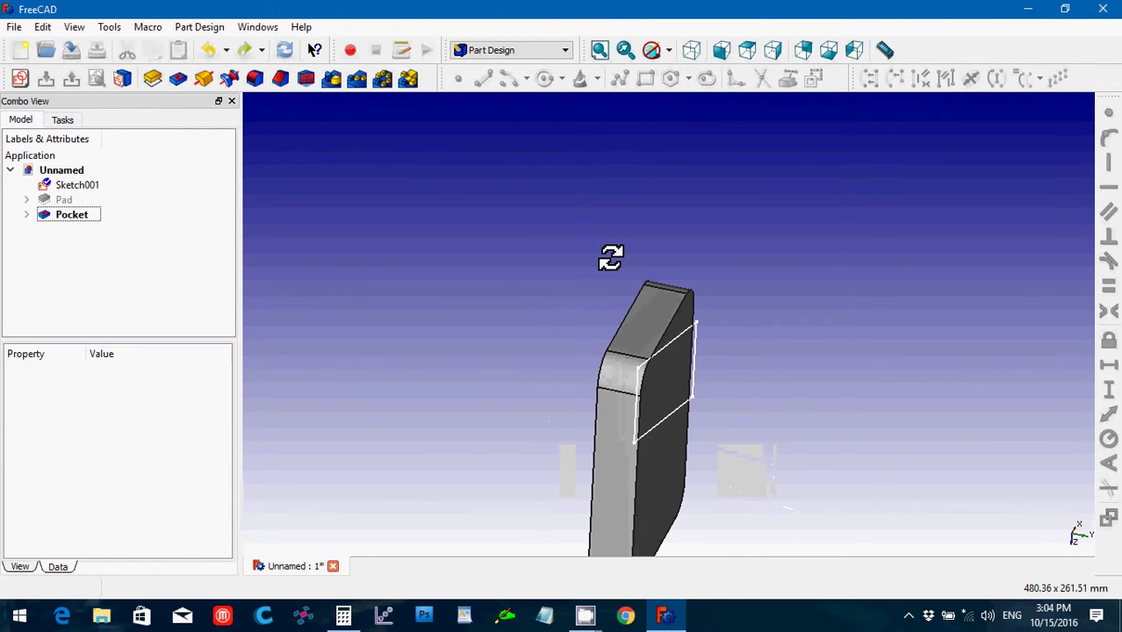
left_click(692, 51)
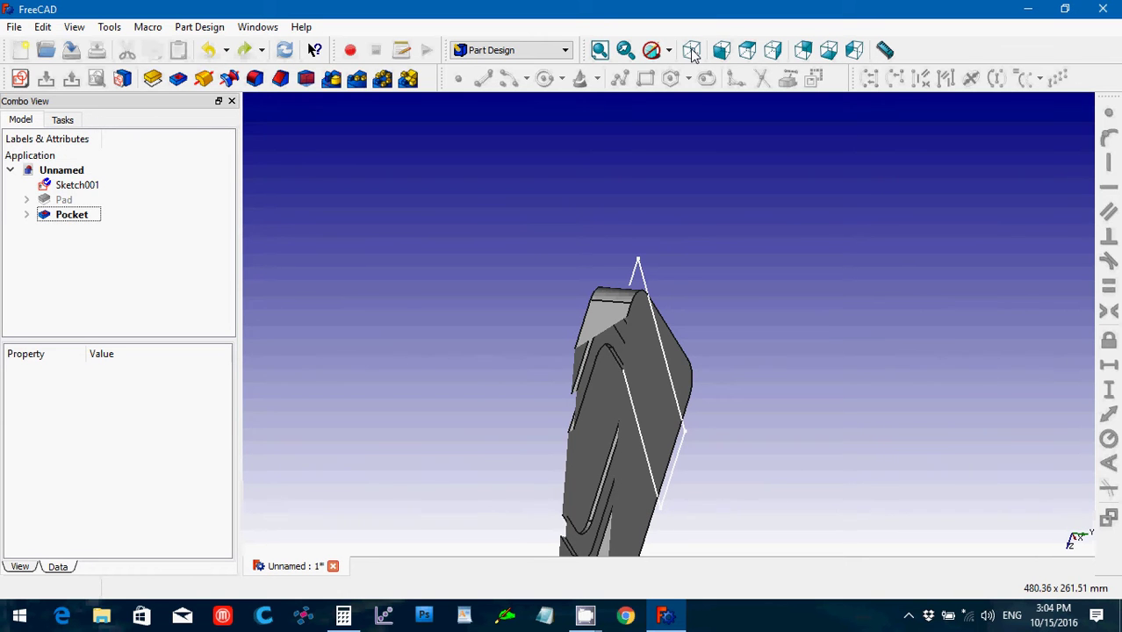
left_click(692, 50)
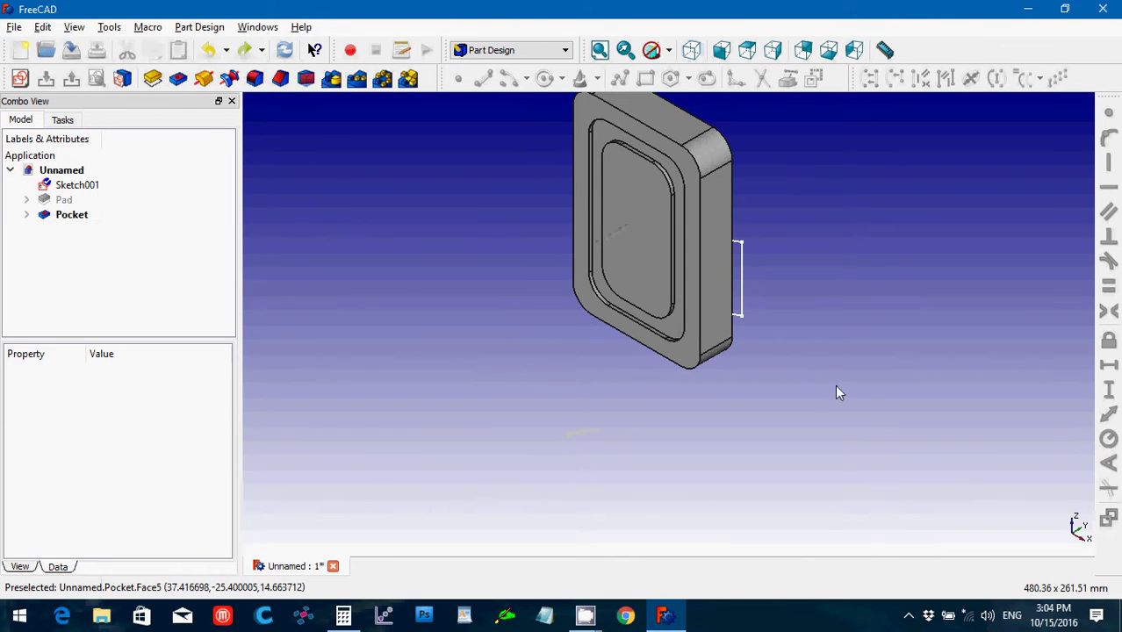
middle_click_drag(837, 386, 729, 380)
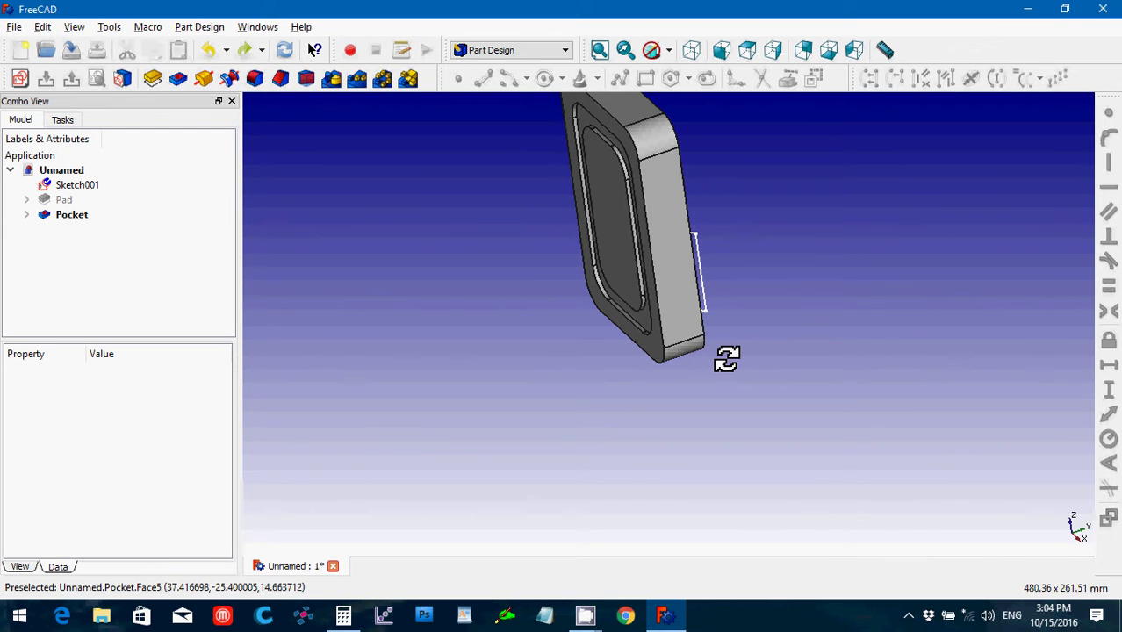
middle_click_drag(726, 358, 522, 373)
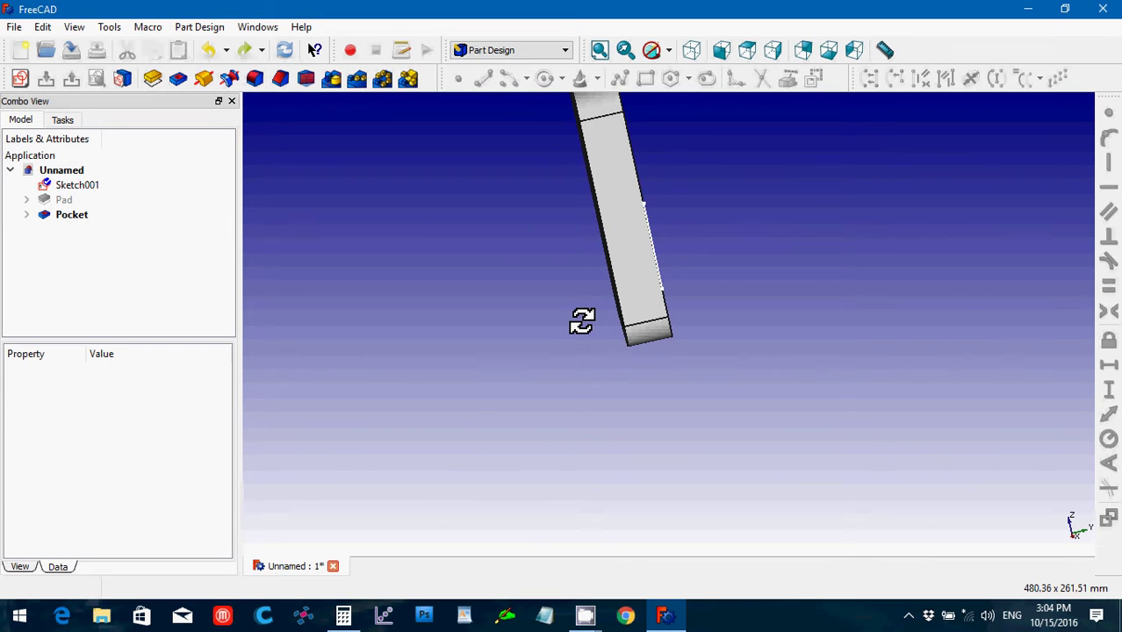
middle_click_drag(582, 321, 616, 319)
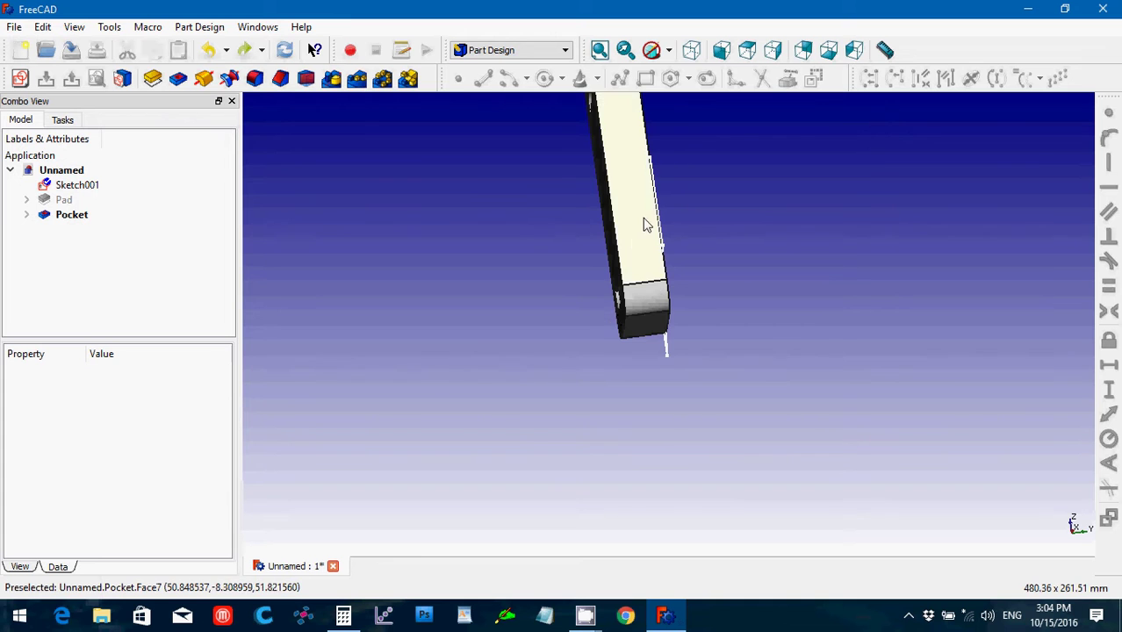
middle_click_drag(644, 224, 534, 307)
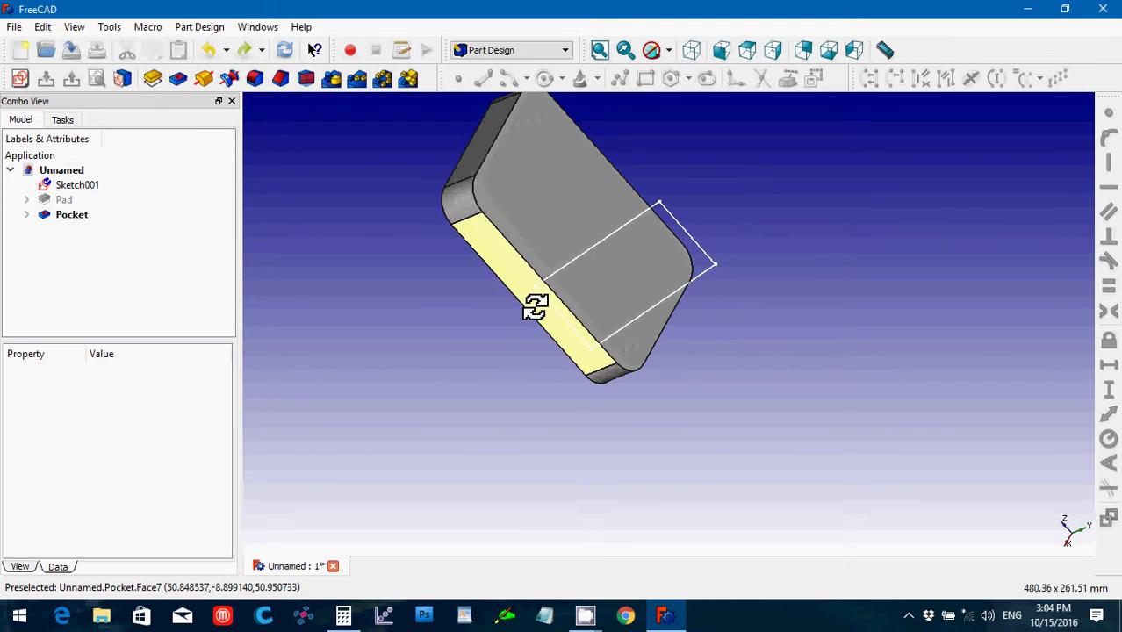
Step: Pad the parallelogram sketch on the Pocket's rear face with a length of 6.35 mm
left_click(153, 79)
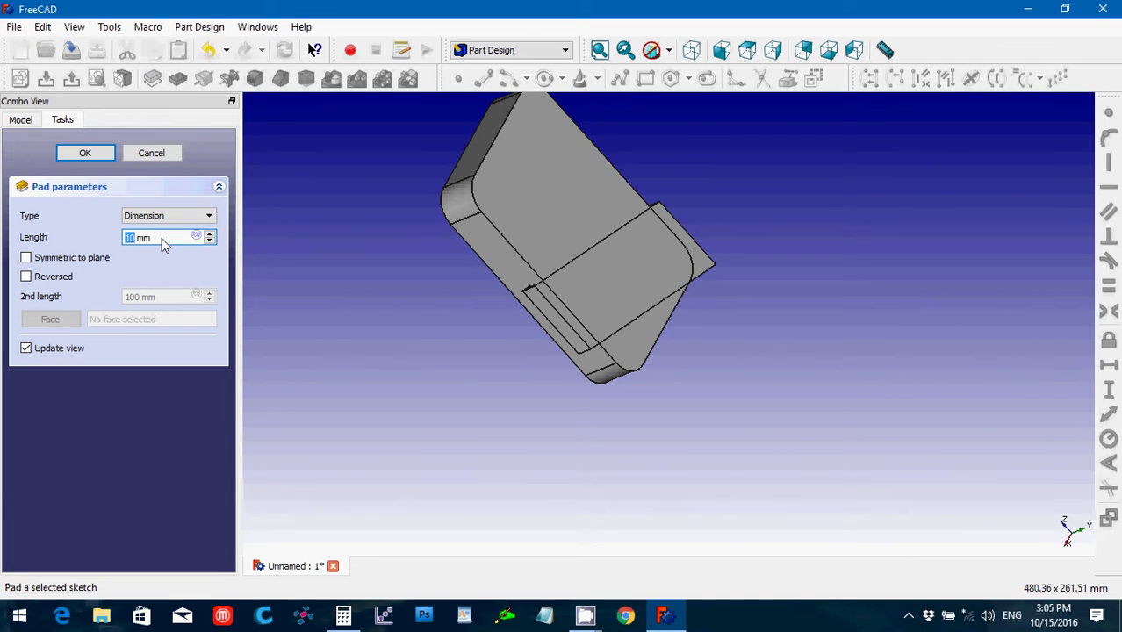
left_click_drag(162, 238, 104, 238)
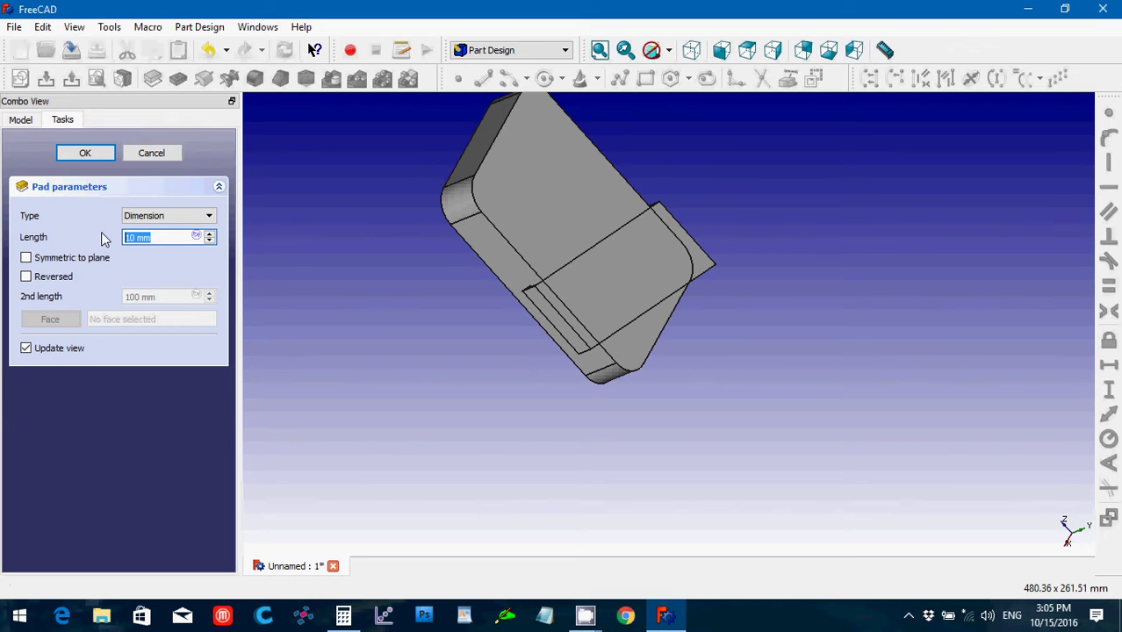
type("6.35")
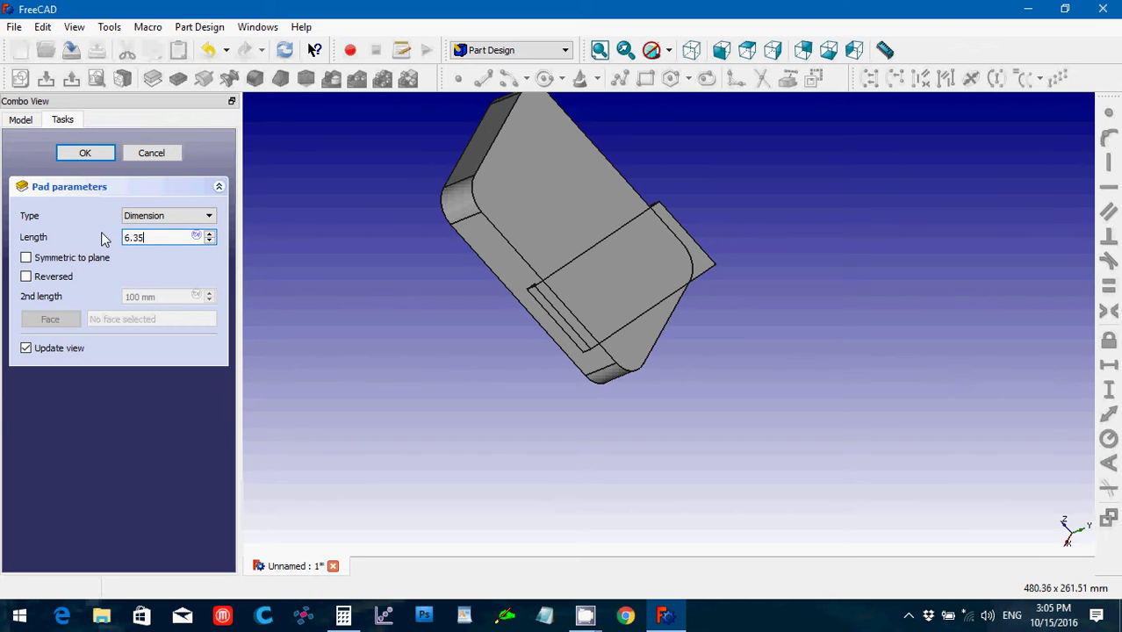
left_click(85, 153)
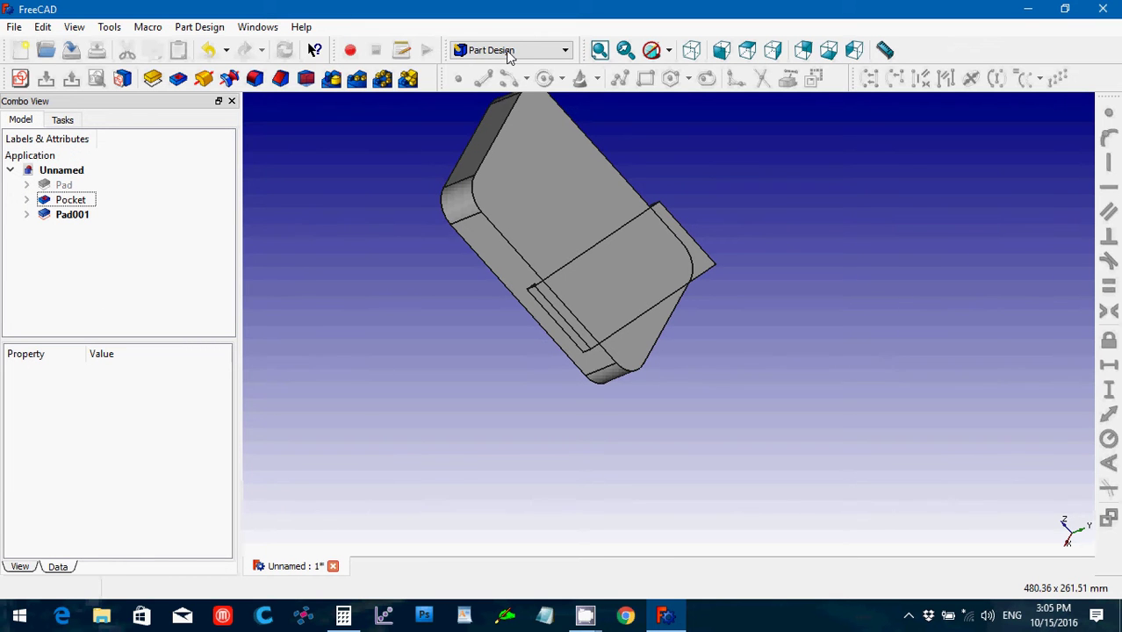
Step: Switch to the Part workbench and cut Pad001 out of the Pocket with a boolean Cut
left_click(508, 51)
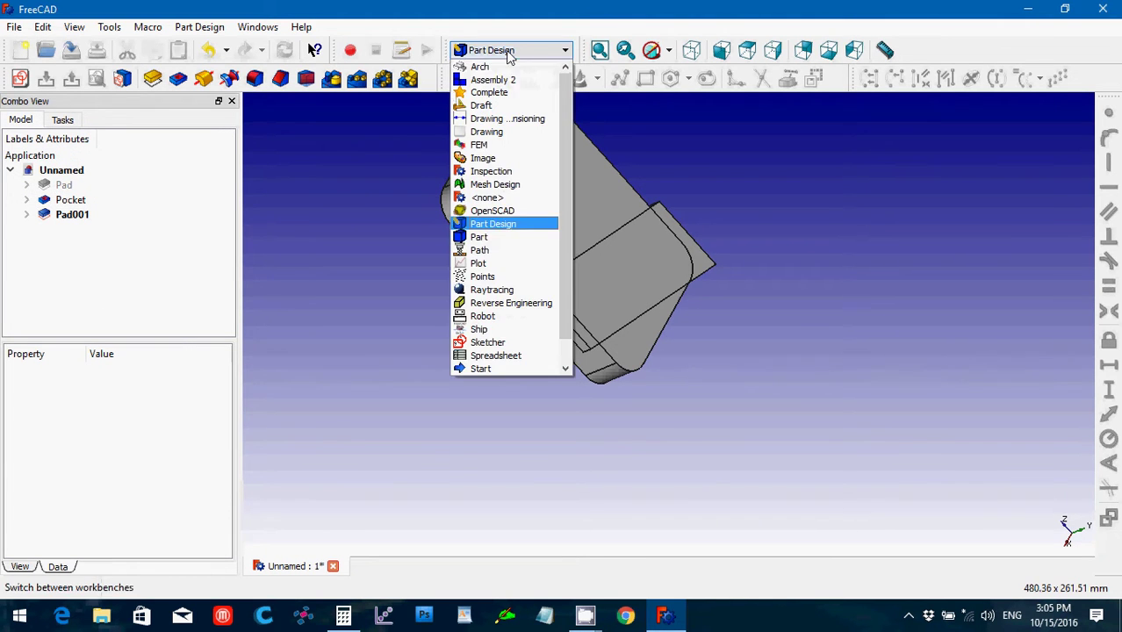
left_click(497, 237)
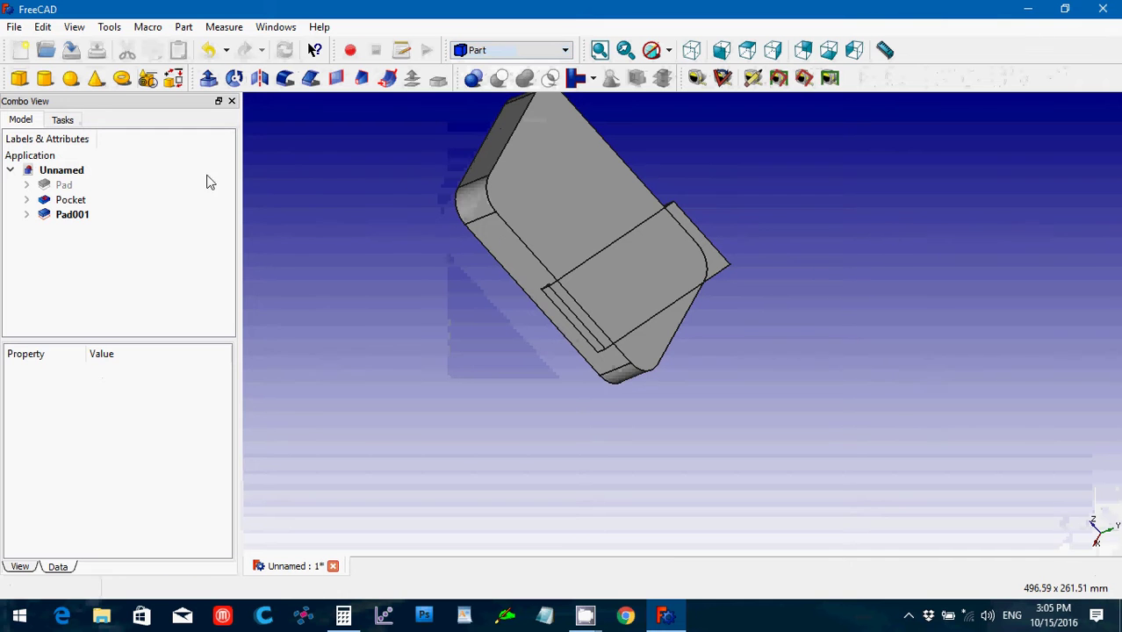
left_click(72, 201)
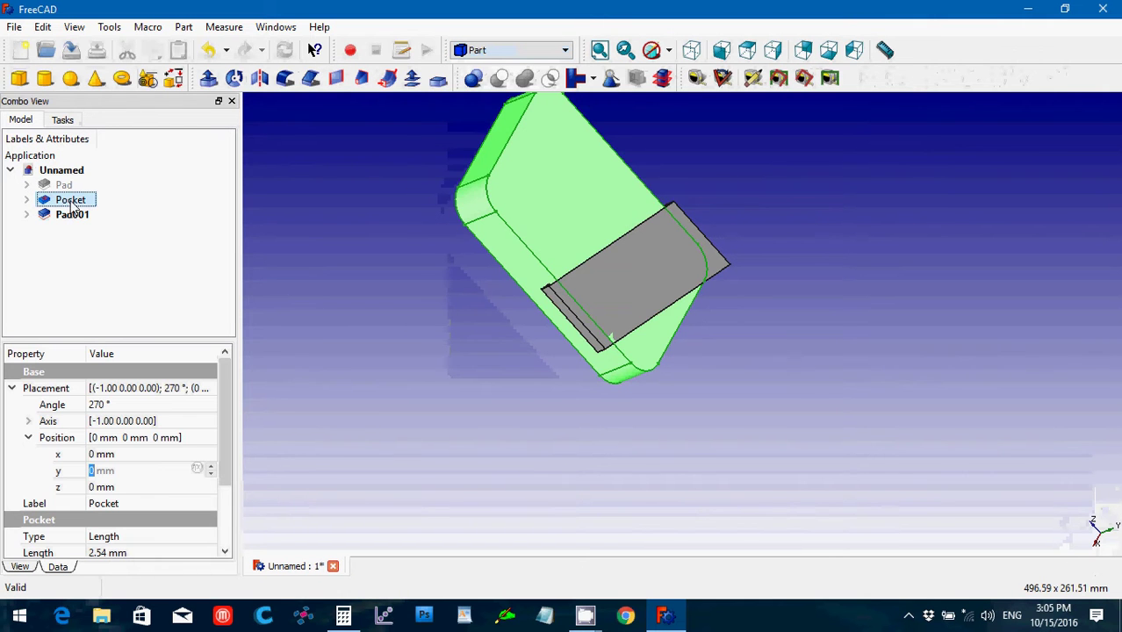
left_click(72, 214, "ctrl")
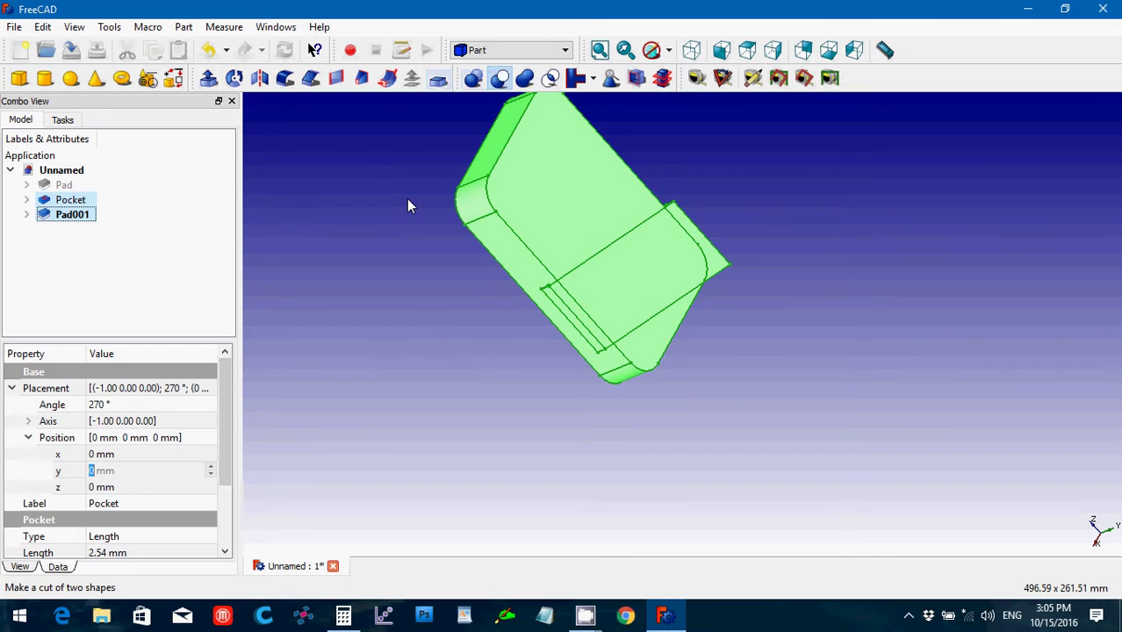
left_click(498, 79)
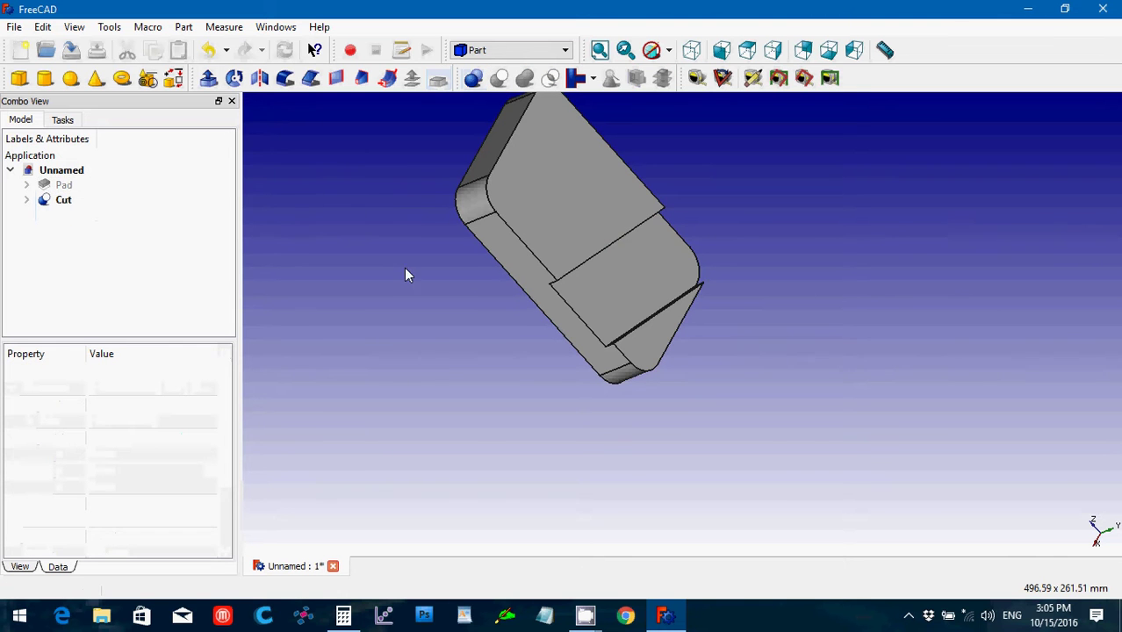
Step: Create a new Part Design sketch on the inner front face enclosed by the ring pocket
left_click(689, 53)
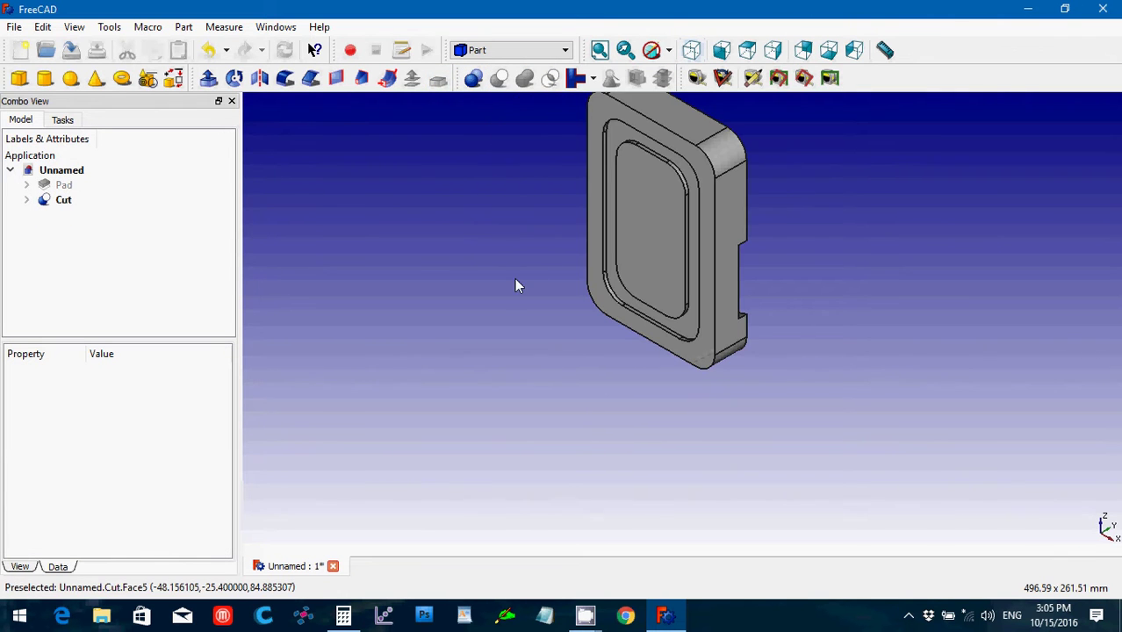
left_click(660, 231)
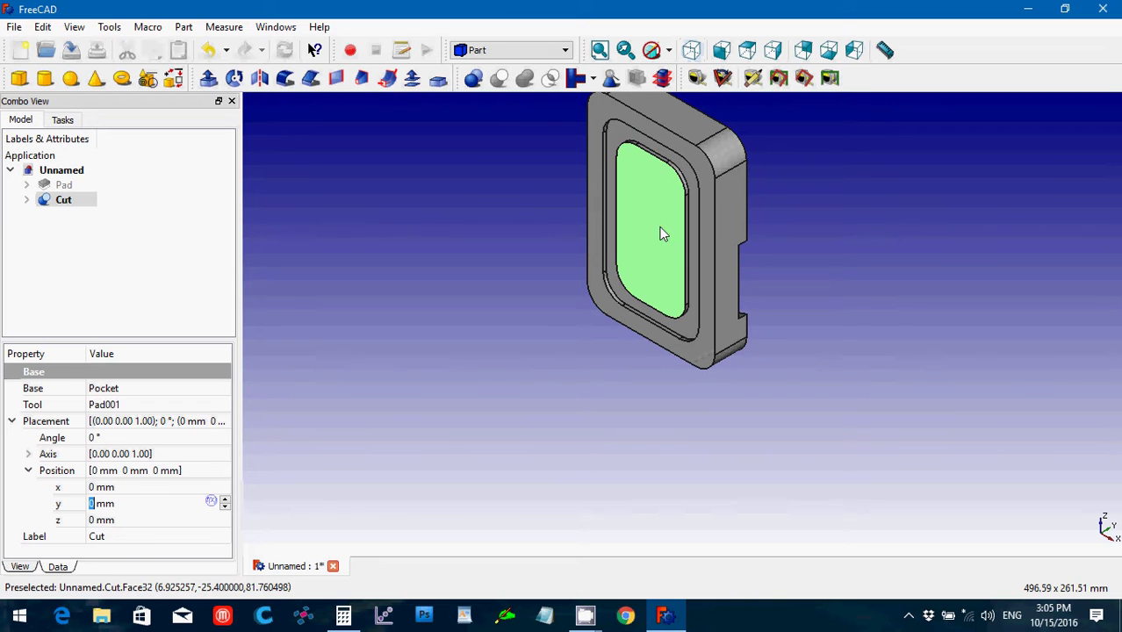
left_click(483, 50)
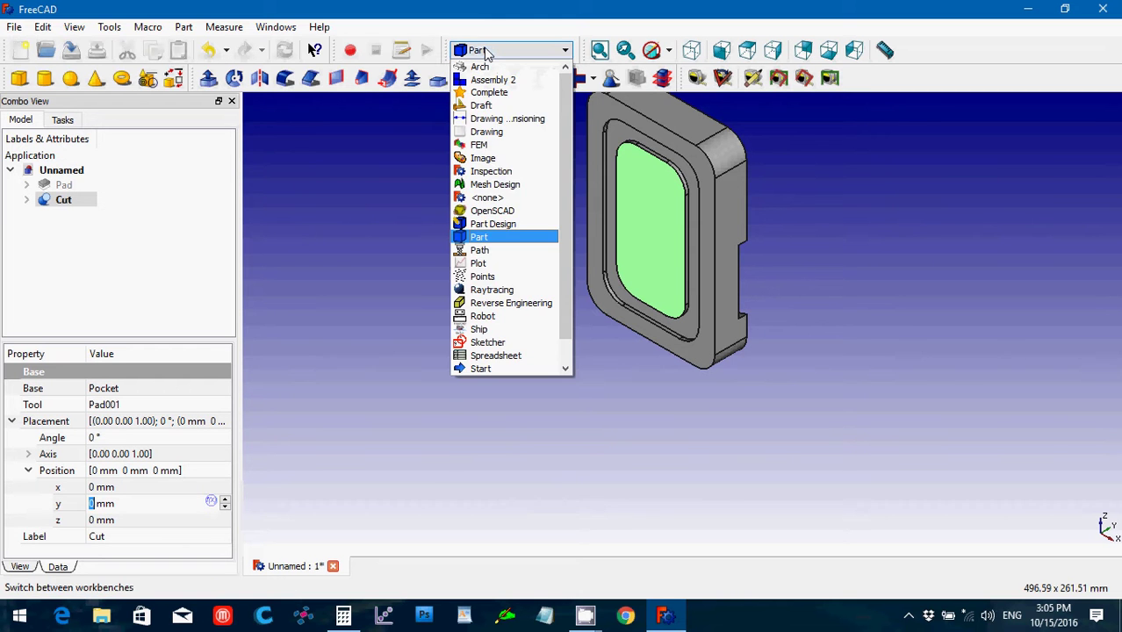
left_click(492, 223)
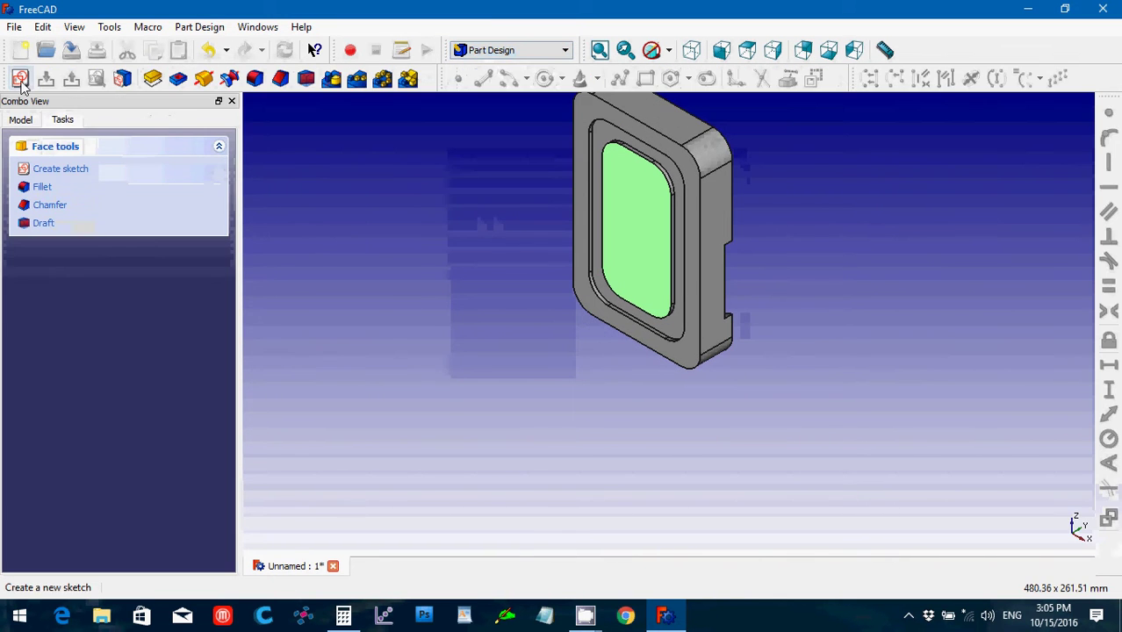
left_click(20, 78)
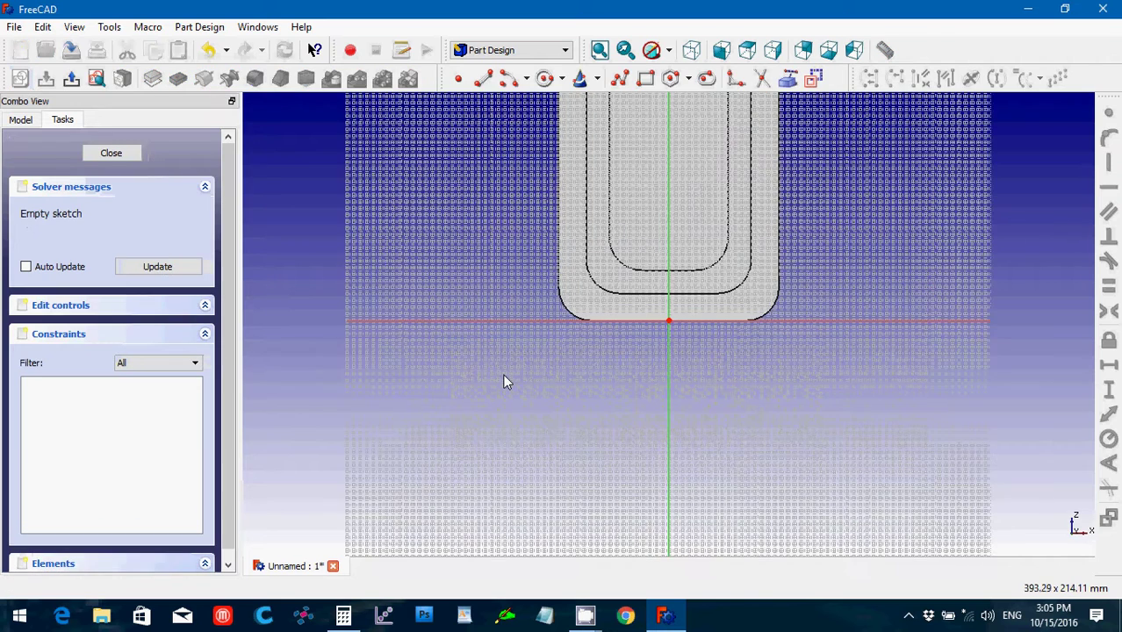
key("Down")
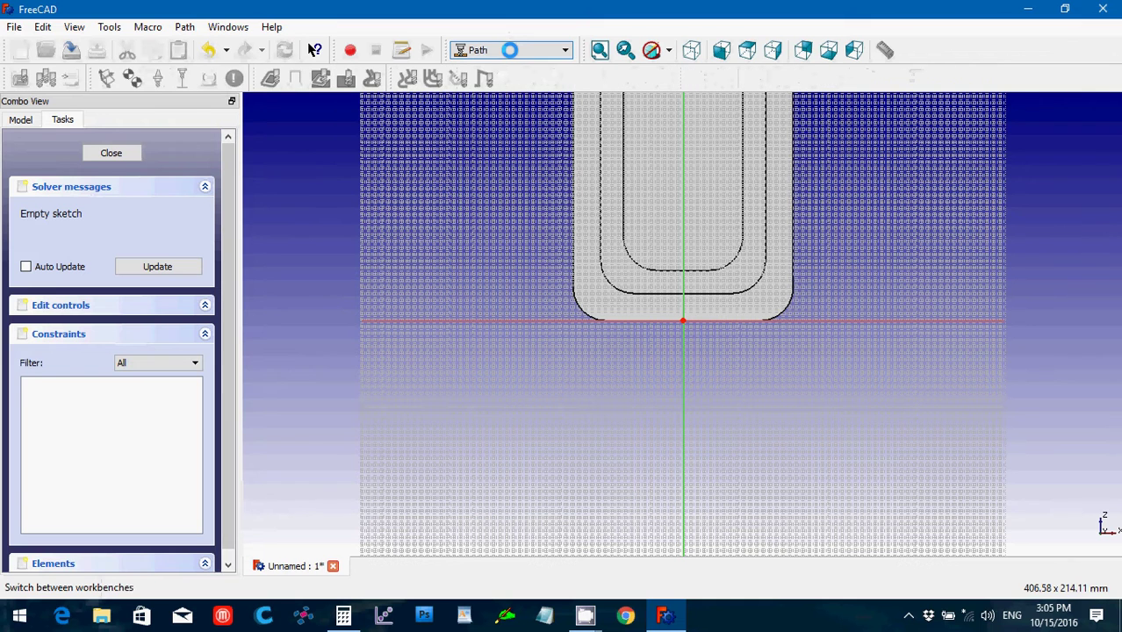
left_click(509, 50)
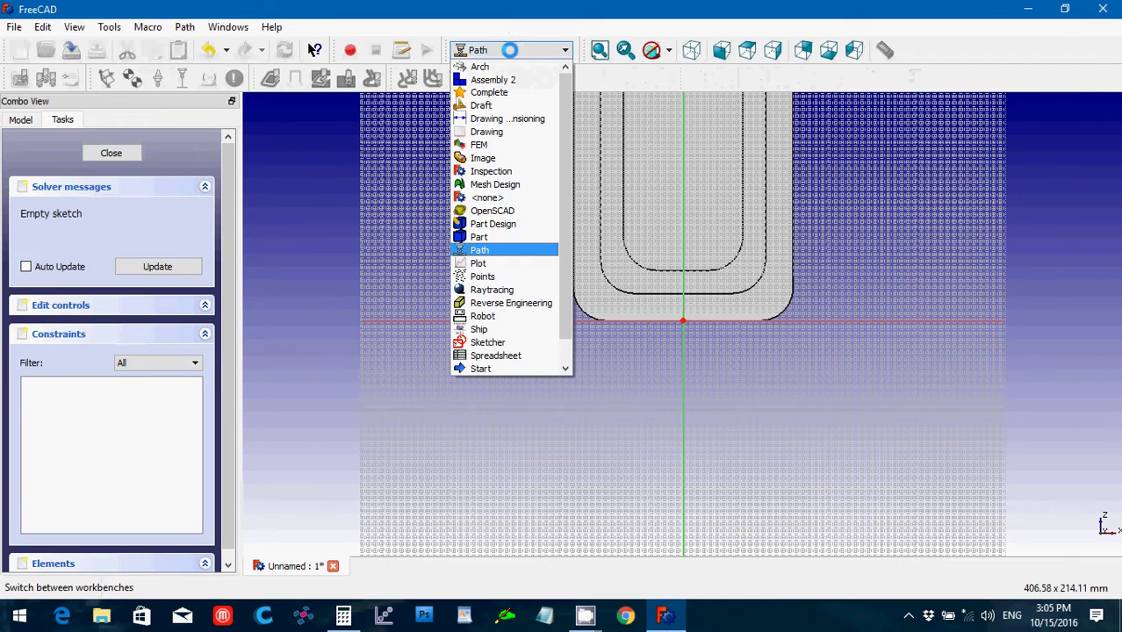
left_click(491, 223)
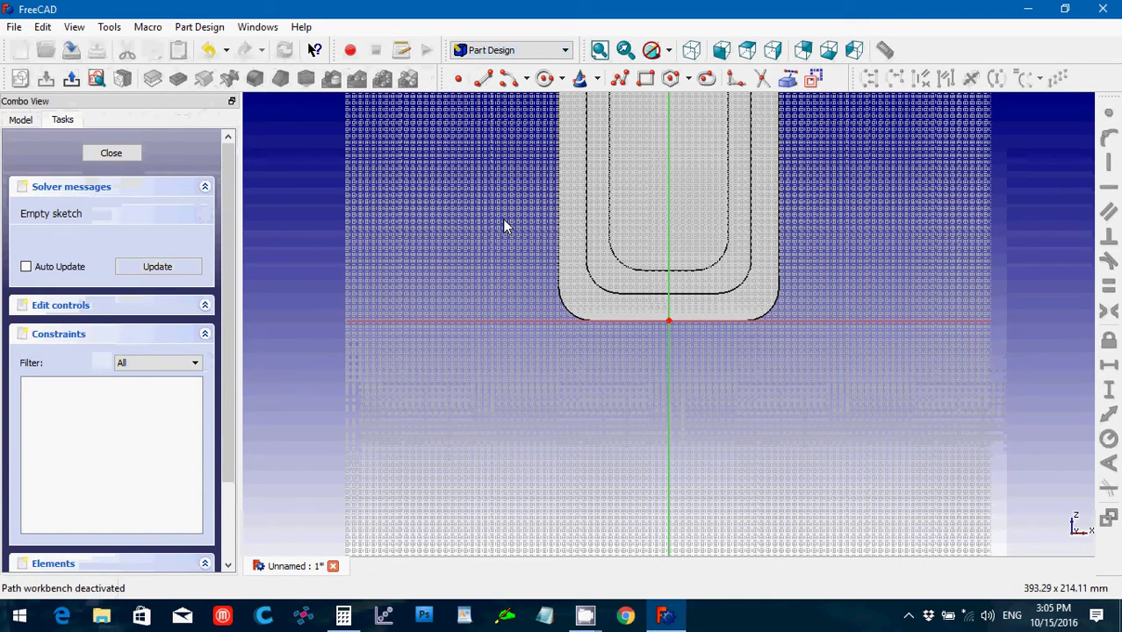
Step: Draw two circles of about 5 mm radius in the inner face's upper part, one on each side of the vertical axis
key("v")
key("f")
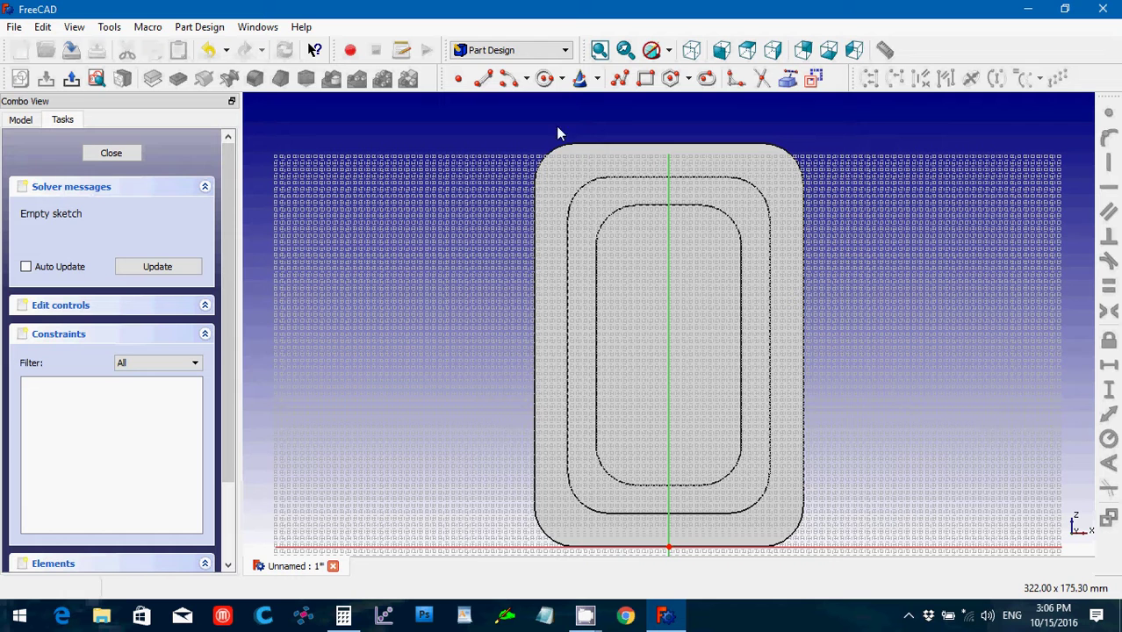
left_click(545, 80)
left_click(644, 264)
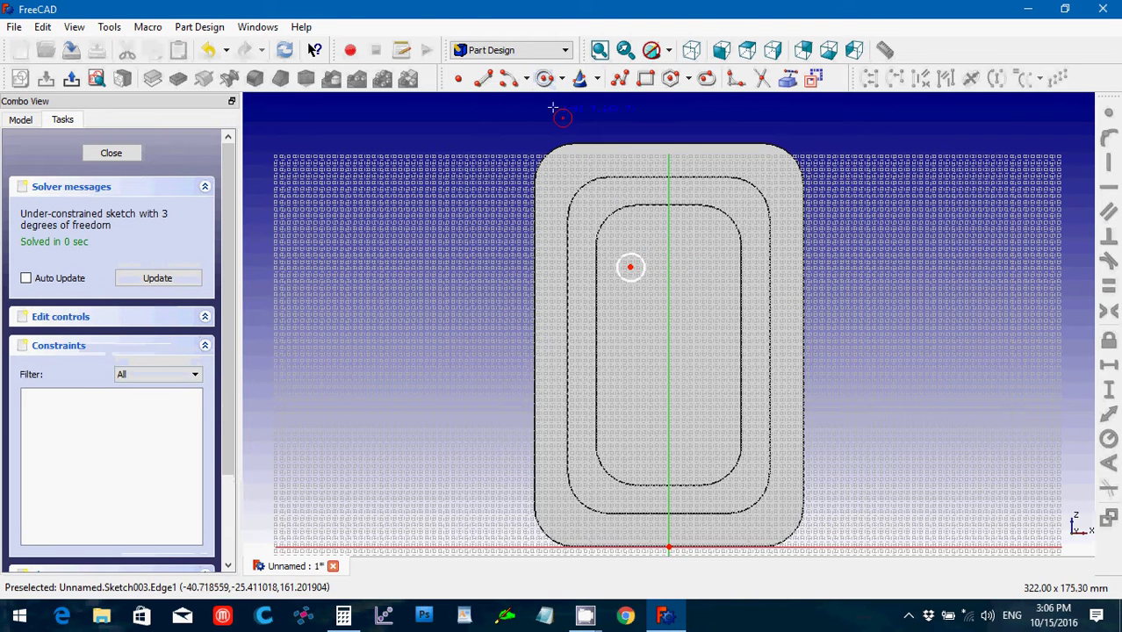
left_click(545, 80)
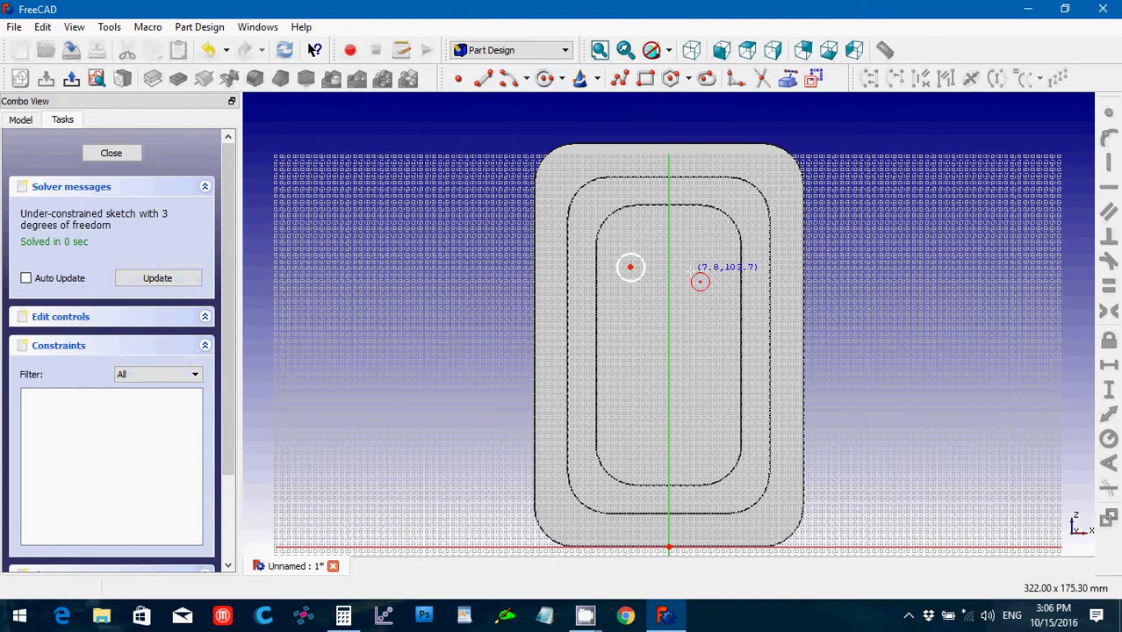
left_click(695, 266)
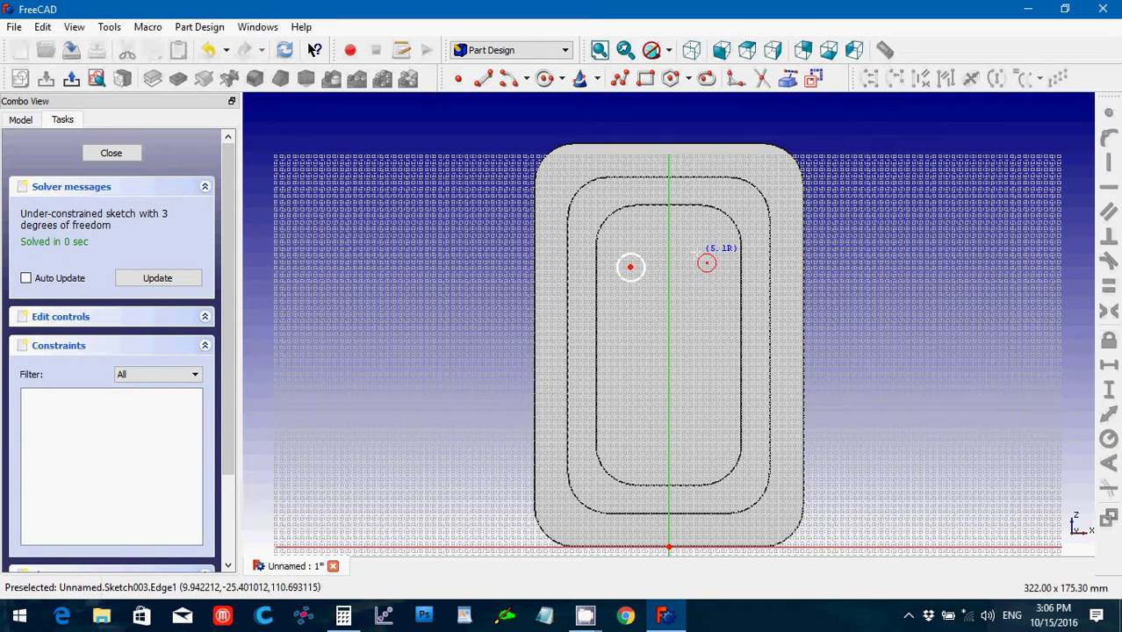
left_click(705, 263)
right_click(706, 263)
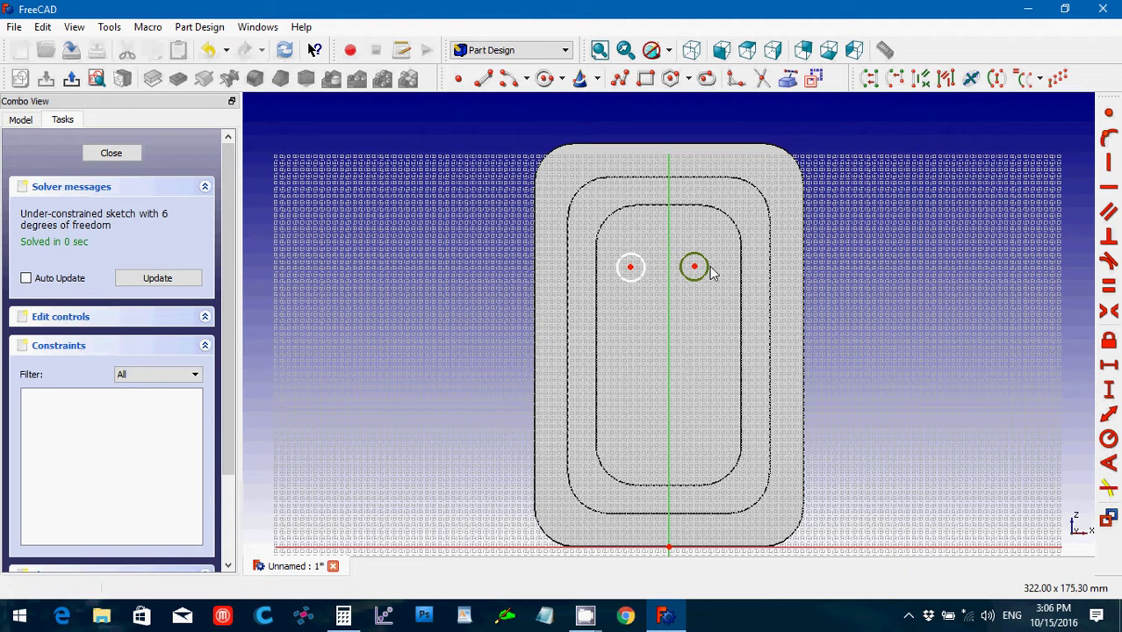
Step: Constrain the radius of both circles to 3.17 mm
left_click(711, 273)
left_click(1109, 440)
type("3.17mm")
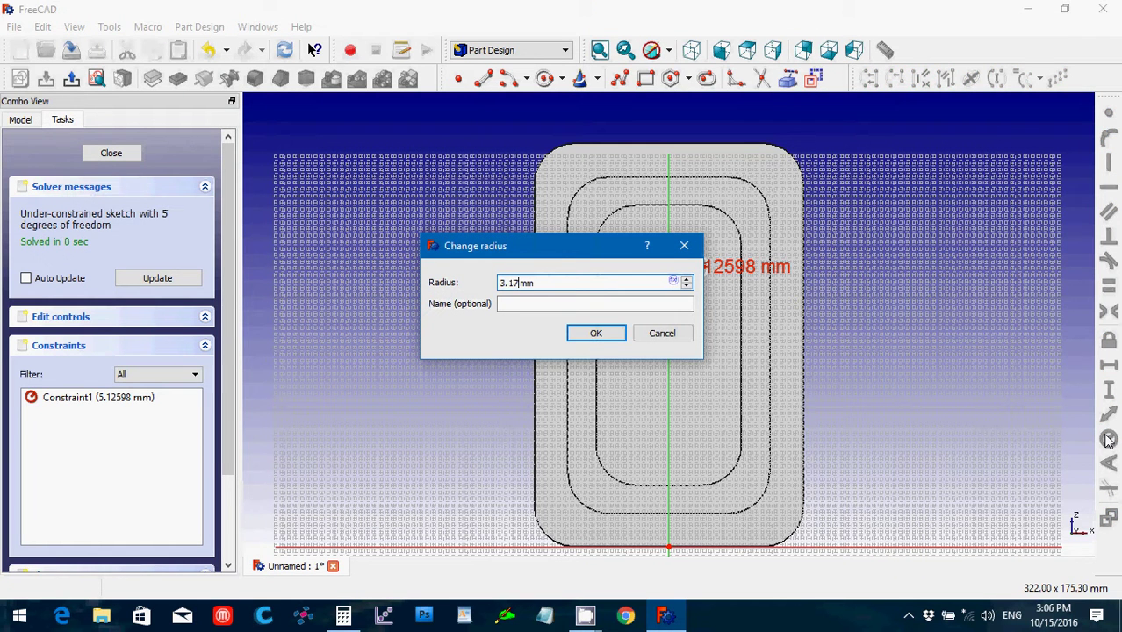
key("Return")
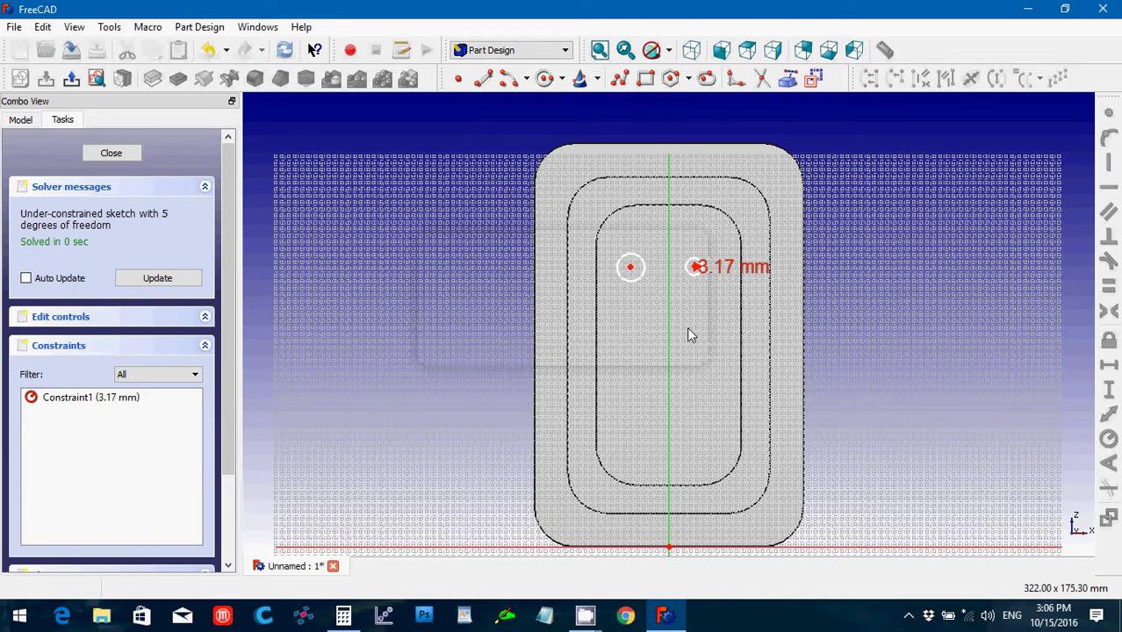
left_click(638, 277)
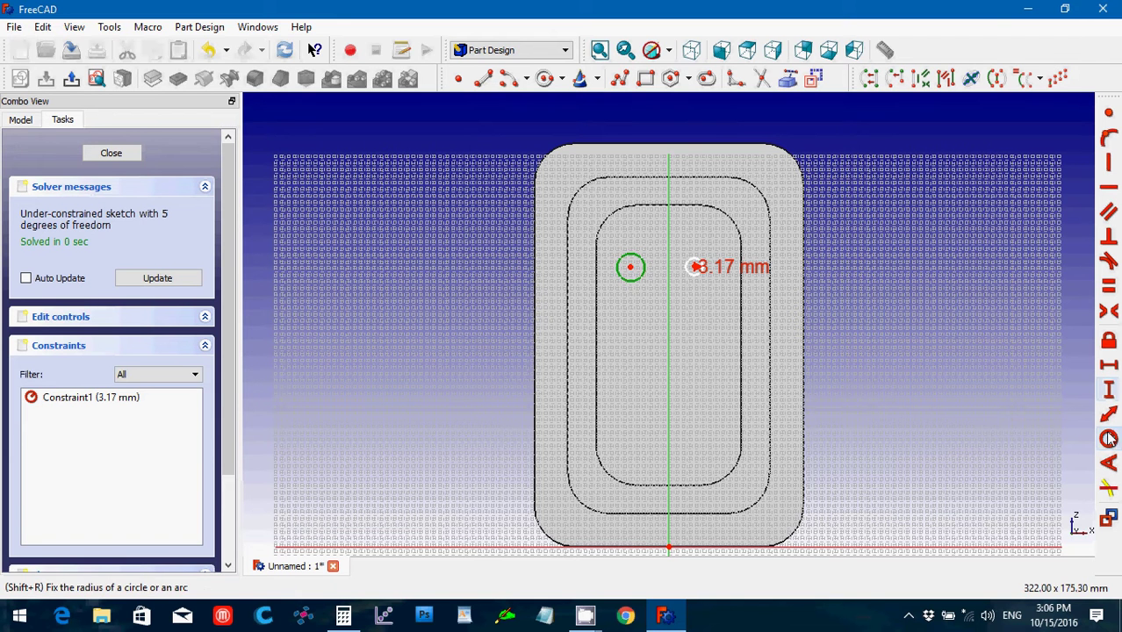
left_click(1109, 439)
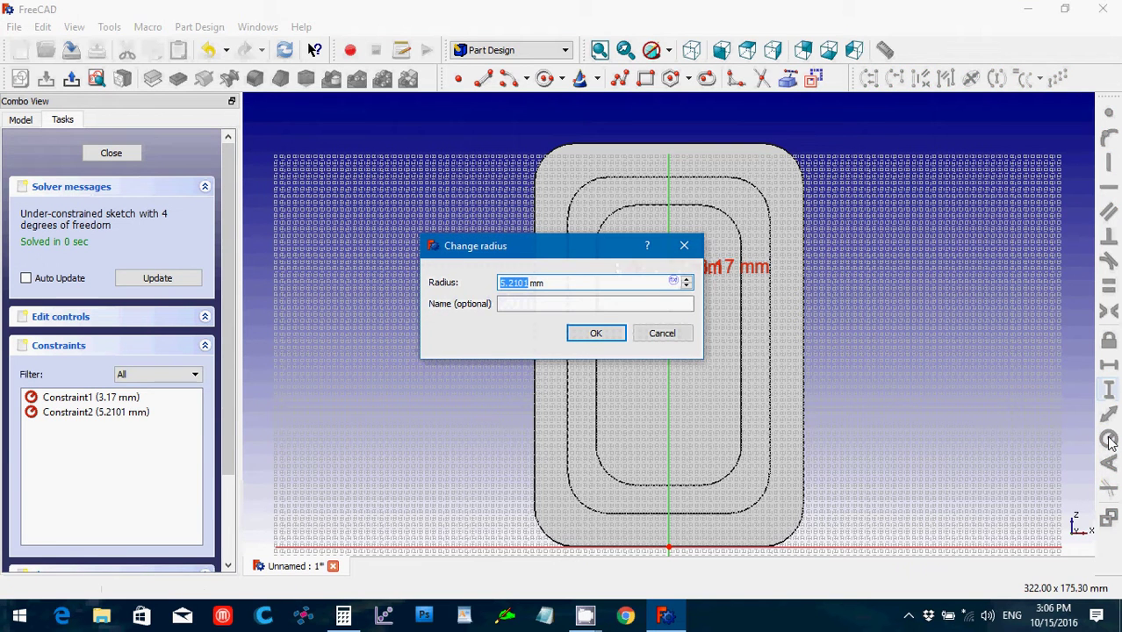
type("3.17")
key("Return")
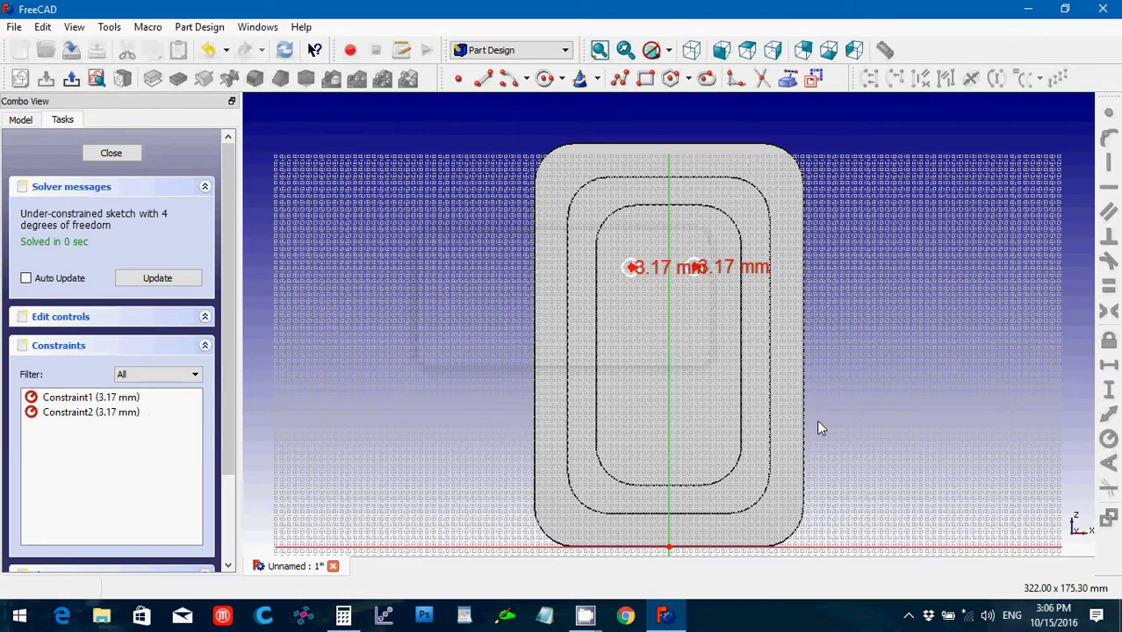
Step: Constrain the left circle's centre to a horizontal distance of 18 mm from the vertical axis
scroll(889, 394, "up", 5)
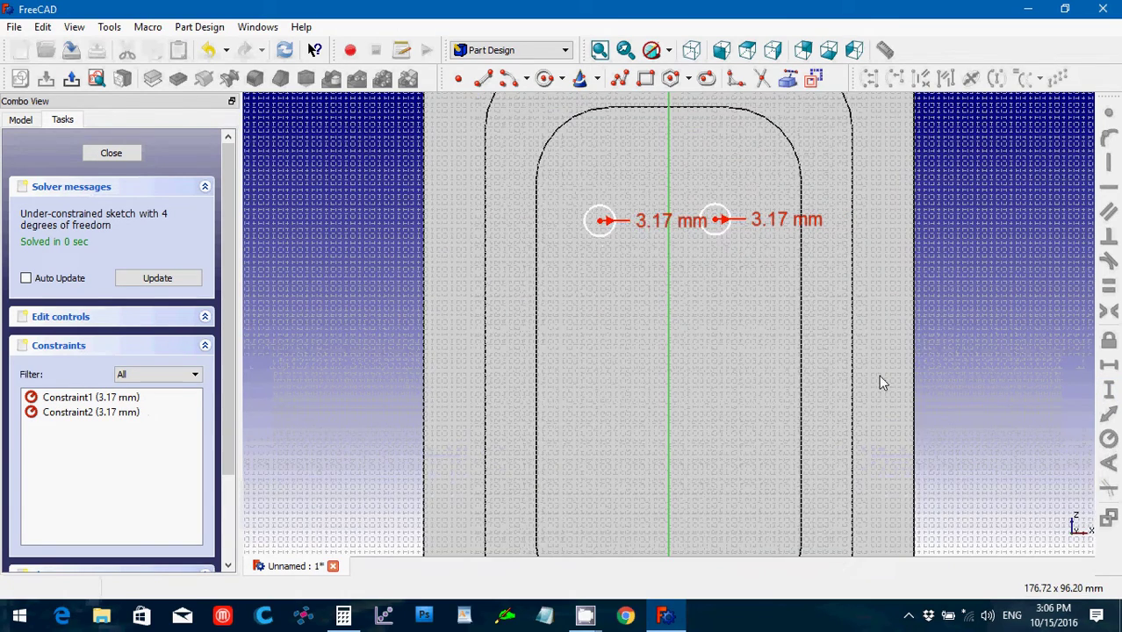
left_click(602, 222)
left_click(667, 254)
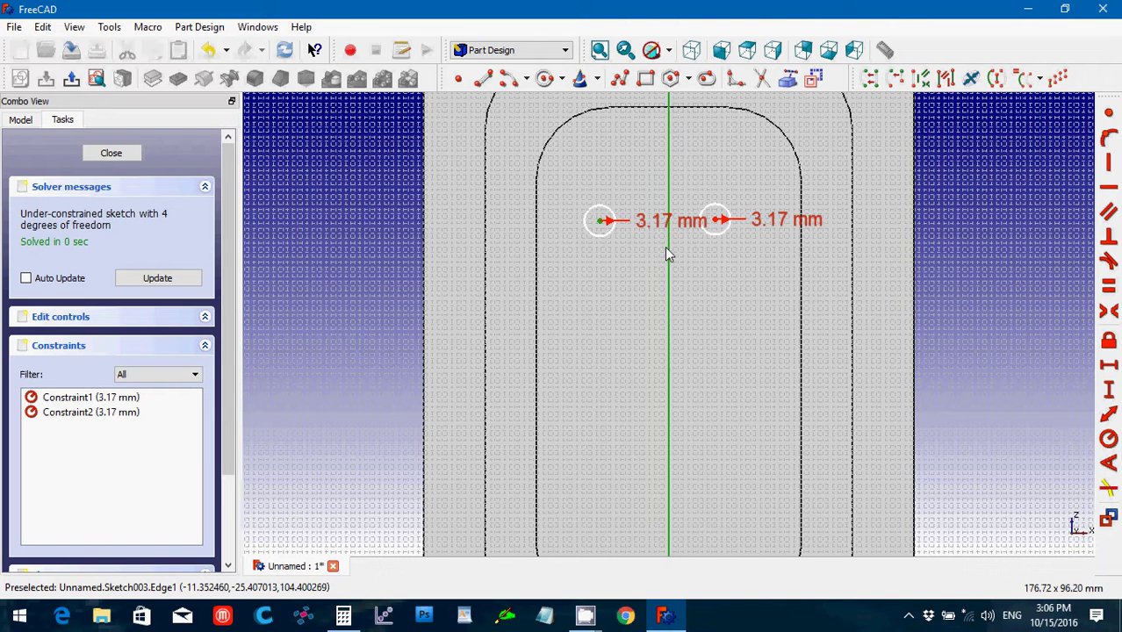
left_click(1109, 369)
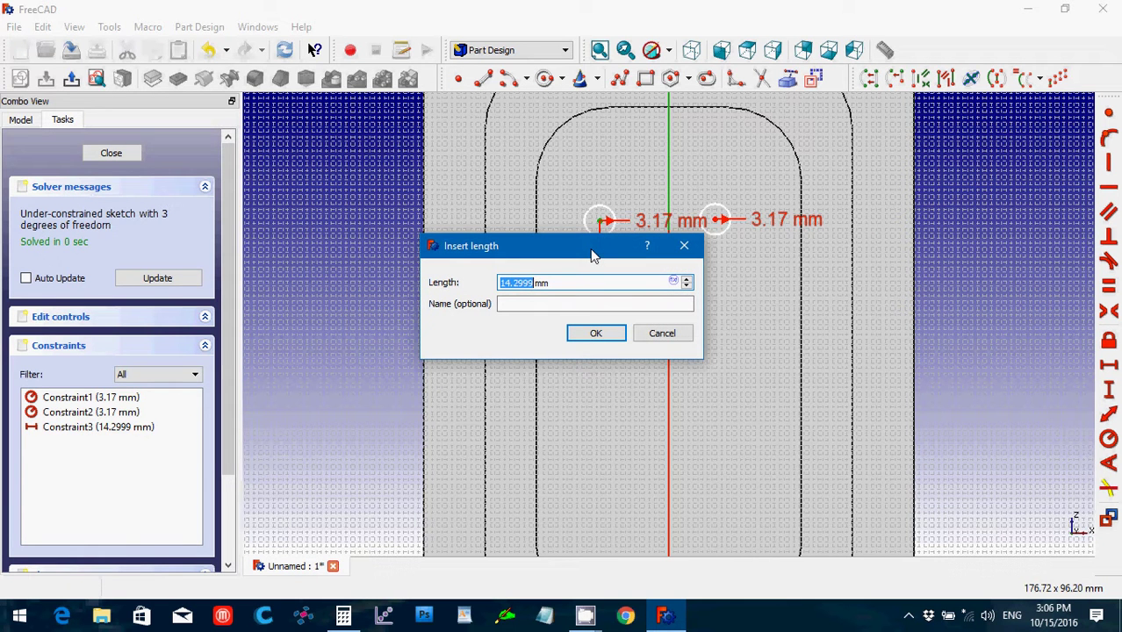
type("18")
key("Return")
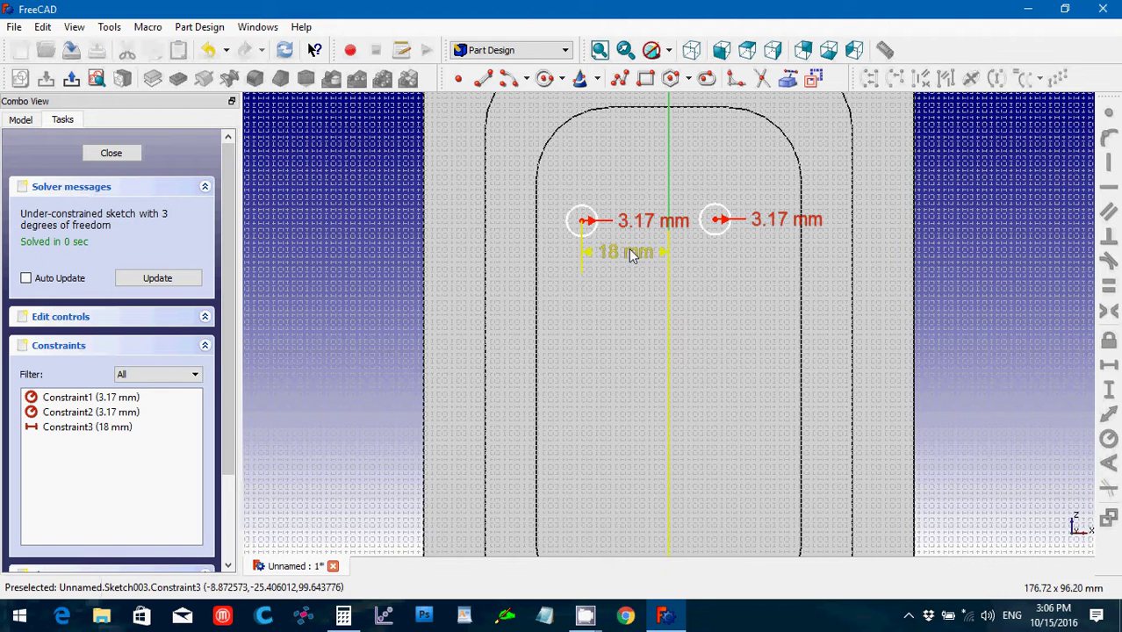
Step: Constrain the right circle's centre to a horizontal distance of 18 mm from the vertical axis
left_click(719, 220)
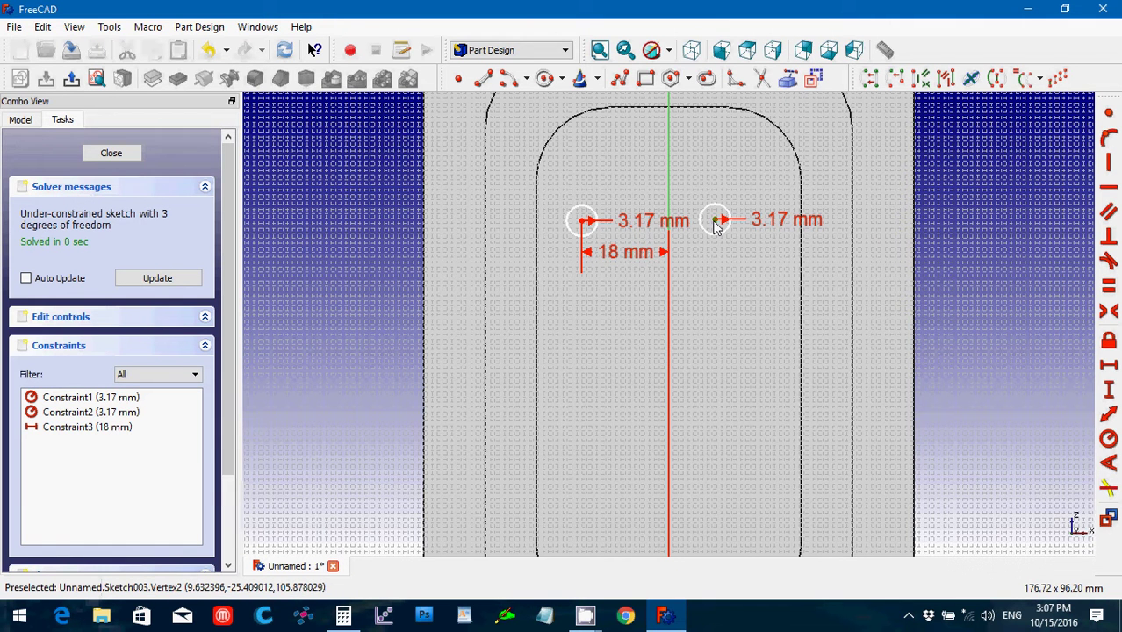
left_click(669, 205)
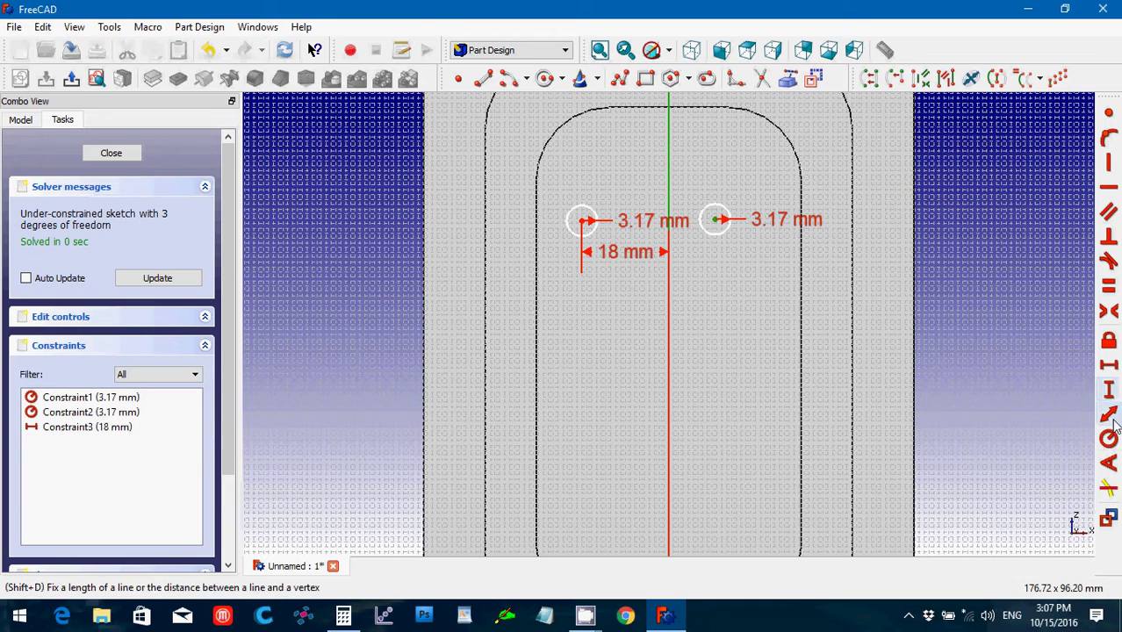
left_click(1108, 366)
type("18")
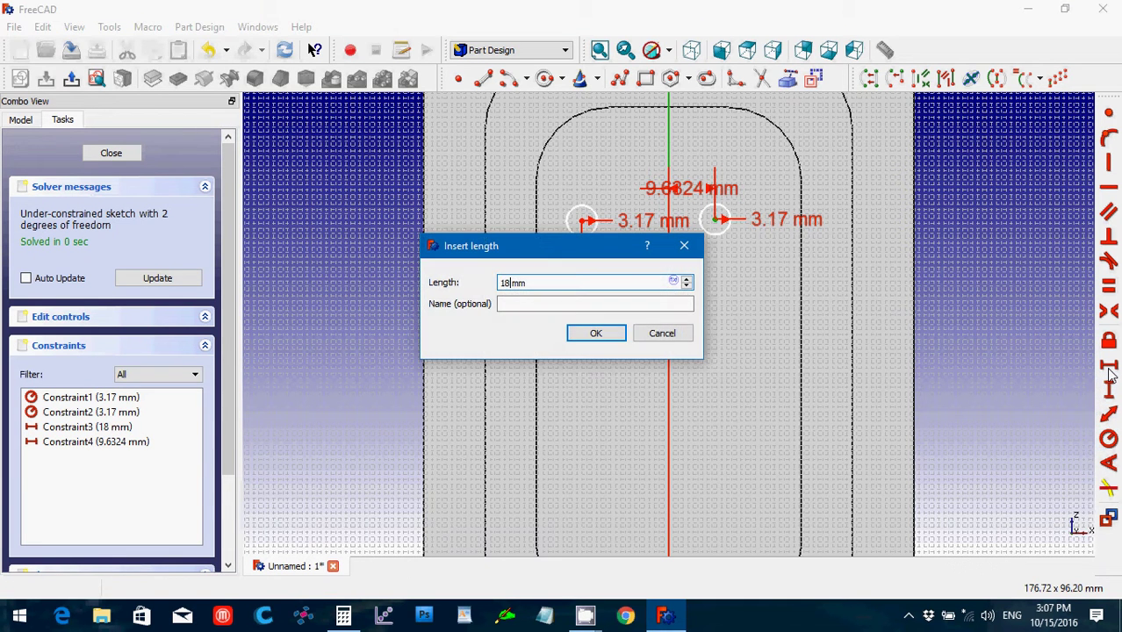
key("Return")
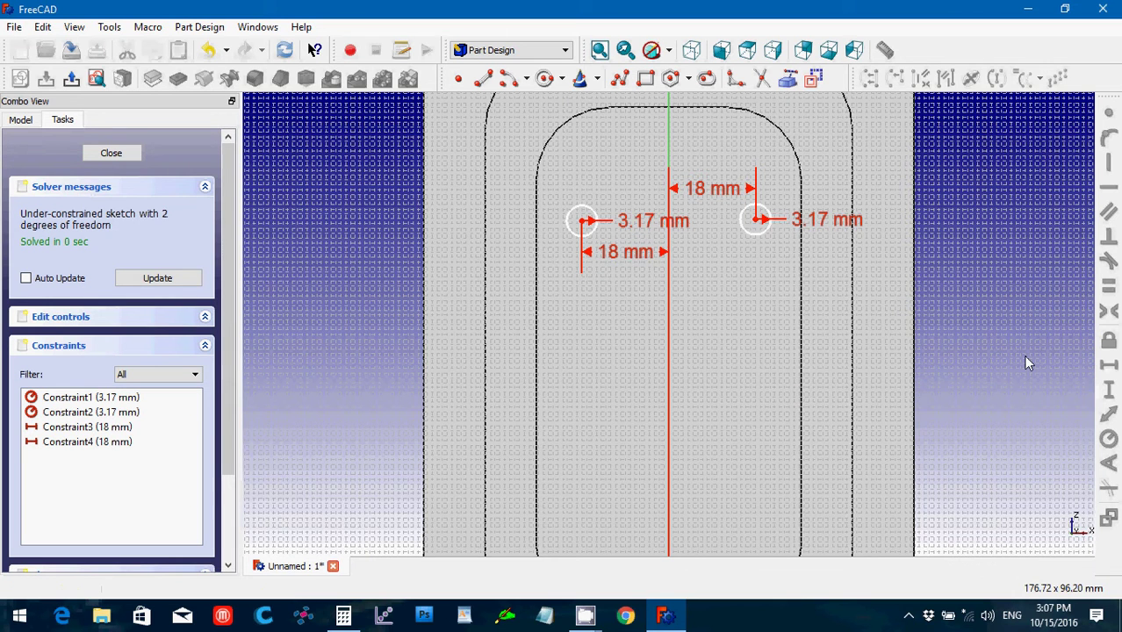
Step: Switch to Calculator and subtract 48.26 from 152.4 to get the circles' height above the horizontal axis
scroll(1024, 360, "down", 5)
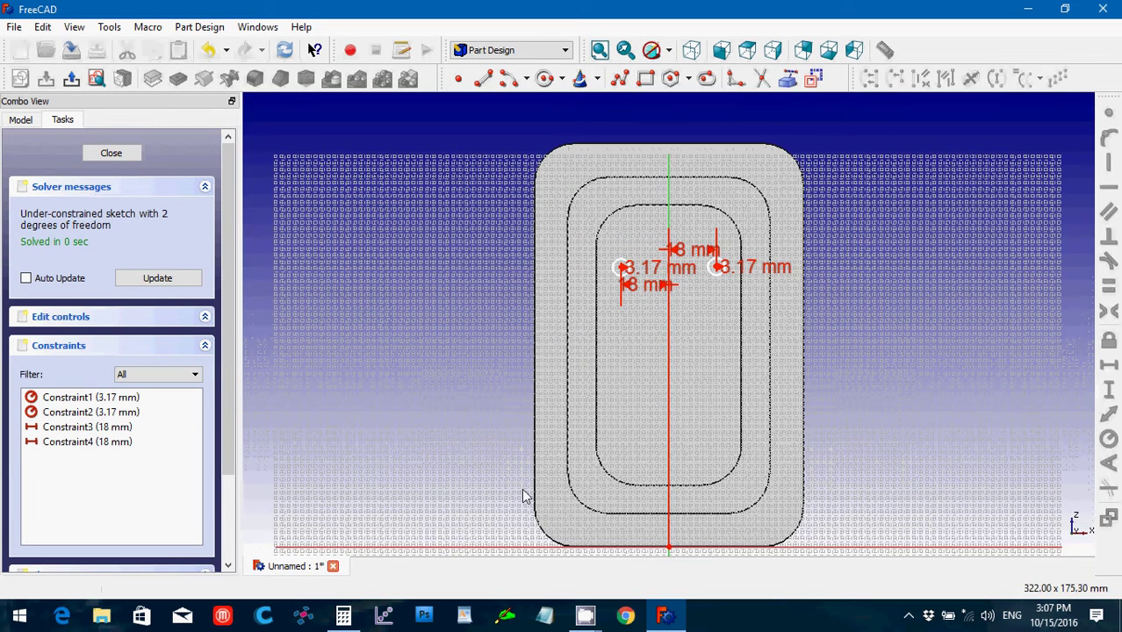
left_click(350, 619)
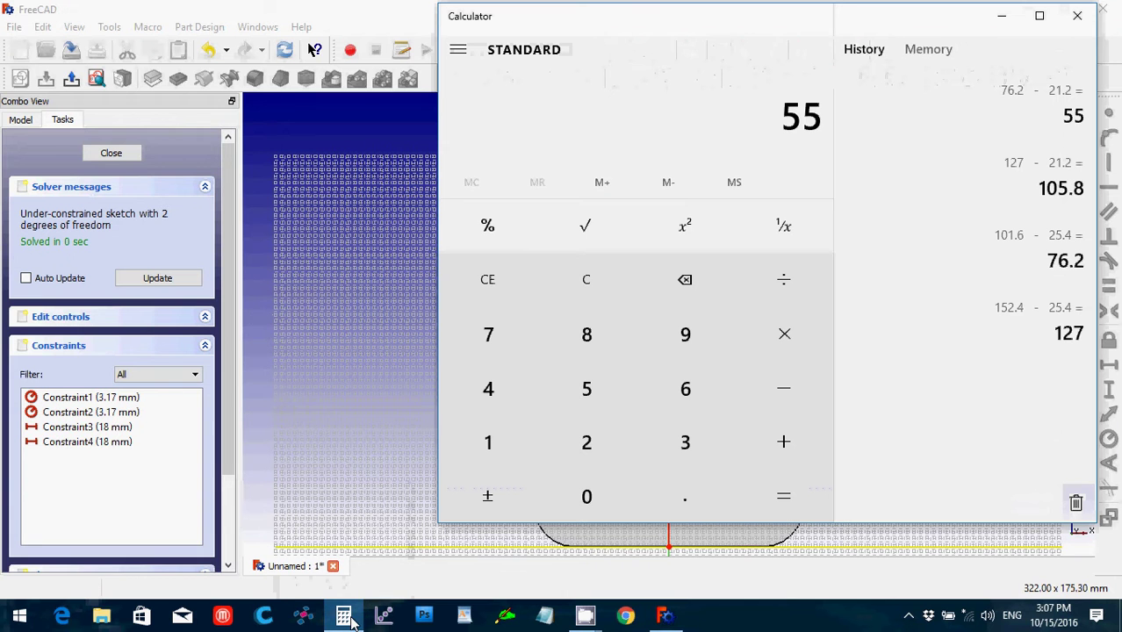
left_click(586, 290)
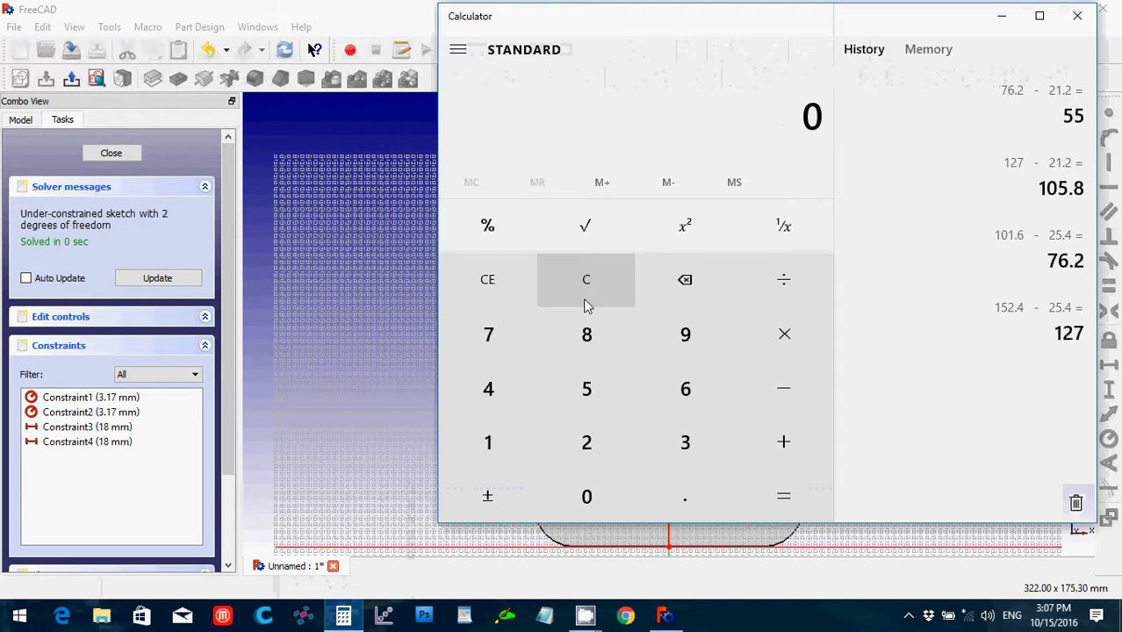
type("152.4")
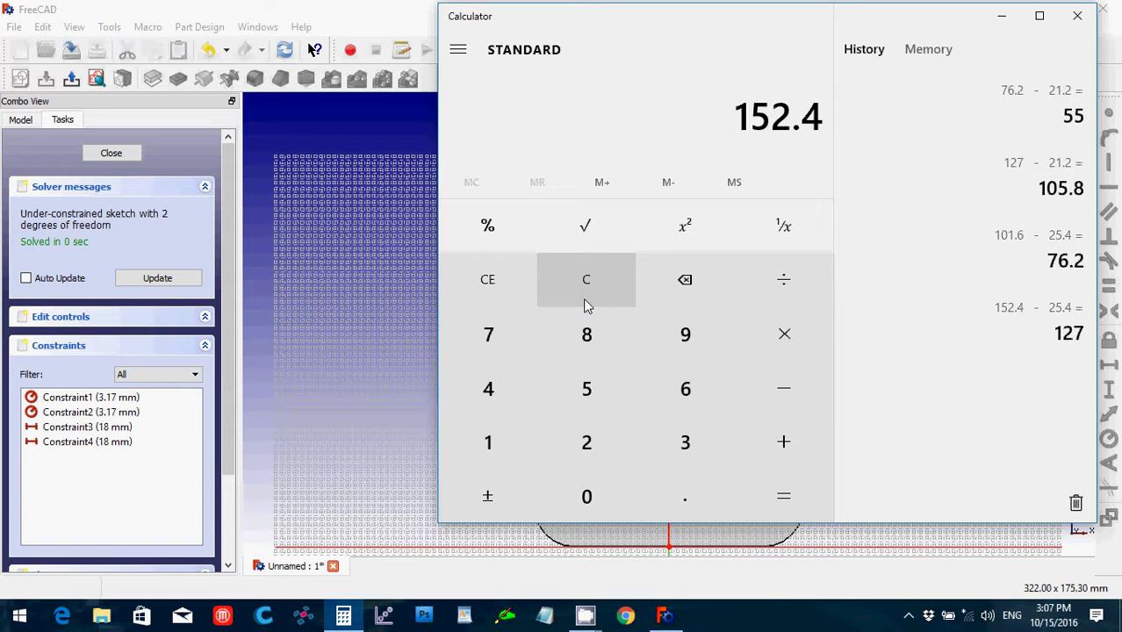
key("minus")
type("48.26")
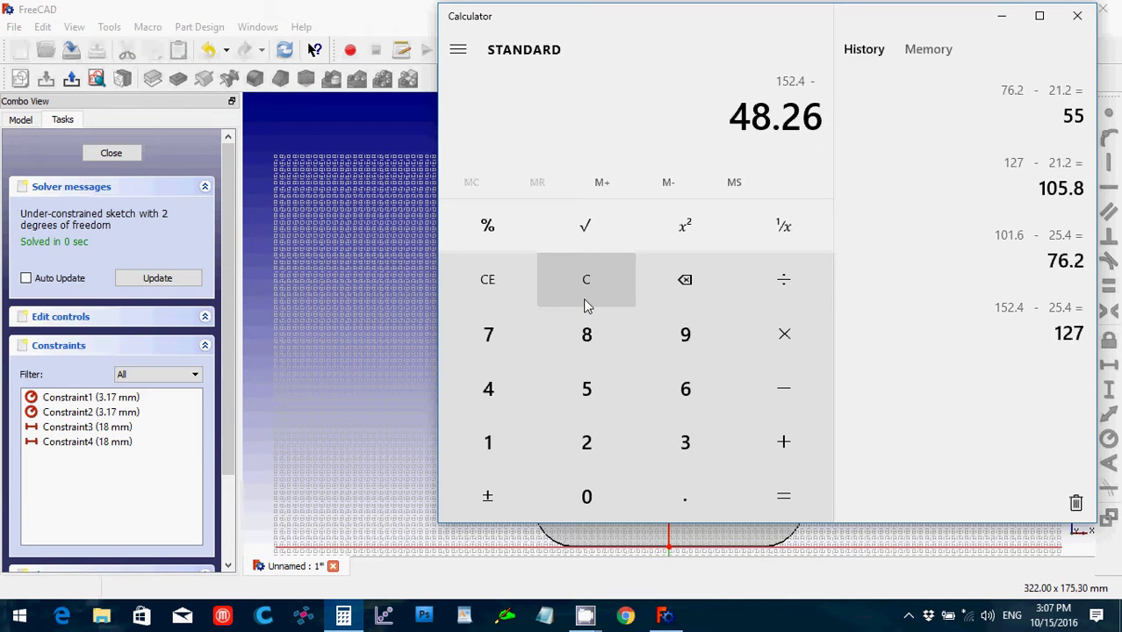
key("Return")
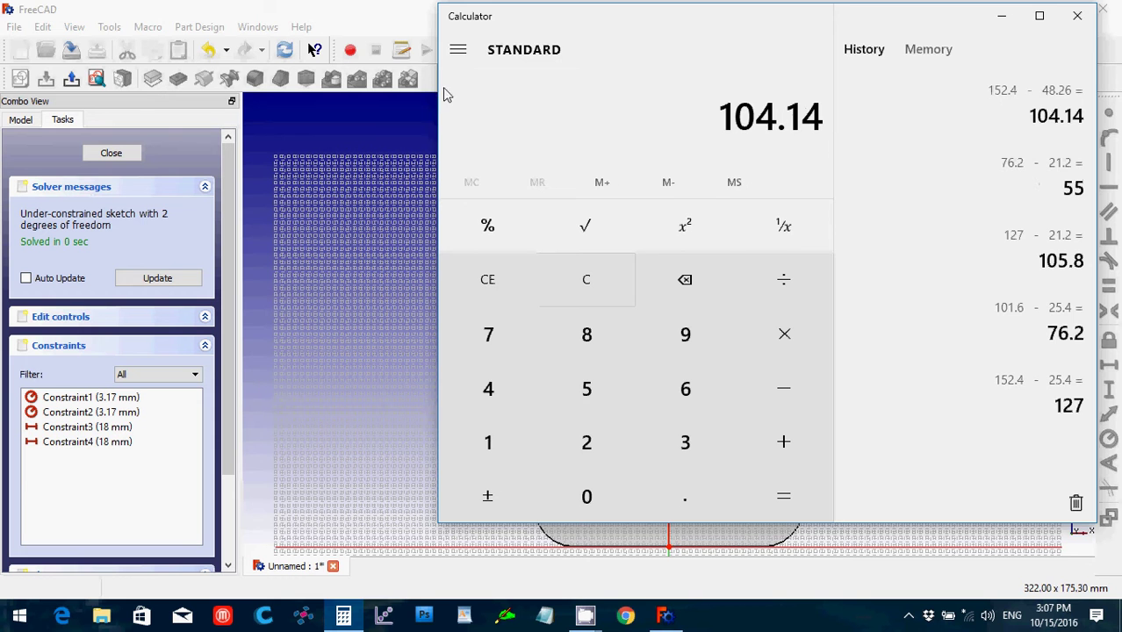
Step: Return to FreeCAD and constrain the right circle's centre to a vertical distance of 104.14 mm from the horizontal axis
left_click(358, 29)
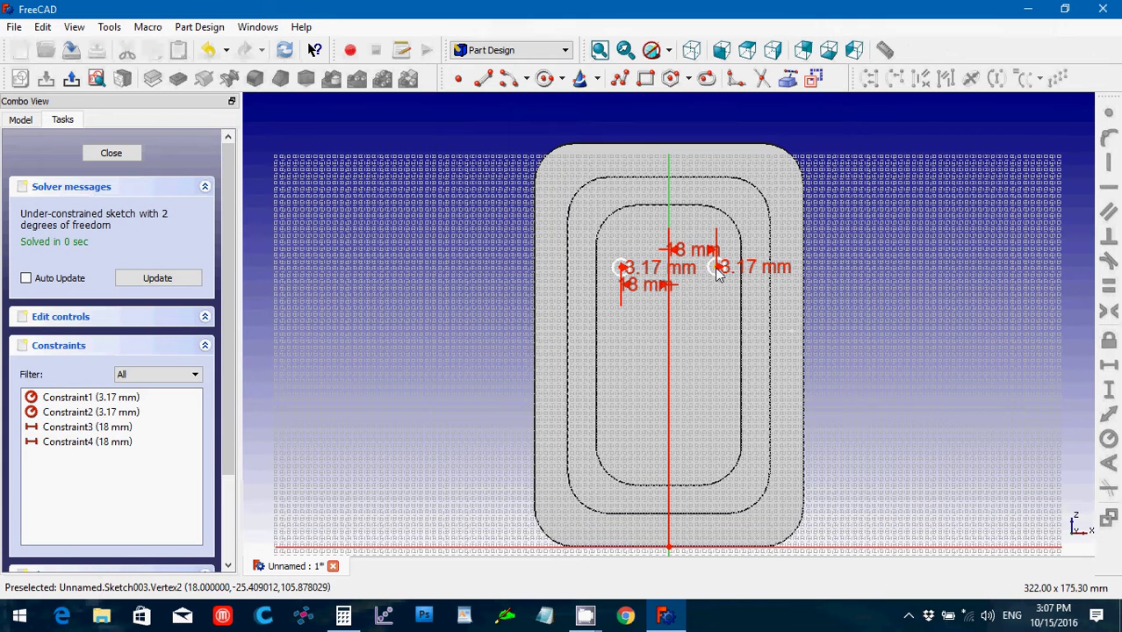
left_click(785, 549)
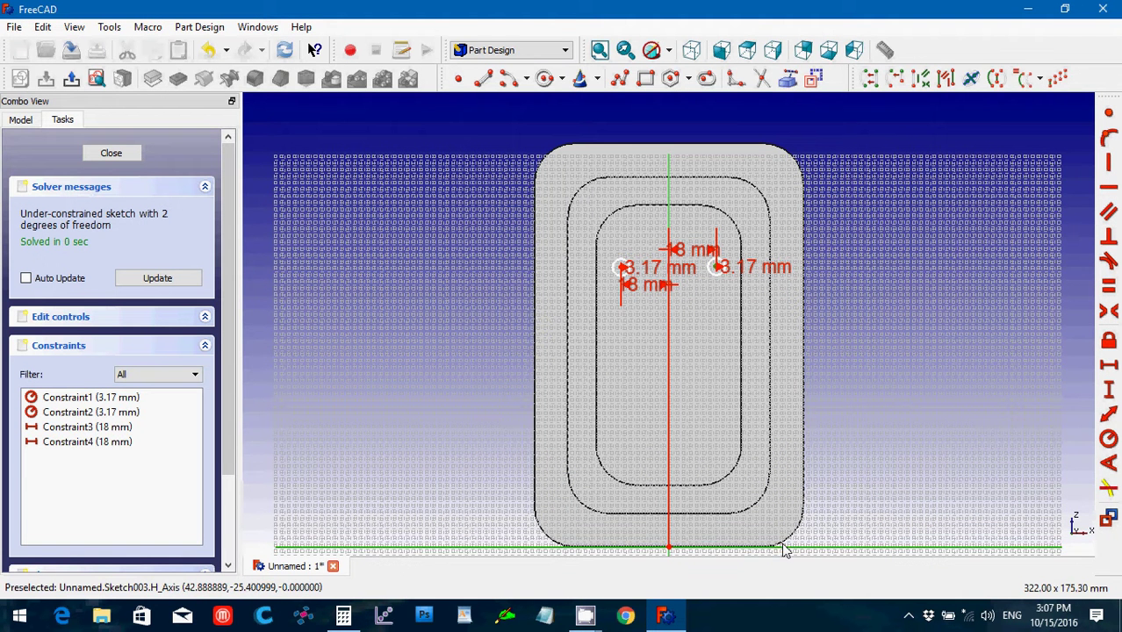
left_click(1109, 394)
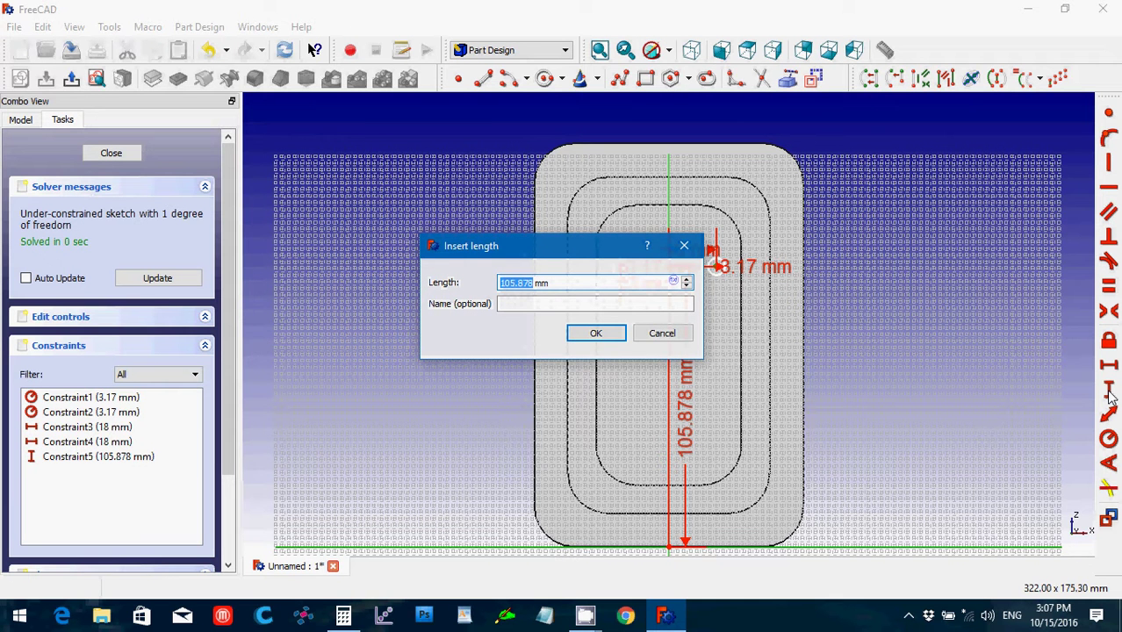
type("104.14")
left_click(596, 333)
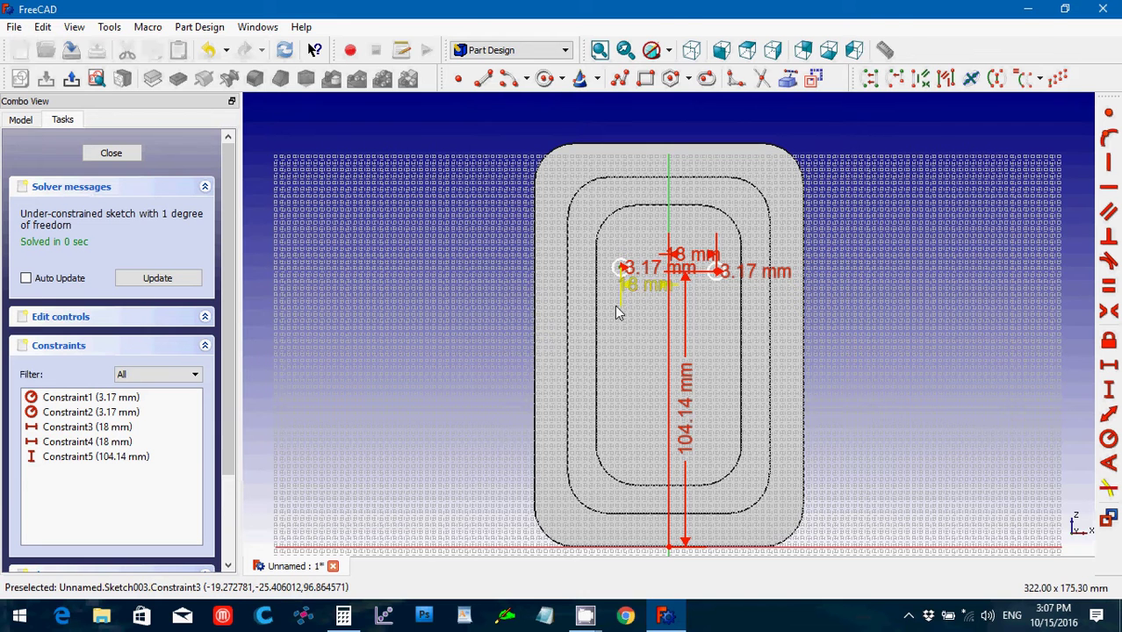
Step: Constrain the left circle's centre to a vertical distance of 104.14 mm from the horizontal axis
left_click(521, 548)
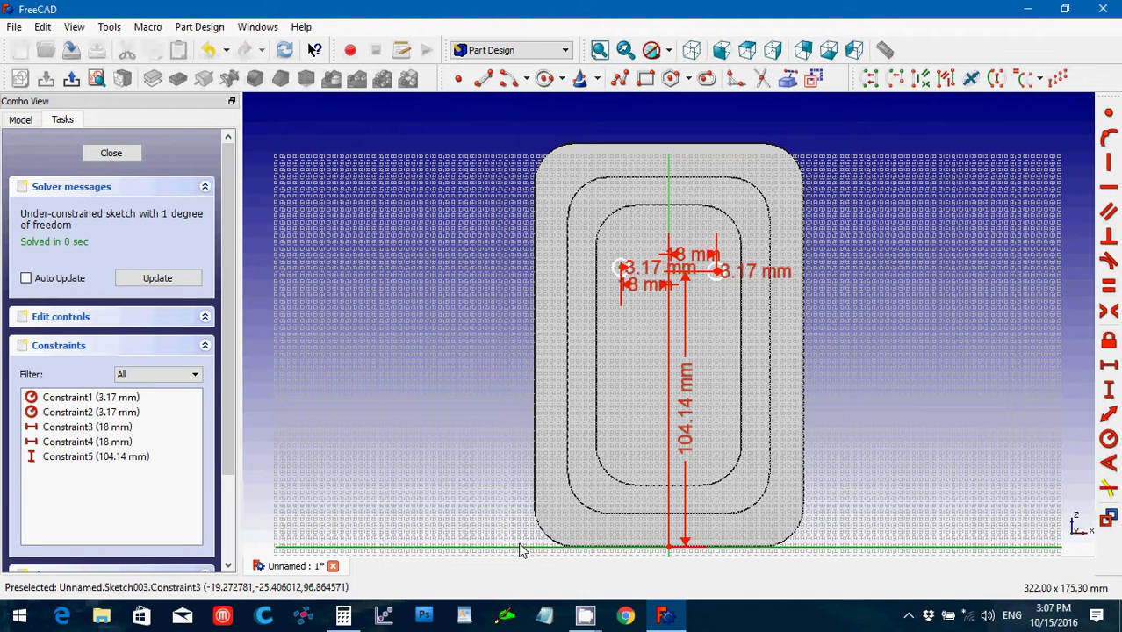
left_click(1108, 393)
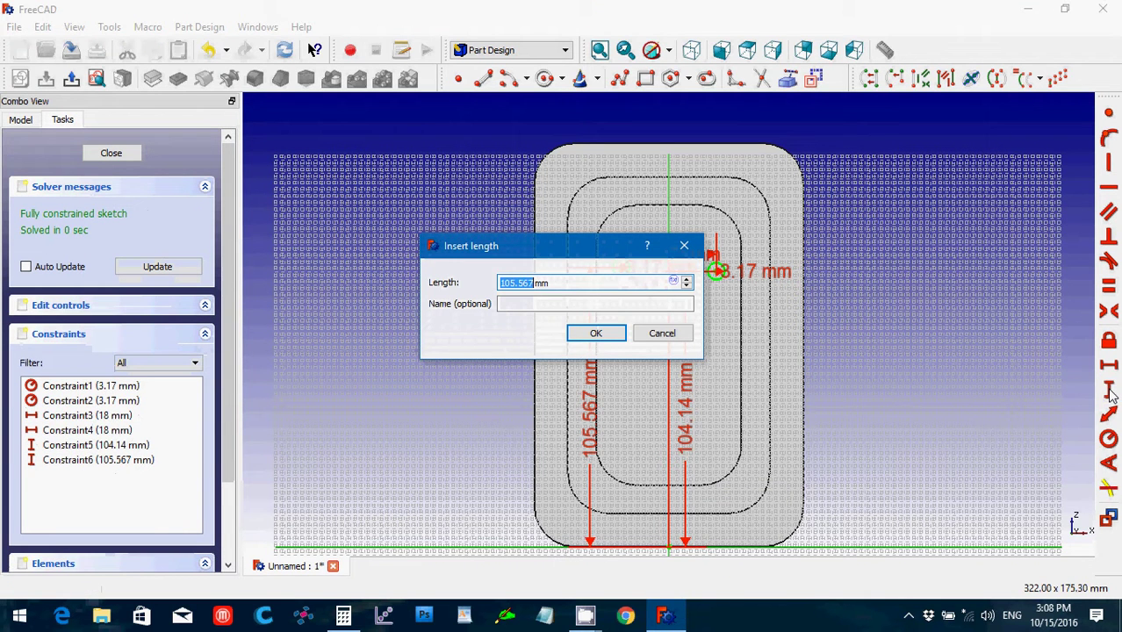
type("104.14")
left_click(594, 333)
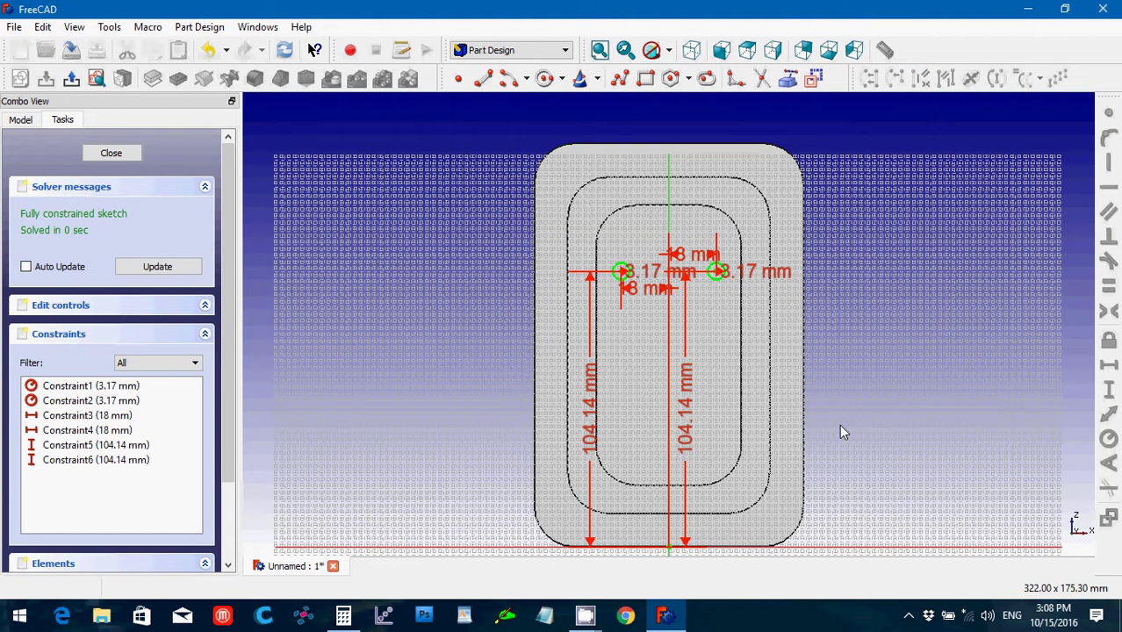
Step: Move both 104.14 mm dimensions outside the part, one on each side
left_click_drag(685, 424, 700, 425)
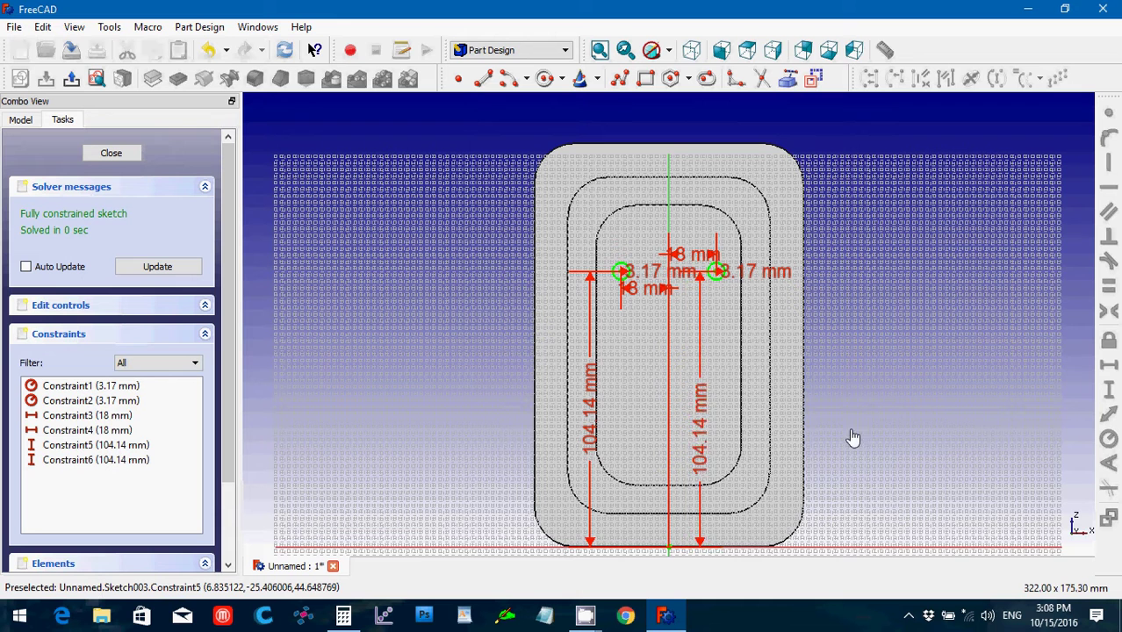
left_click_drag(853, 437, 891, 439)
left_click_drag(593, 443, 471, 440)
Step: Draw a horizontal slot across the vertical axis in the inner face's lower part, about 30 mm between arc centres with about 6.5 mm radius
left_click(706, 78)
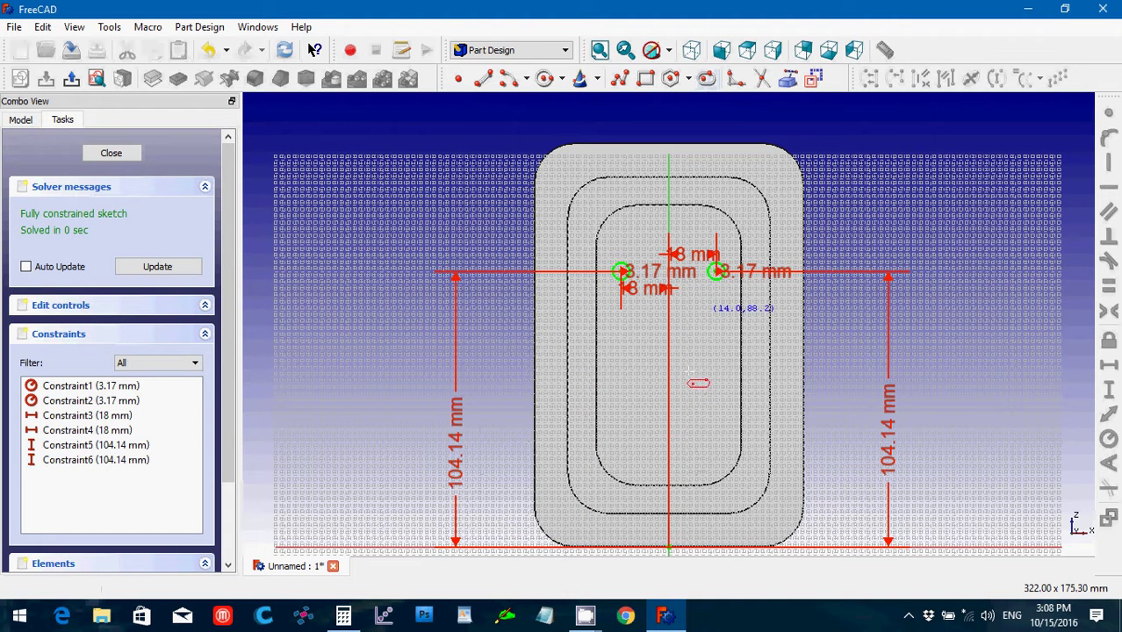
left_click(707, 428)
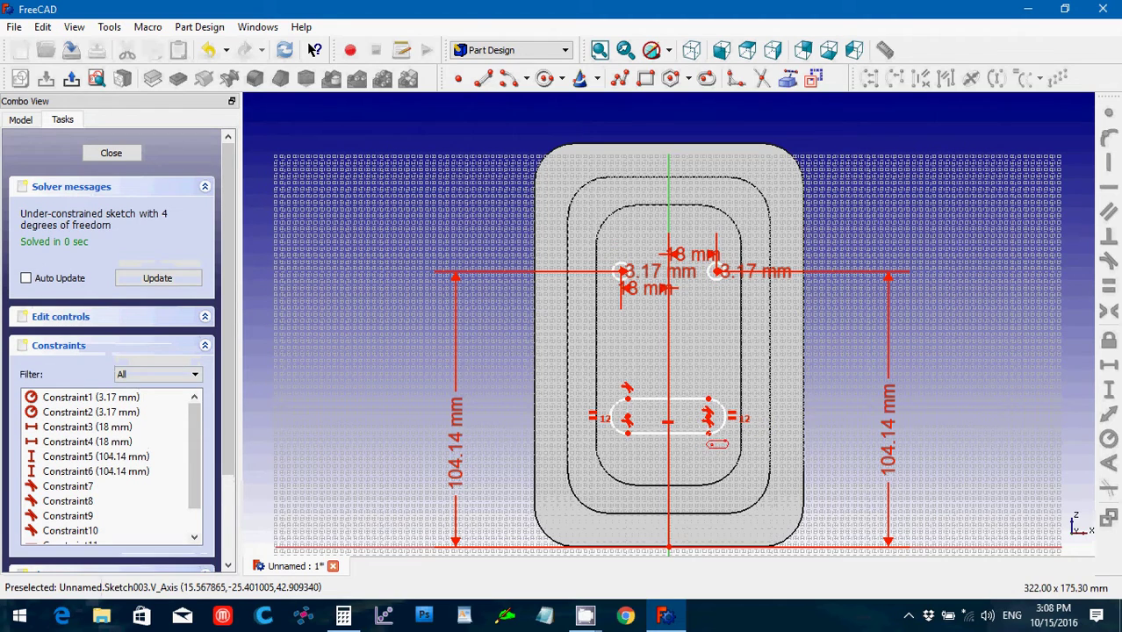
Step: Constrain the radius of the slot's right end arc to 5.5626 mm
scroll(707, 431, "up", 3)
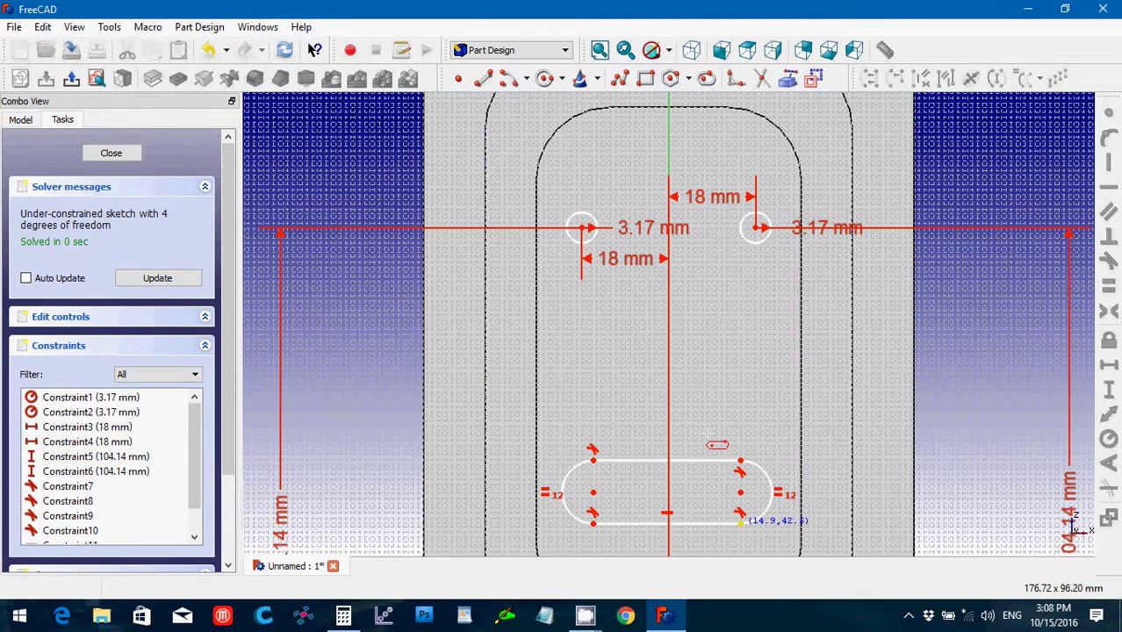
scroll(707, 433, "up", 2)
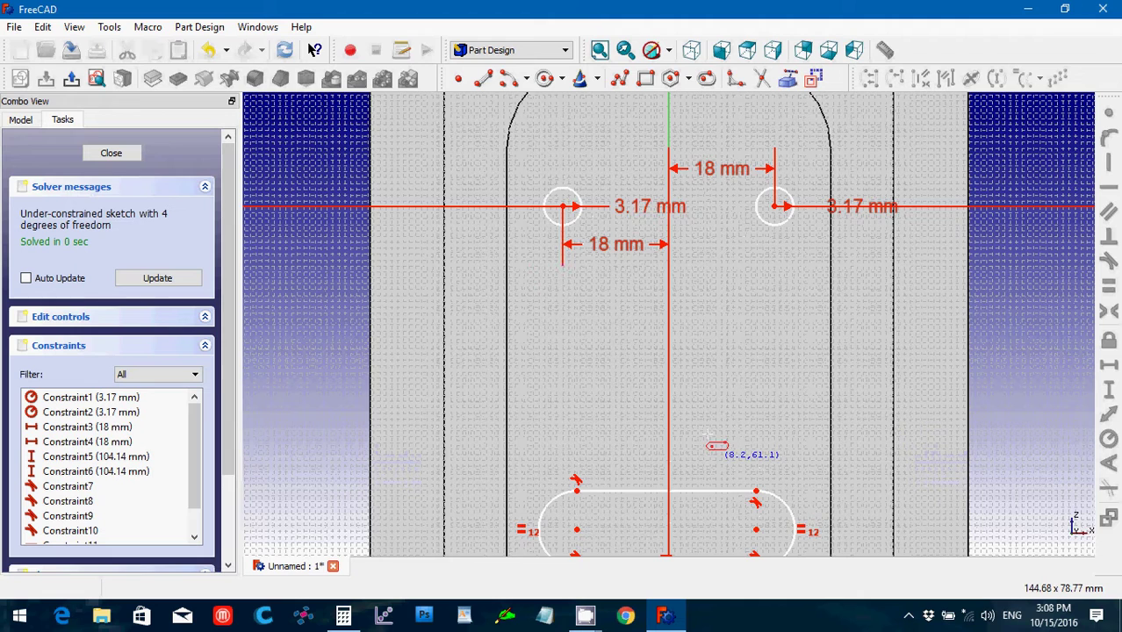
key("Down")
key("Down")
key("Down")
key("Down")
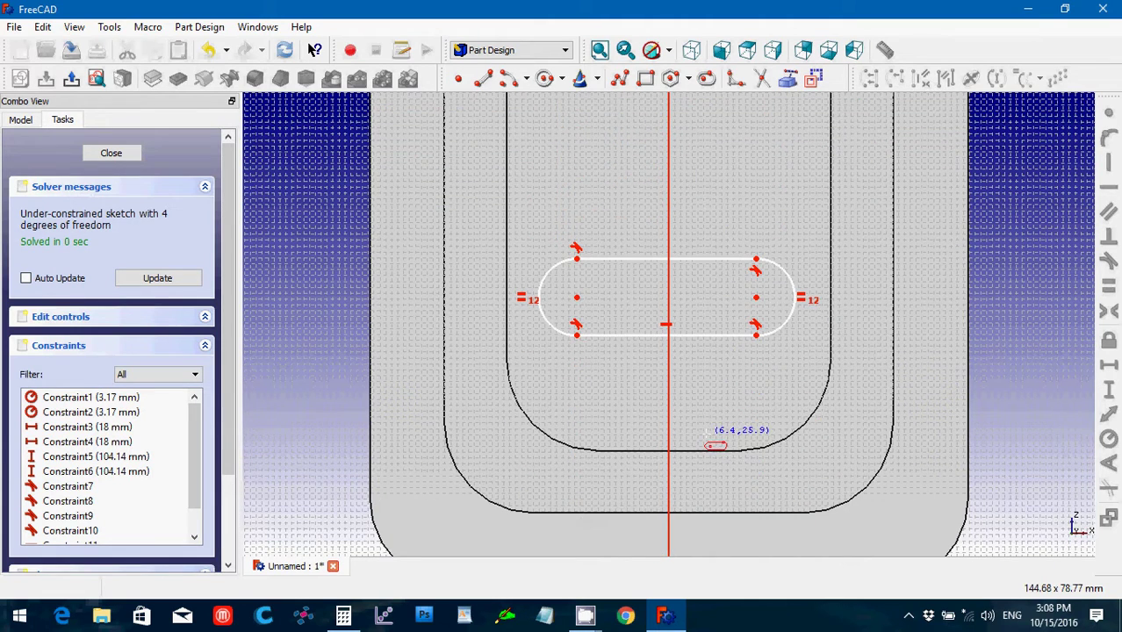
left_click(772, 340)
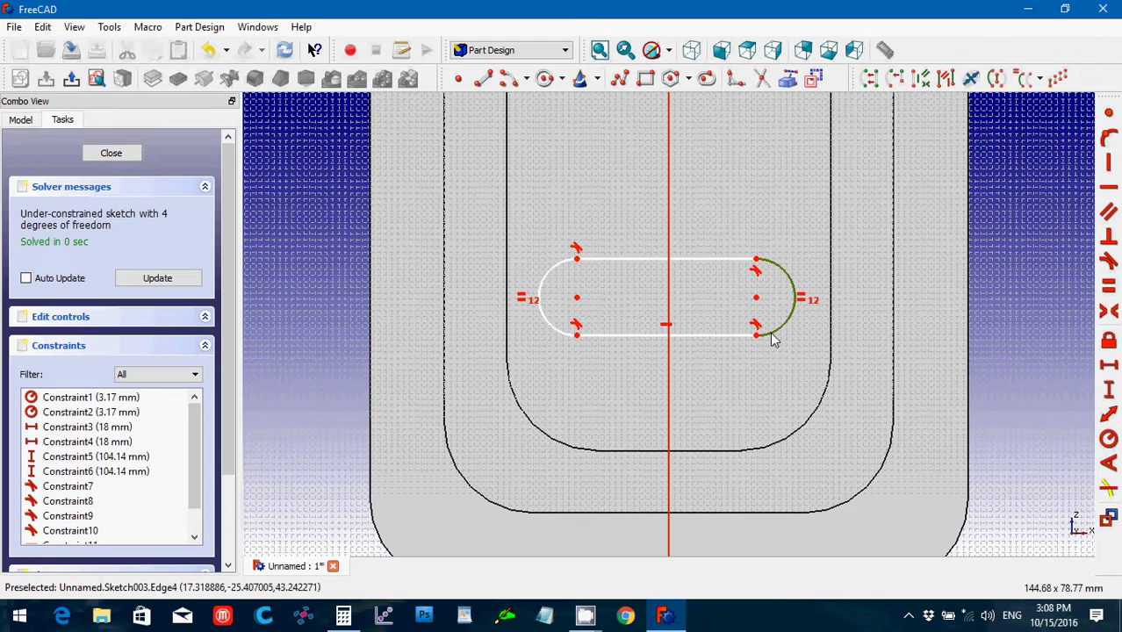
left_click(1108, 440)
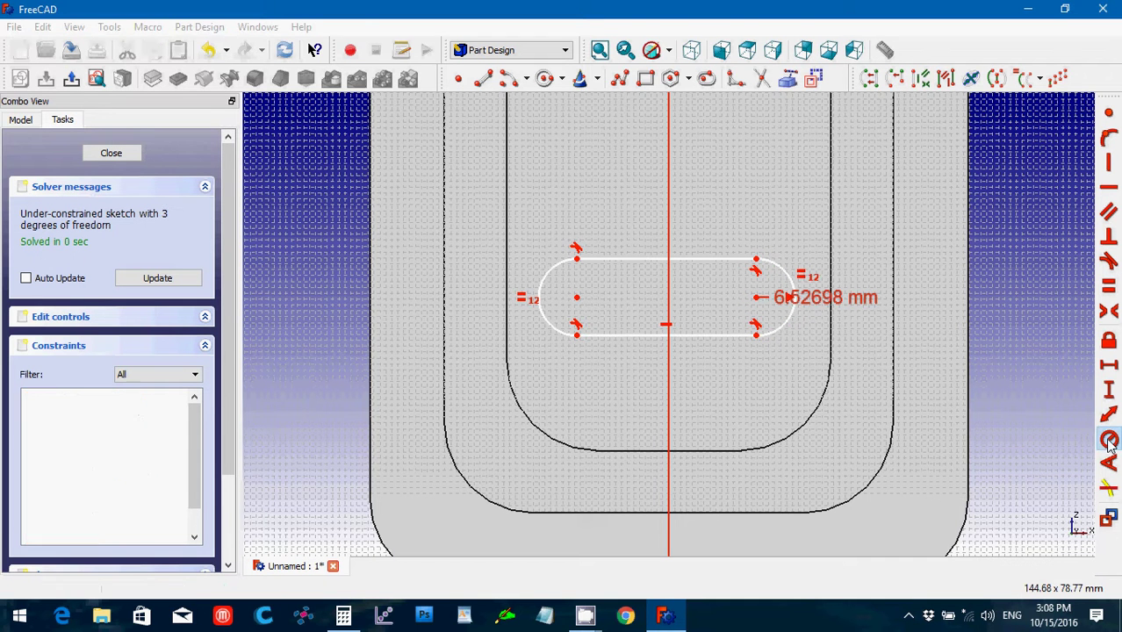
type("5.5626")
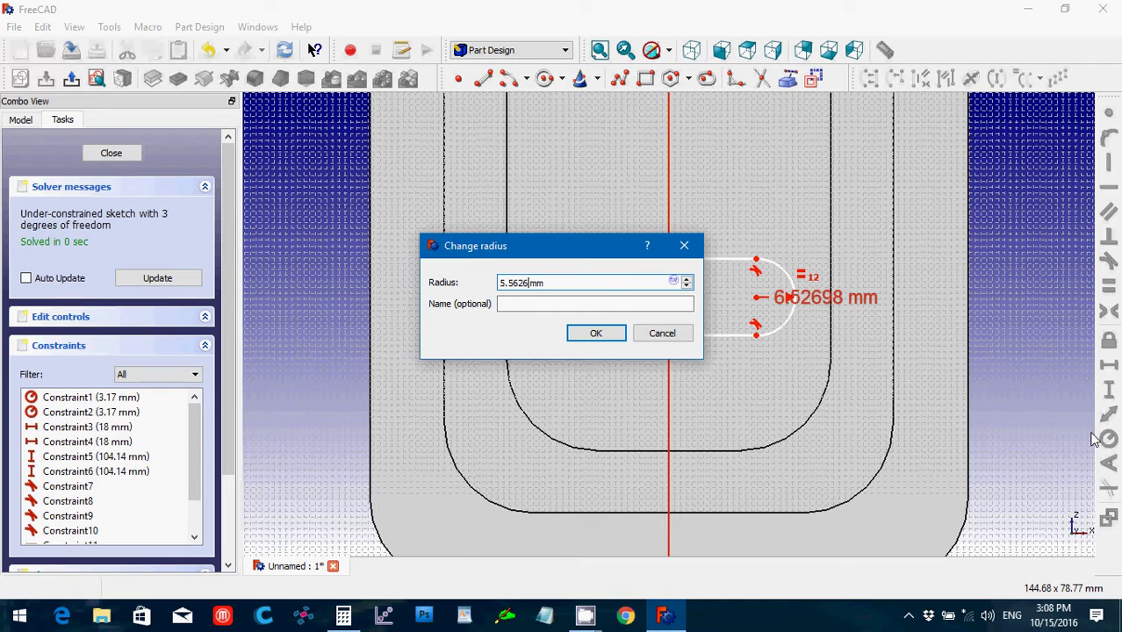
key("Return")
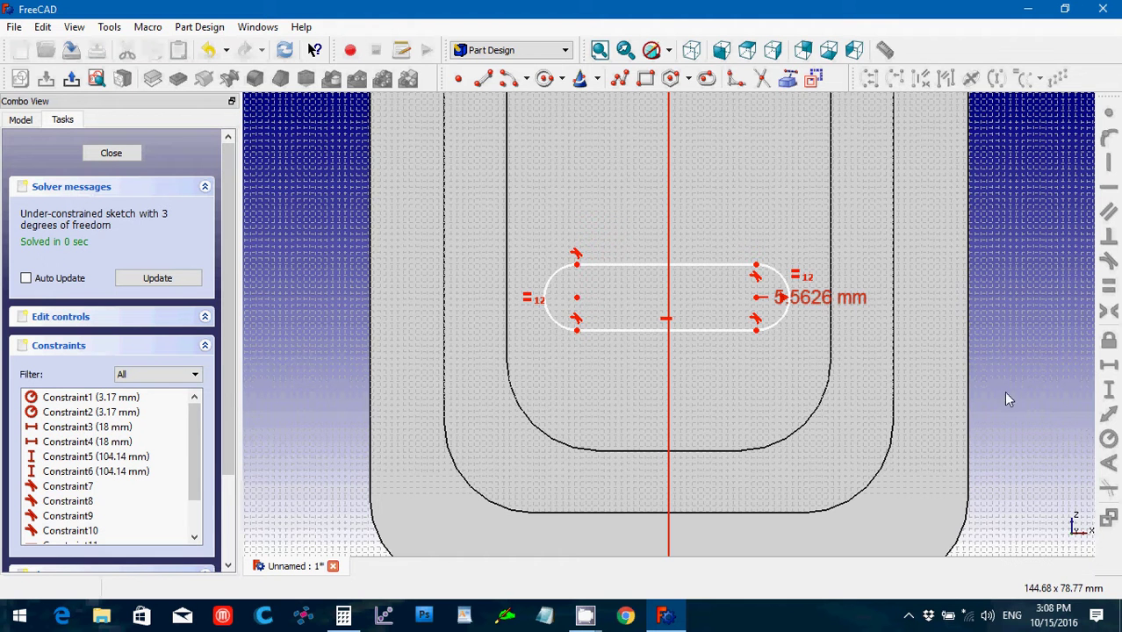
Step: Constrain the slot's lower straight edge to a horizontal length of 44.45 mm
scroll(959, 339, "down", 1)
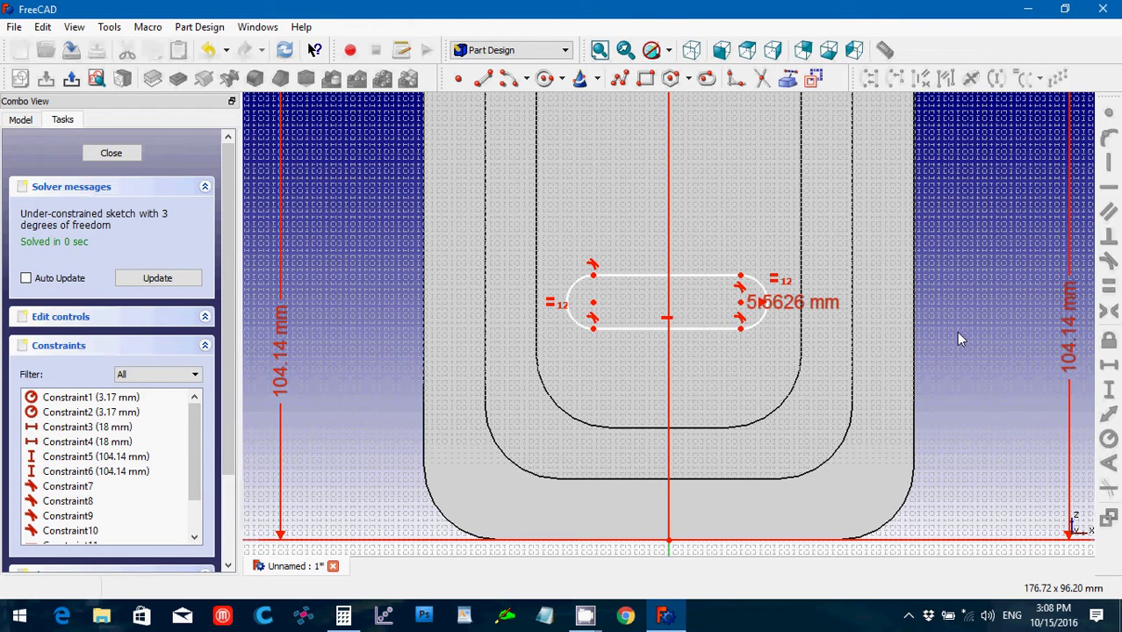
left_click(698, 329)
left_click(1111, 368)
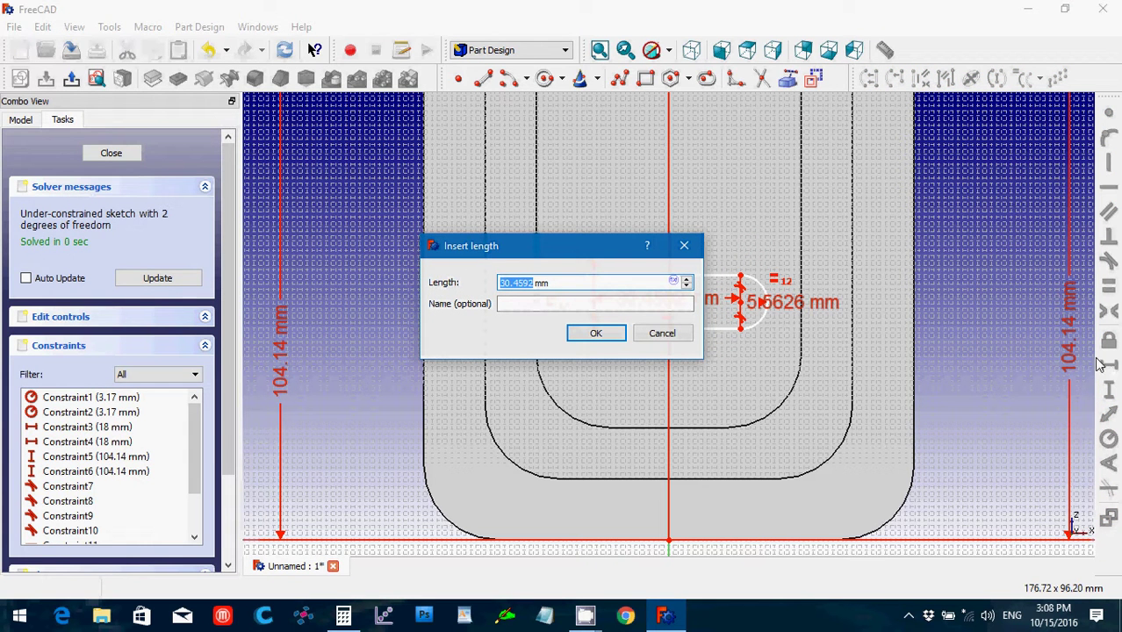
type("44.45")
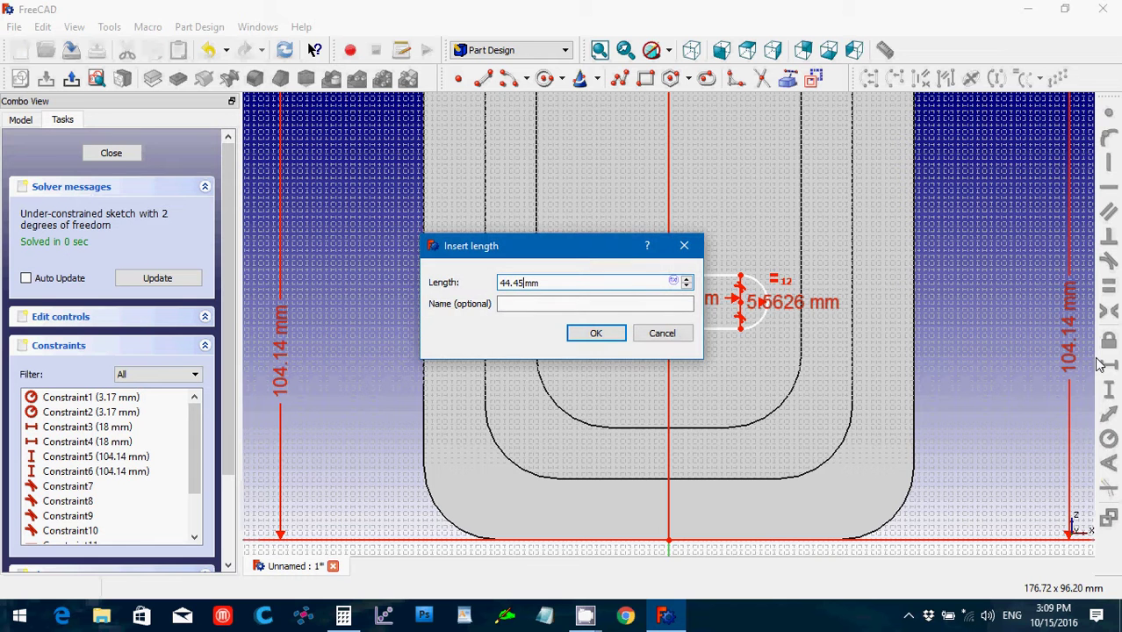
key("Return")
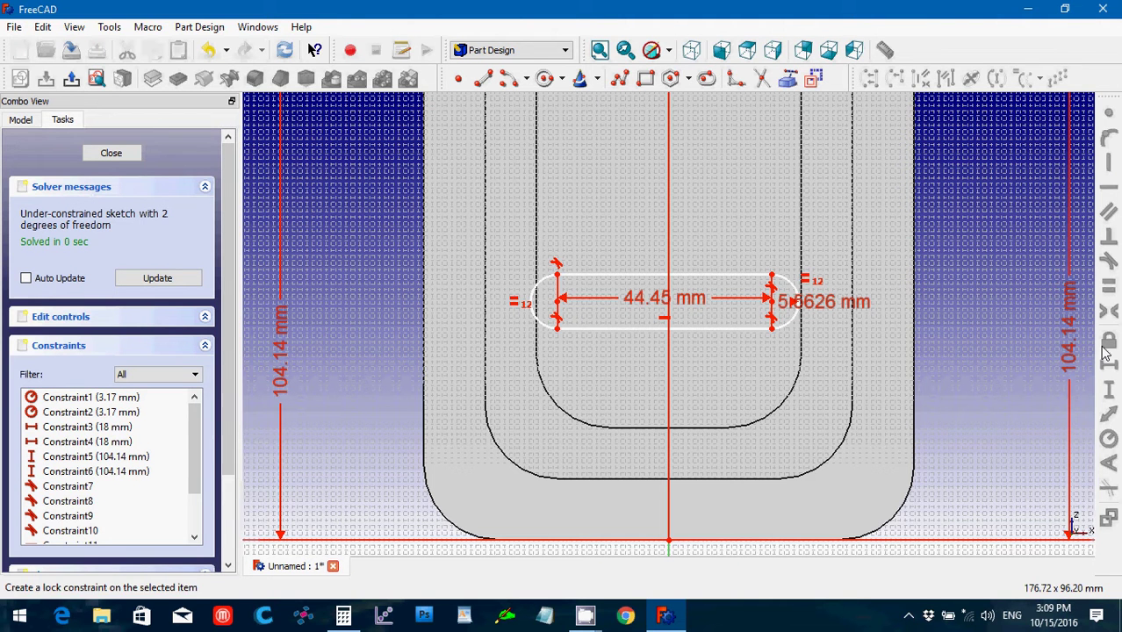
Step: Set the slot's straight length to 34 mm and move its dimension below the slot
double_click(645, 309)
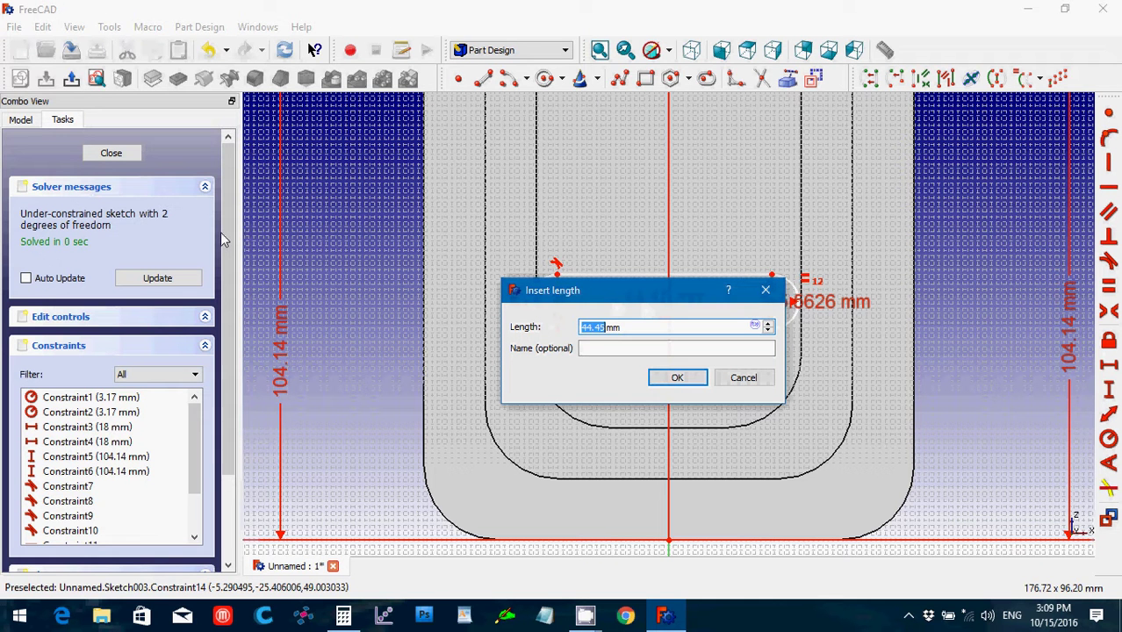
type("34")
key("Return")
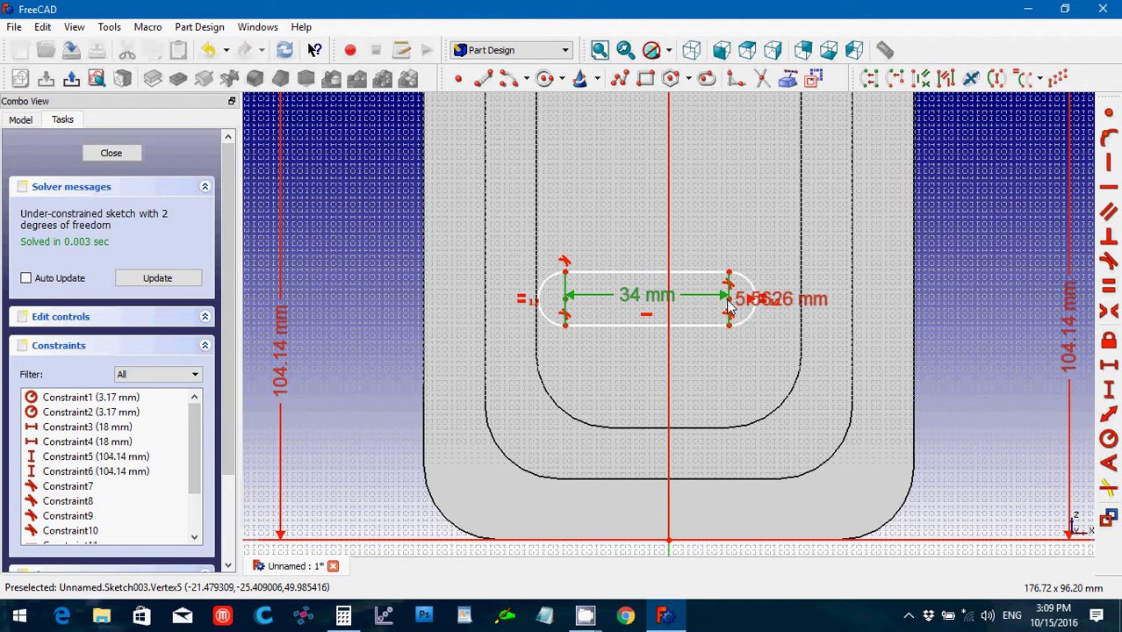
double_click(635, 296)
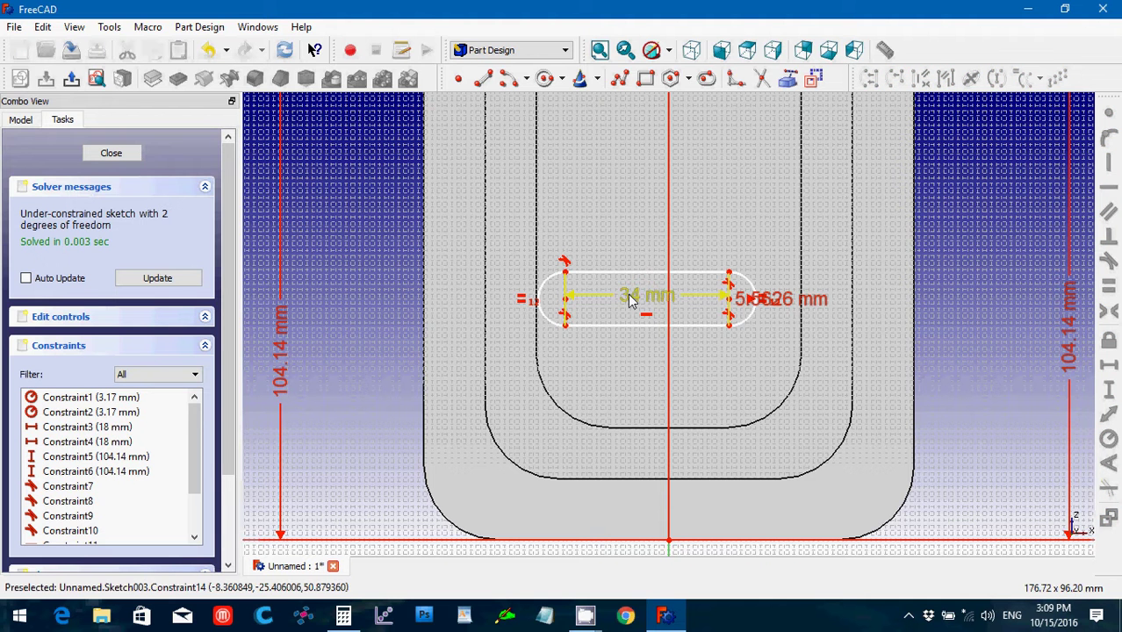
left_click_drag(635, 296, 631, 389)
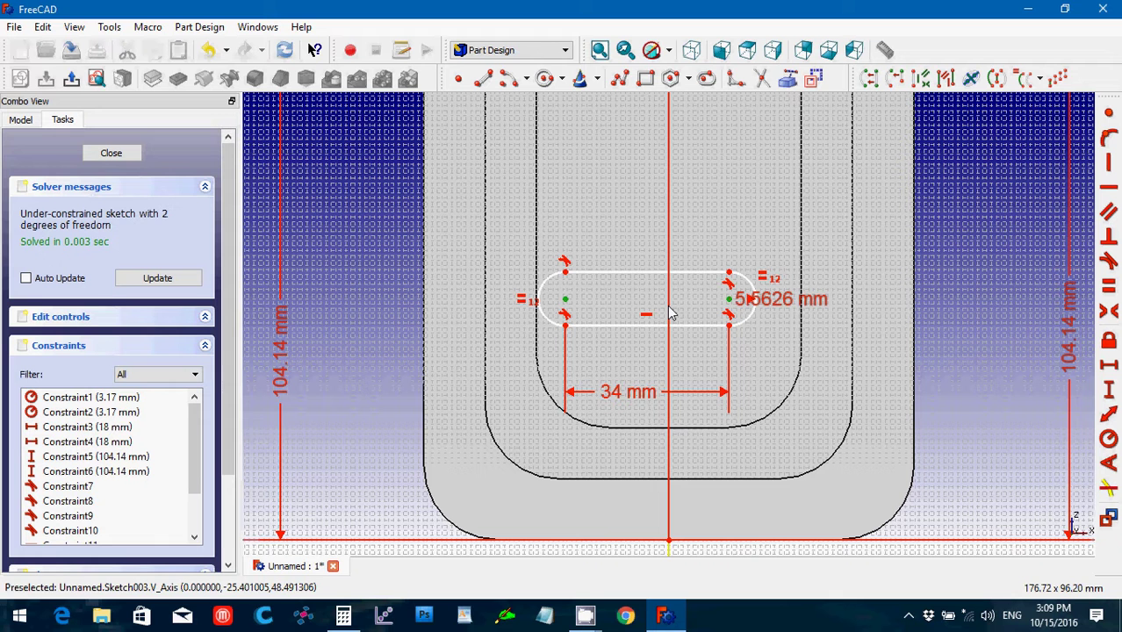
Step: Constrain the slot's two arc centres to be symmetric about the vertical axis
left_click(669, 313)
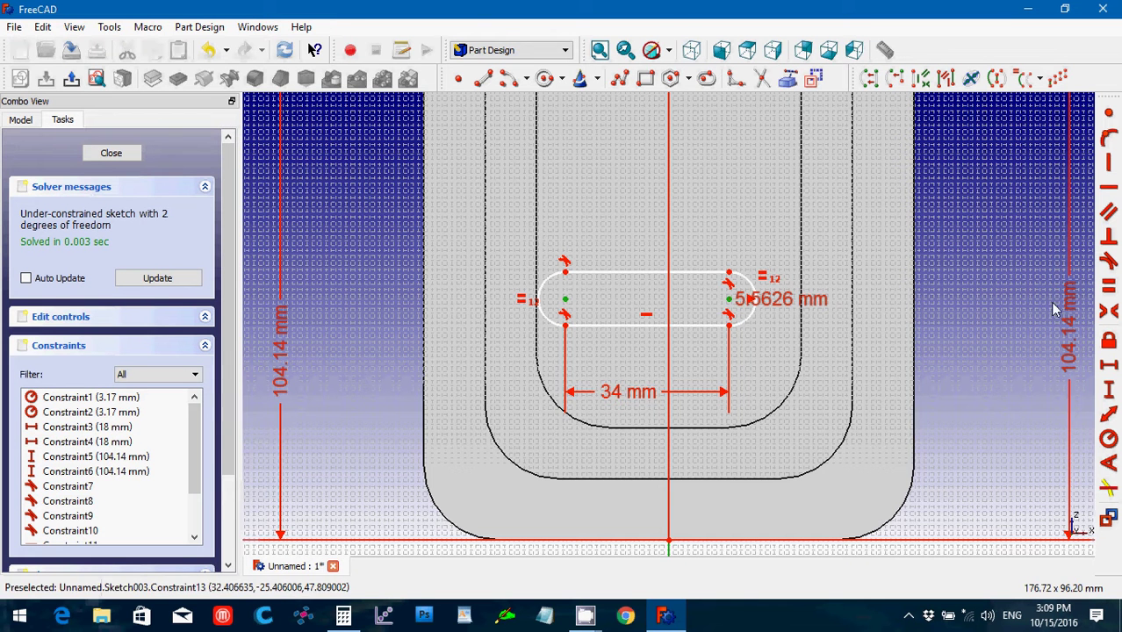
left_click(1111, 312)
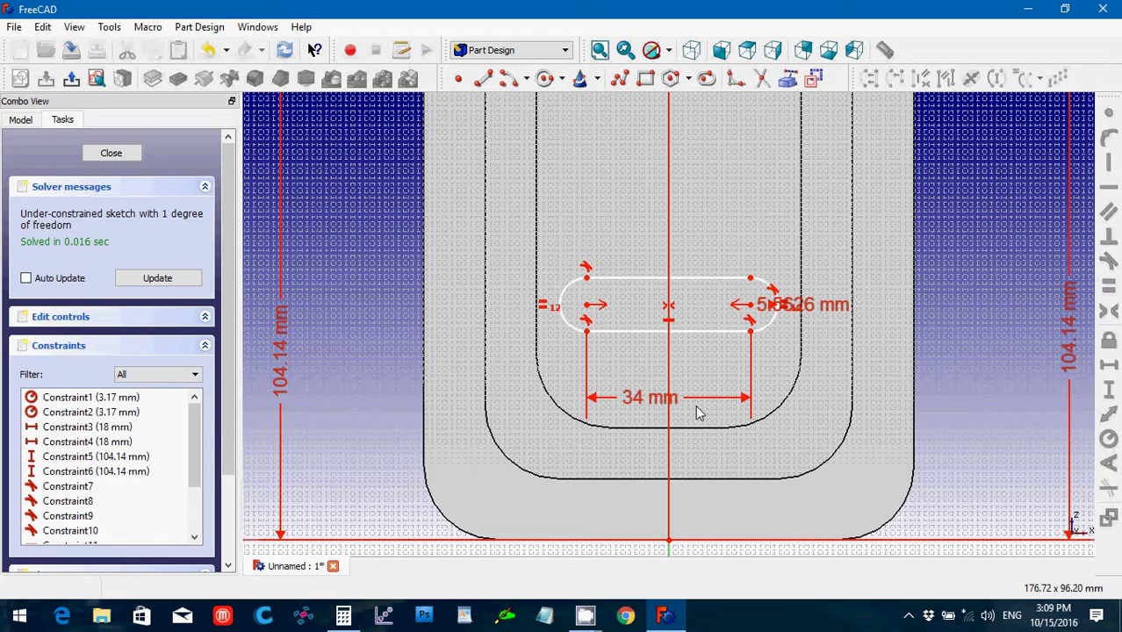
Step: Constrain the vertical distance between the slot's right arc centre and the right hole's centre to 57.15 mm and close the sketch
left_click(750, 306)
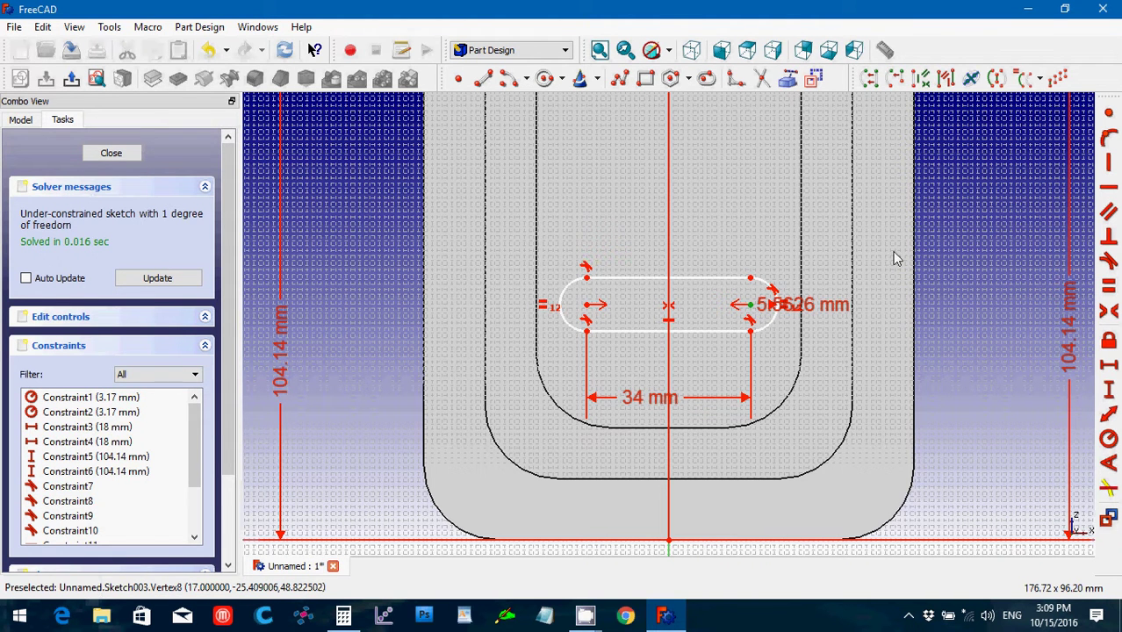
key("Up")
key("Up")
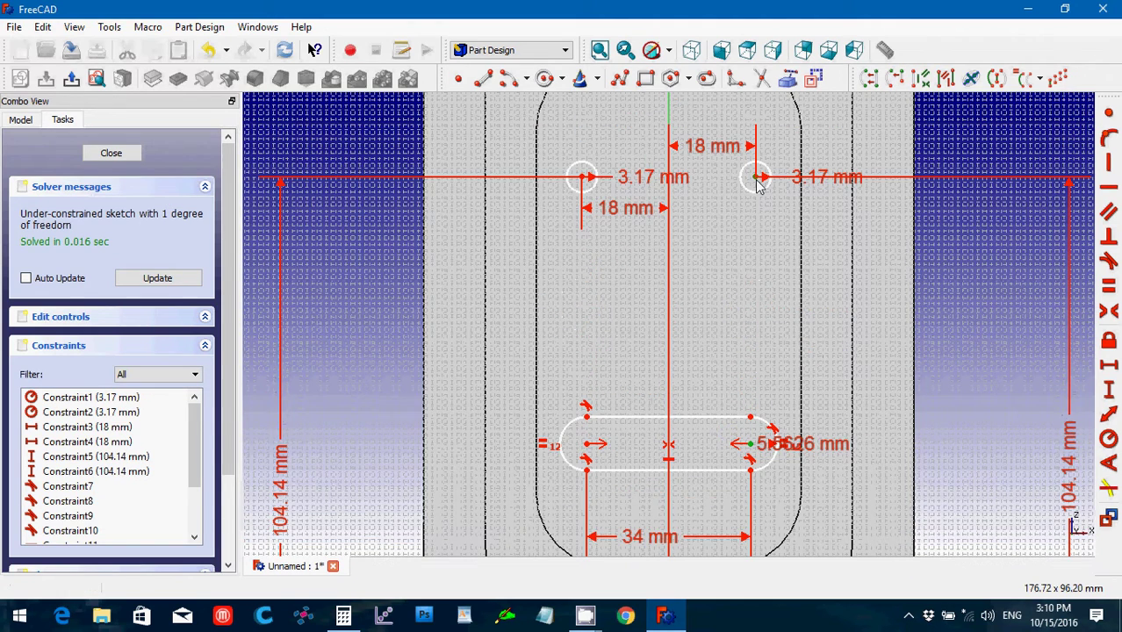
left_click(758, 178)
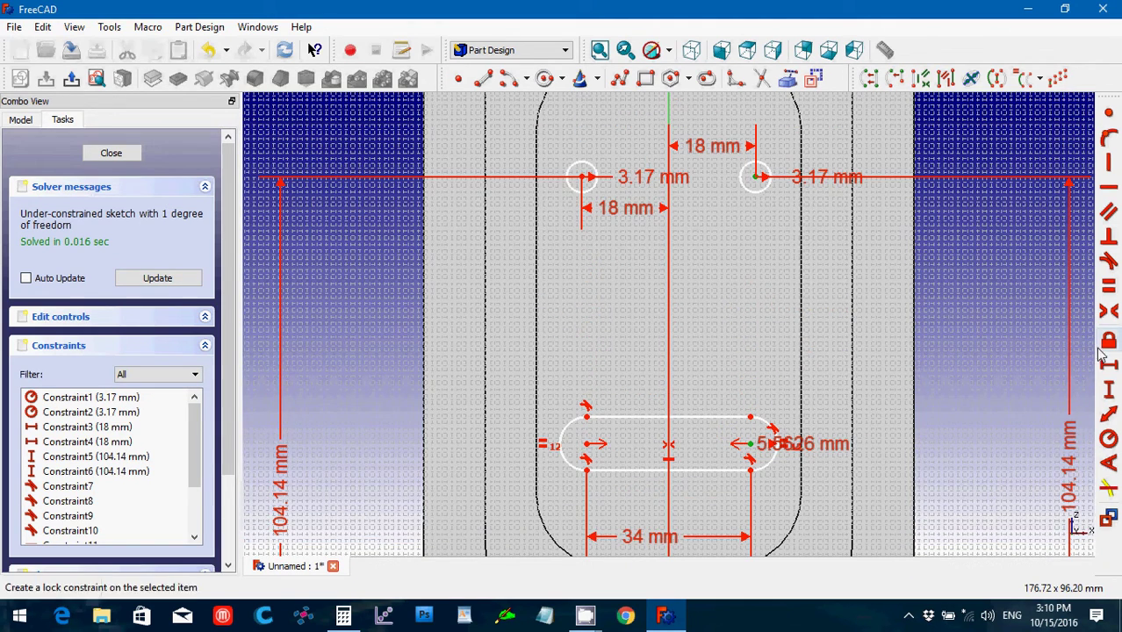
left_click(1109, 390)
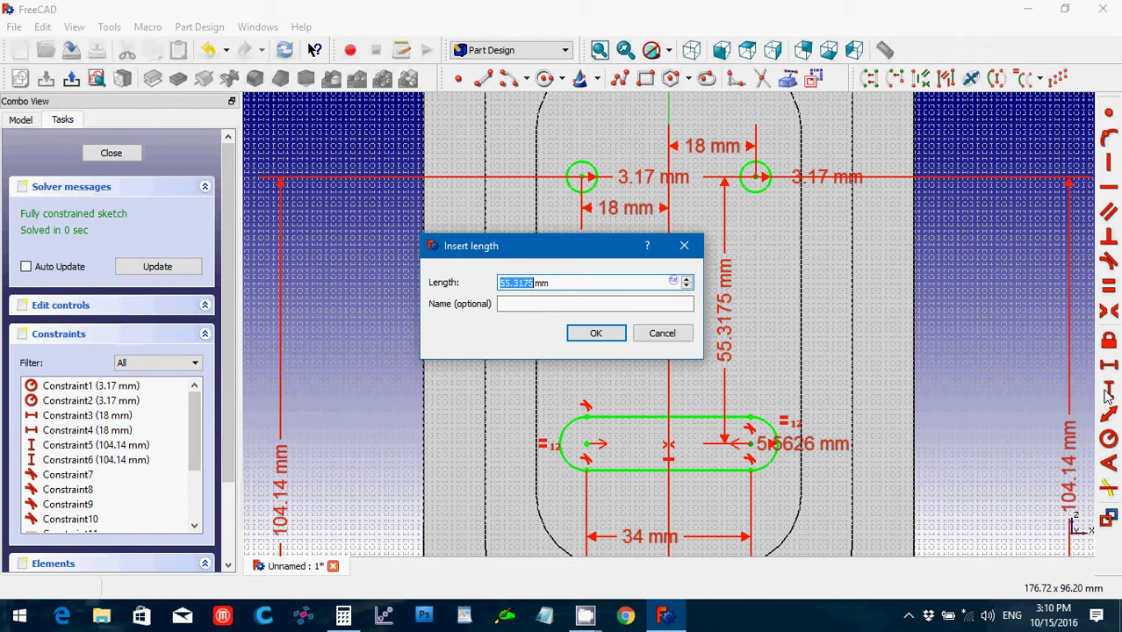
type("57.15")
key("Return")
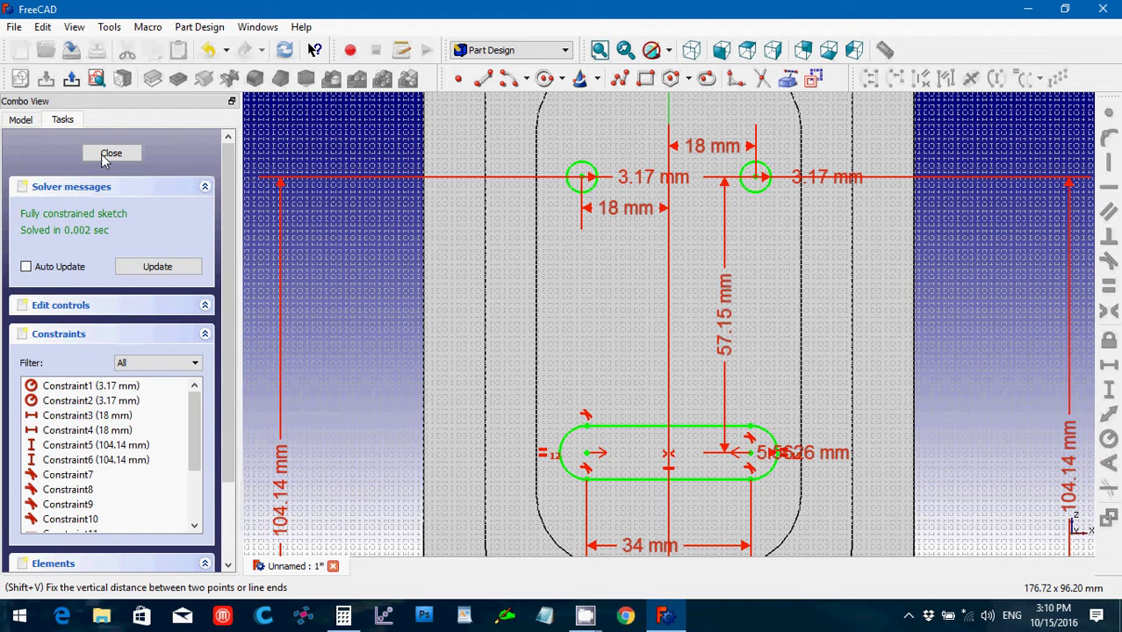
left_click(106, 156)
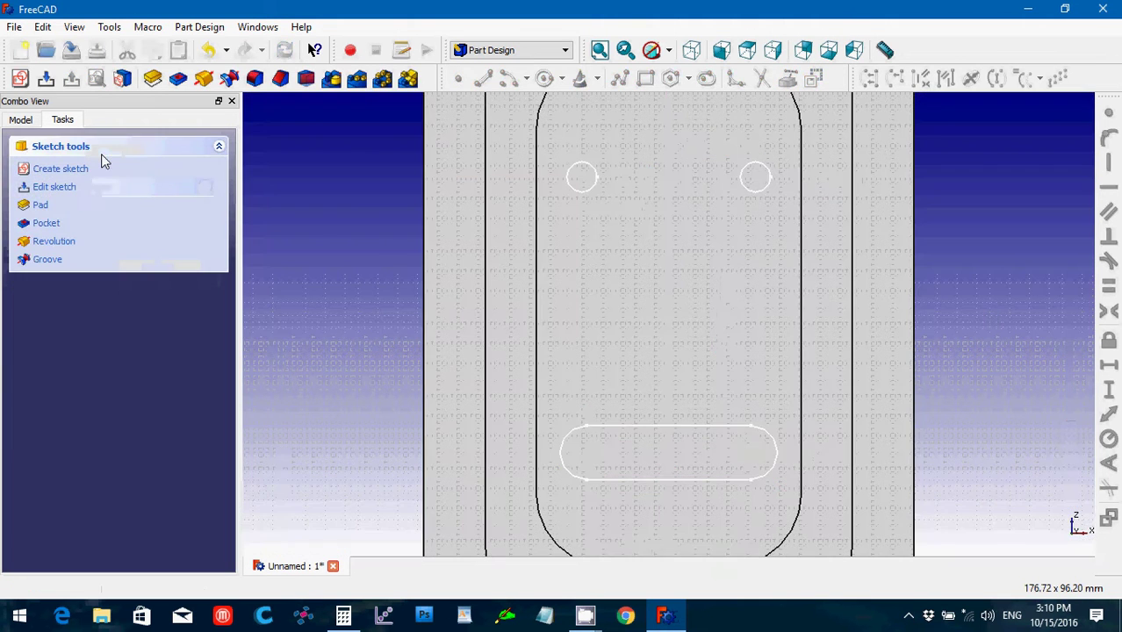
Step: Cut the two holes and the slot as a Through all pocket
left_click(178, 81)
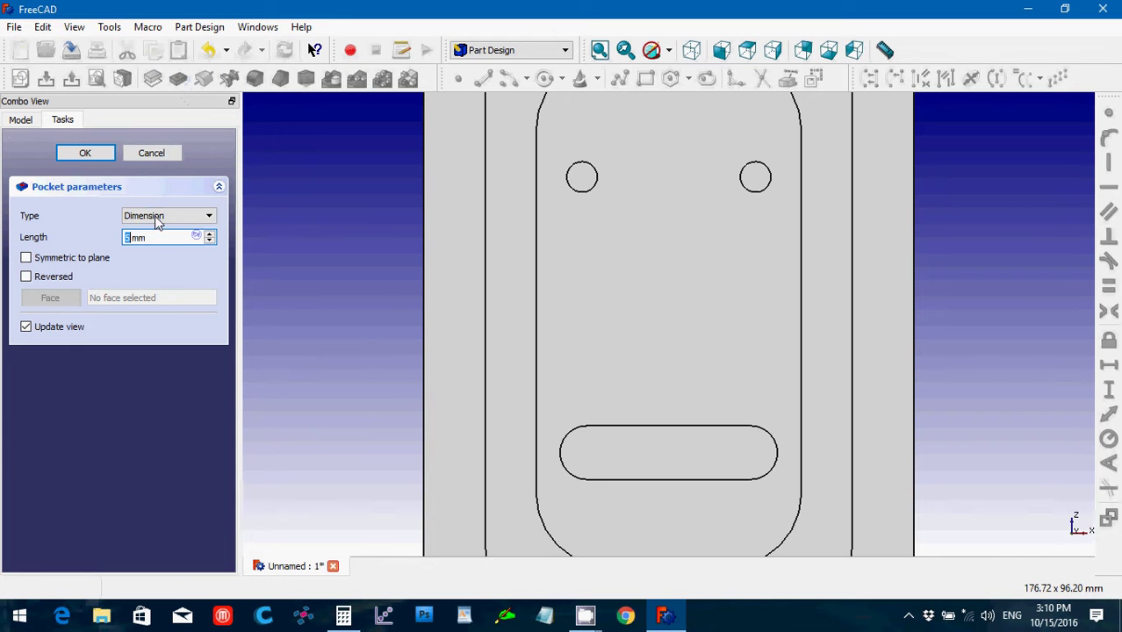
left_click(158, 223)
left_click(147, 240)
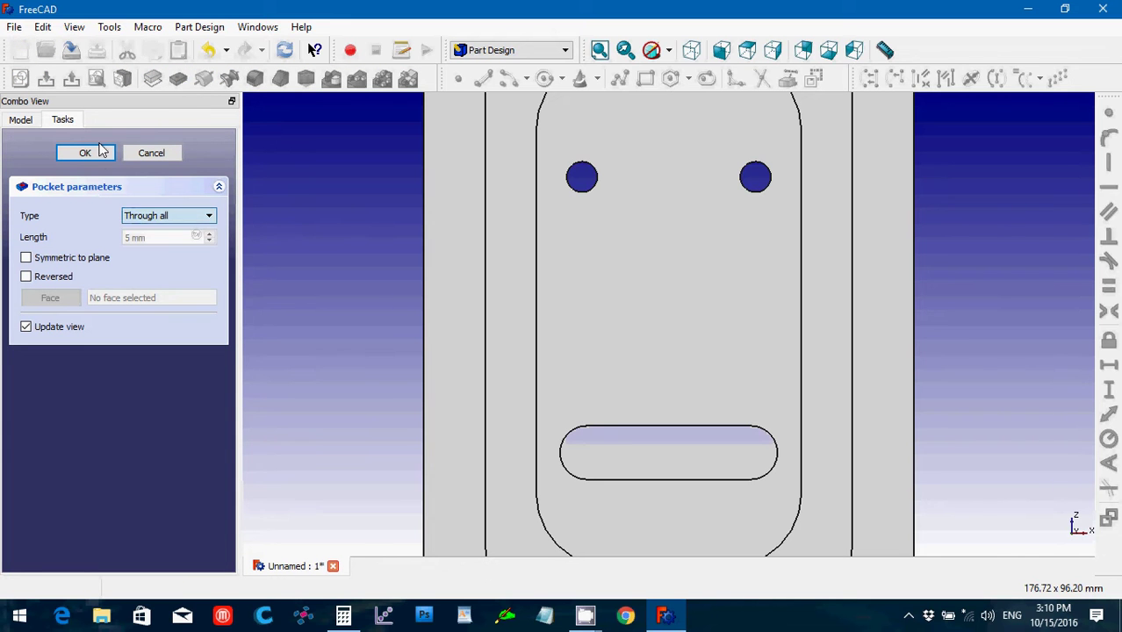
left_click(85, 153)
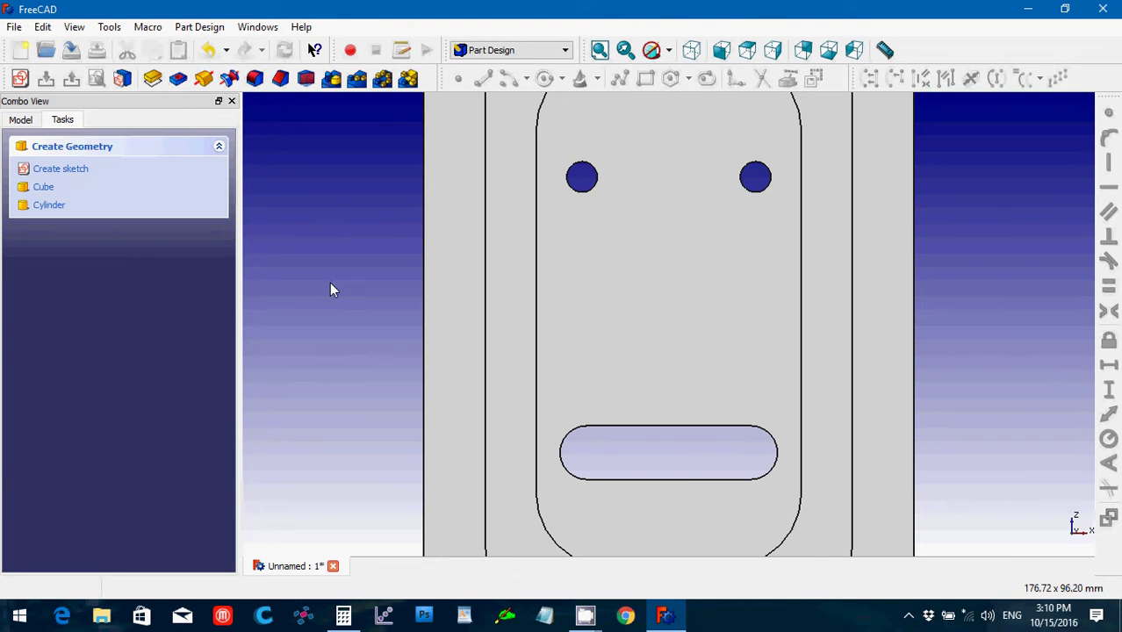
Step: Duplicate Sketch003 from under Pocket001 by copying it without its dependencies and pasting it into the document
left_click(614, 235)
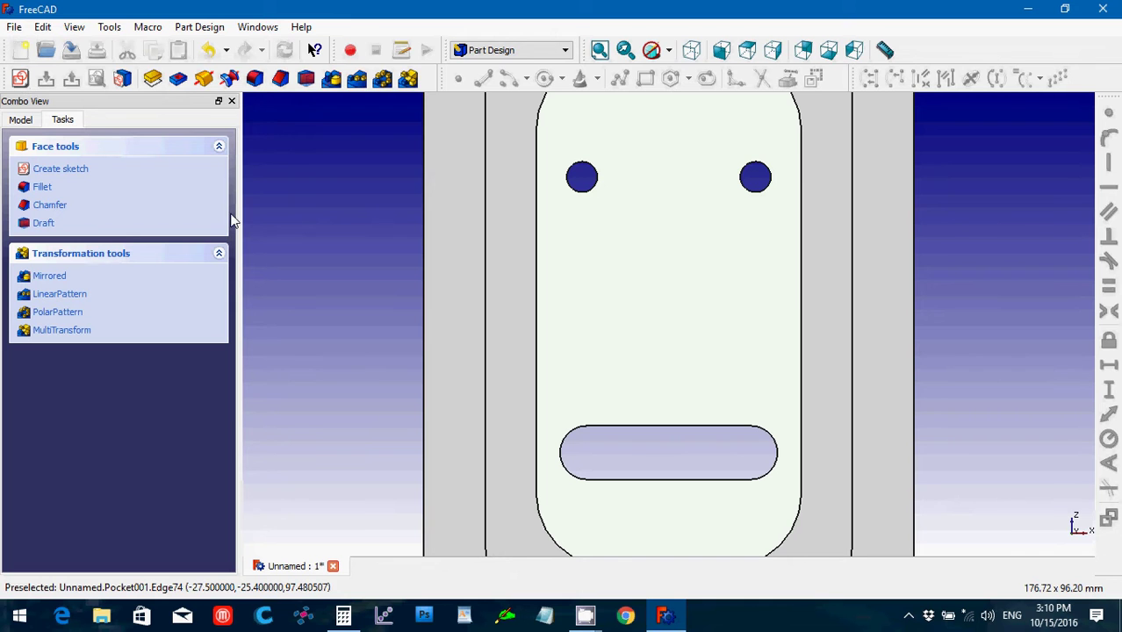
left_click(24, 121)
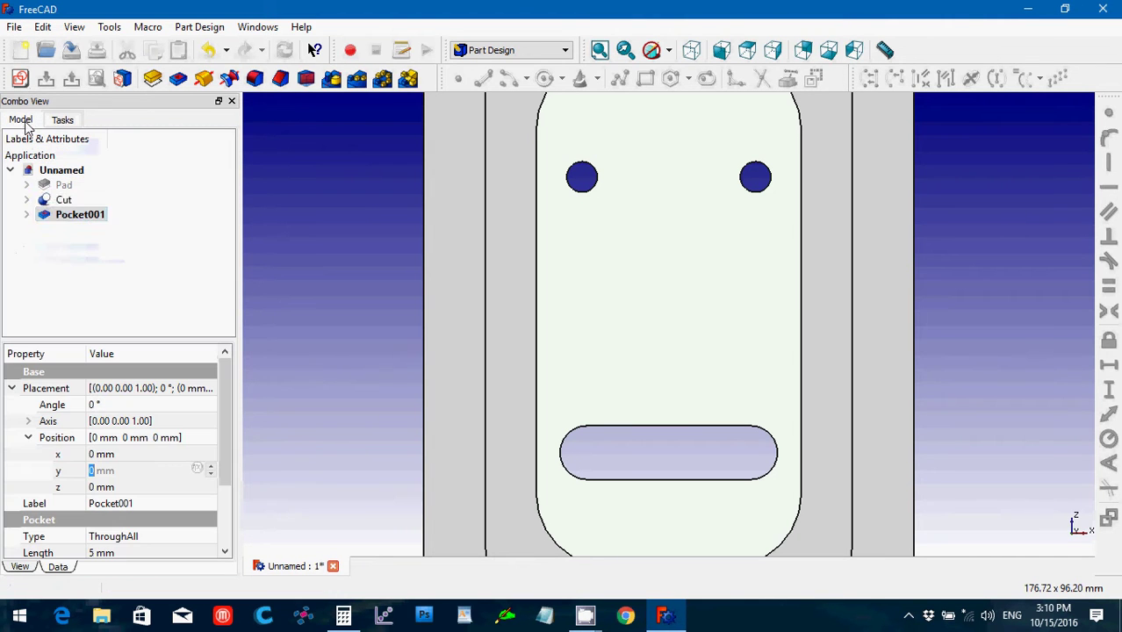
left_click(27, 214)
left_click(62, 234)
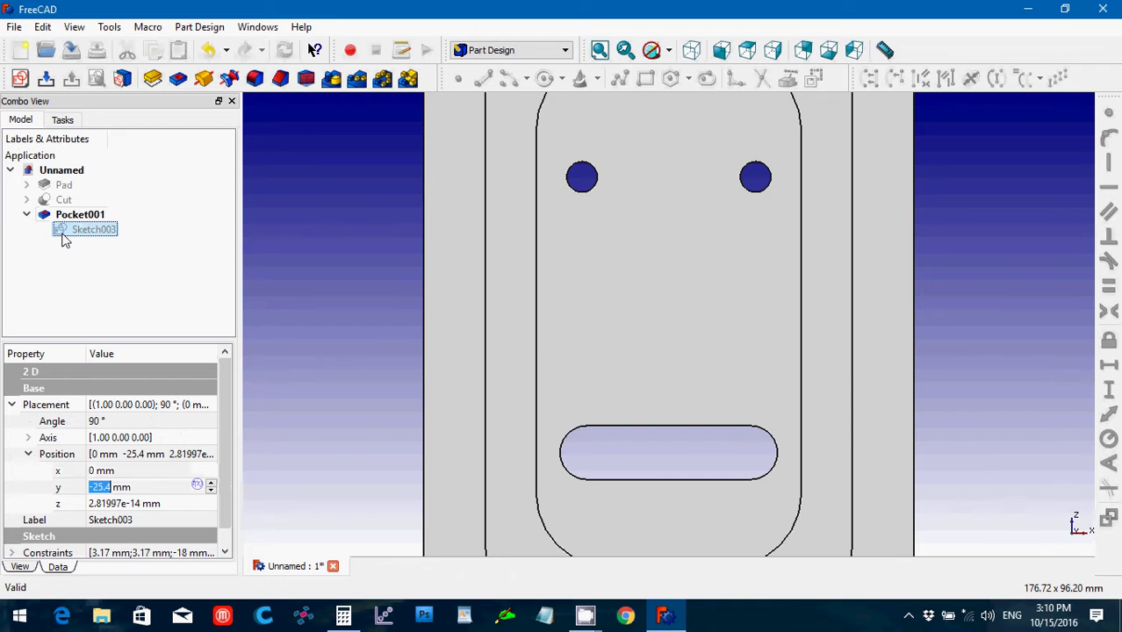
key("ctrl+c")
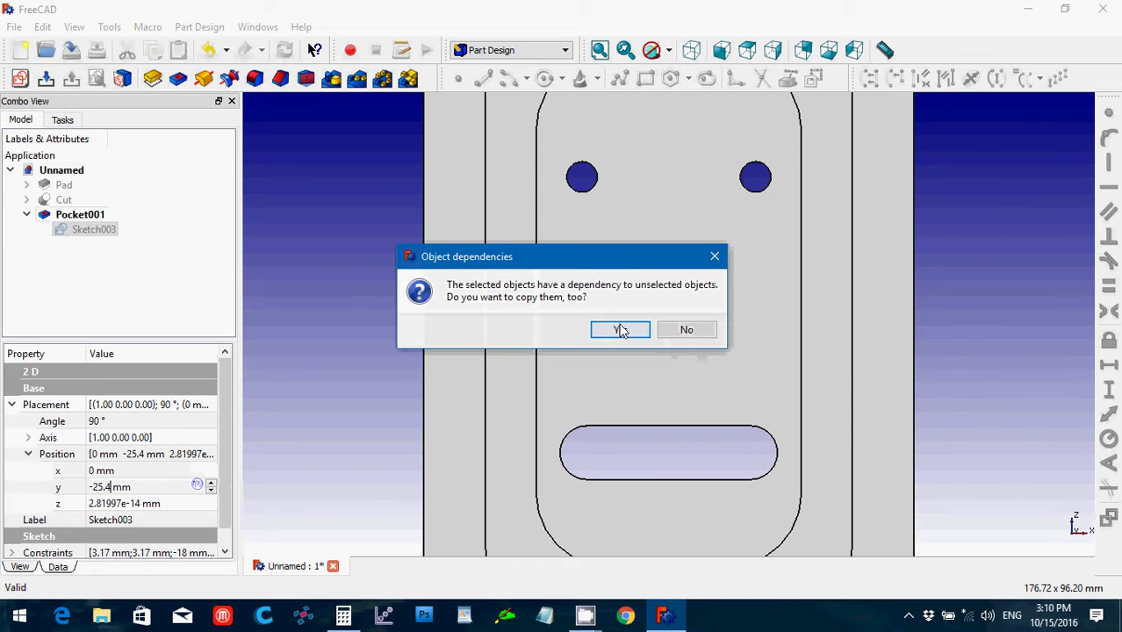
left_click(673, 332)
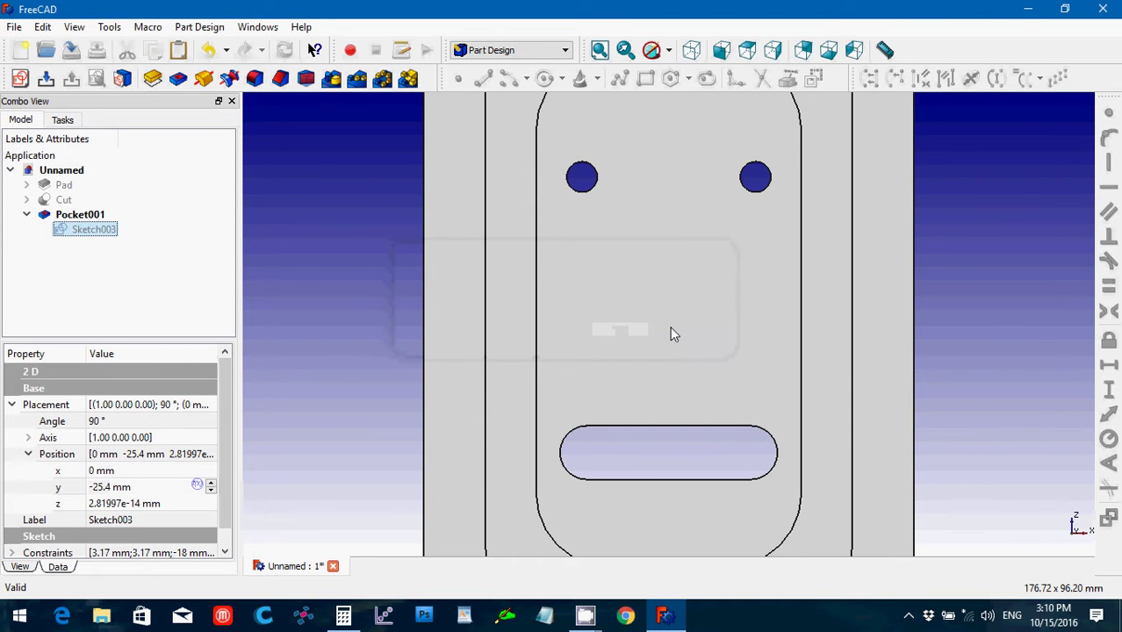
key("ctrl+v")
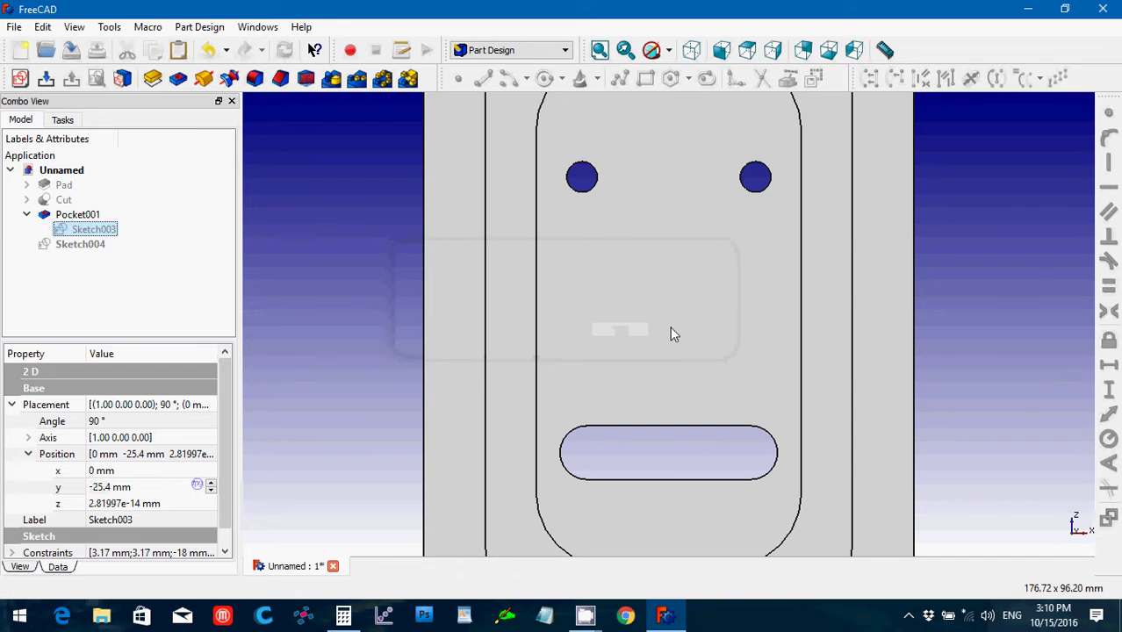
Step: Open the pasted Sketch004 for editing and delete the slot outline, keeping the two circles
left_click(27, 219)
left_click(48, 232)
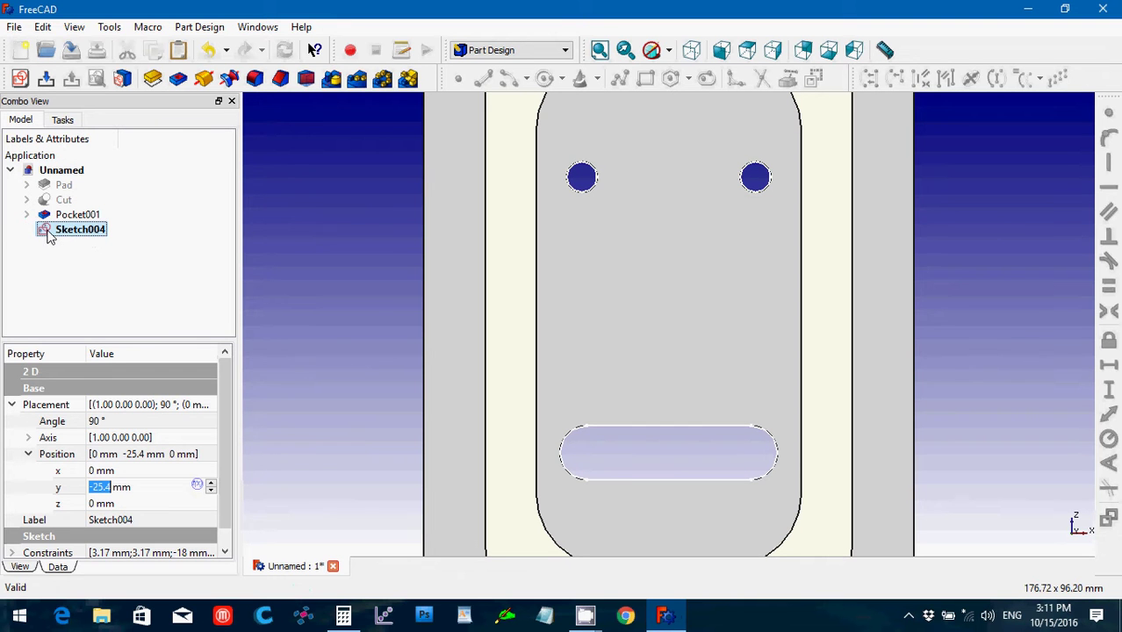
double_click(78, 229)
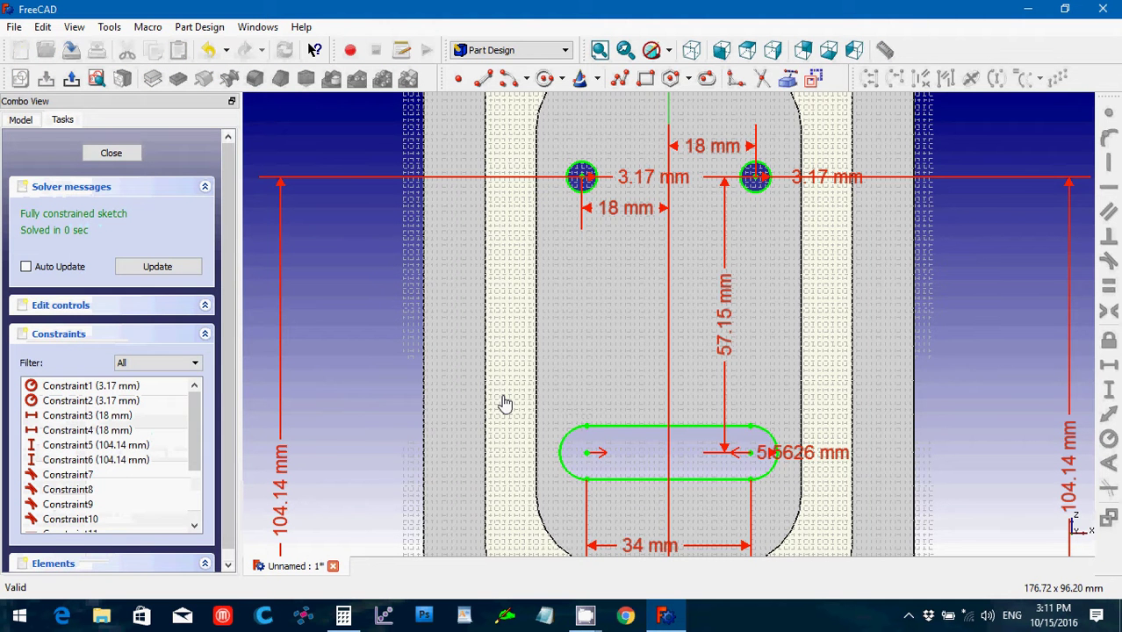
mouse_move(533, 376)
left_mouse_down()
mouse_move(722, 476)
mouse_move(909, 542)
left_mouse_up()
key("Delete")
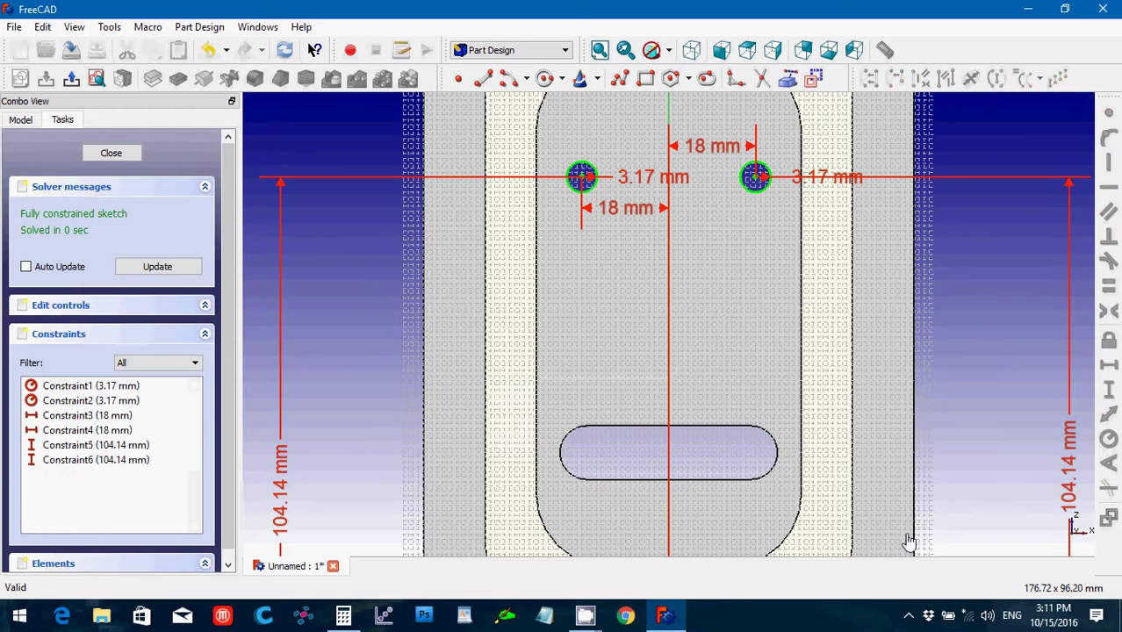
Step: Set the radius of both circles to 4.5 mm and close the sketch
double_click(626, 182)
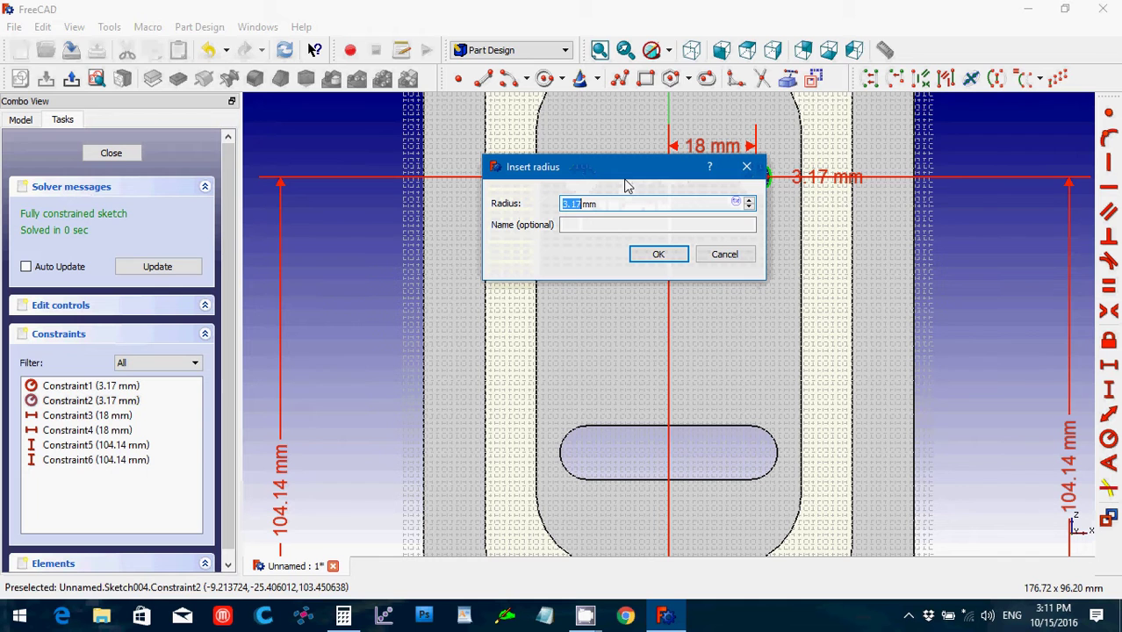
type("4.5")
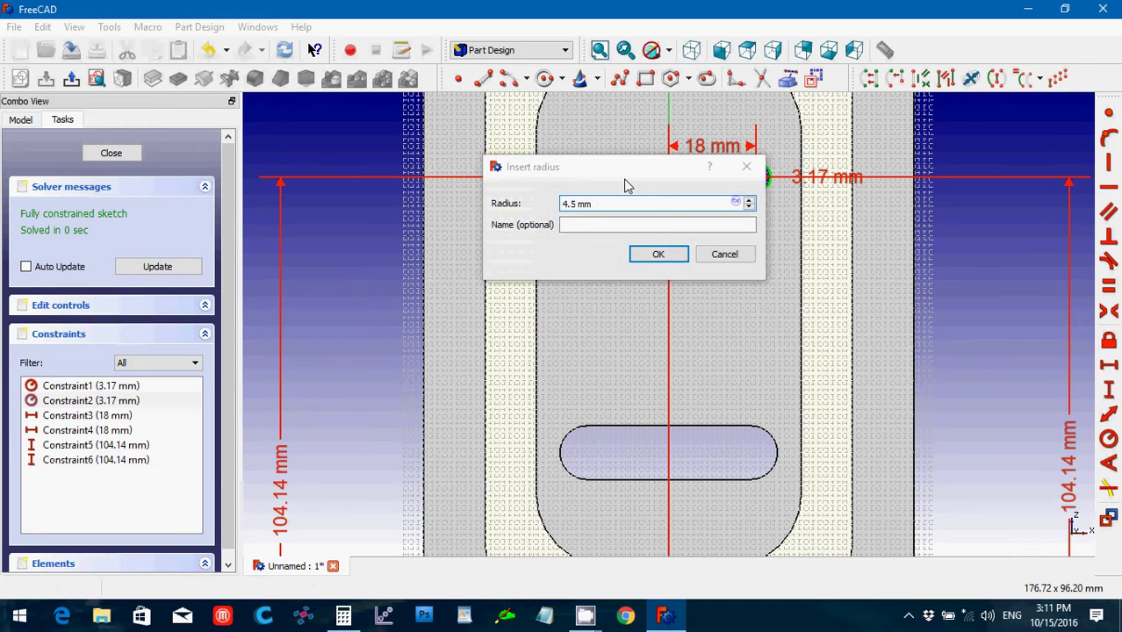
key("Return")
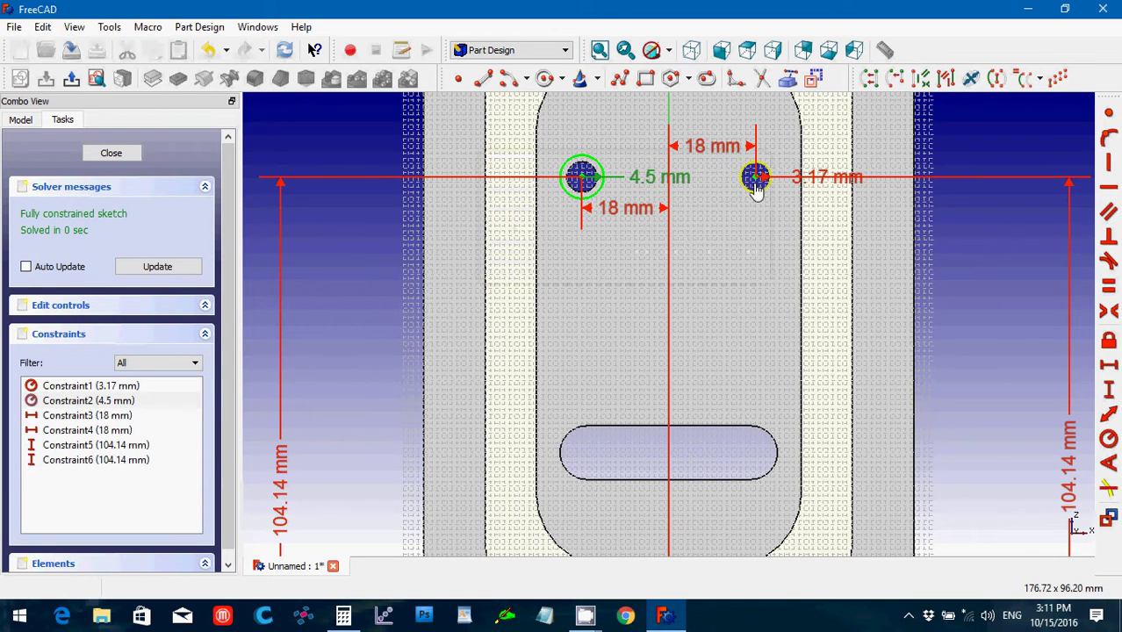
double_click(804, 190)
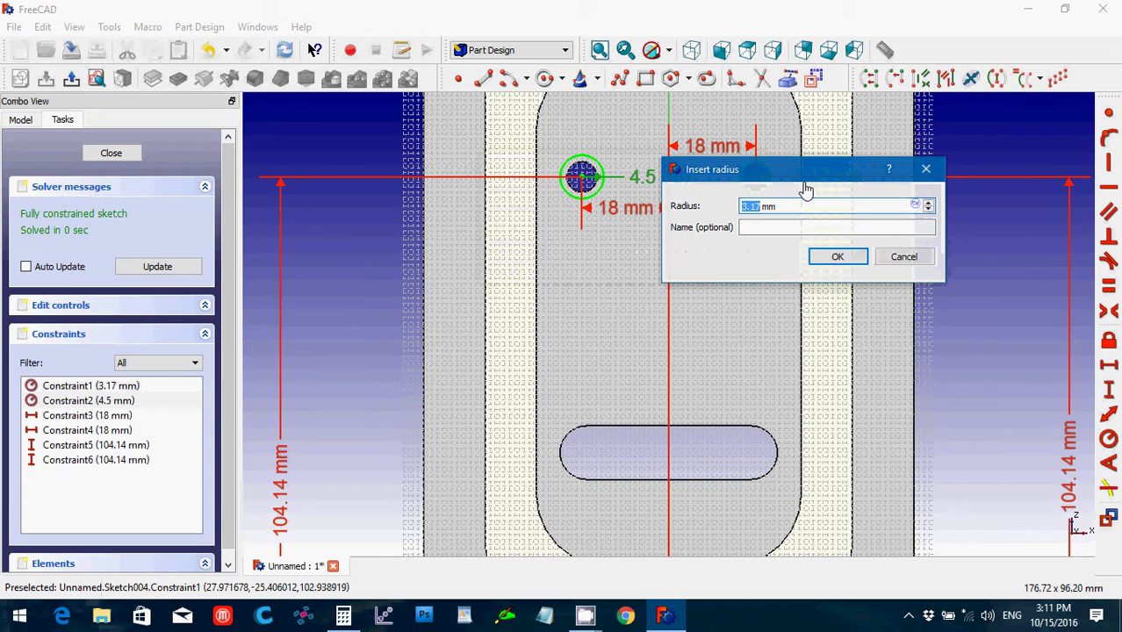
type("4.5")
key("Return")
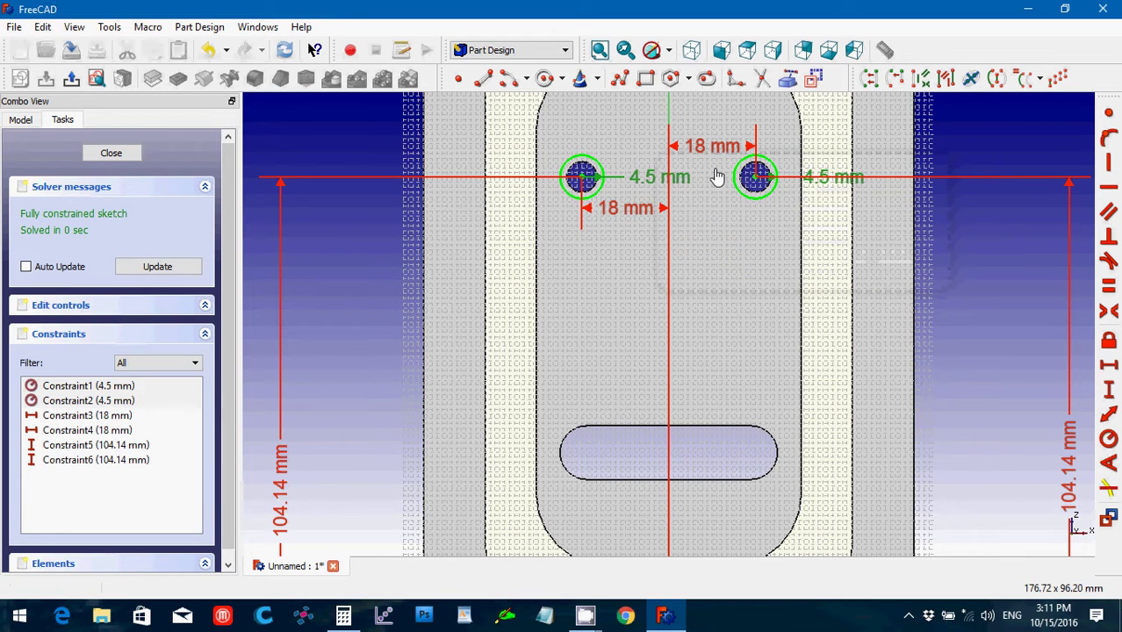
left_click(120, 152)
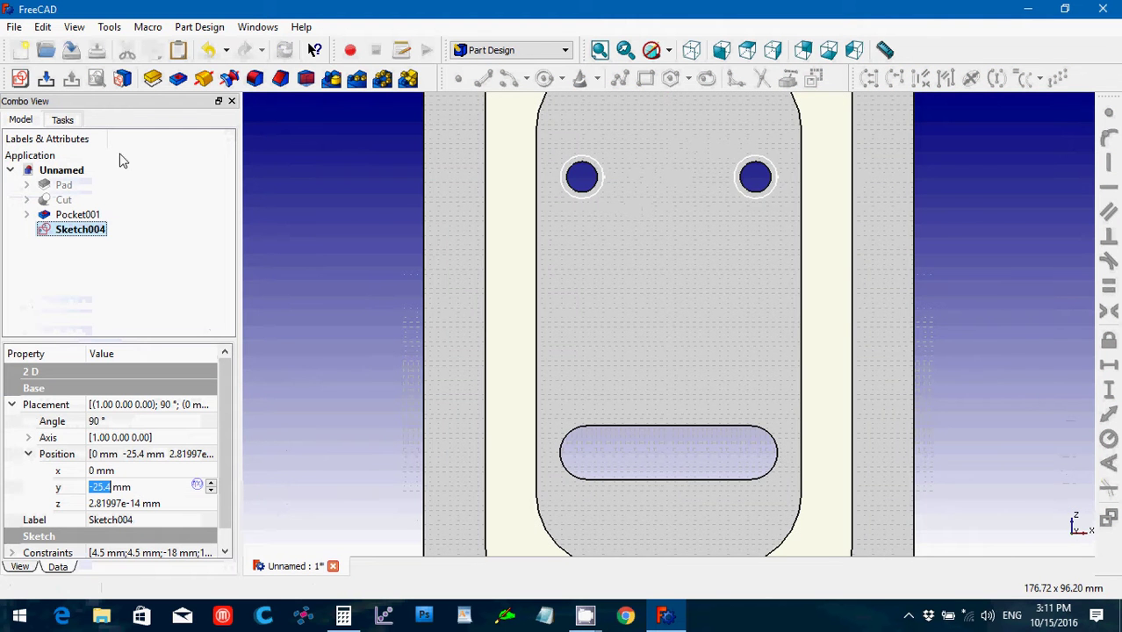
Step: Map Sketch004 onto the inner front face around the holes and close the sketch
left_click(586, 333)
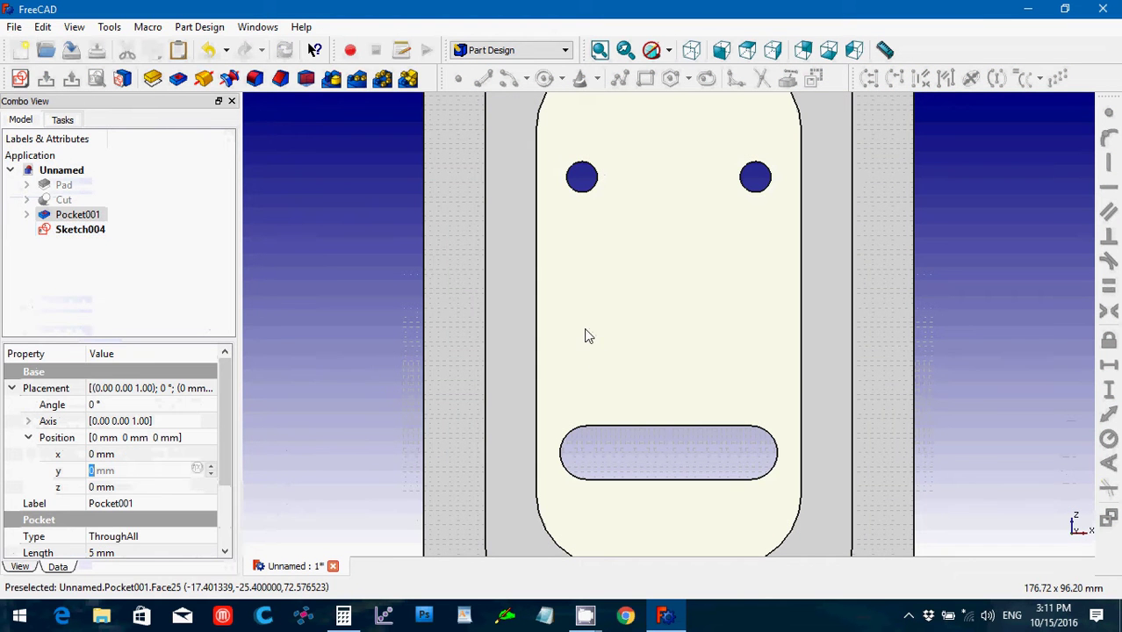
left_click(200, 27)
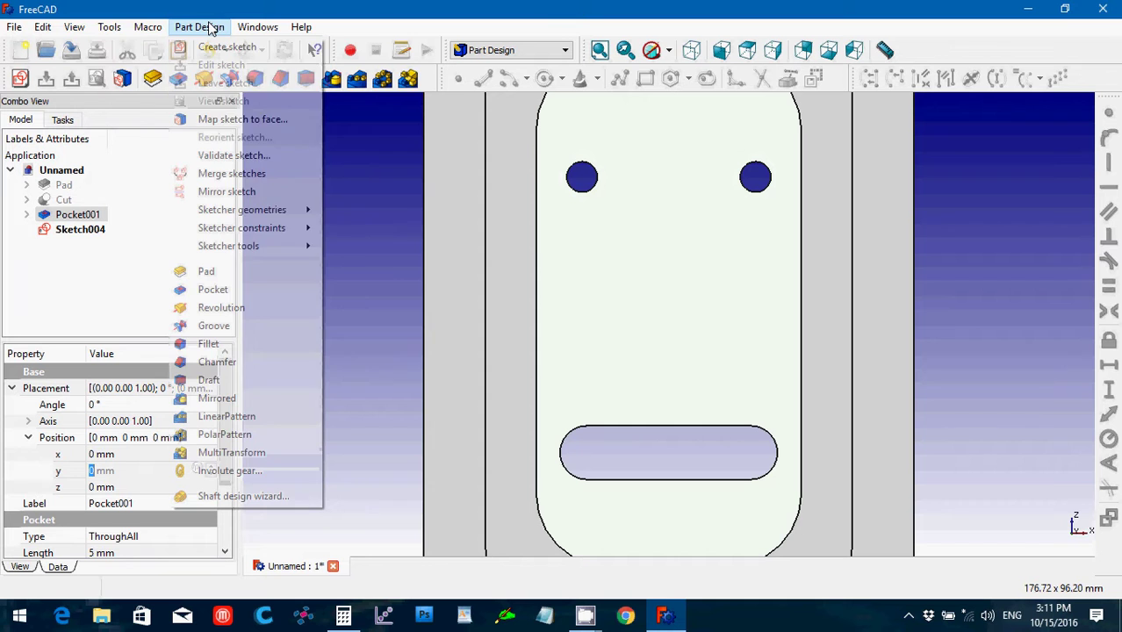
left_click(246, 125)
left_click(575, 304)
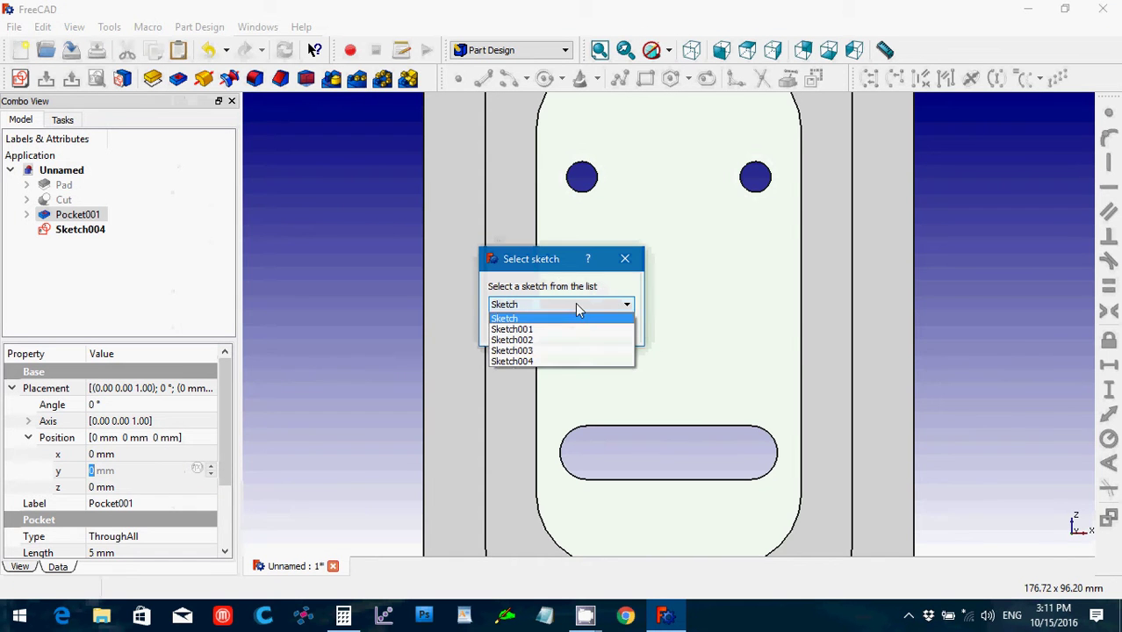
left_click(563, 360)
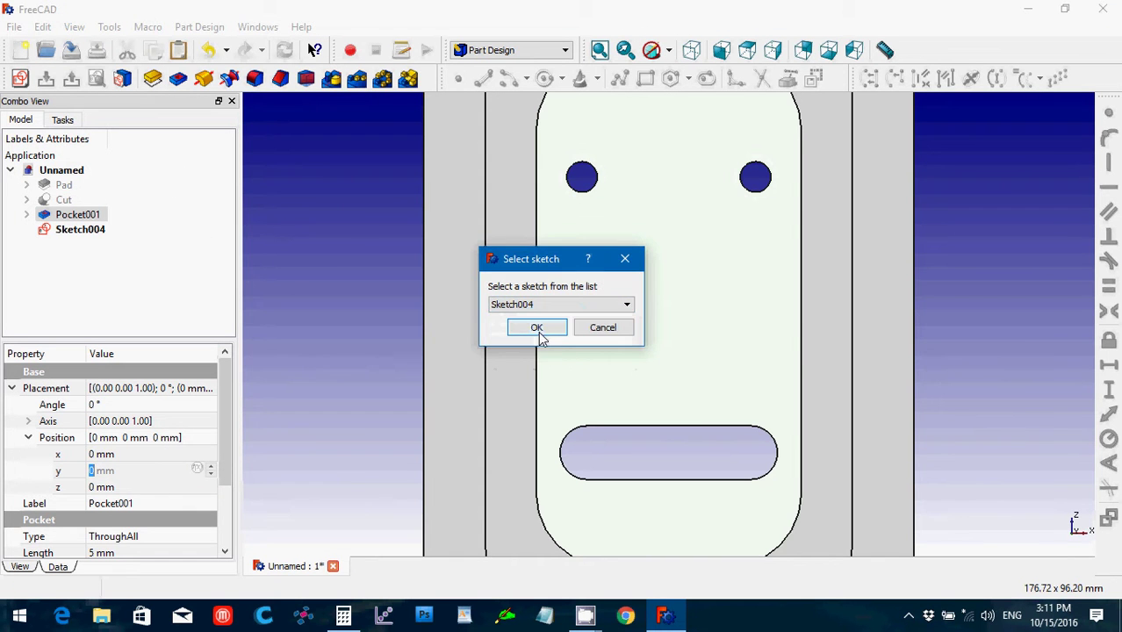
left_click(537, 331)
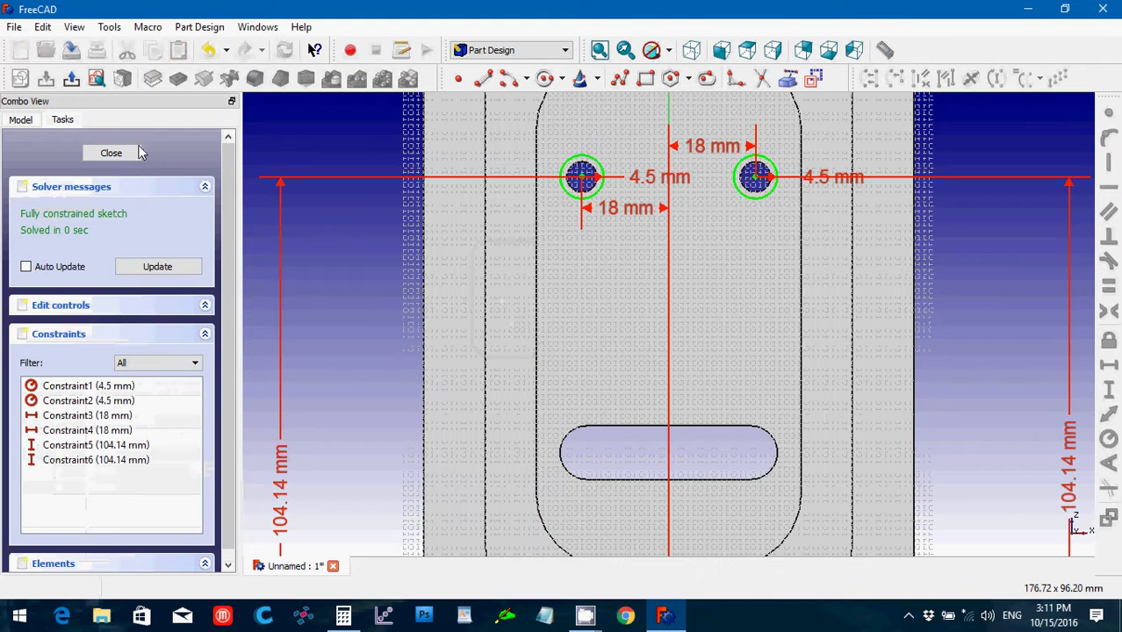
left_click(125, 154)
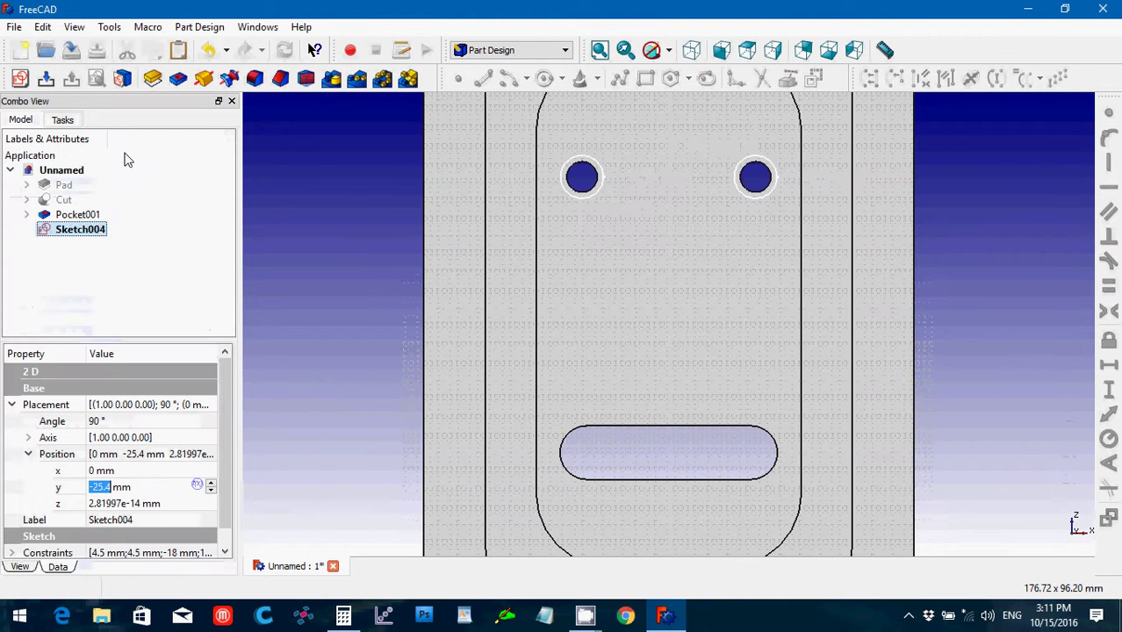
Step: Pocket the two 4.5 mm radius circles of Sketch004 to a depth of 5 mm as counterbores
left_click(177, 79)
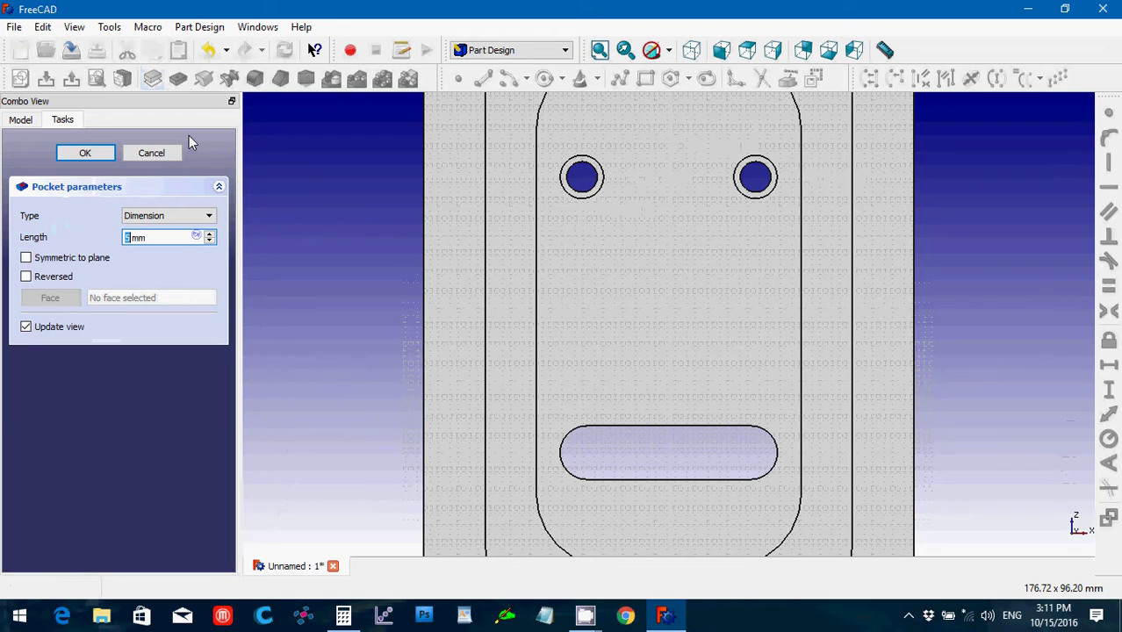
left_click(106, 156)
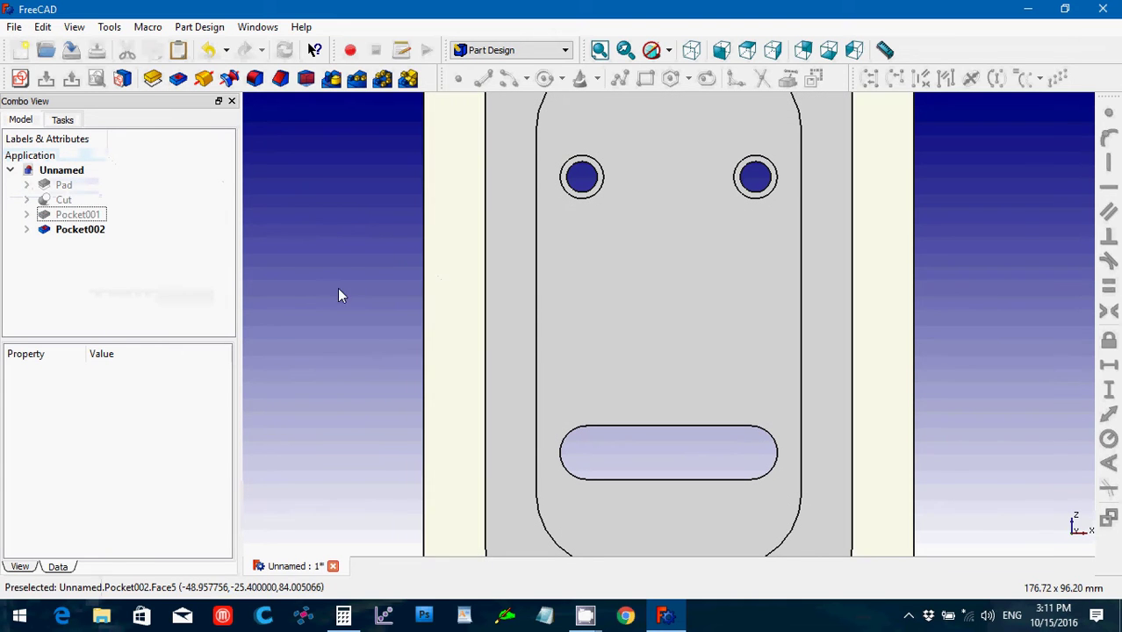
middle_click_drag(321, 301, 418, 324)
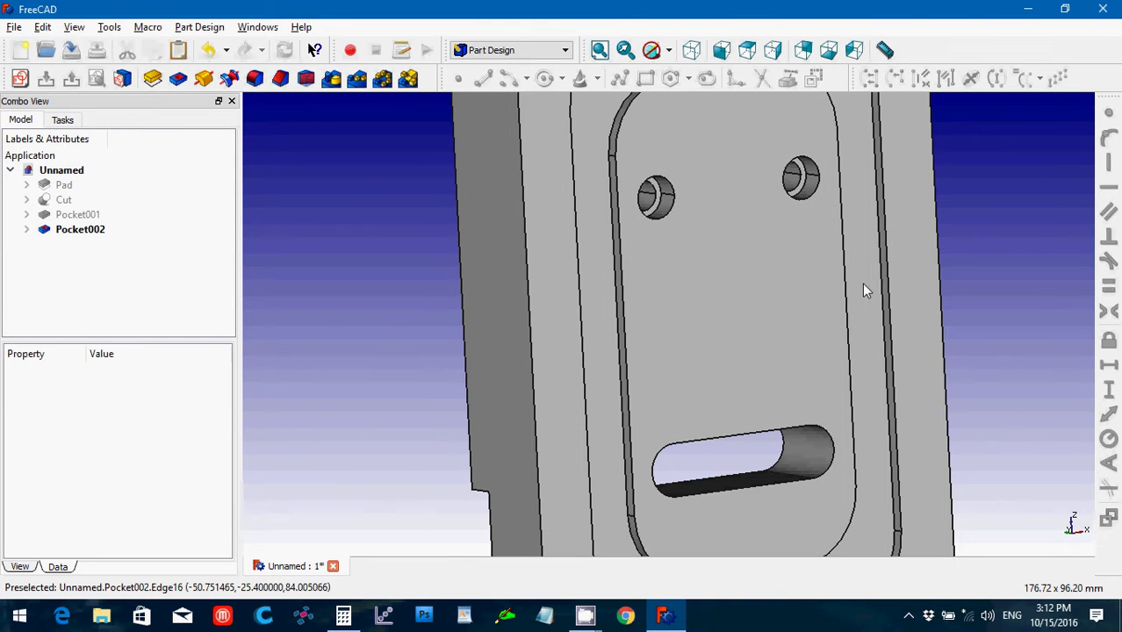
key("1")
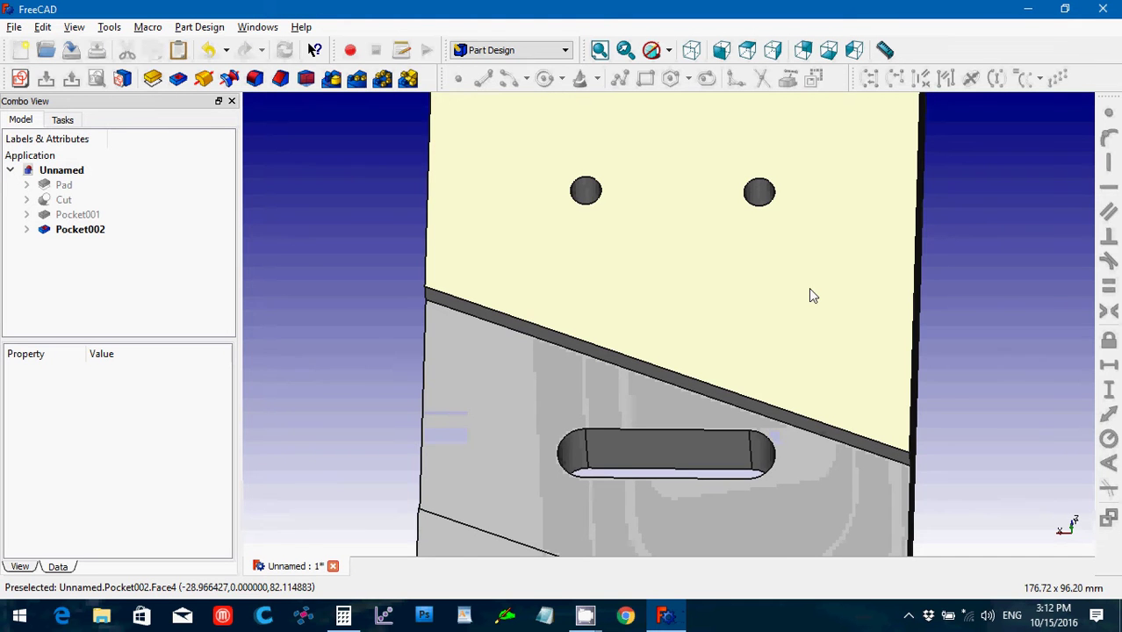
key("v")
key("f")
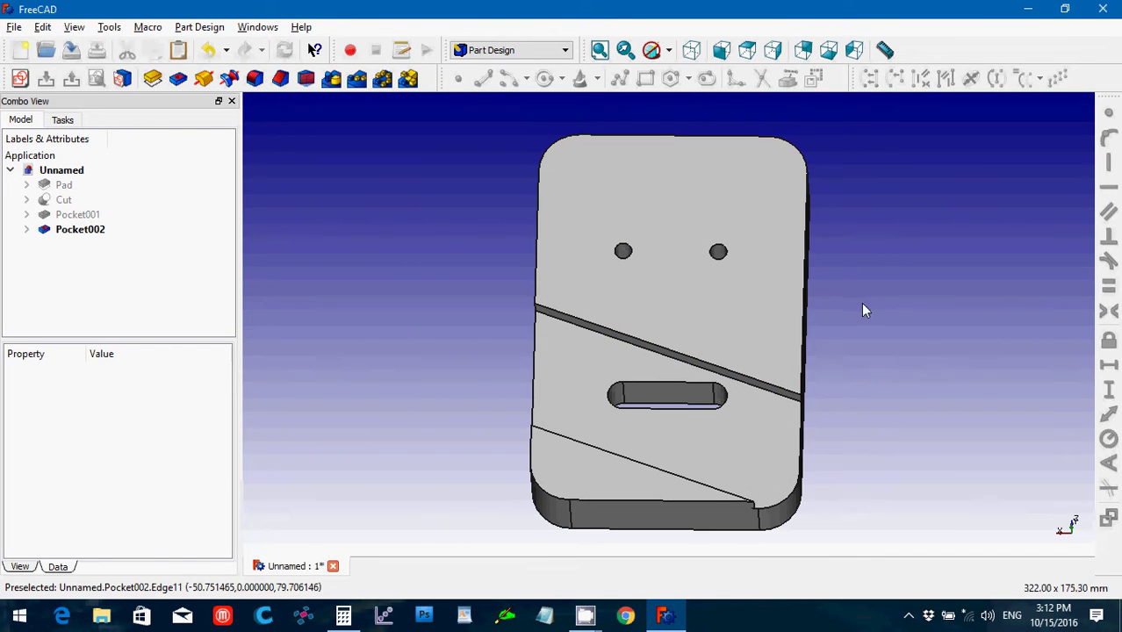
Step: Chamfer the two slanted channel edges and both hole rims on the rear face by 1.27 mm
left_click(717, 494)
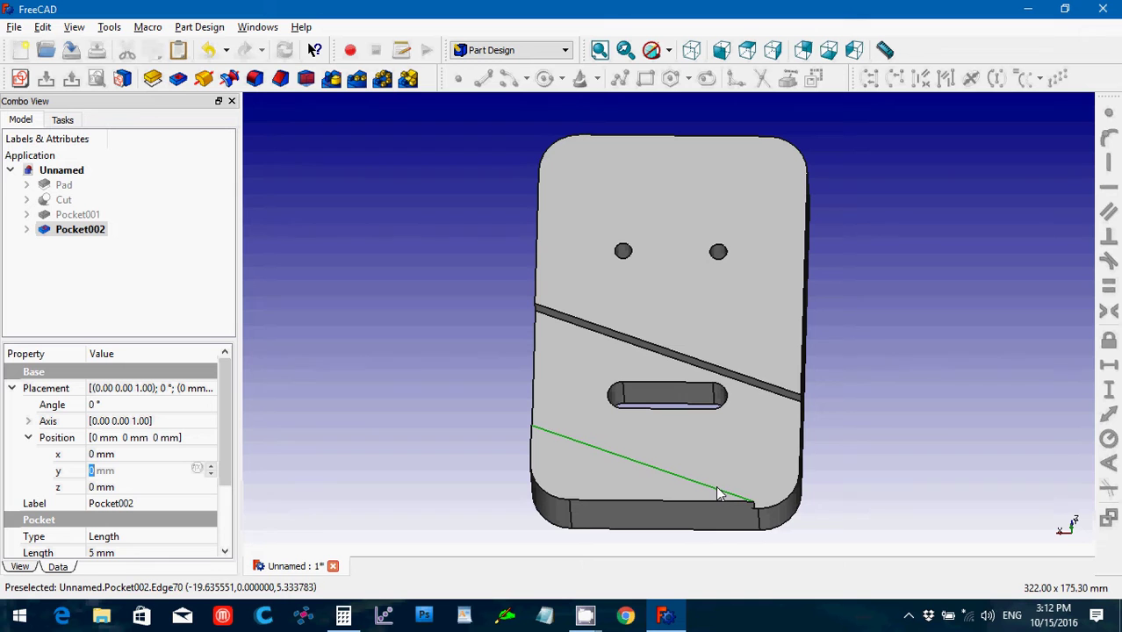
left_click(713, 370, "ctrl")
left_click(622, 252, "ctrl")
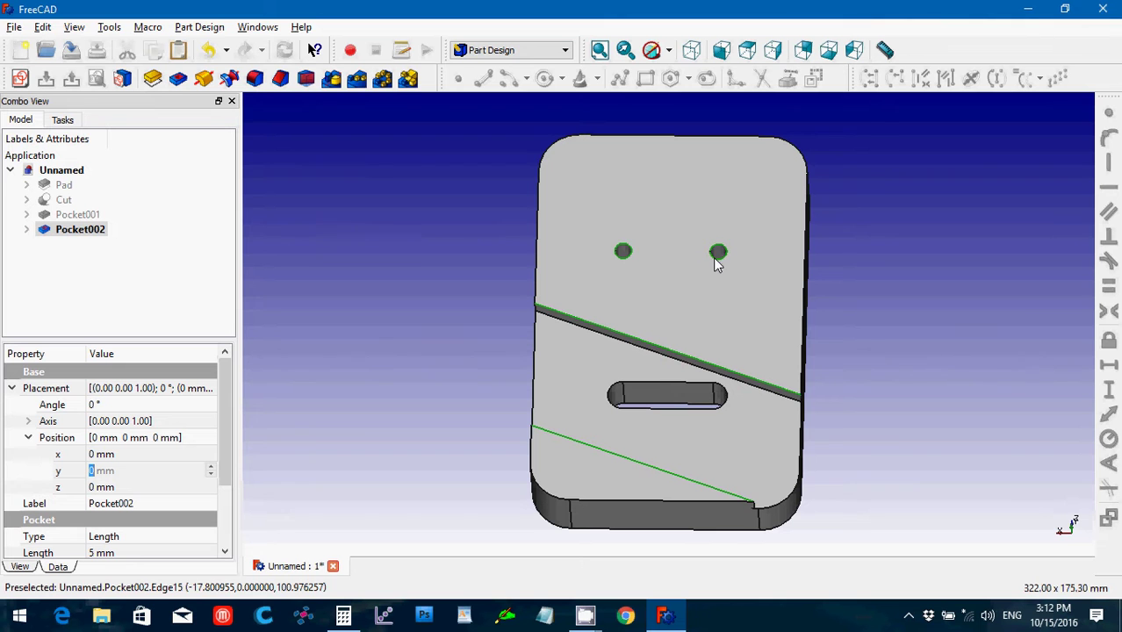
left_click(282, 80)
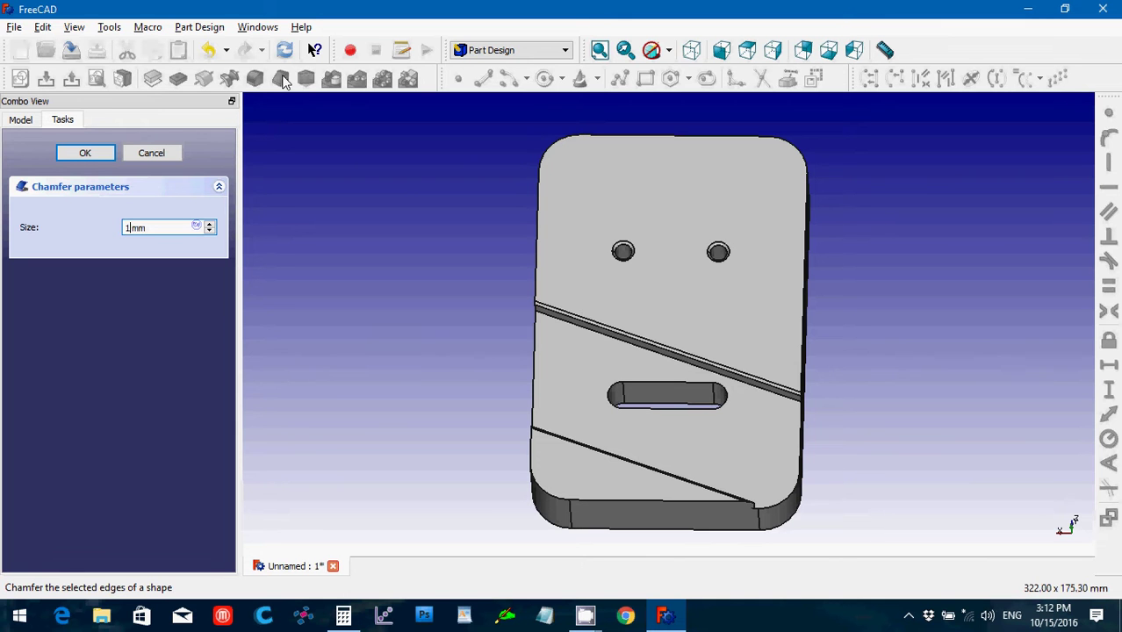
type(".27")
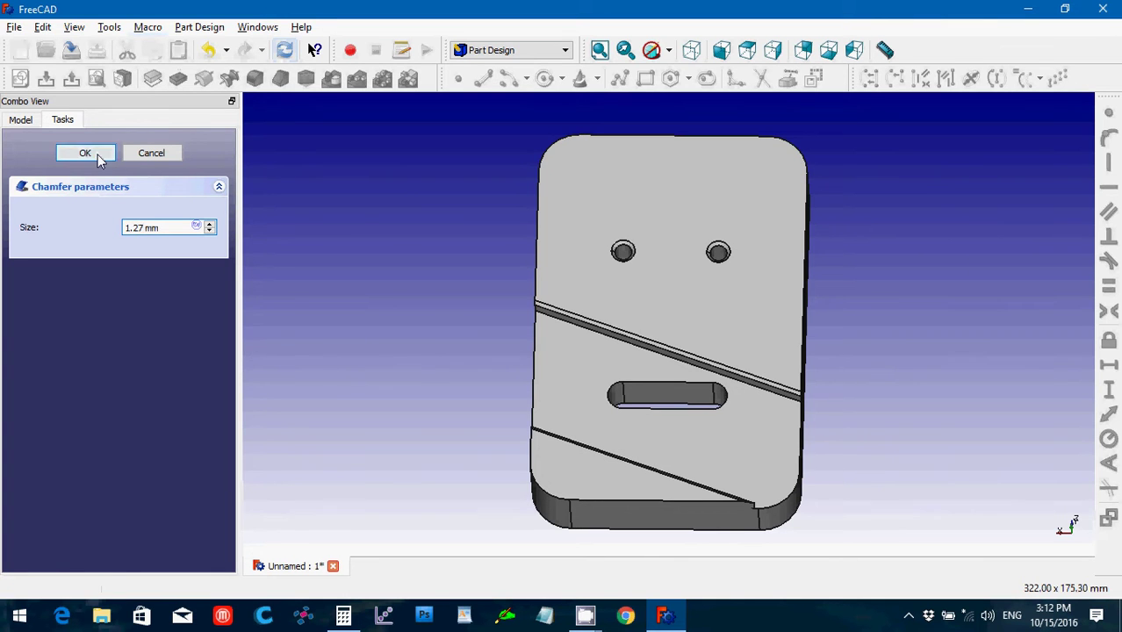
left_click(98, 156)
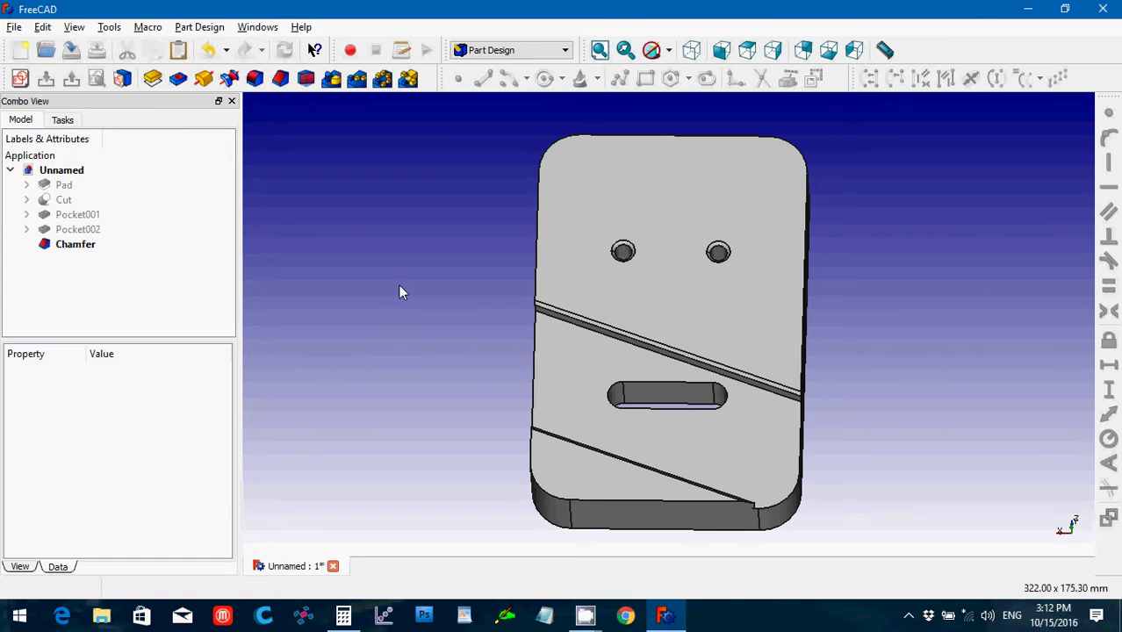
Step: Start saving the document and browse to the _STL Files folder inside Documents > _My 3D Printing Projects
middle_click_drag(400, 291, 724, 310)
middle_click_drag(658, 401, 762, 383)
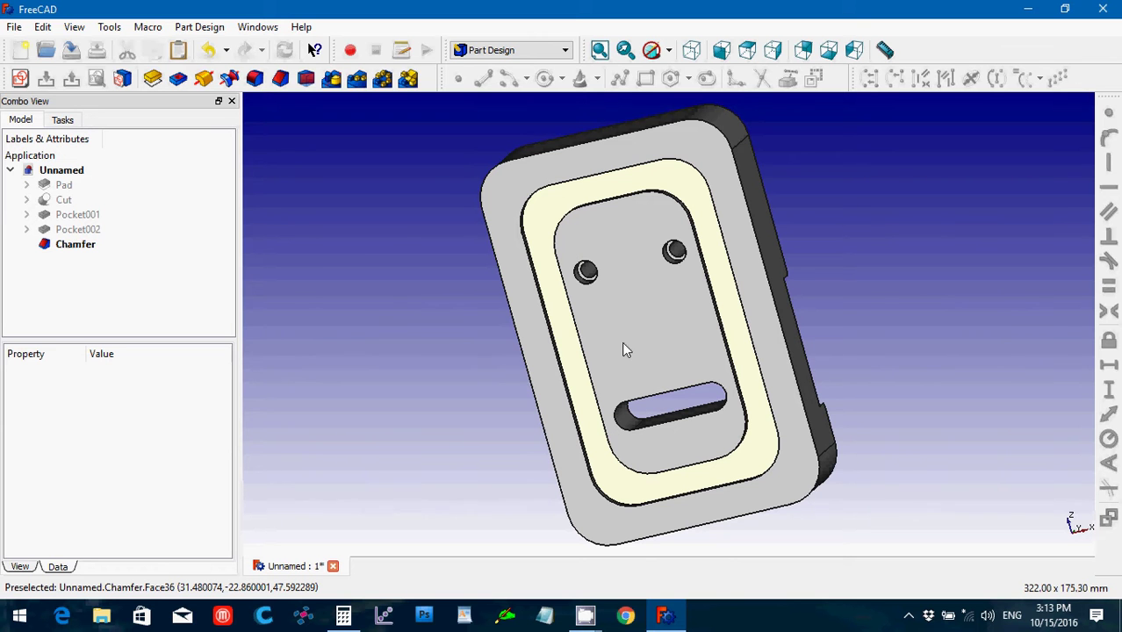
middle_click_drag(584, 363, 519, 328)
middle_click_drag(504, 226, 464, 193)
left_click(17, 26)
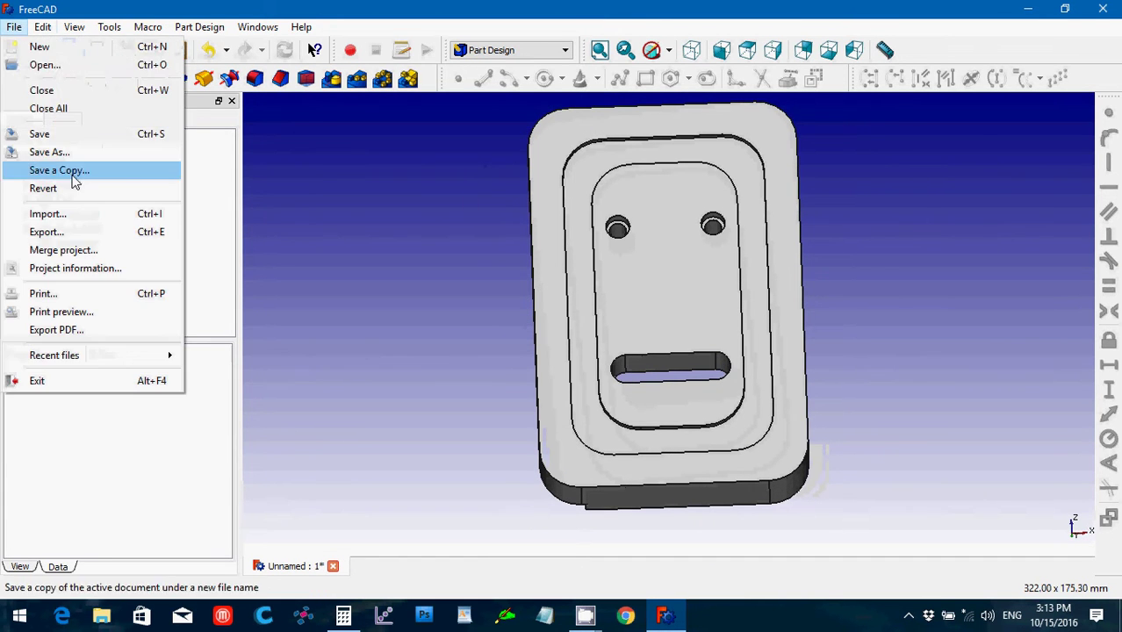
left_click(72, 140)
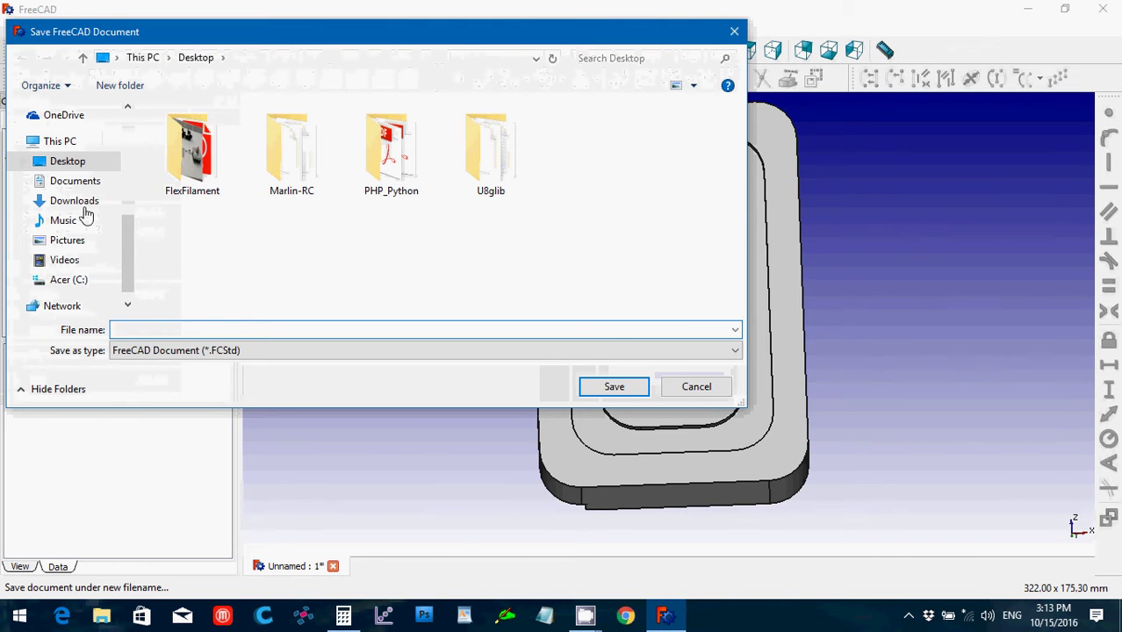
left_click(73, 186)
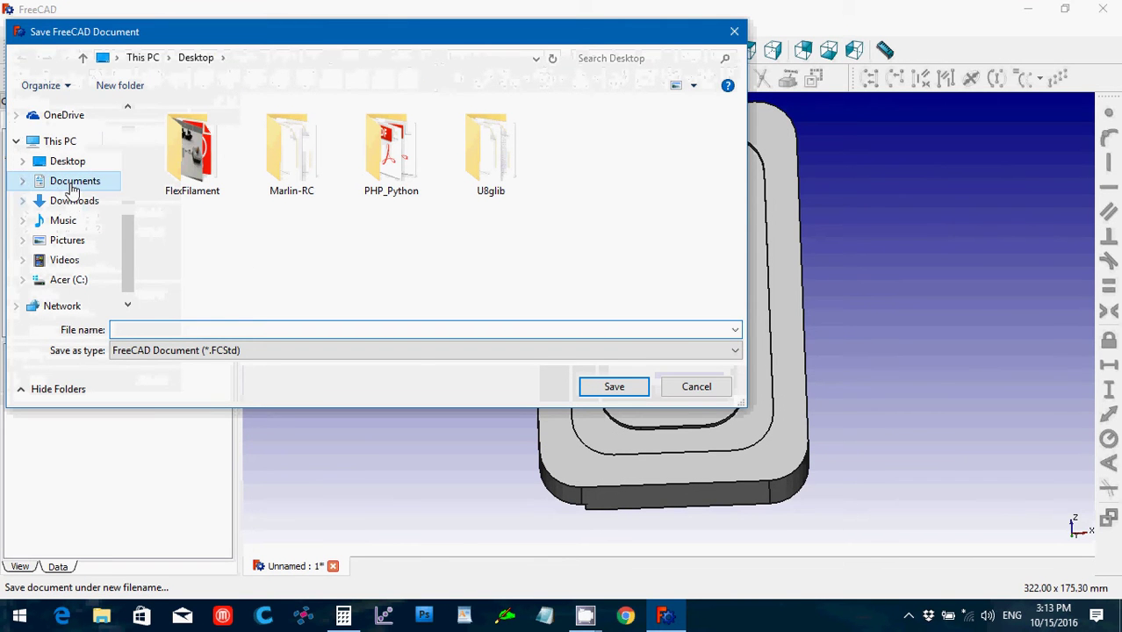
left_click(180, 134)
double_click(180, 135)
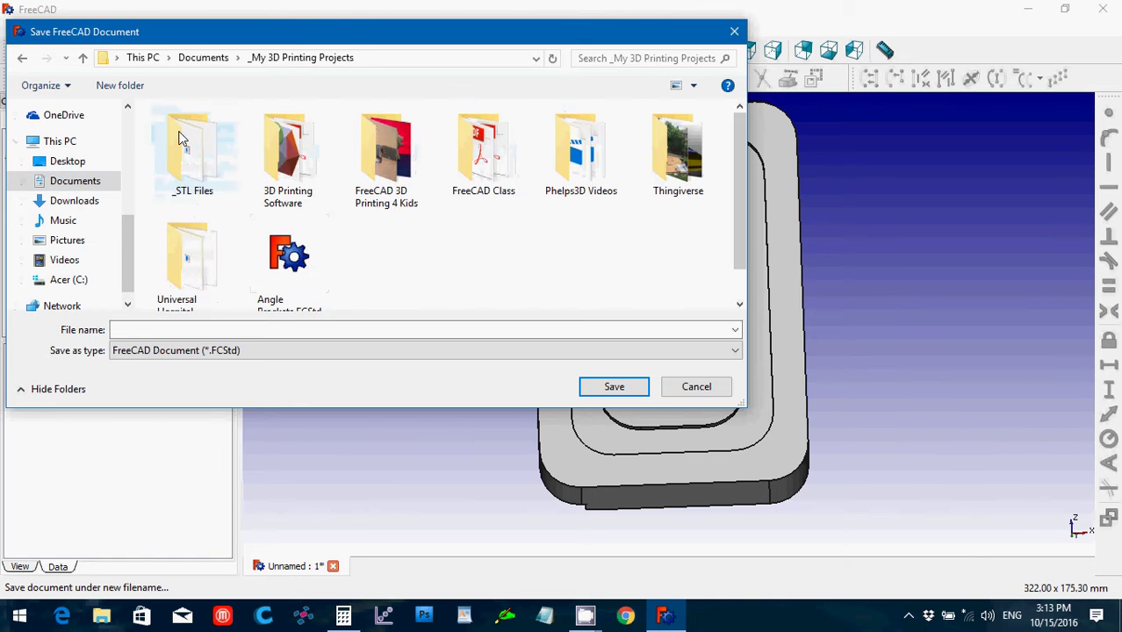
double_click(180, 137)
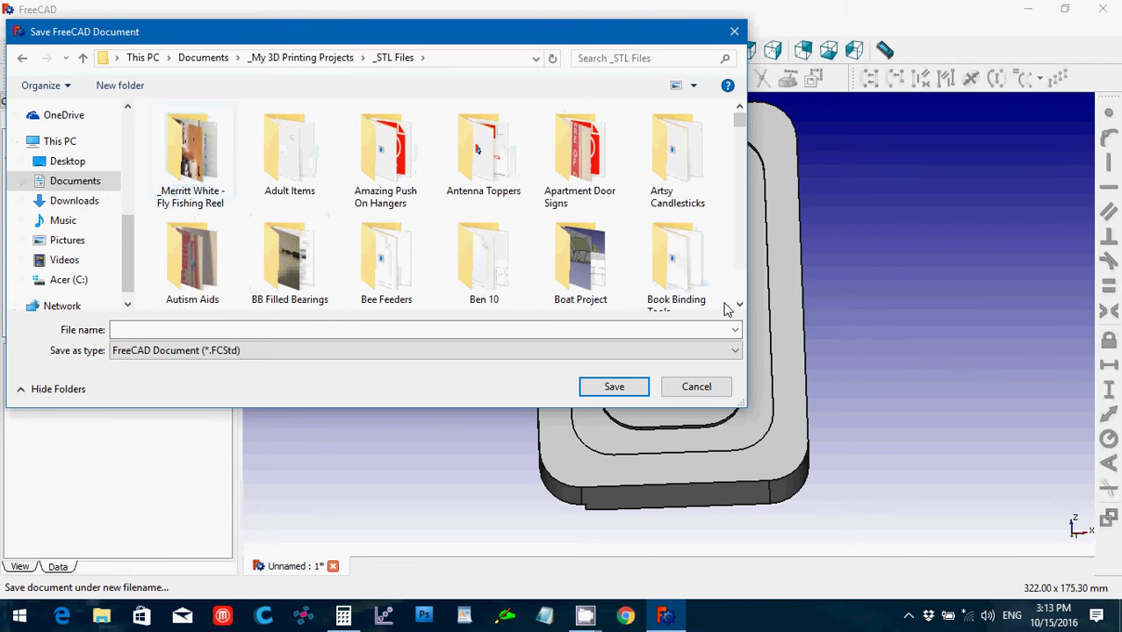
Step: Create a folder named Solidworks2009Bible in _STL Files and open it as the save location
scroll(737, 307, "down", 2)
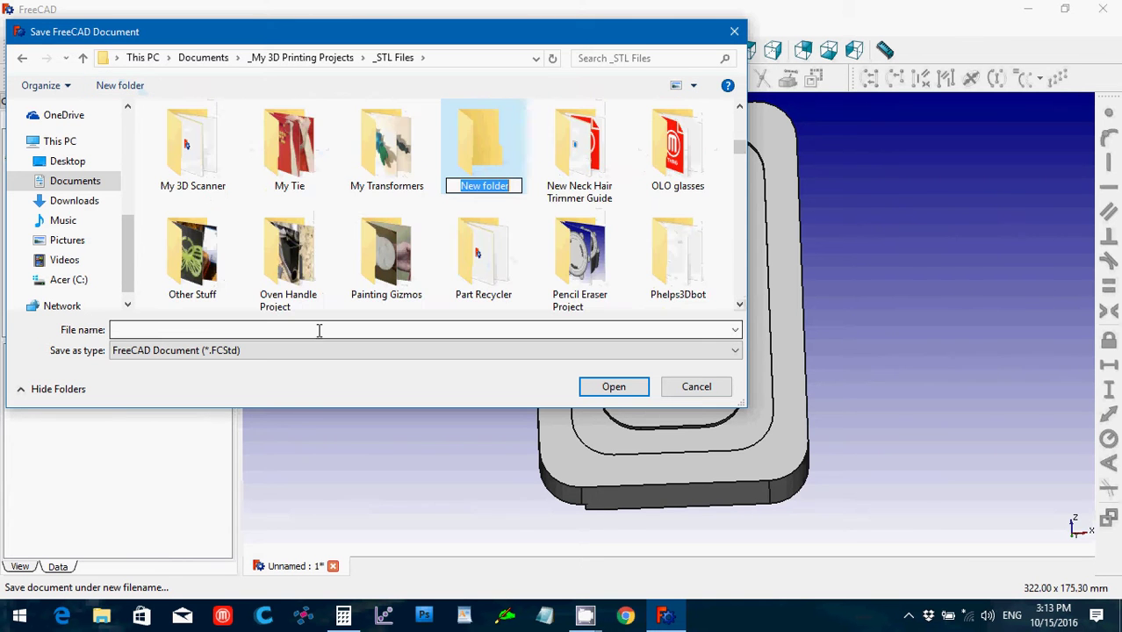
type("S")
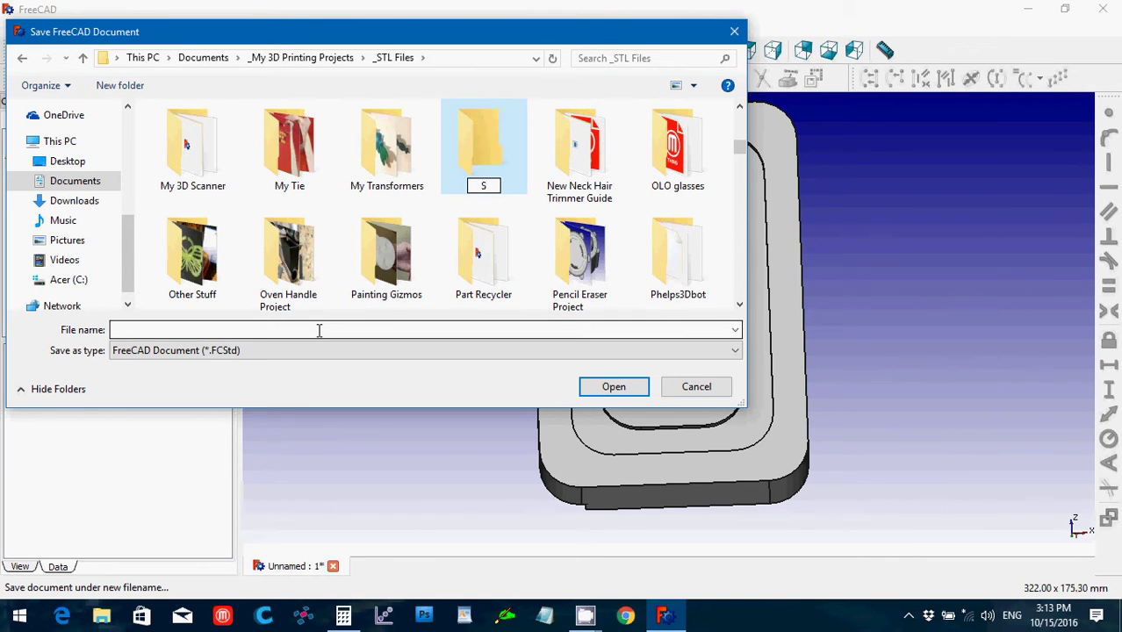
type("olidwor")
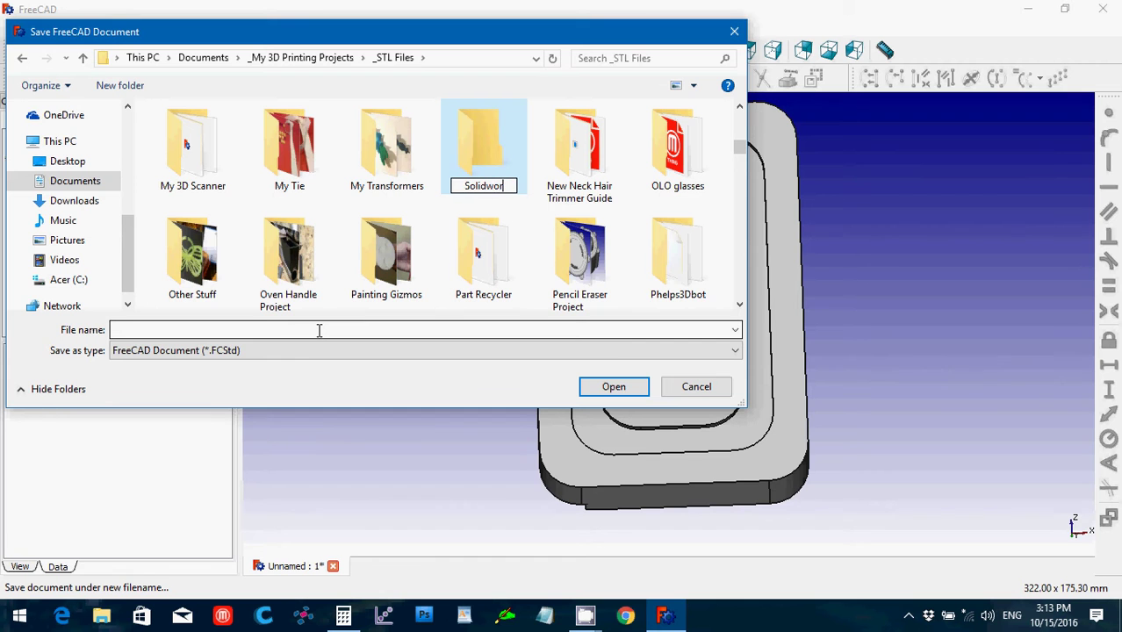
type("ks2009Bible")
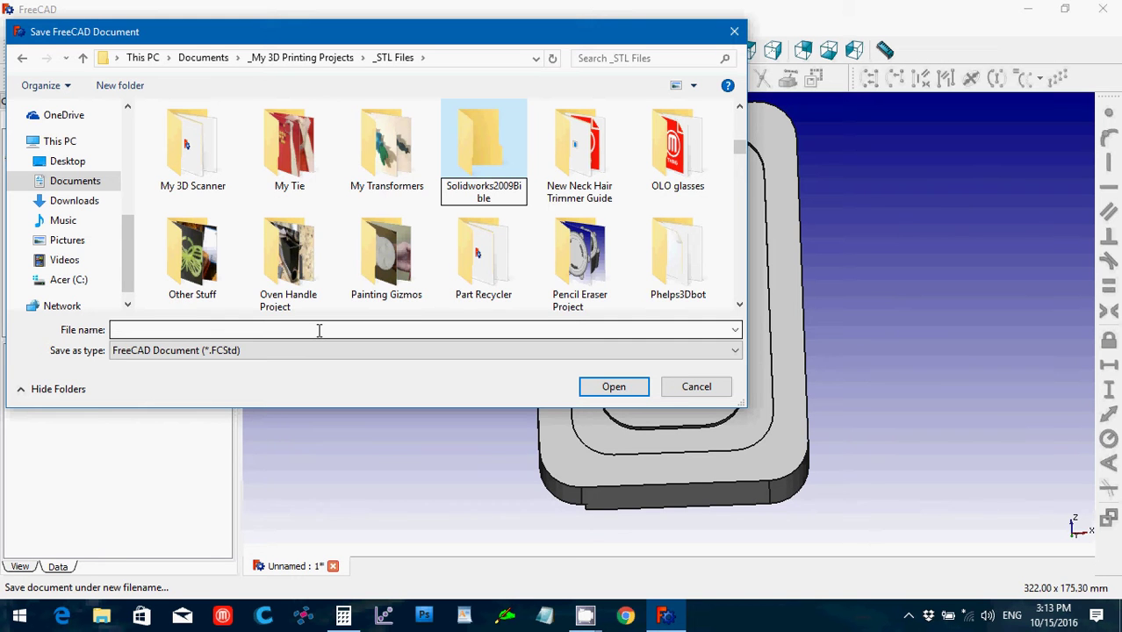
key("Return")
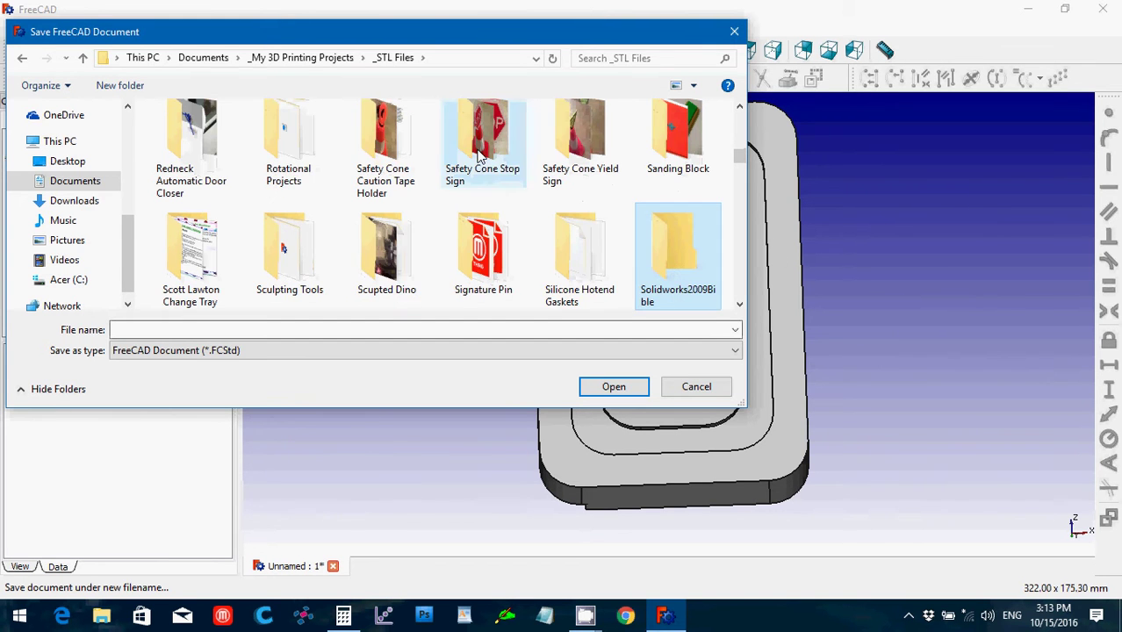
double_click(683, 268)
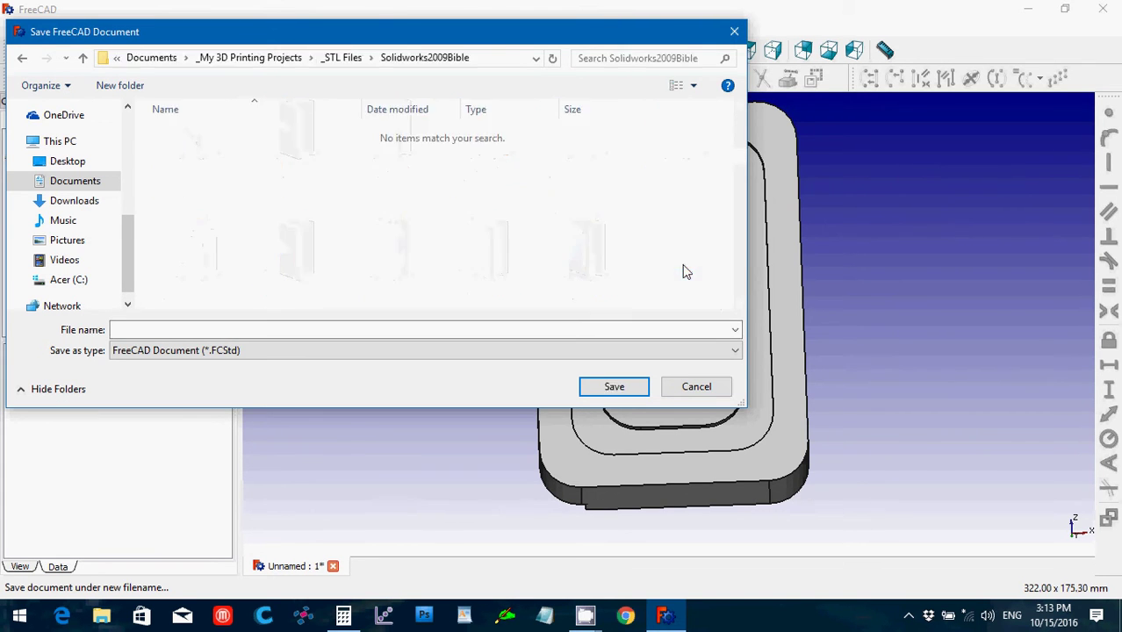
Step: Save the FreeCAD document as Ch4Bracket in the Solidworks2009Bible folder
left_click(369, 330)
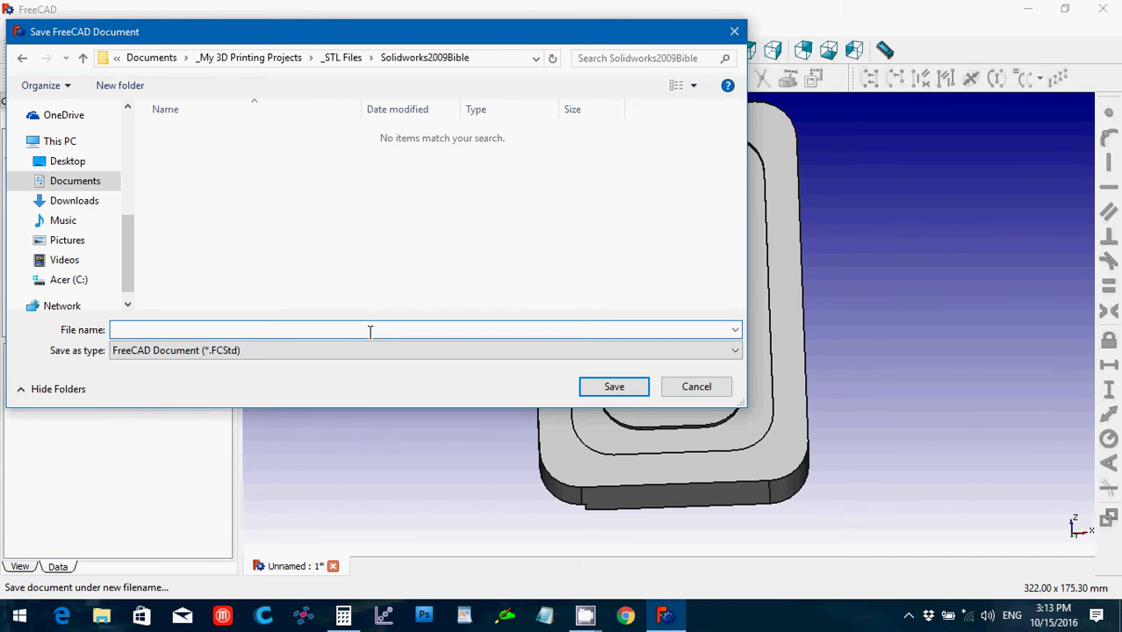
type("Ch4Bracket")
key("Return")
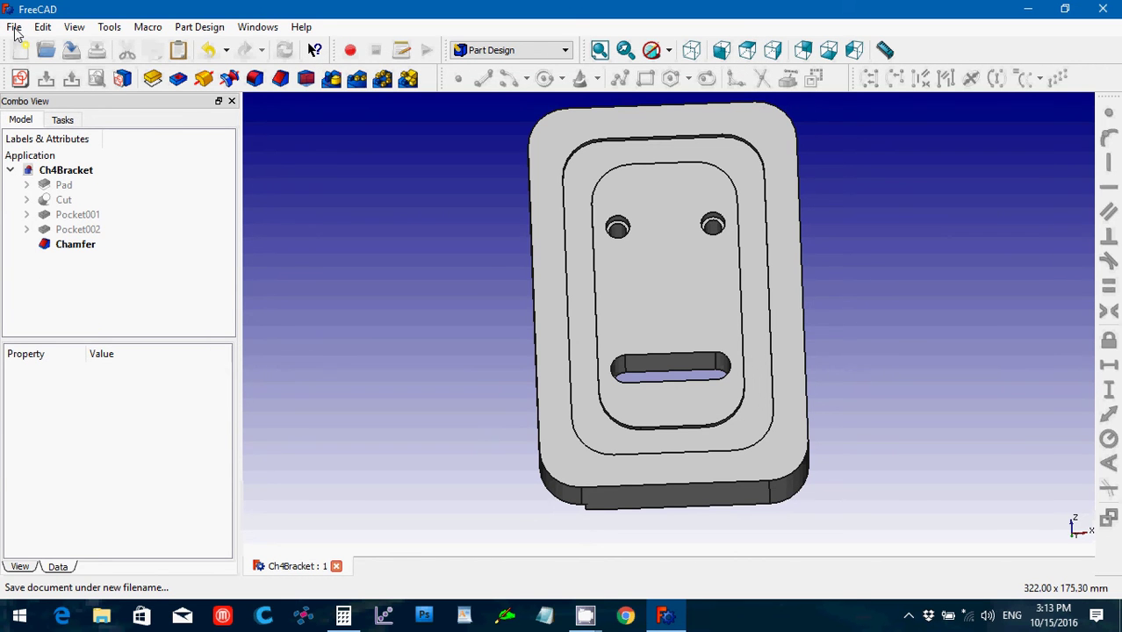
Step: Export the Chamfer body as an STL mesh named Ch4Bracket in the same folder
left_click(70, 246)
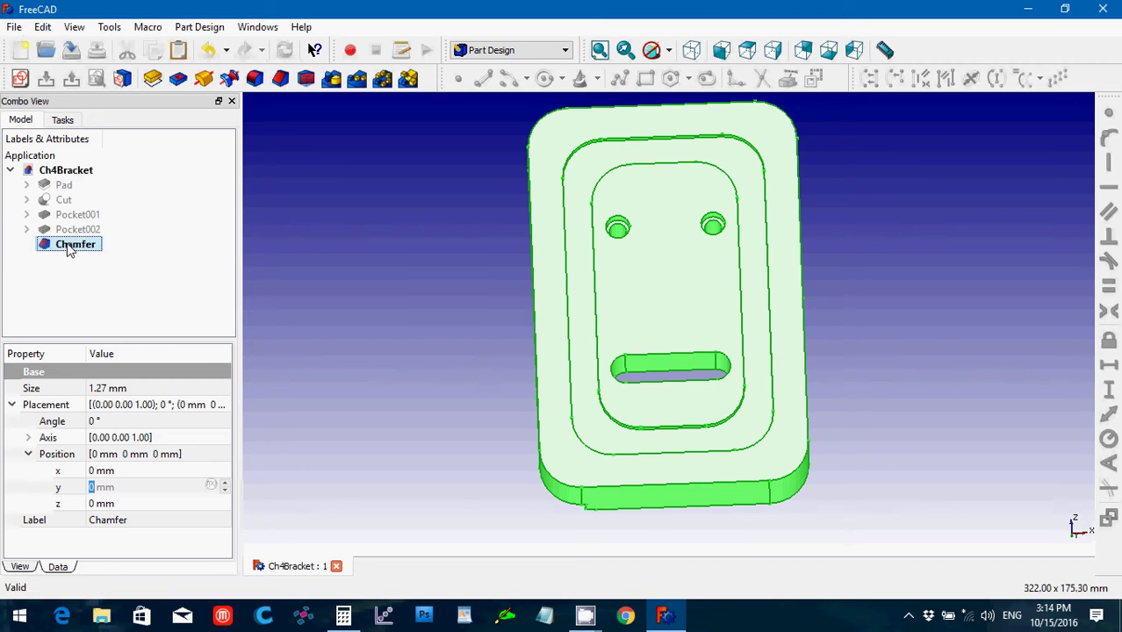
left_click(14, 27)
left_click(86, 232)
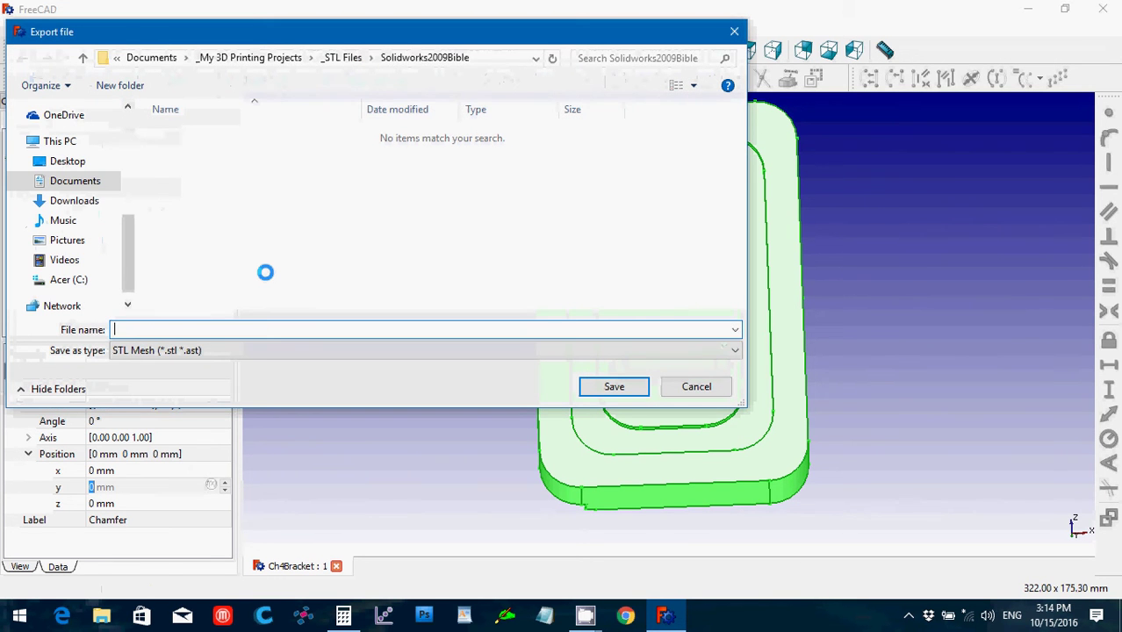
type("Ch4")
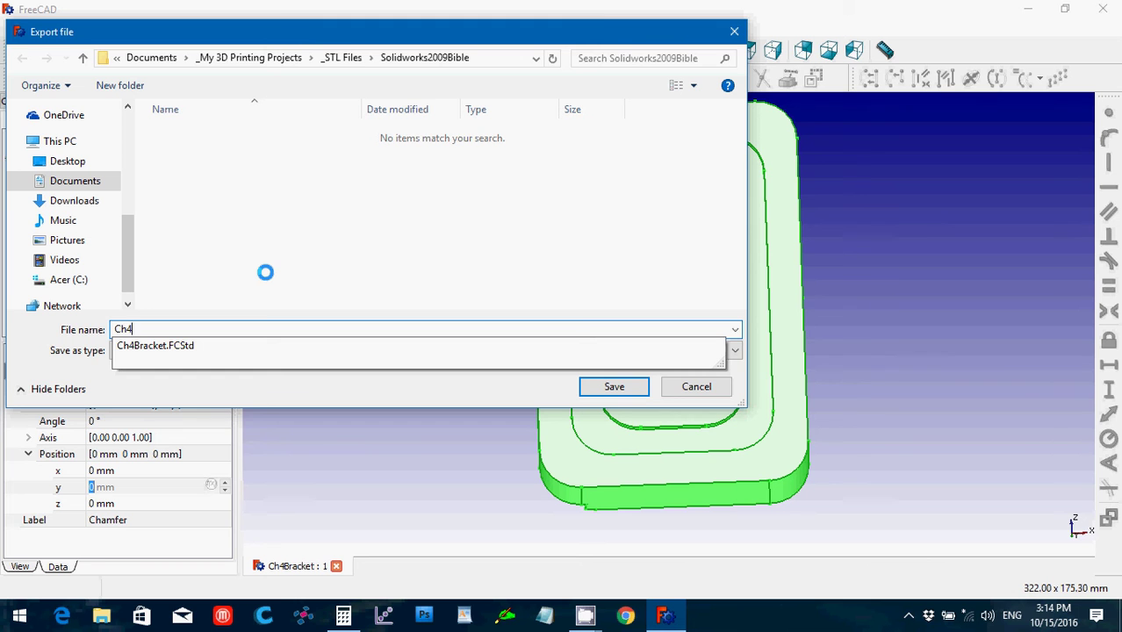
type("Bracket")
key("Return")
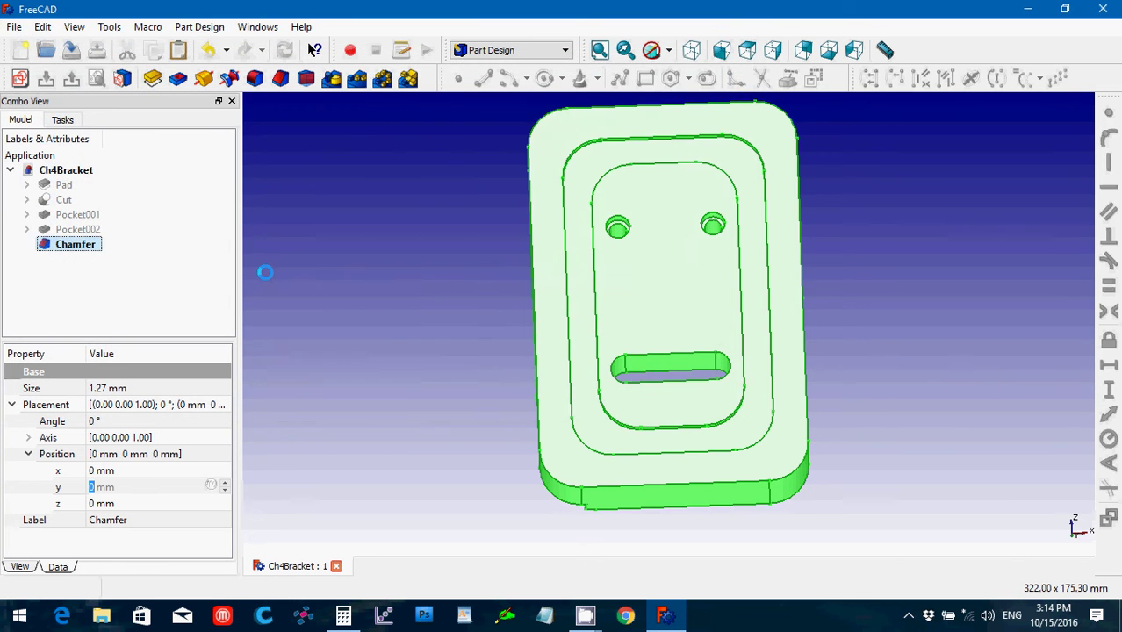
Step: Launch netfabb Basic, accept its terms of usage and postpone the registration
left_click(321, 623)
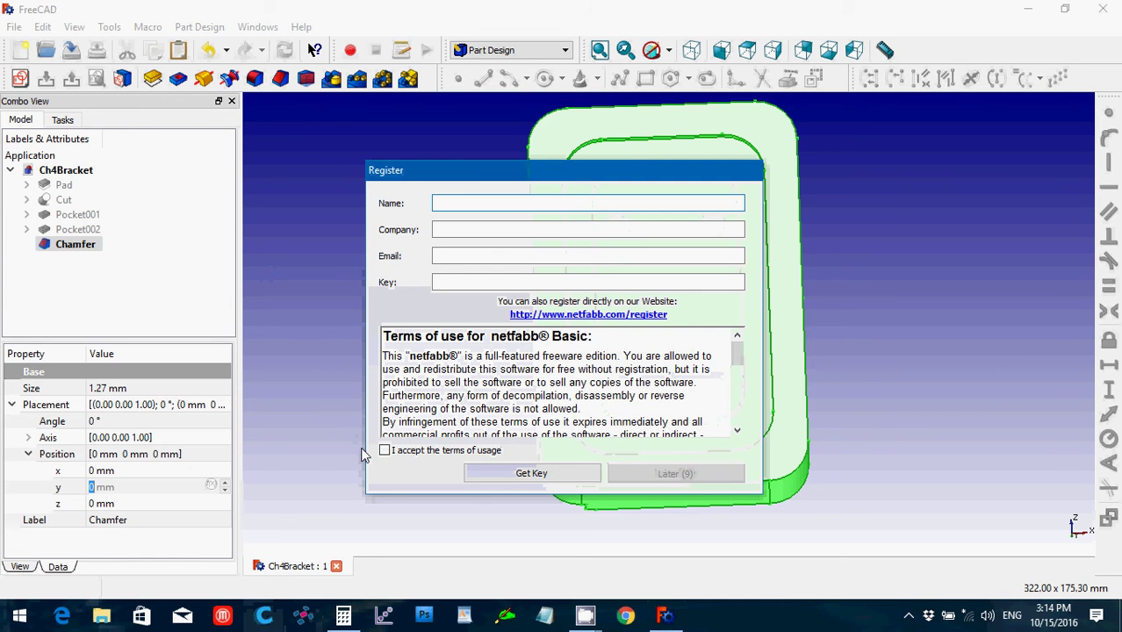
left_click(385, 451)
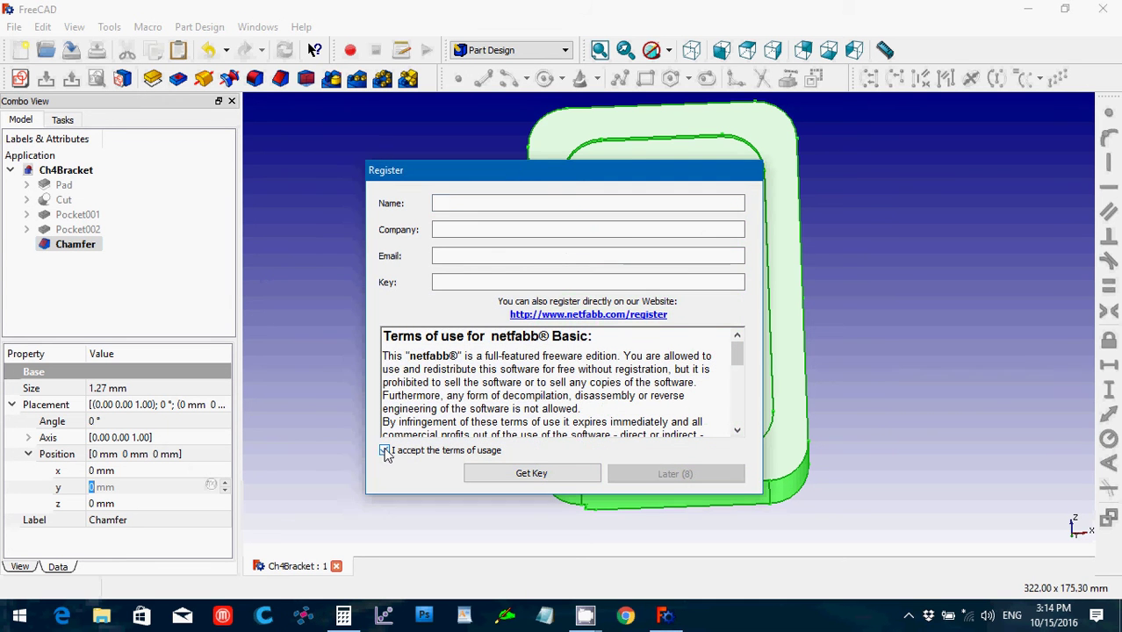
left_click(670, 474)
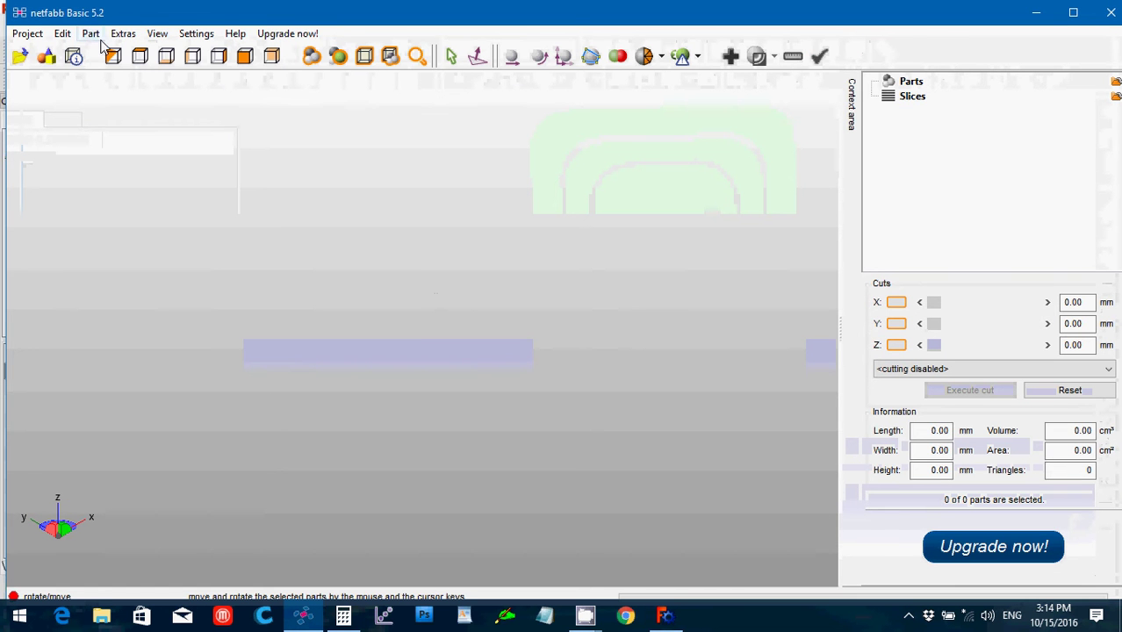
Step: Add the part Ch4Bracket.stl from the Solidworks2009Bible folder to the netfabb project
left_click(90, 33)
left_click(325, 192)
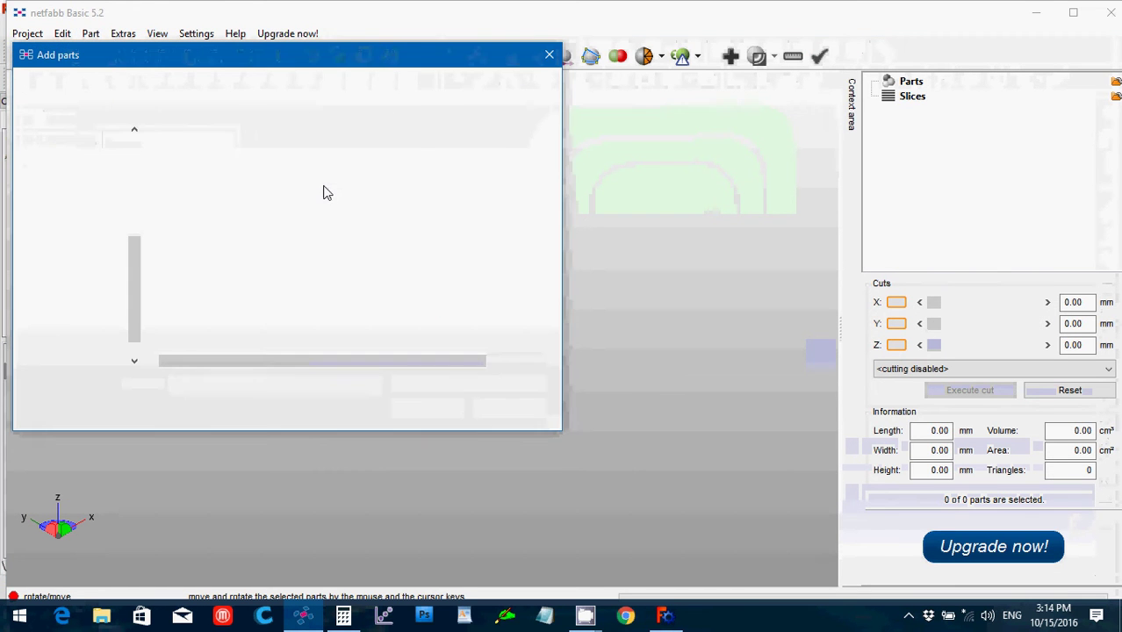
left_click(151, 81)
scroll(496, 208, "down", 10)
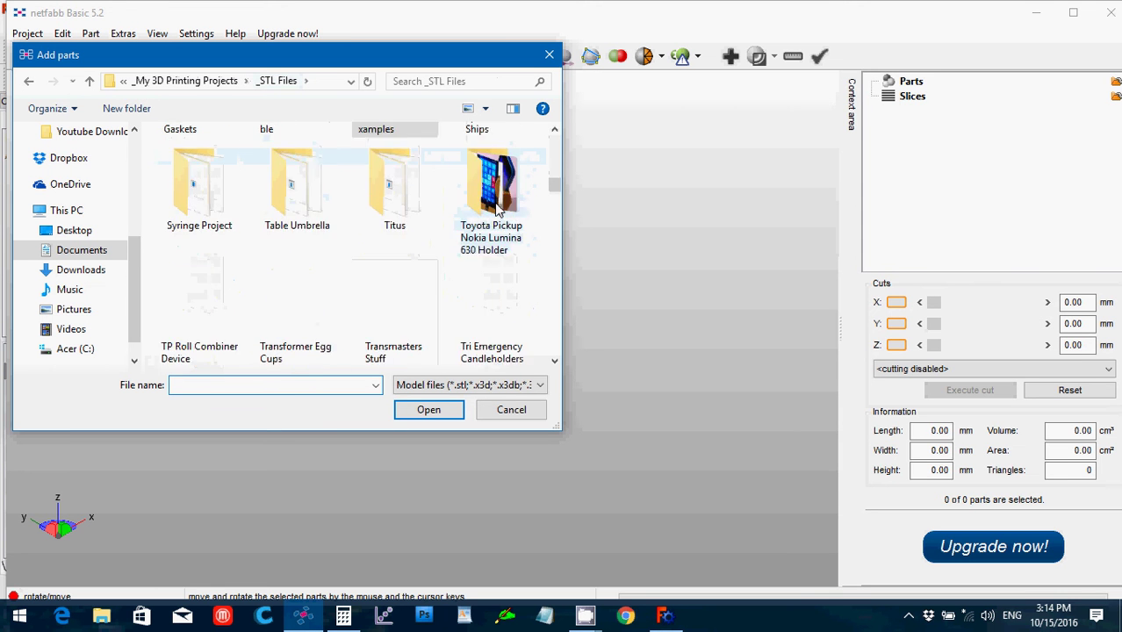
scroll(496, 208, "up", 3)
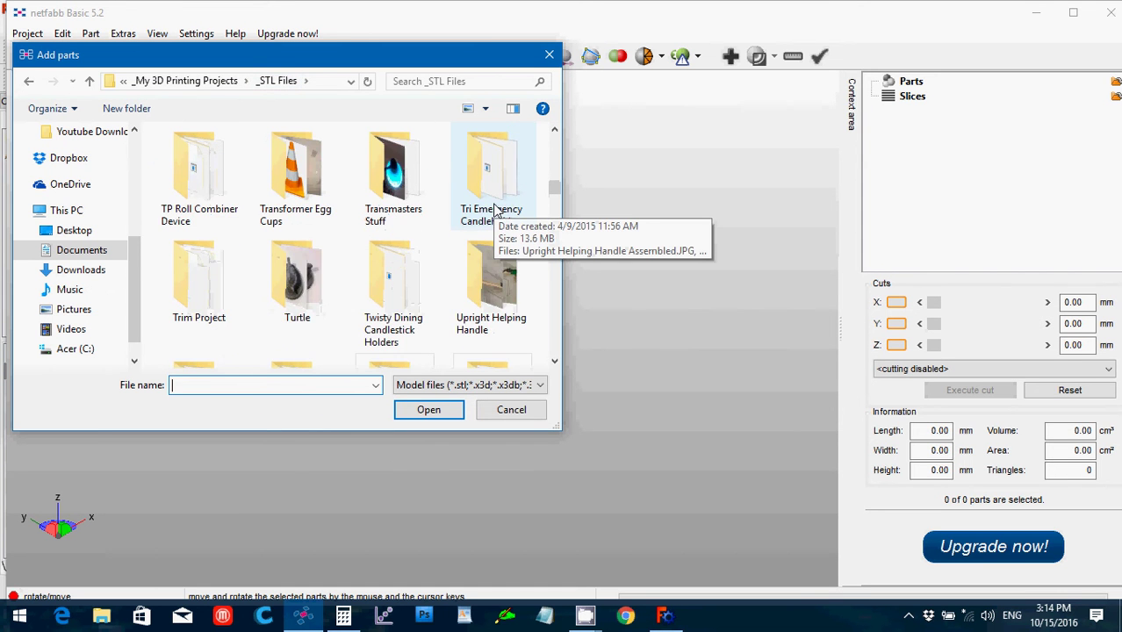
scroll(496, 208, "up", 5)
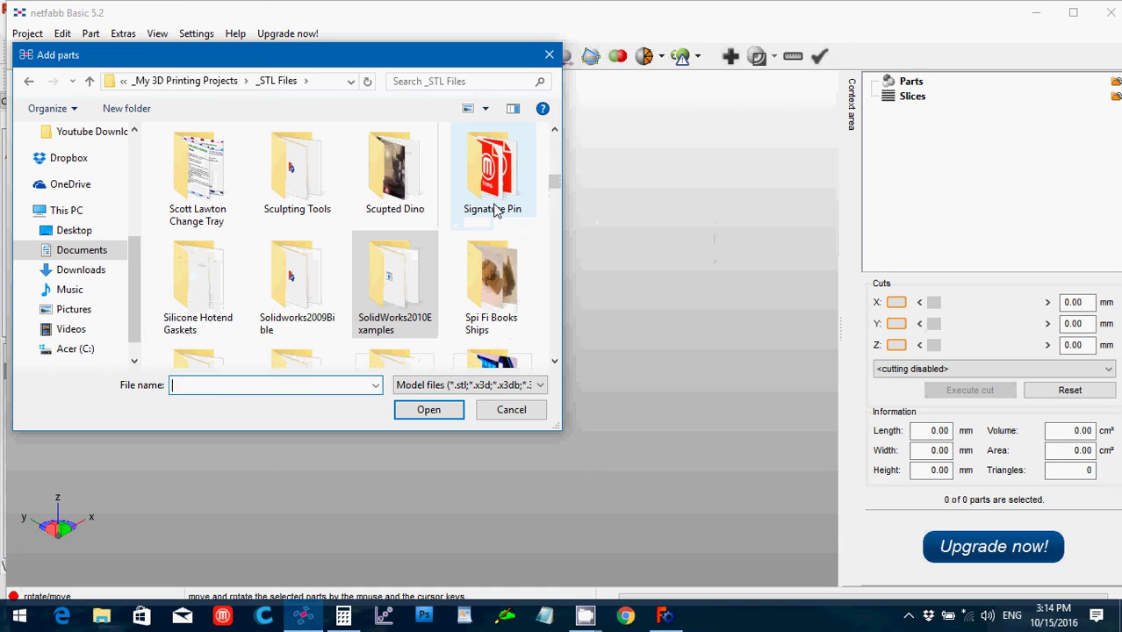
double_click(317, 288)
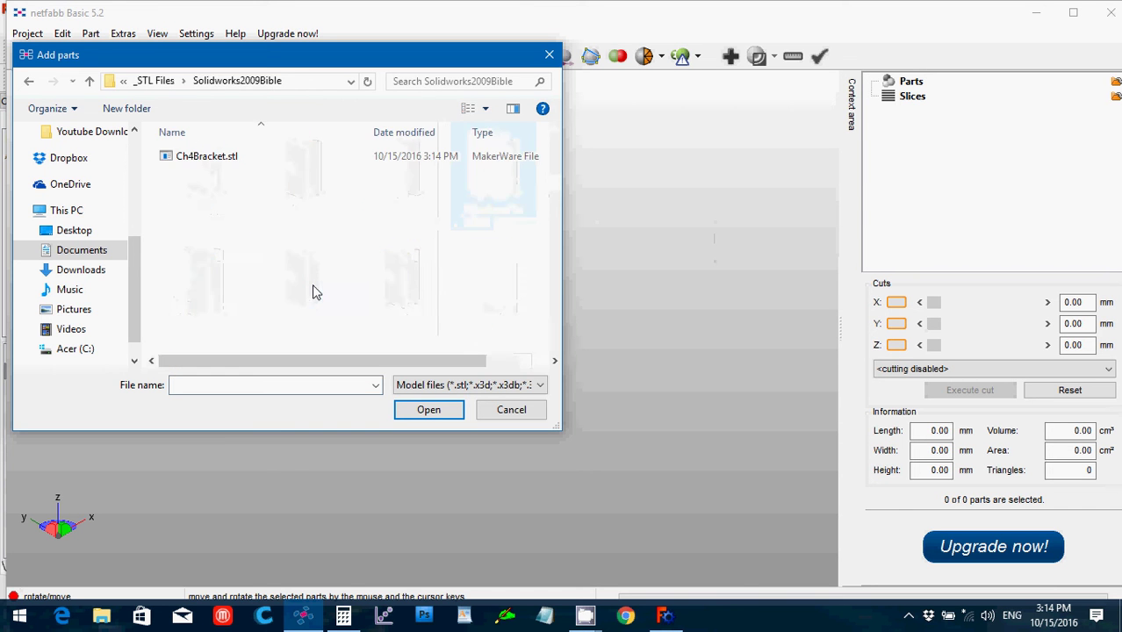
left_click(205, 163)
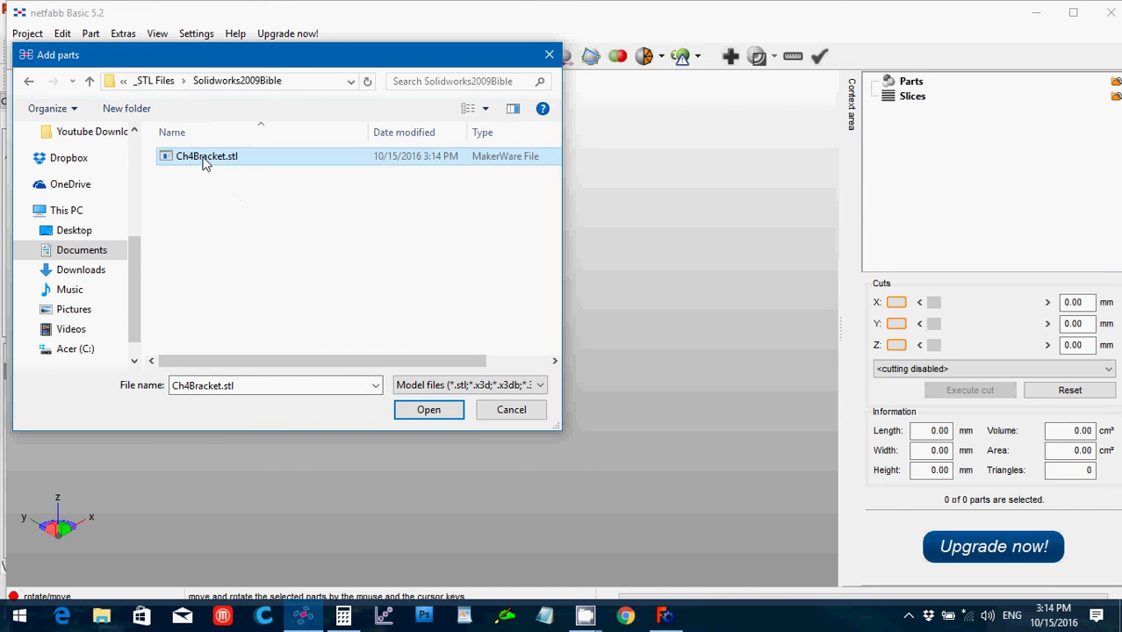
left_click(426, 410)
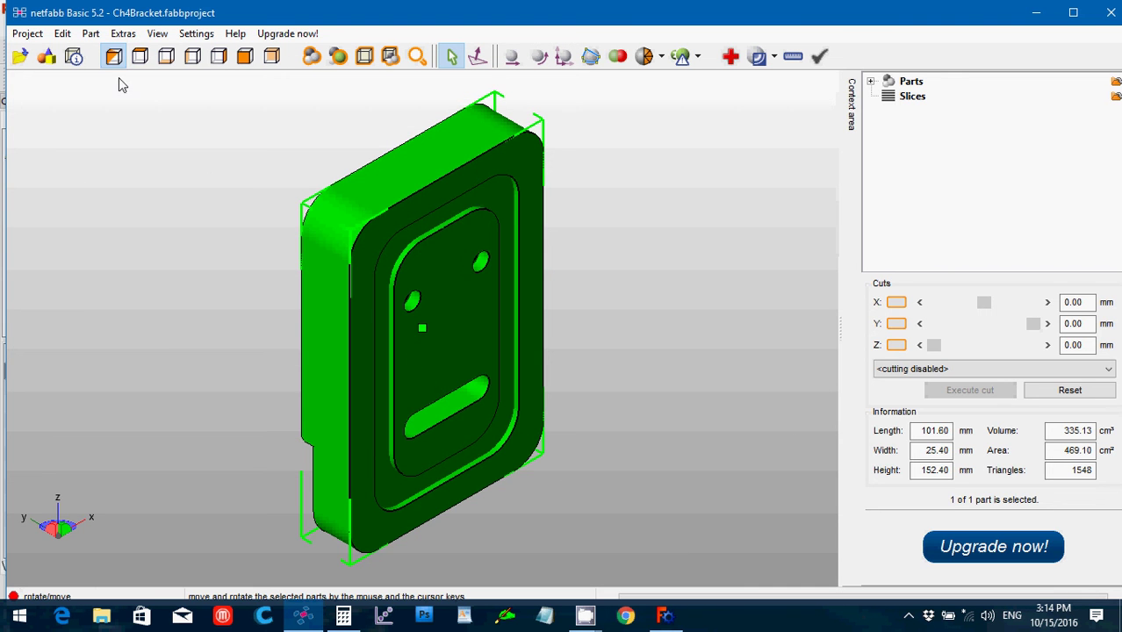
Step: Examine the imported bracket from each of the standard orthogonal views, ending with the rear face
left_click(141, 56)
left_click(166, 56)
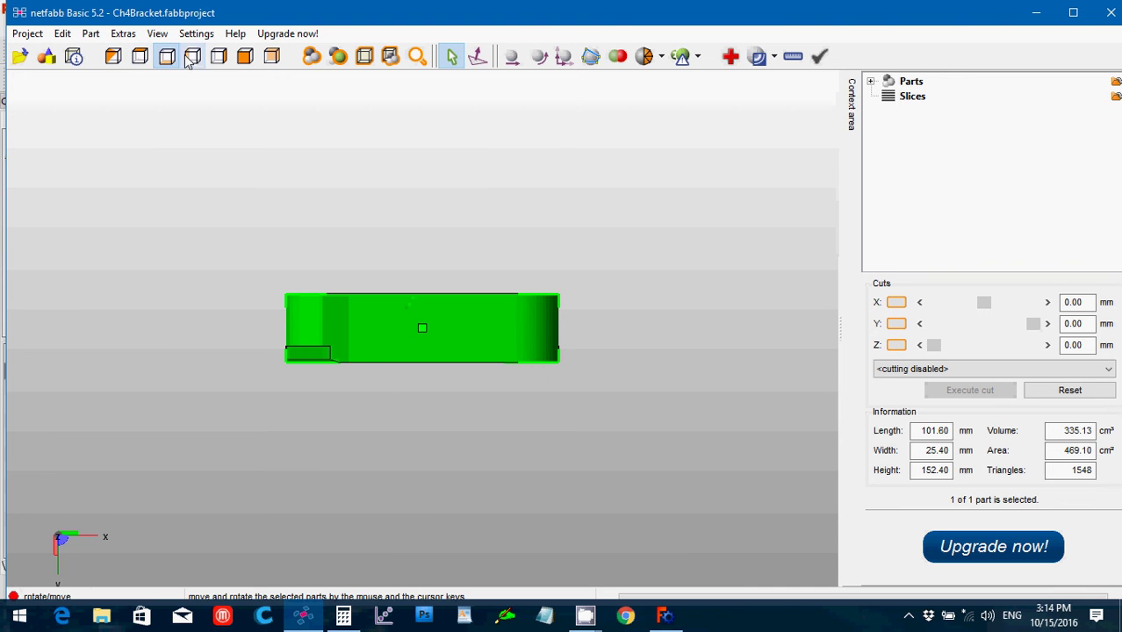
left_click(193, 57)
left_click(218, 56)
left_click(245, 56)
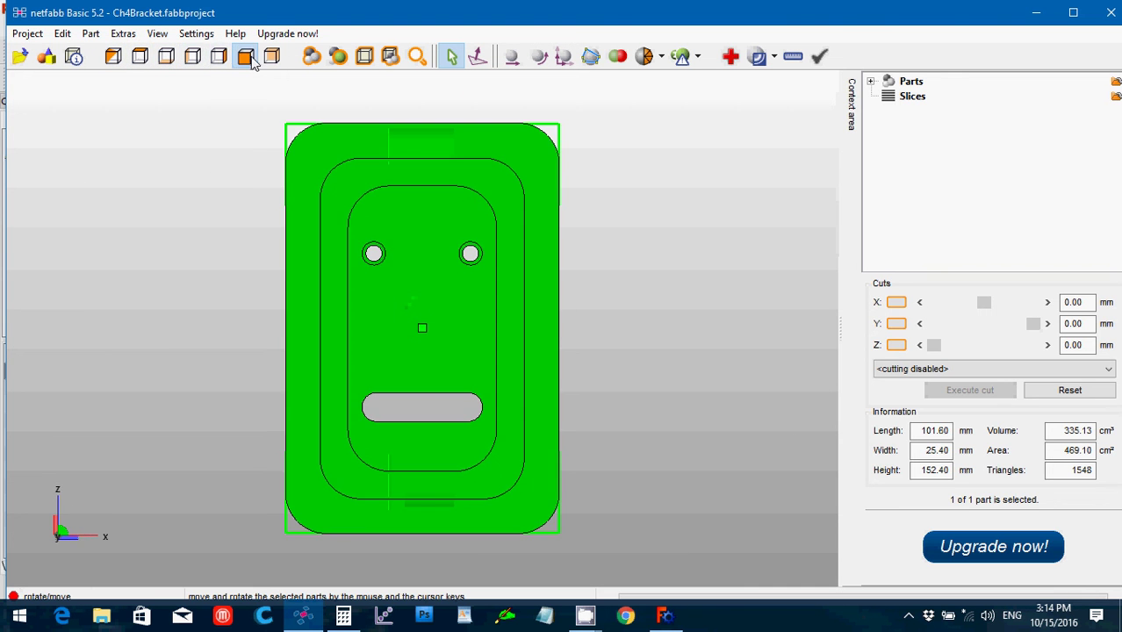
left_click(272, 57)
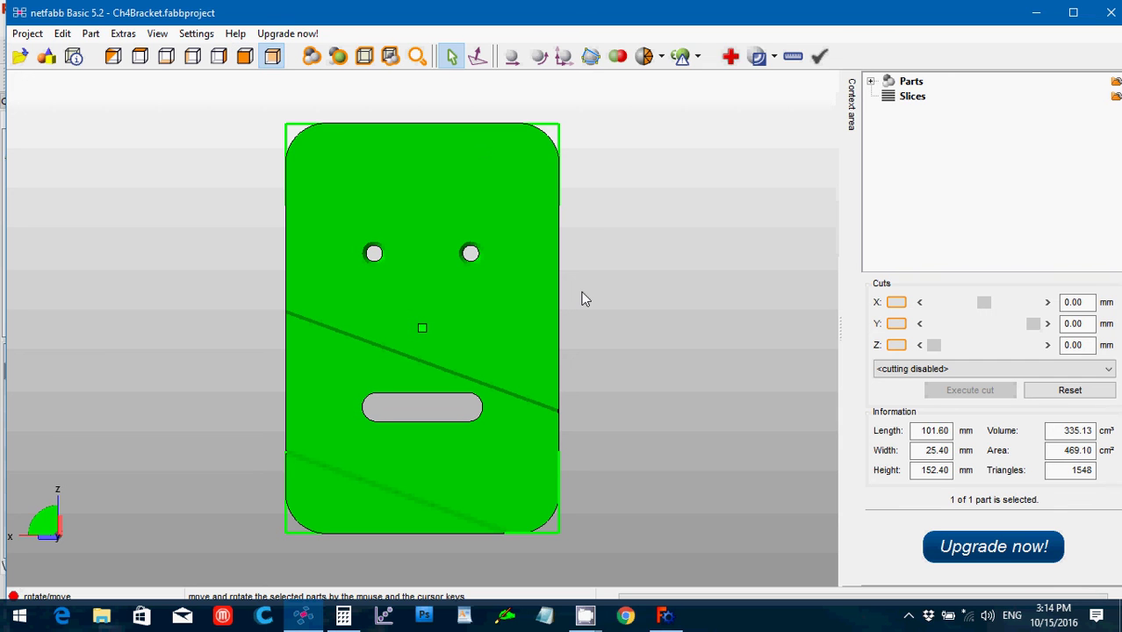